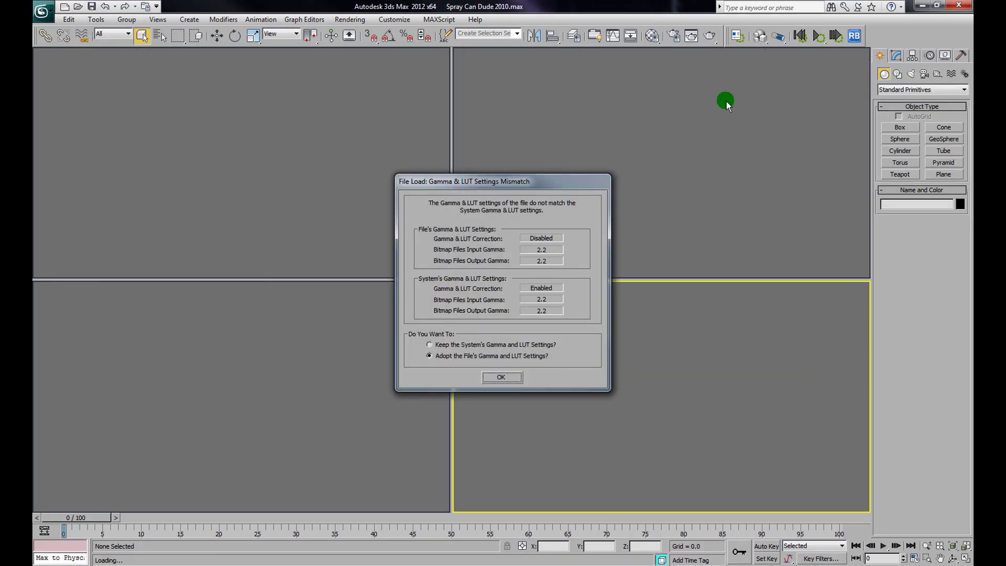
# Load the spray can scene with the file's Gamma and LUT settings adopted, and dismiss the welcome screen
pyautogui.click(516, 380)
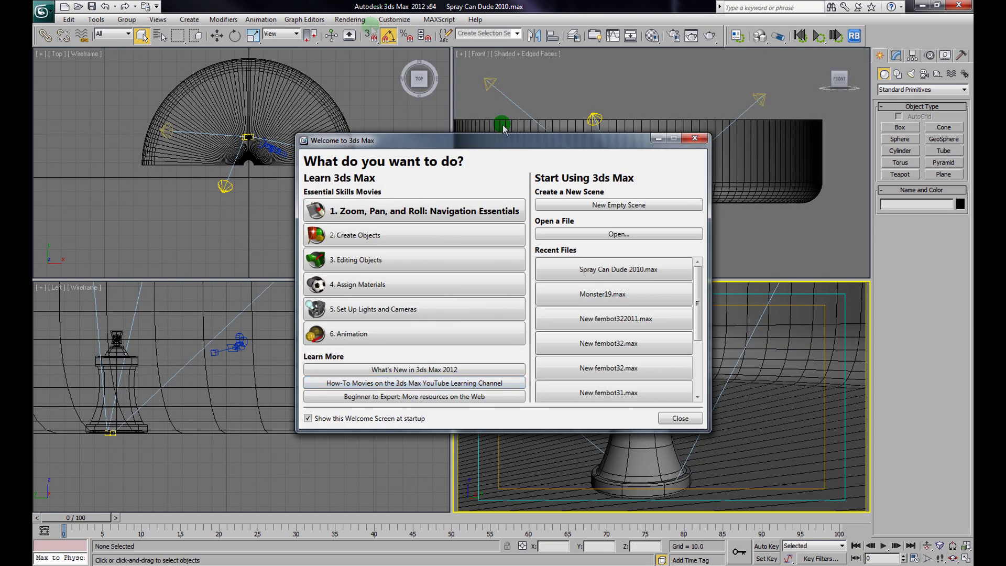
pyautogui.click(680, 418)
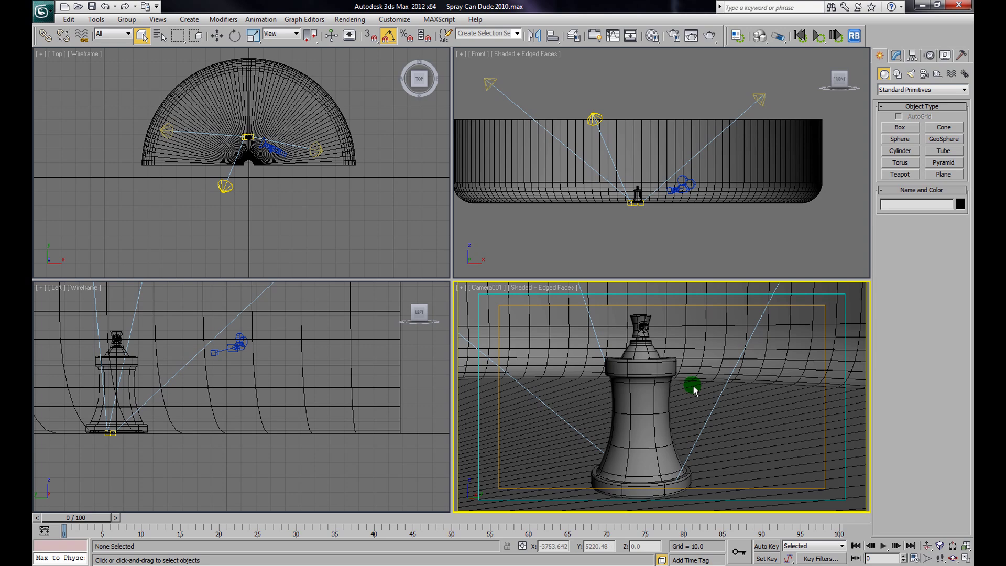
# Select the spray can model, maximize the camera viewport, display the can's modifier stack and activate the Move tool
pyautogui.click(643, 380)
pyautogui.click(570, 356)
pyautogui.click(702, 307)
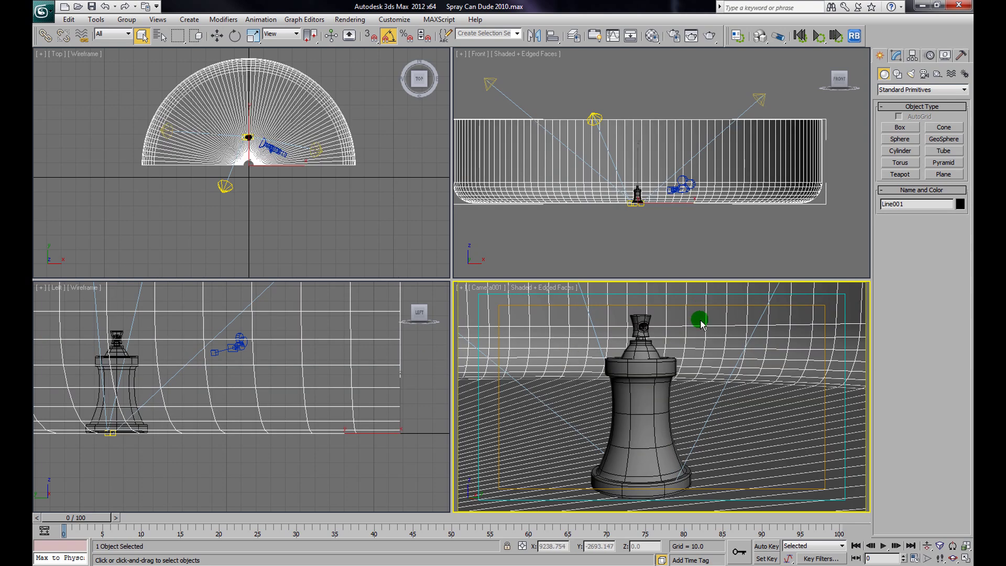
pyautogui.click(651, 392)
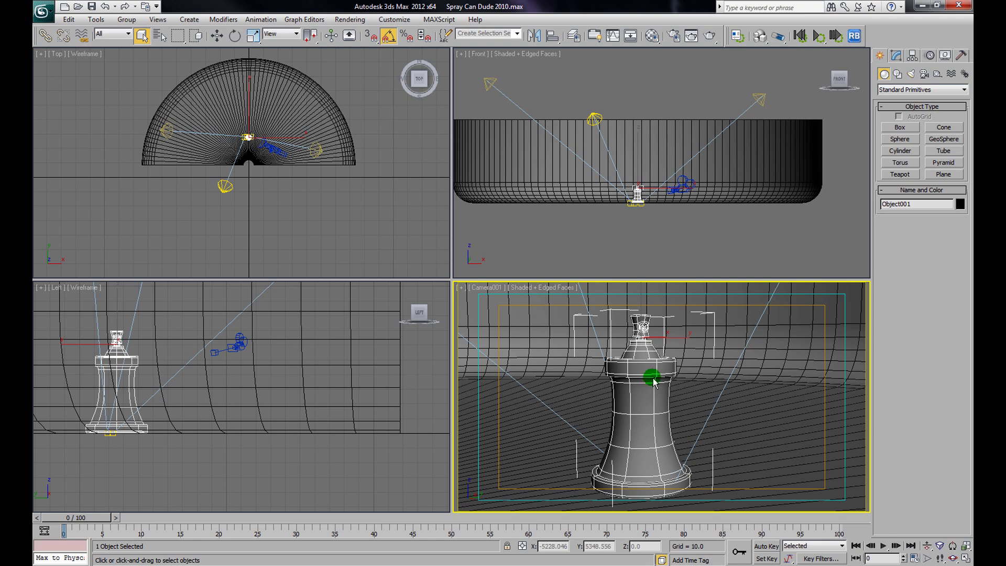
pyautogui.hotkey('alt', 'w')
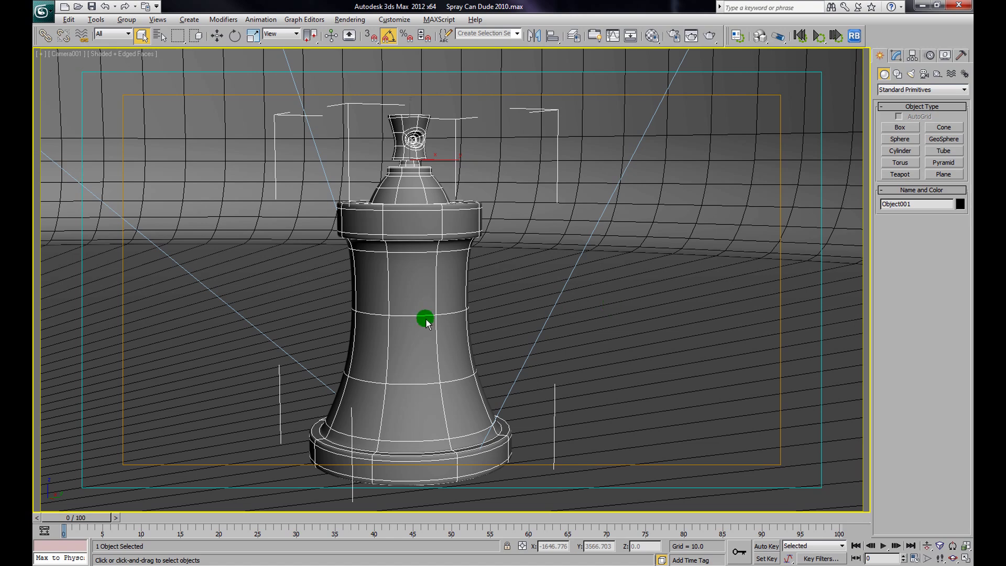
pyautogui.click(894, 57)
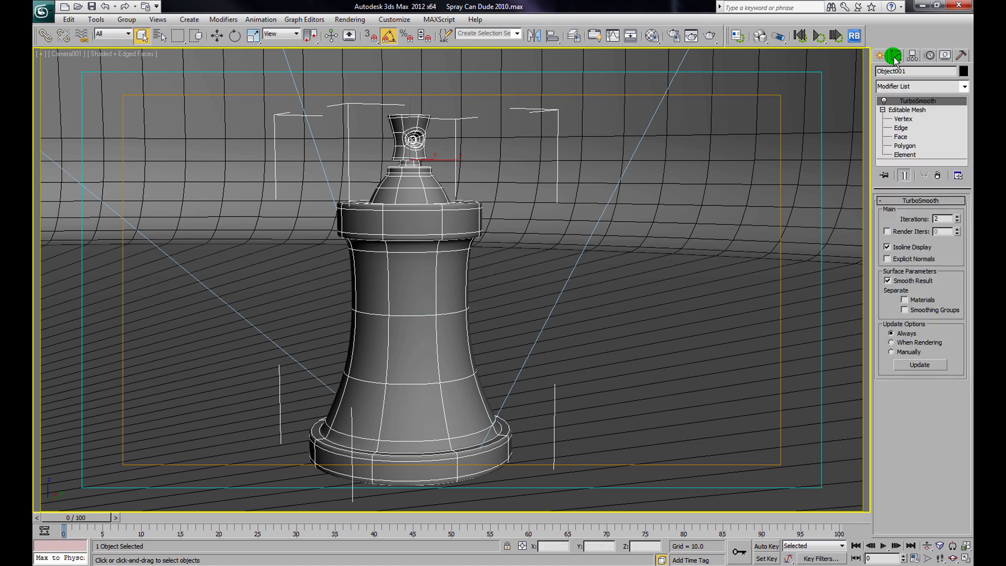
pyautogui.click(217, 35)
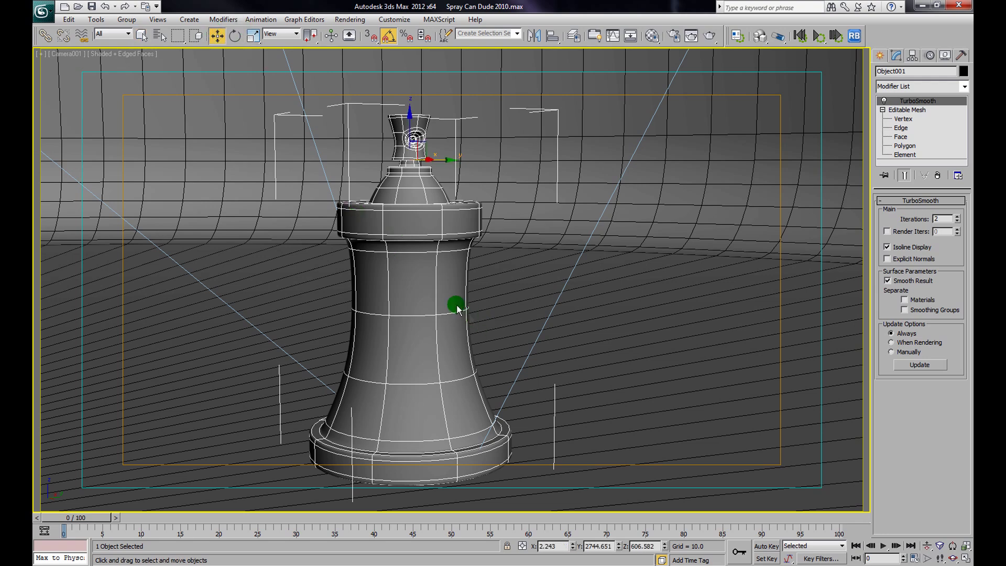
# Compare the spray can's mesh with the TurboSmooth modifier and its Isoline Display option switched off and on
pyautogui.click(883, 101)
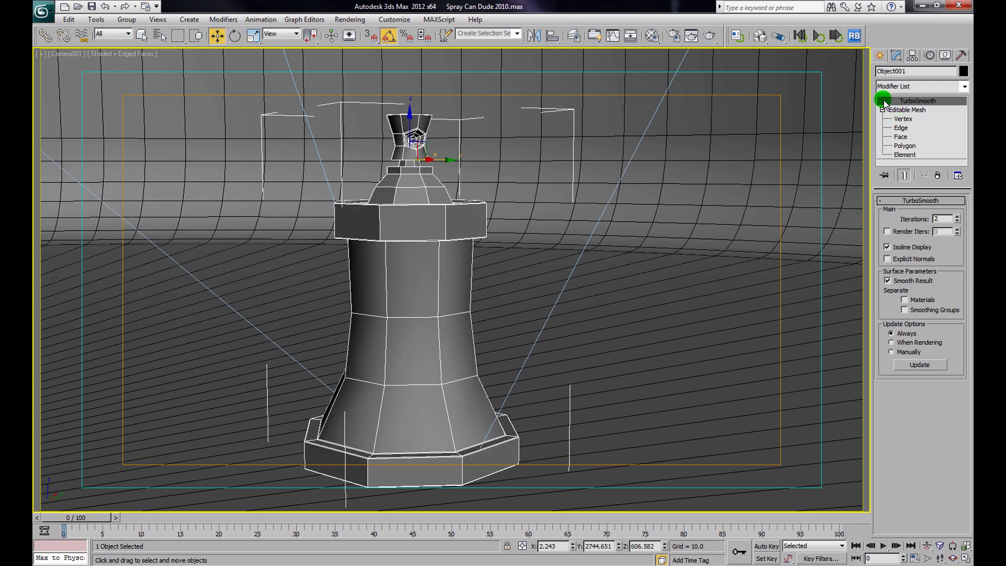
pyautogui.click(883, 101)
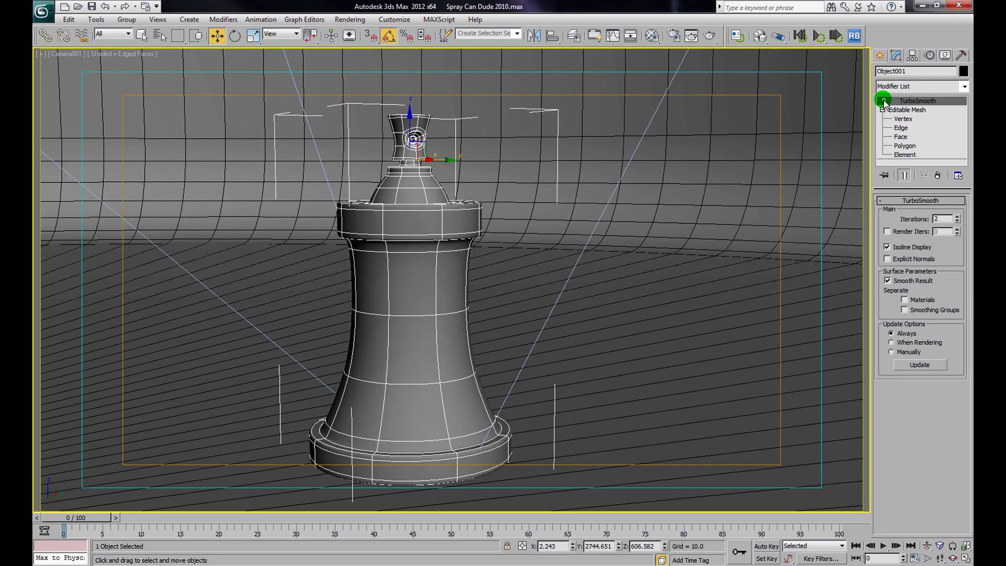
pyautogui.click(886, 247)
pyautogui.click(886, 246)
pyautogui.click(886, 246)
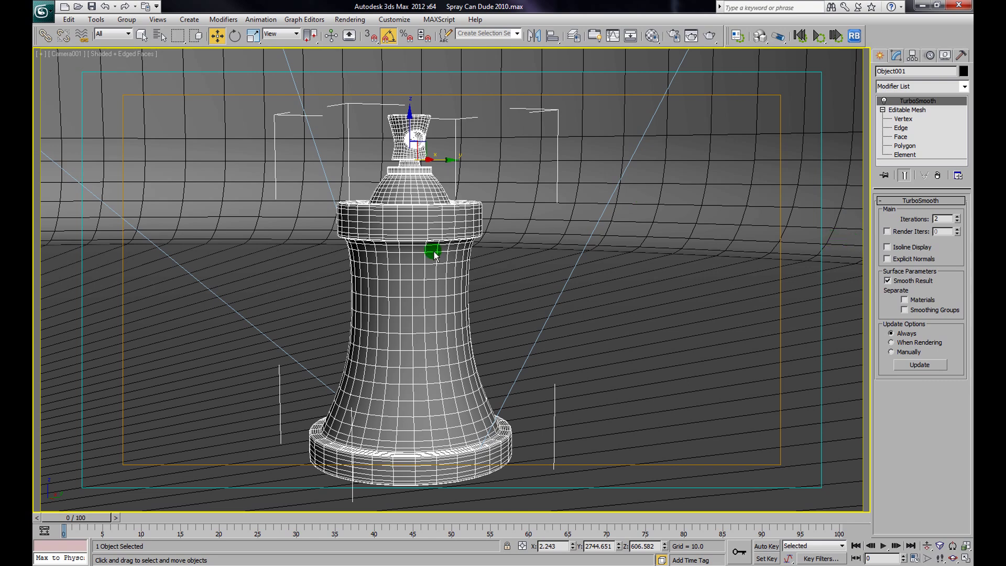
pyautogui.click(888, 247)
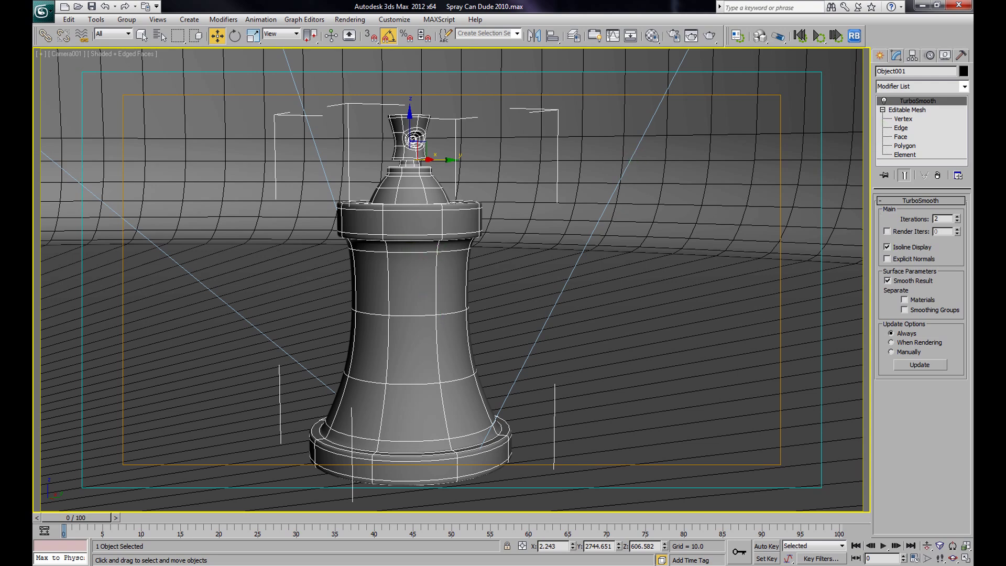
pyautogui.click(886, 247)
pyautogui.click(887, 247)
pyautogui.click(885, 101)
pyautogui.click(885, 101)
# Turn off the TurboSmooth modifier on the spray can to show its low-poly mesh
pyautogui.rightClick(894, 101)
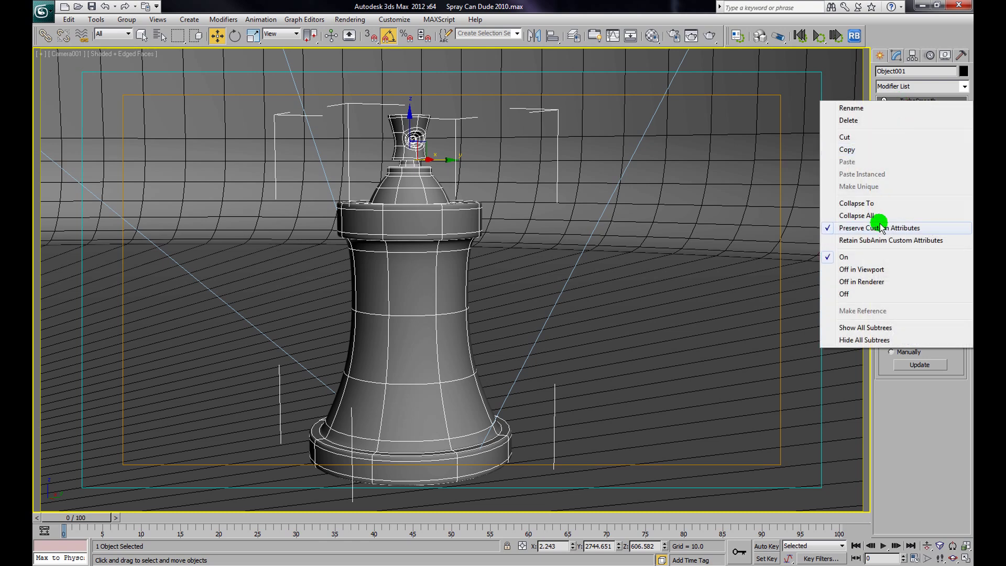
pyautogui.click(871, 93)
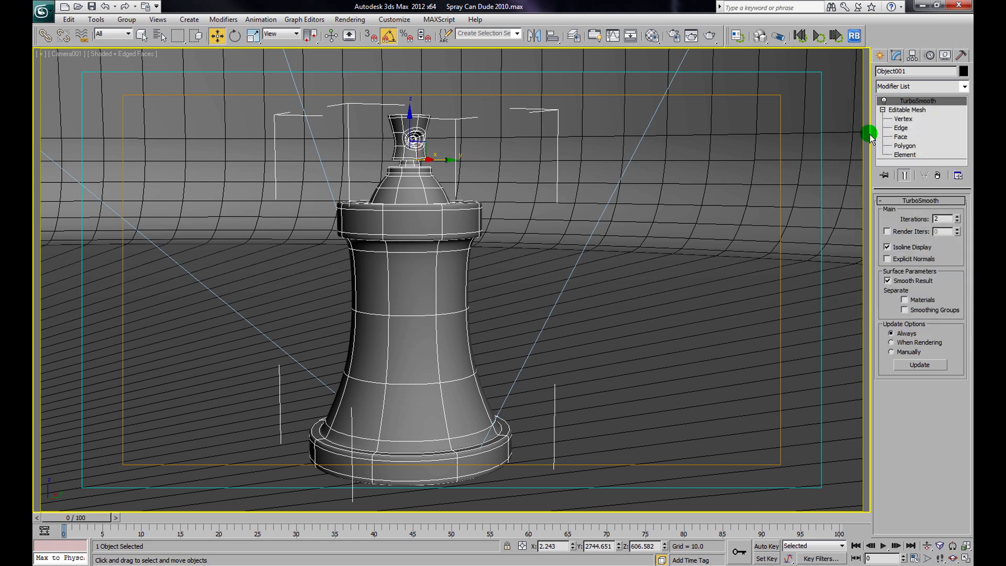
pyautogui.click(884, 101)
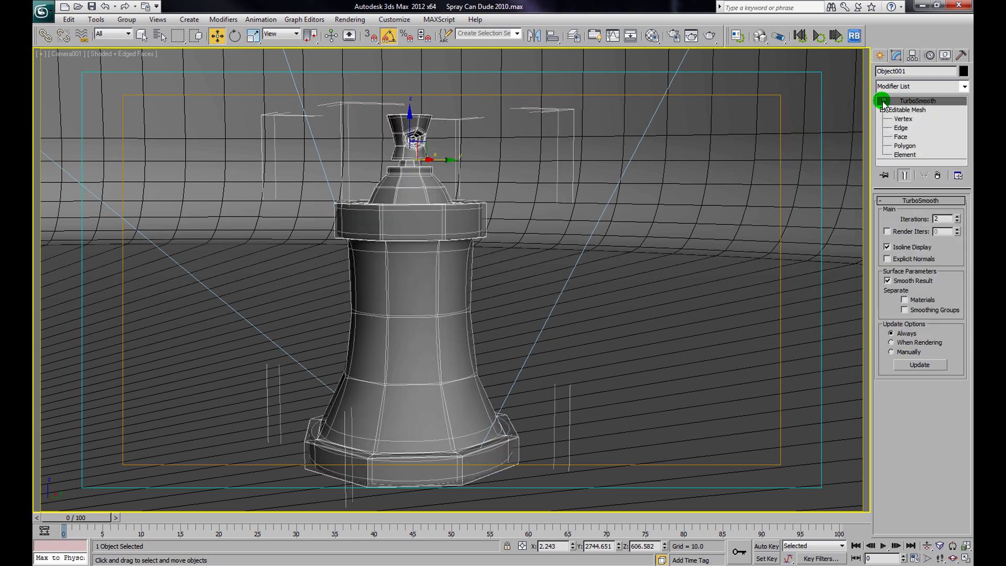
# Switch the viewport from the camera to Perspective, showing the spray can, camera and curved backdrop from above with edged faces
pyautogui.press('p')
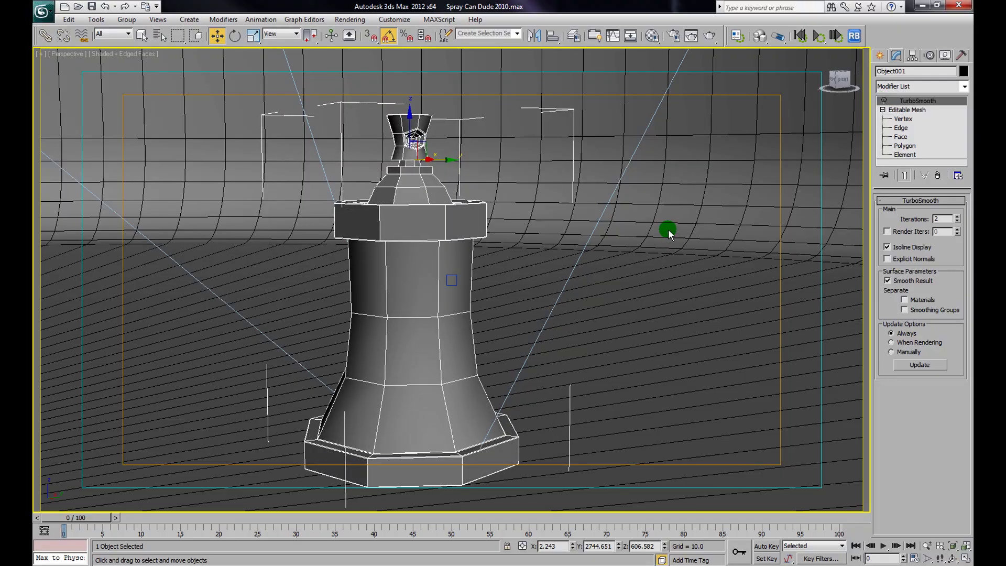
pyautogui.scroll(-6, 534, 260)
pyautogui.moveTo(523, 275)
pyautogui.keyDown('alt'); pyautogui.mouseDown(button='middle')
pyautogui.moveTo(496, 277)
pyautogui.moveTo(601, 334)
pyautogui.moveTo(494, 313)
pyautogui.moveTo(524, 283)
pyautogui.moveTo(534, 301)
pyautogui.mouseUp(button='middle'); pyautogui.keyUp('alt')
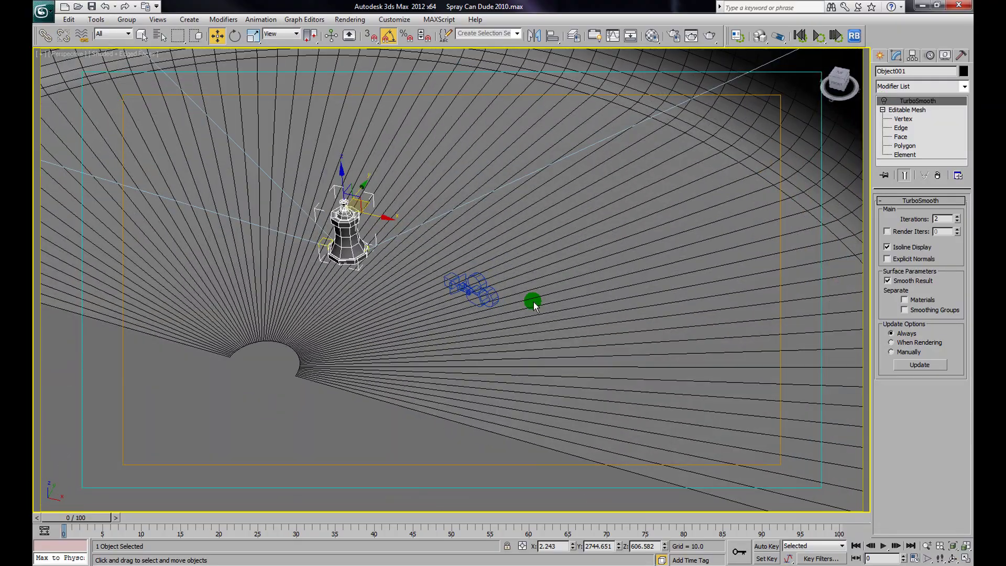
pyautogui.press('c')
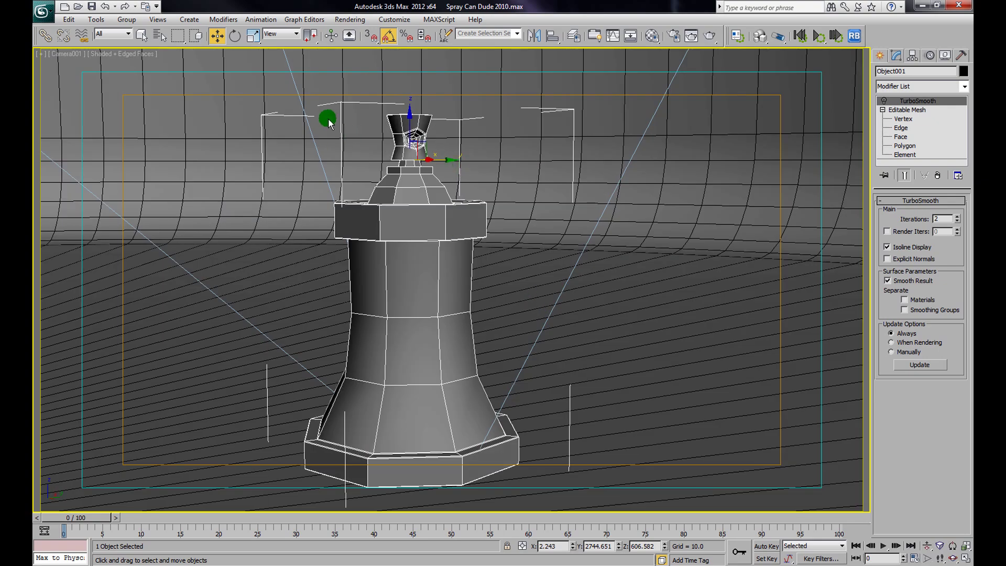
pyautogui.press('p')
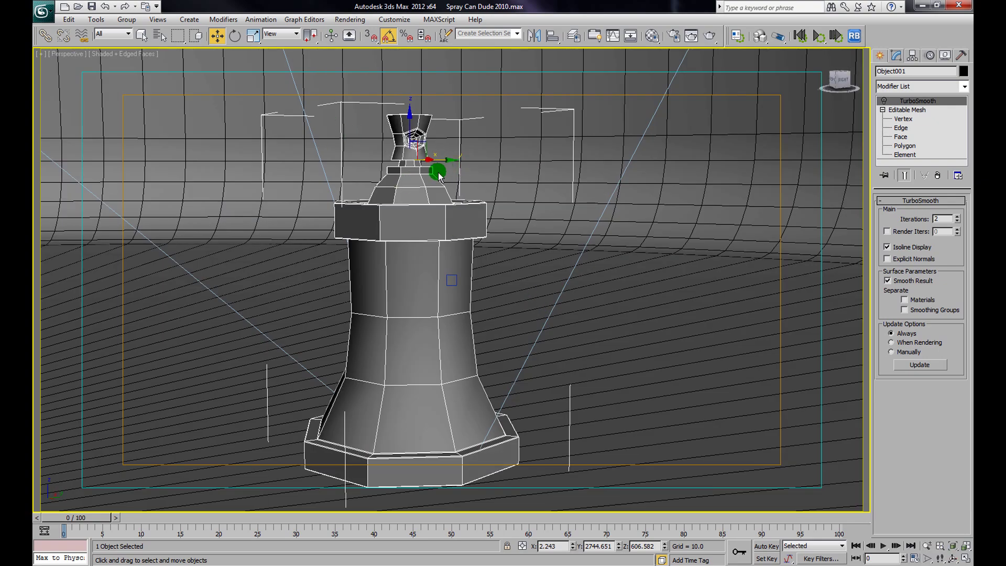
pyautogui.keyDown('alt'); pyautogui.moveTo(438, 173); pyautogui.dragTo(441, 211, button='middle'); pyautogui.keyUp('alt')
pyautogui.keyDown('alt'); pyautogui.moveTo(440, 210); pyautogui.dragTo(466, 292, button='middle'); pyautogui.keyUp('alt')
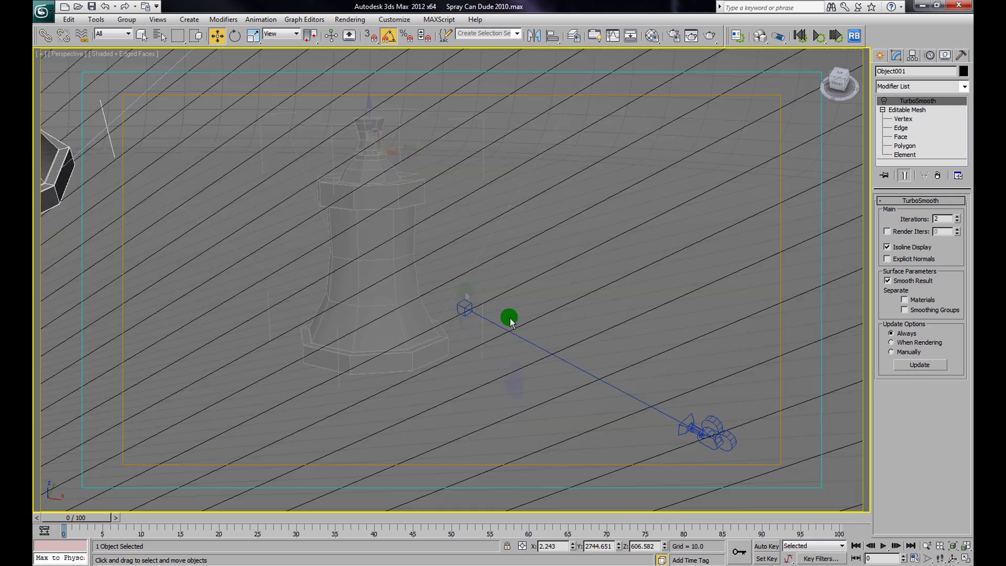
pyautogui.moveTo(511, 321)
pyautogui.keyDown('alt'); pyautogui.mouseDown(button='middle')
pyautogui.moveTo(458, 311)
pyautogui.moveTo(506, 326)
pyautogui.moveTo(563, 291)
pyautogui.moveTo(583, 312)
pyautogui.moveTo(537, 304)
pyautogui.moveTo(592, 316)
pyautogui.moveTo(576, 449)
pyautogui.moveTo(532, 251)
pyautogui.moveTo(410, 281)
pyautogui.moveTo(617, 303)
pyautogui.moveTo(533, 292)
pyautogui.moveTo(535, 503)
pyautogui.moveTo(568, 507)
pyautogui.moveTo(560, 421)
pyautogui.moveTo(522, 441)
pyautogui.moveTo(544, 421)
pyautogui.moveTo(517, 283)
pyautogui.moveTo(466, 222)
pyautogui.mouseUp(button='middle'); pyautogui.keyUp('alt')
pyautogui.press('F4')
pyautogui.press('F4')
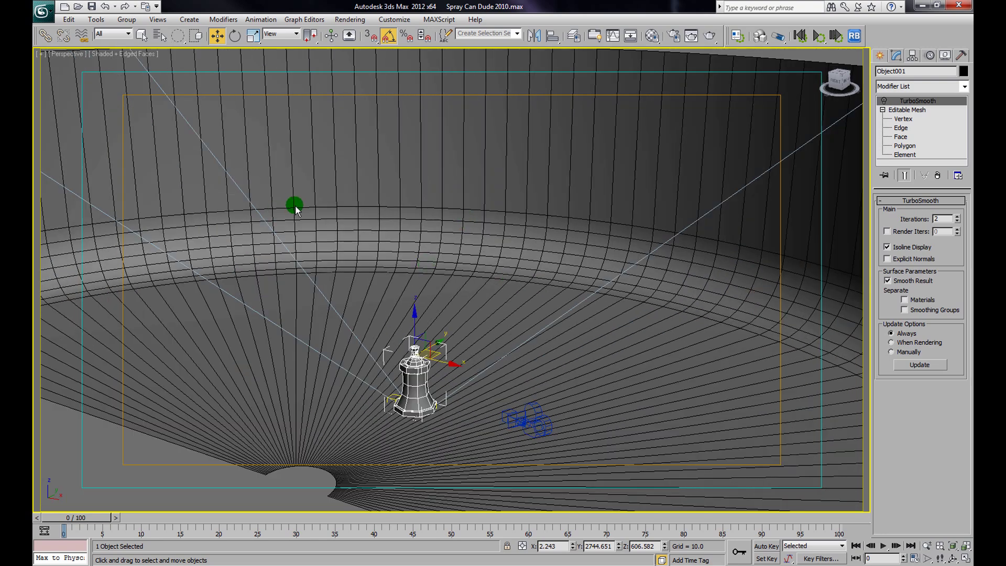
# Turn off Show Safe Frames in the Perspective viewport
pyautogui.click(42, 55)
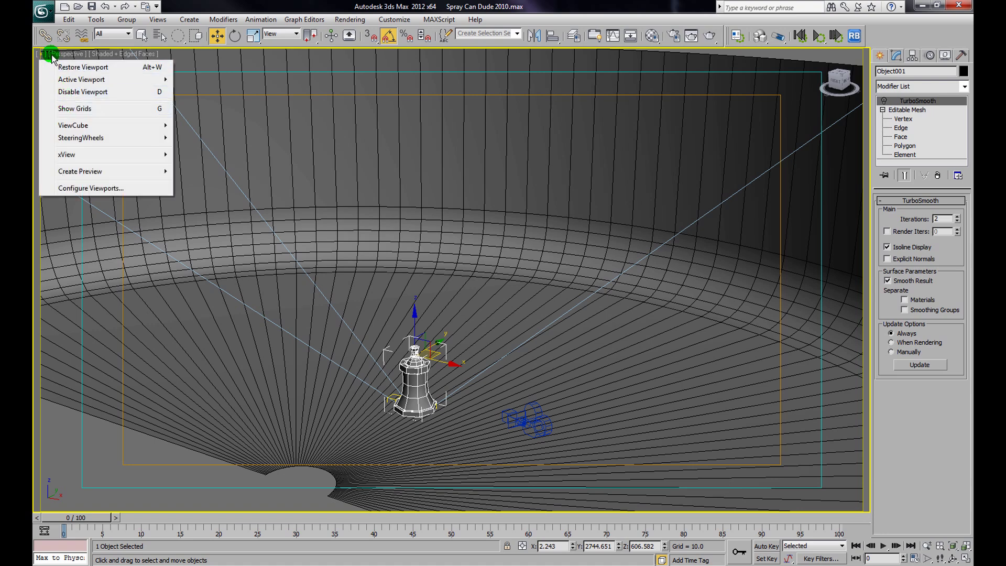
pyautogui.click(63, 54)
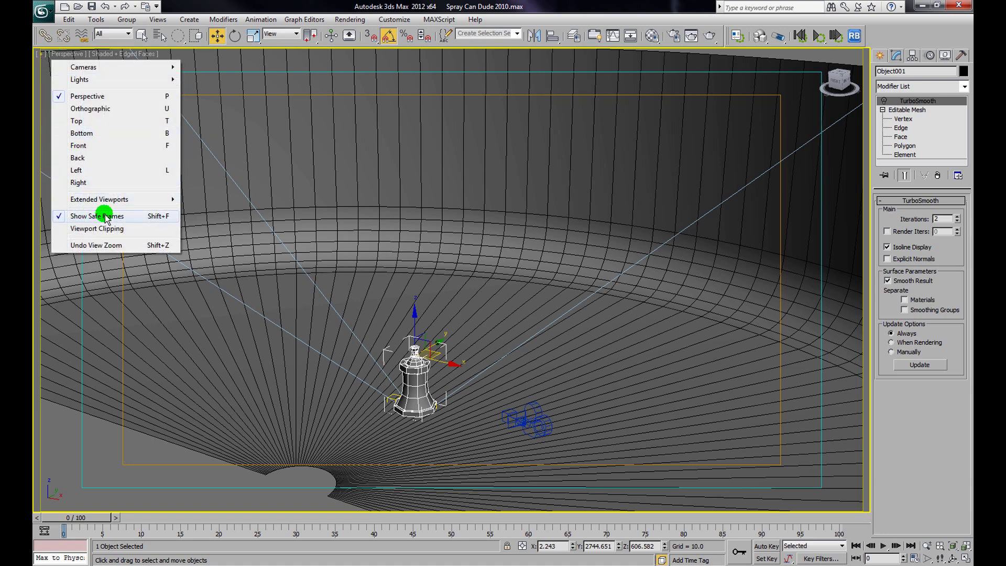
pyautogui.click(70, 54)
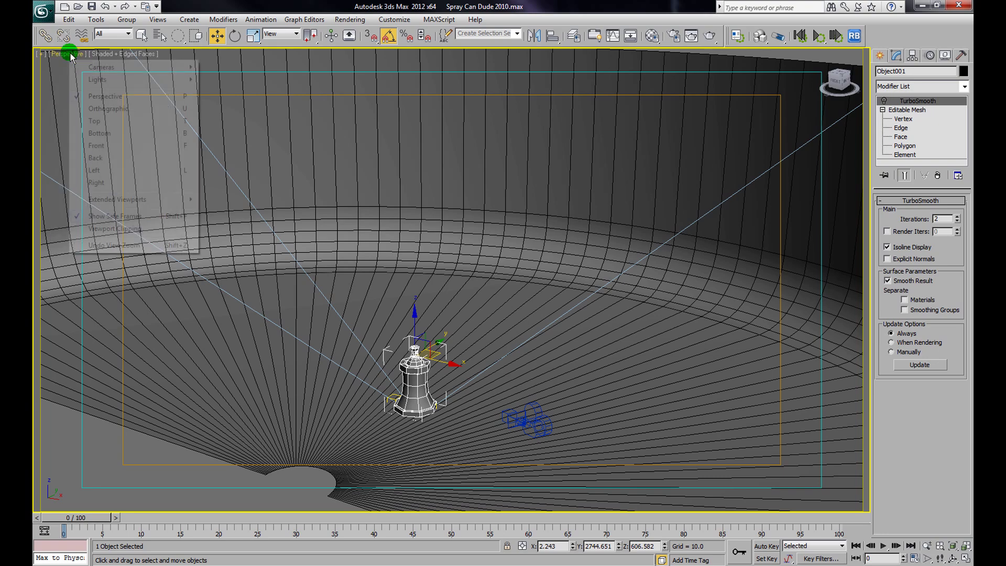
pyautogui.click(95, 216)
pyautogui.moveTo(363, 288)
pyautogui.keyDown('alt'); pyautogui.mouseDown(button='middle')
pyautogui.moveTo(431, 293)
pyautogui.moveTo(367, 282)
pyautogui.mouseUp(button='middle'); pyautogui.keyUp('alt')
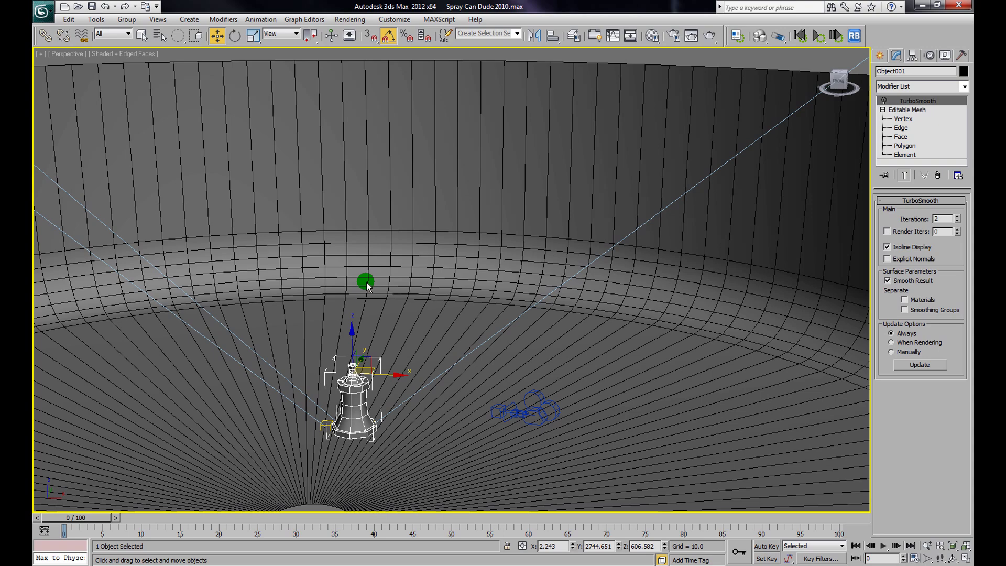
# Toggle the Perspective viewport's safe frames on and off several times, leaving them off
pyautogui.hotkey('shift', 'f')
pyautogui.hotkey('shift', 'f')
pyautogui.hotkey('shift', 'f')
pyautogui.hotkey('shift', 'f')
pyautogui.hotkey('shift', 'f')
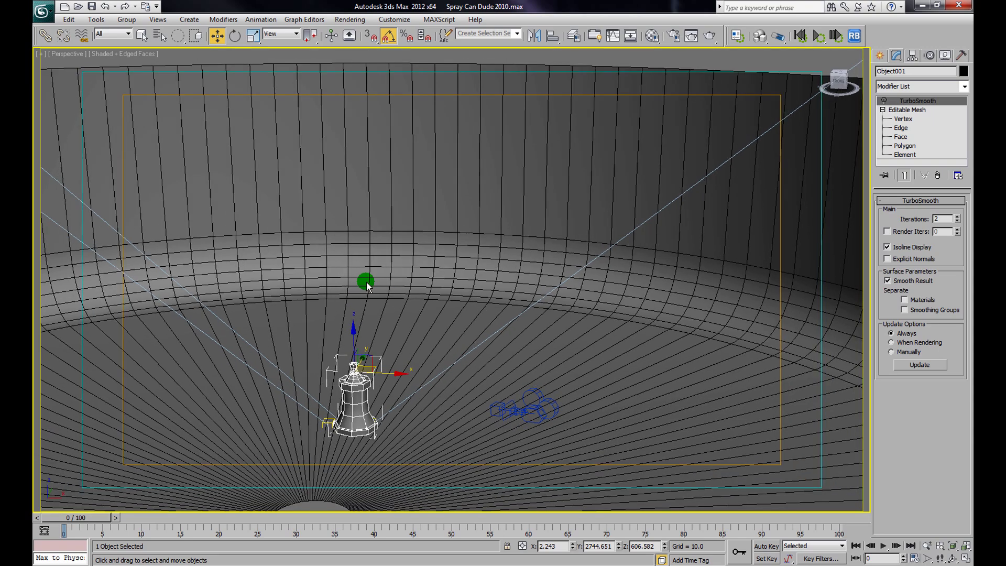
pyautogui.hotkey('shift', 'f')
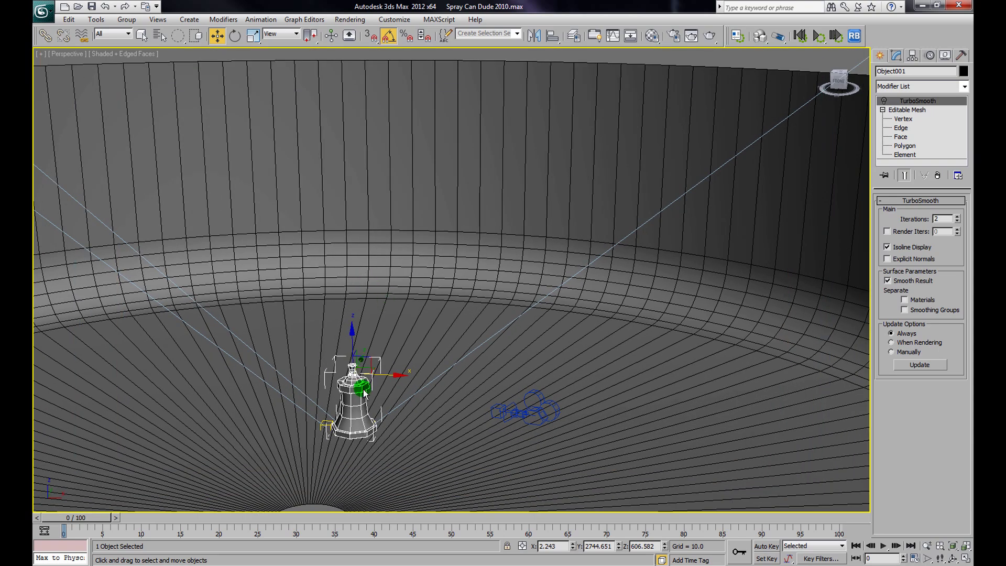
# Select the curved backdrop behind the spray can and hide it
pyautogui.keyDown('alt'); pyautogui.moveTo(387, 292); pyautogui.dragTo(487, 383, button='middle'); pyautogui.keyUp('alt')
pyautogui.click(466, 330)
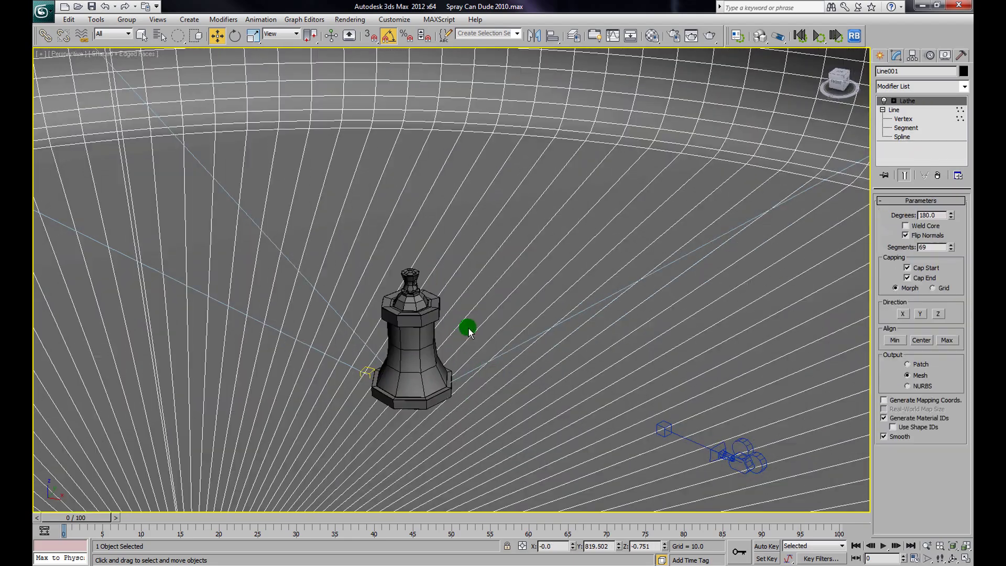
pyautogui.rightClick(462, 339)
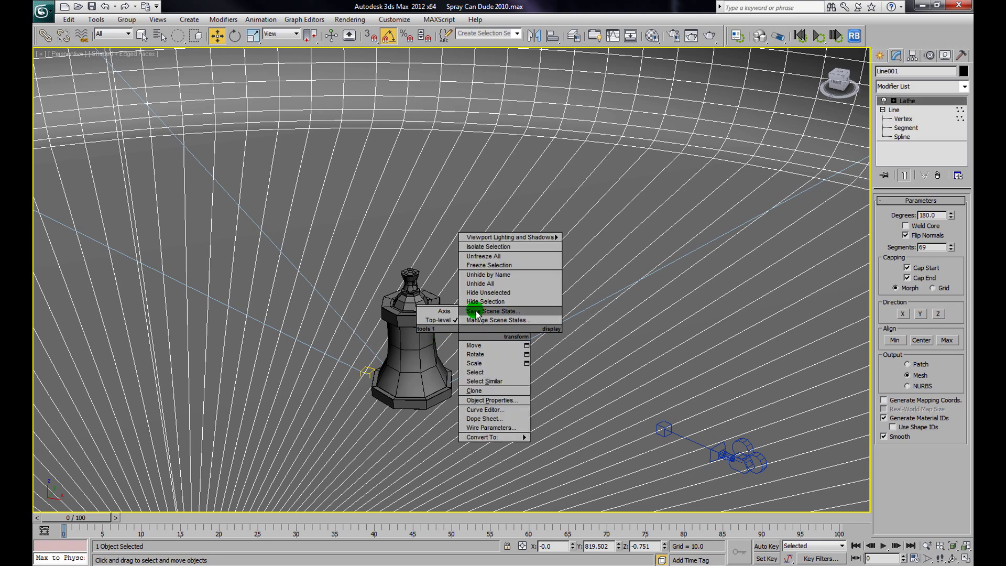
pyautogui.click(474, 315)
pyautogui.click(496, 346)
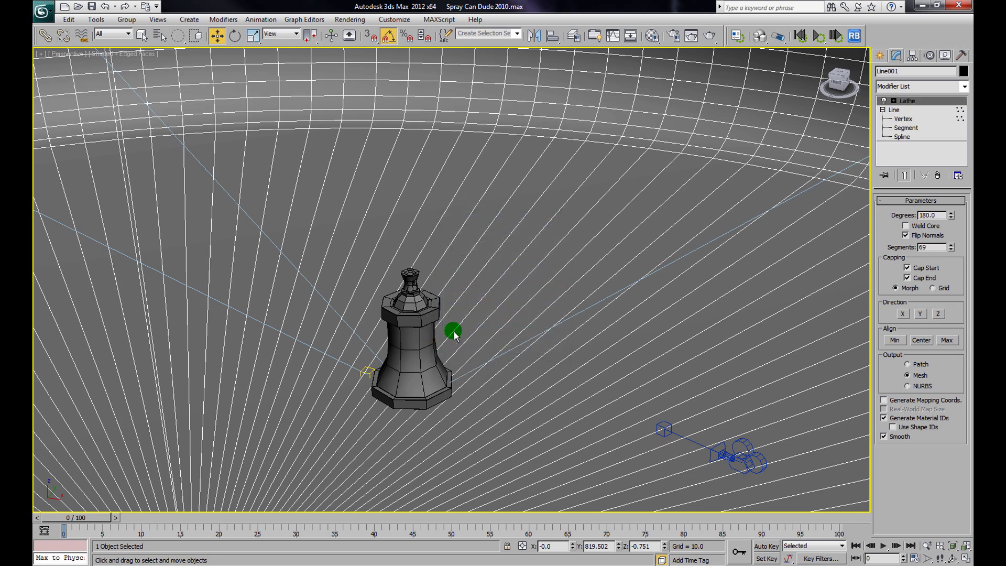
pyautogui.rightClick(488, 324)
pyautogui.click(512, 292)
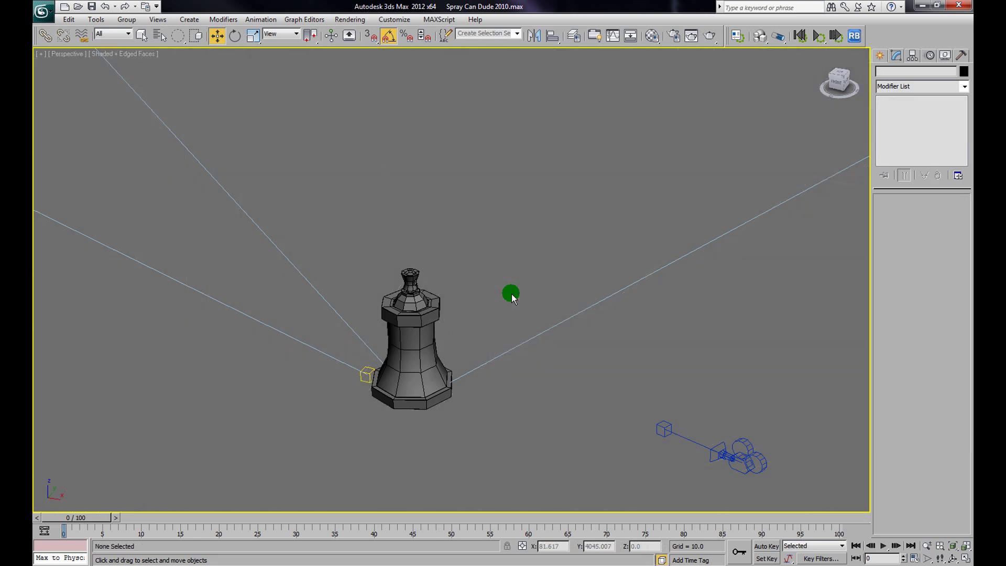
# Select the spray can model and rename it "Spray Can"
pyautogui.click(427, 348)
pyautogui.keyDown('alt'); pyautogui.moveTo(461, 341); pyautogui.dragTo(512, 299, button='middle'); pyautogui.keyUp('alt')
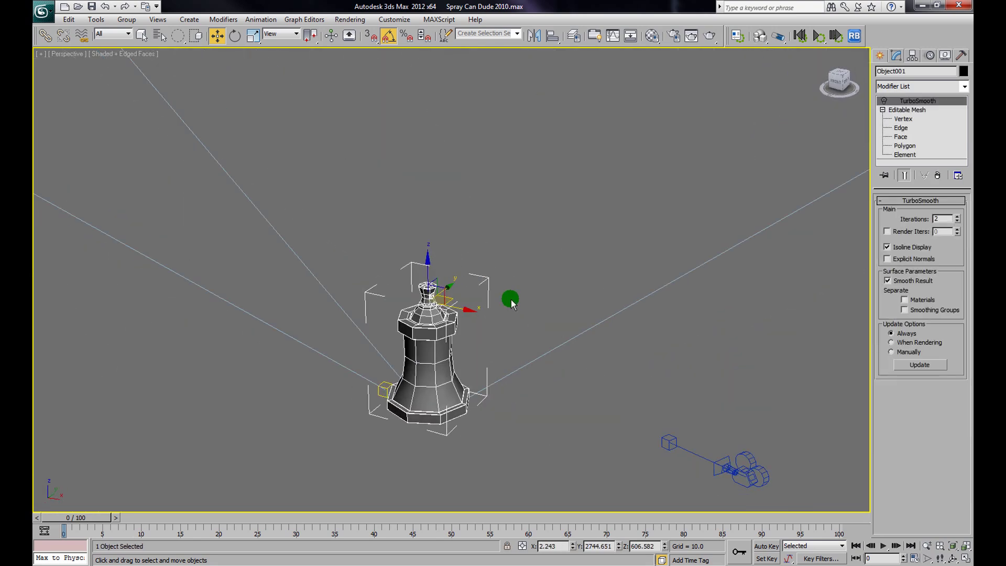
pyautogui.click(926, 71)
pyautogui.press('BackSpace')
pyautogui.write('So')
pyautogui.click(492, 292)
pyautogui.keyDown('alt'); pyautogui.moveTo(514, 280); pyautogui.dragTo(479, 270, button='middle'); pyautogui.keyUp('alt')
pyautogui.click(479, 269)
pyautogui.moveTo(553, 246)
pyautogui.keyDown('alt'); pyautogui.mouseDown(button='middle')
pyautogui.moveTo(604, 246)
pyautogui.moveTo(601, 235)
pyautogui.mouseUp(button='middle'); pyautogui.keyUp('alt')
# Draw a circle spline with a radius of about 361 beside the spray can in the Top viewport
pyautogui.hotkey('alt', 'w')
pyautogui.moveTo(340, 170)
pyautogui.mouseDown(button='middle')
pyautogui.moveTo(343, 215)
pyautogui.moveTo(349, 121)
pyautogui.mouseUp(button='middle')
pyautogui.scroll(6, 339, 212)
pyautogui.scroll(5, 327, 105)
pyautogui.moveTo(372, 210)
pyautogui.mouseDown(button='middle')
pyautogui.moveTo(285, 195)
pyautogui.moveTo(277, 205)
pyautogui.mouseUp(button='middle')
pyautogui.scroll(2, 277, 206)
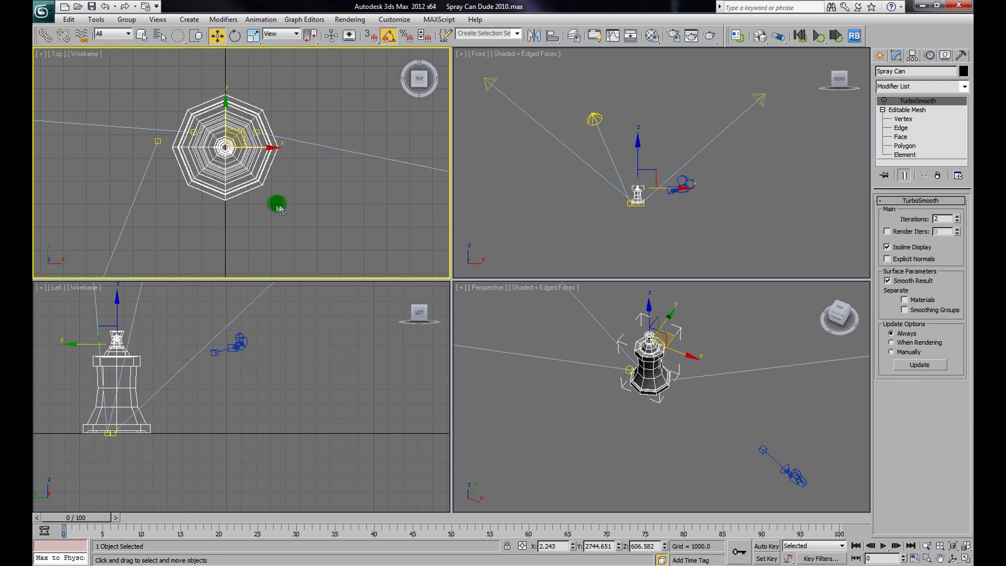
pyautogui.click(880, 55)
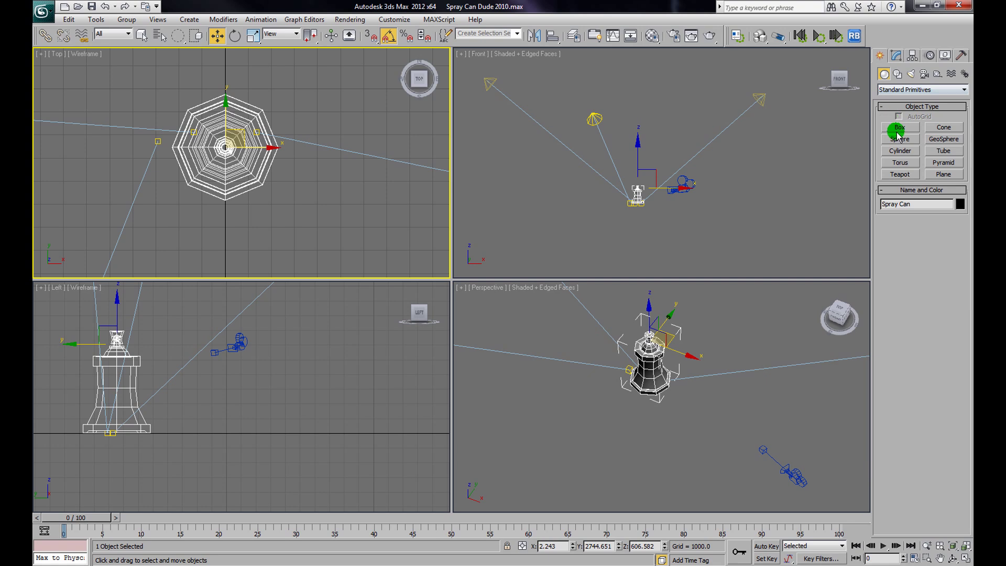
pyautogui.click(897, 74)
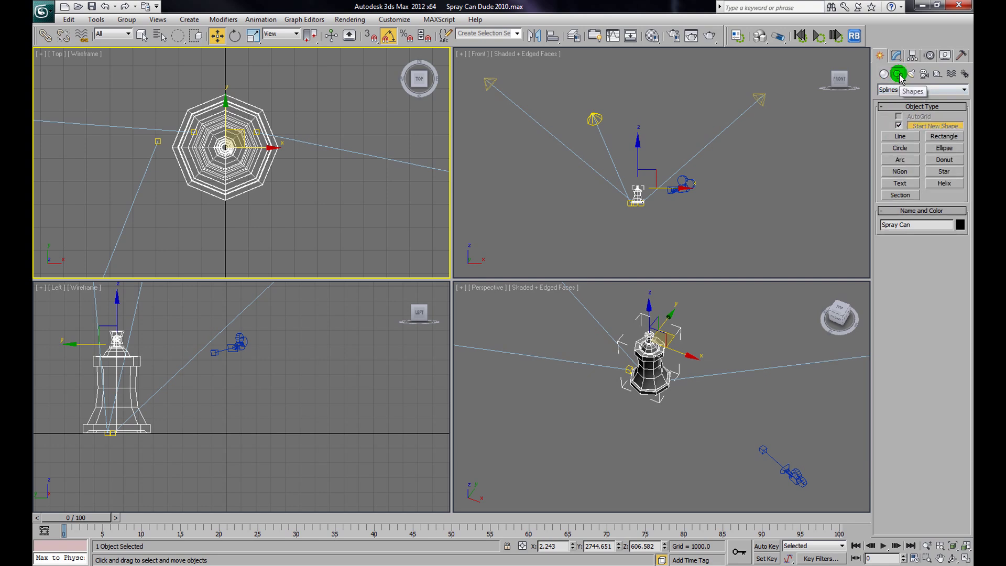
pyautogui.click(902, 149)
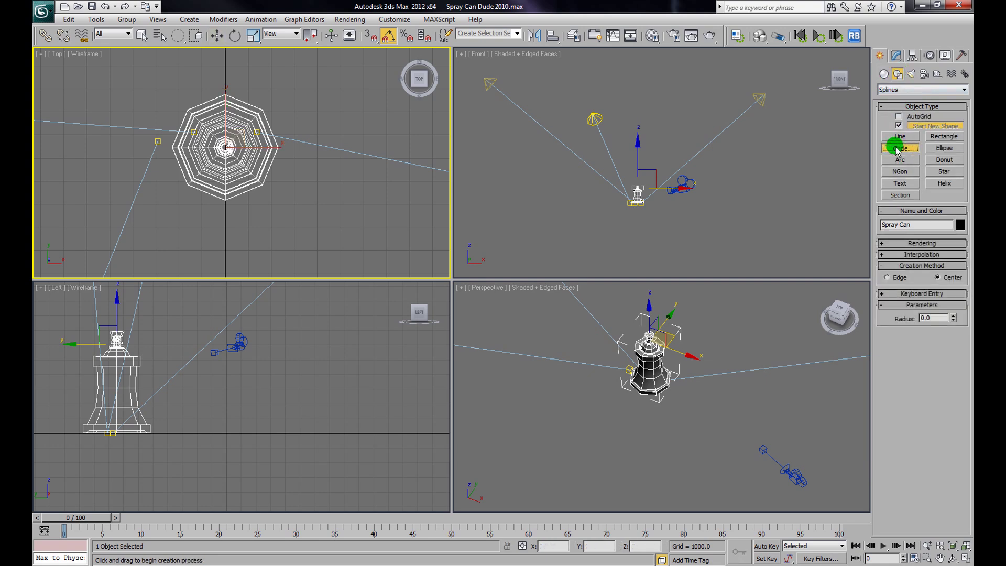
pyautogui.scroll(-3, 220, 165)
pyautogui.moveTo(311, 136); pyautogui.dragTo(333, 170)
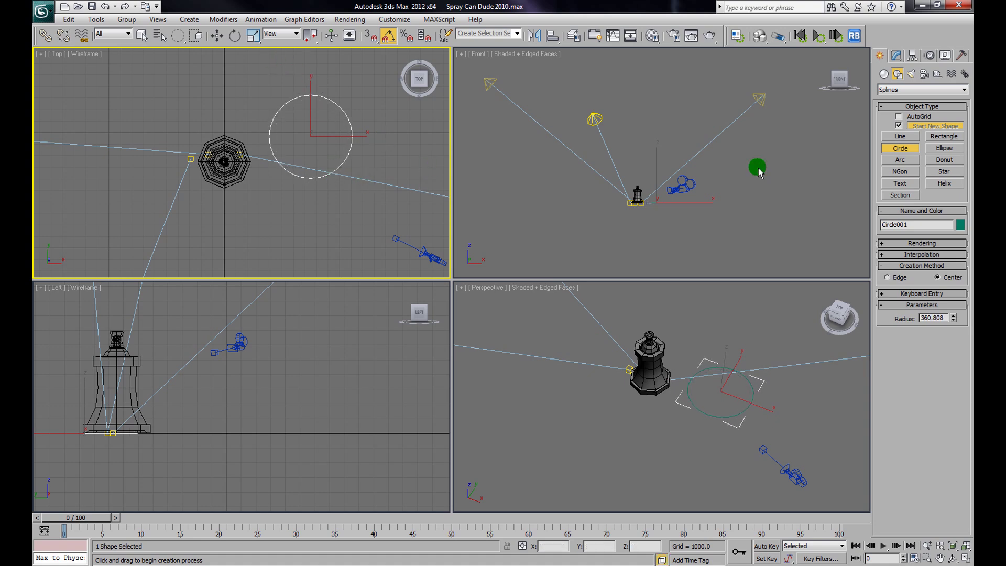
# Select the new circle in the Perspective viewport and set its object color to medium green
pyautogui.click(216, 35)
pyautogui.click(720, 402)
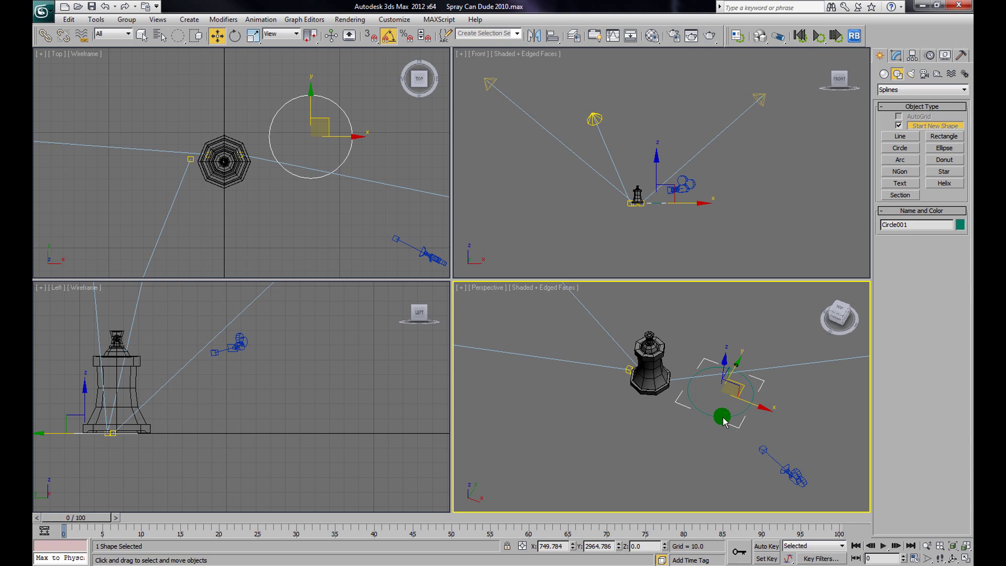
pyautogui.click(721, 438)
pyautogui.click(720, 418)
pyautogui.press('z')
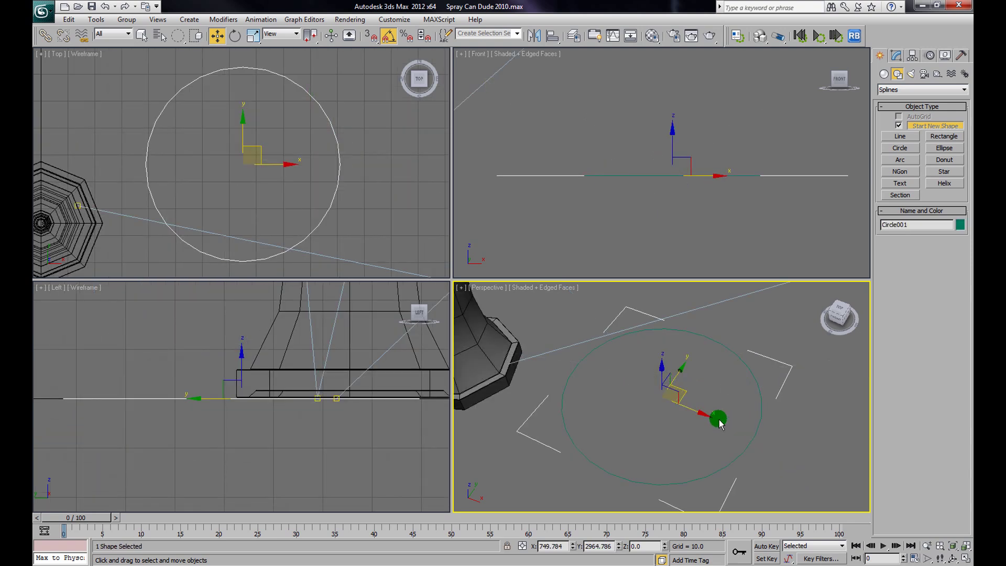
pyautogui.hotkey('alt', 'w')
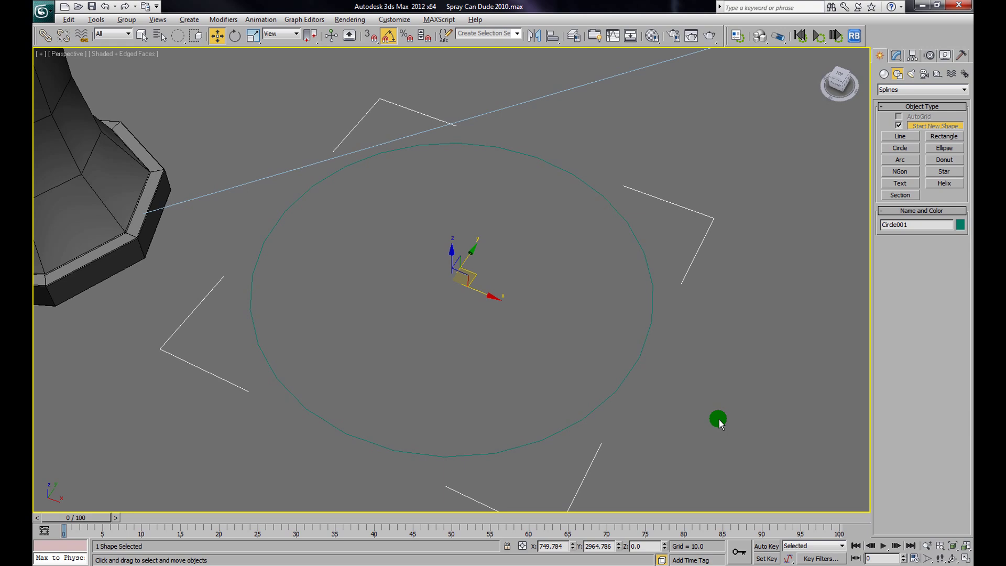
pyautogui.hotkey('alt', 'w')
pyautogui.hotkey('alt', 'w')
pyautogui.click(739, 256)
pyautogui.click(649, 315)
pyautogui.click(960, 225)
pyautogui.click(481, 269)
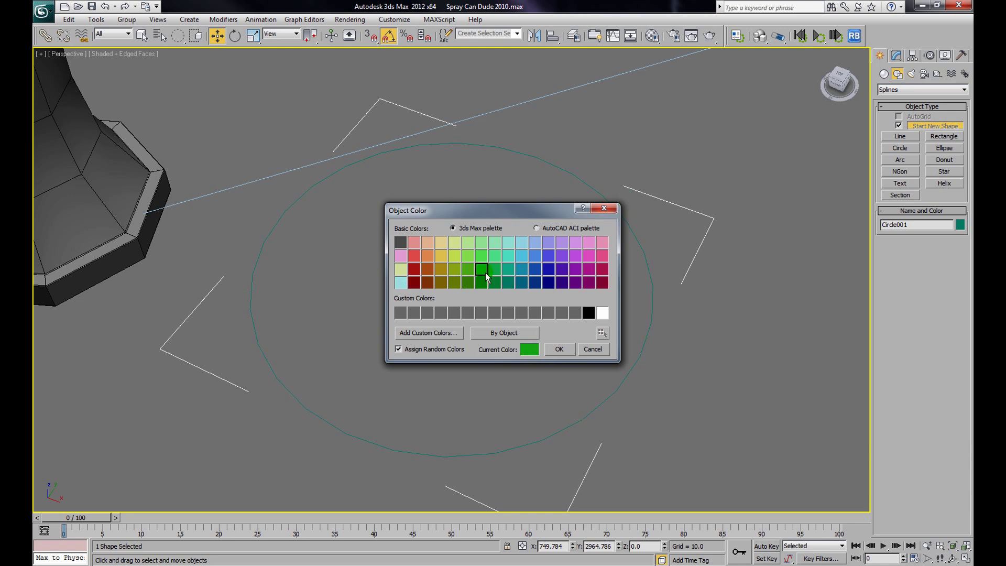
pyautogui.click(559, 350)
# Change the circle's object color to dark red
pyautogui.click(697, 363)
pyautogui.click(653, 323)
pyautogui.click(961, 225)
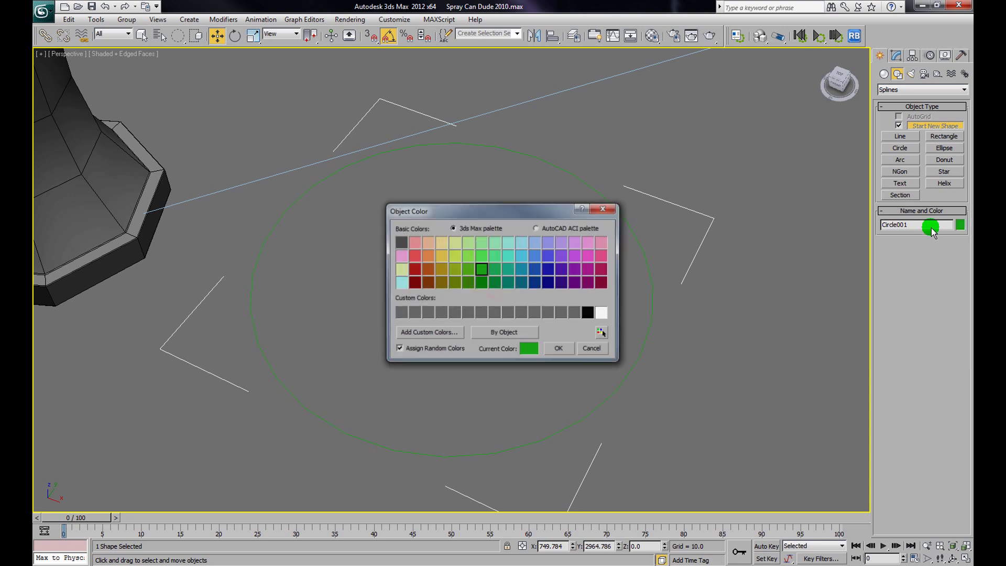
pyautogui.click(421, 272)
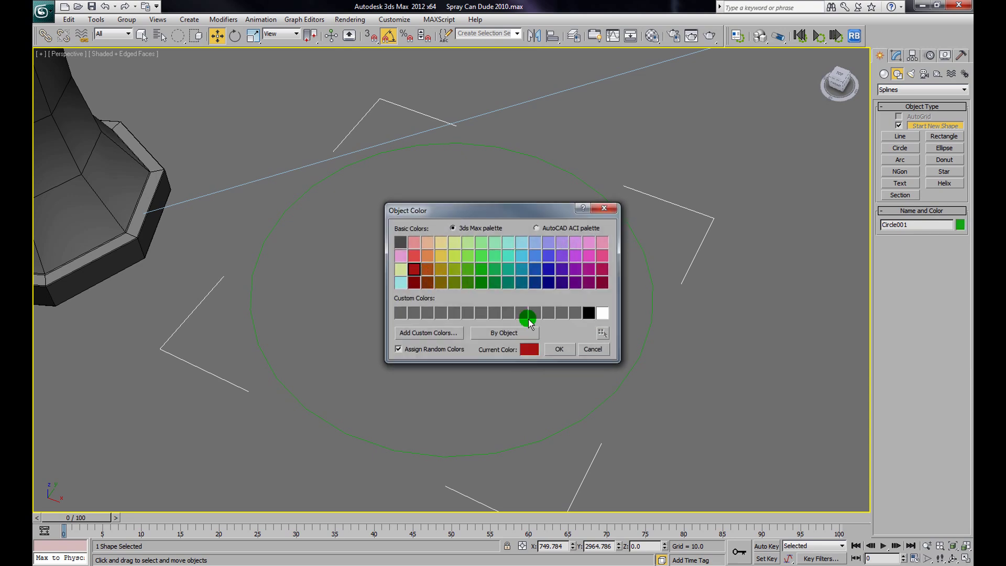
pyautogui.click(559, 348)
pyautogui.click(626, 348)
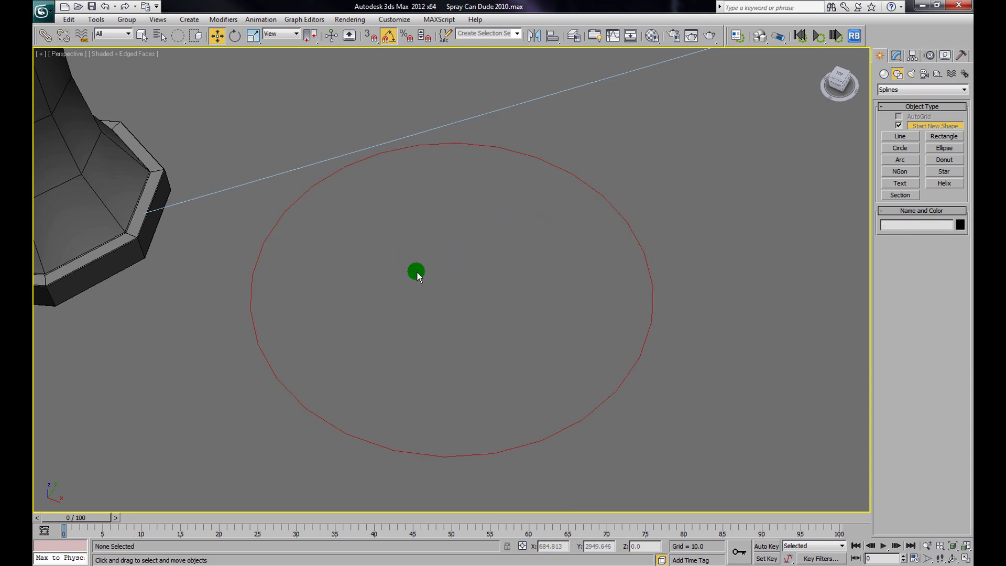
# Select the red circle and shift it slightly in the Top viewport
pyautogui.scroll(-2, 424, 265)
pyautogui.moveTo(399, 261); pyautogui.dragTo(474, 276, button='middle')
pyautogui.keyDown('alt'); pyautogui.moveTo(496, 320); pyautogui.dragTo(570, 303, button='middle'); pyautogui.keyUp('alt')
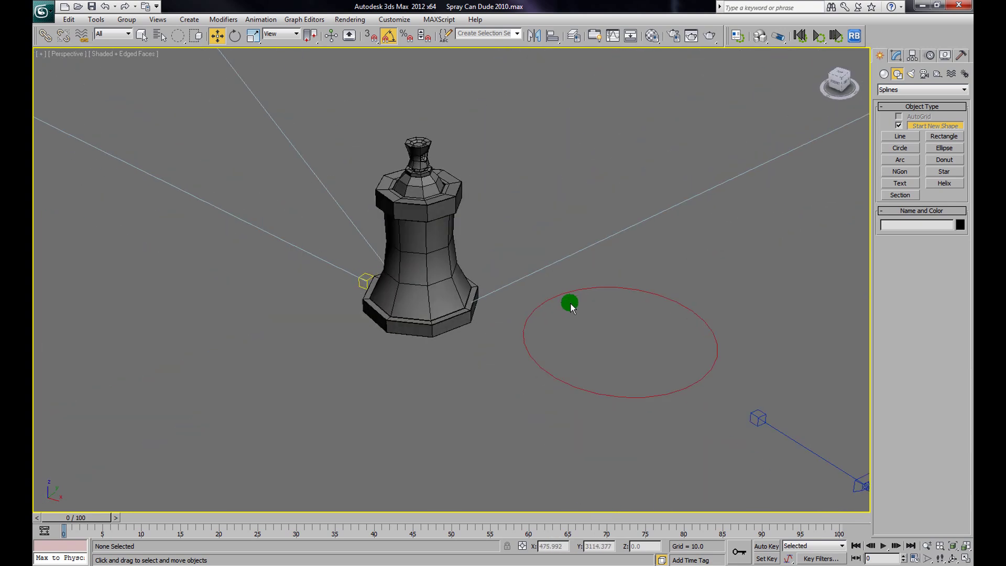
pyautogui.click(555, 304)
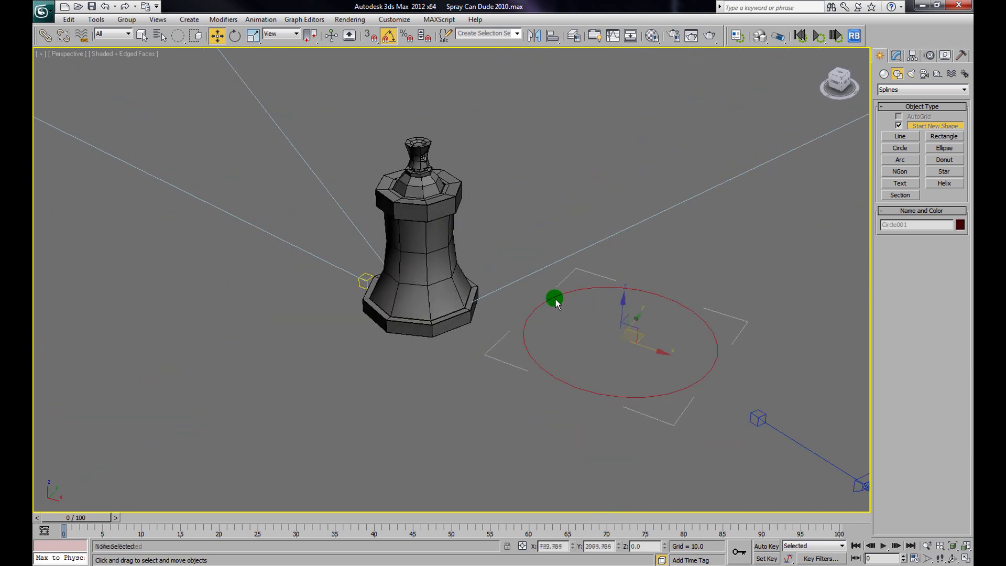
pyautogui.click(429, 298)
pyautogui.hotkey('alt', 'w')
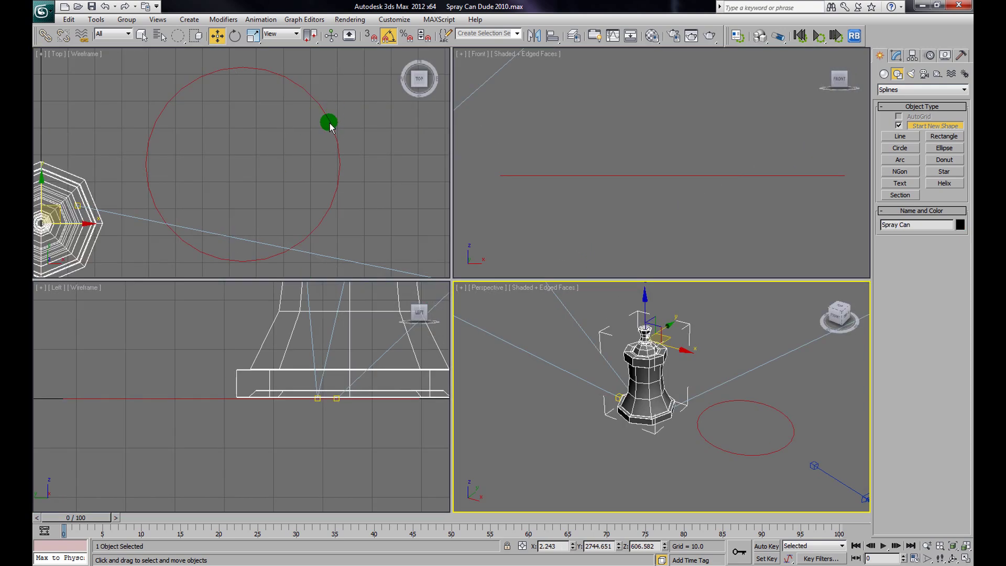
pyautogui.click(330, 123)
pyautogui.scroll(-4, 324, 131)
pyautogui.moveTo(316, 136); pyautogui.dragTo(339, 130)
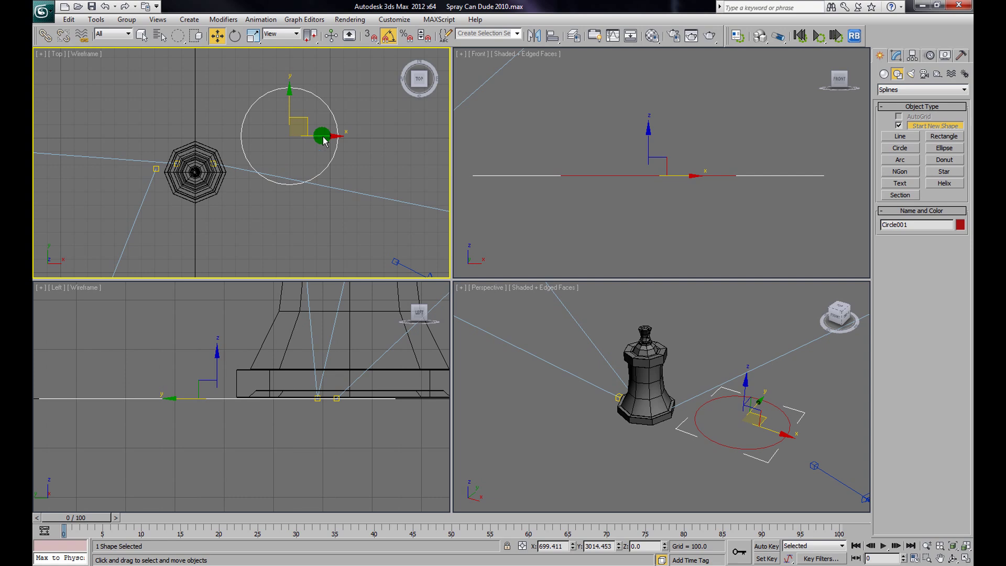
# Align the circle to the Spray Can on the X, Y and Z positions, center to center
pyautogui.click(552, 42)
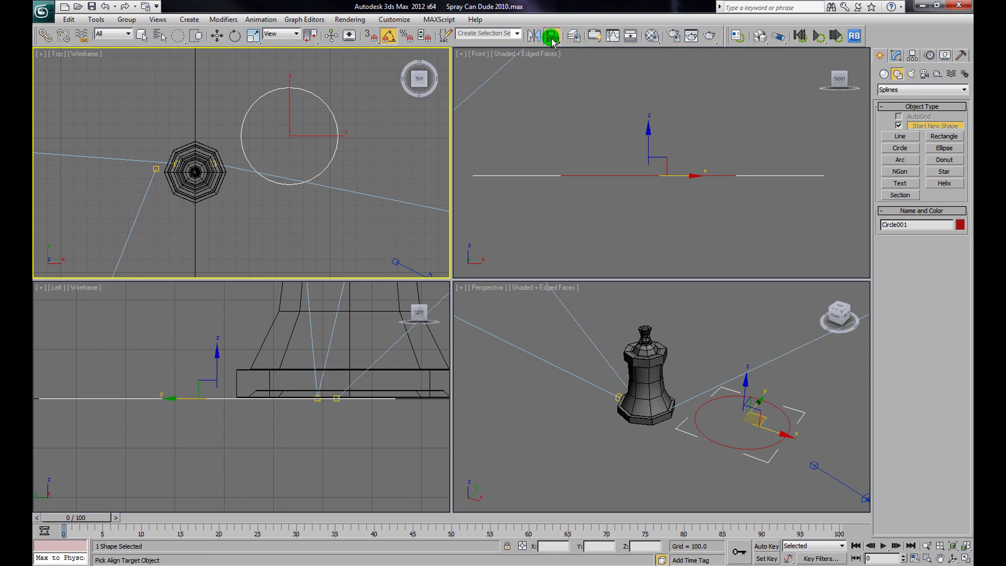
pyautogui.click(204, 193)
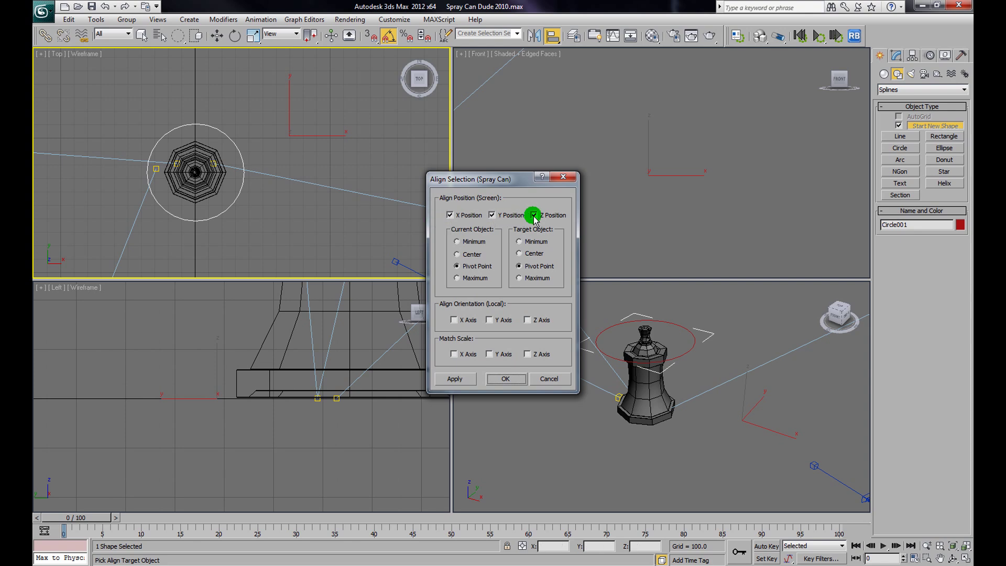
pyautogui.click(457, 254)
pyautogui.click(519, 254)
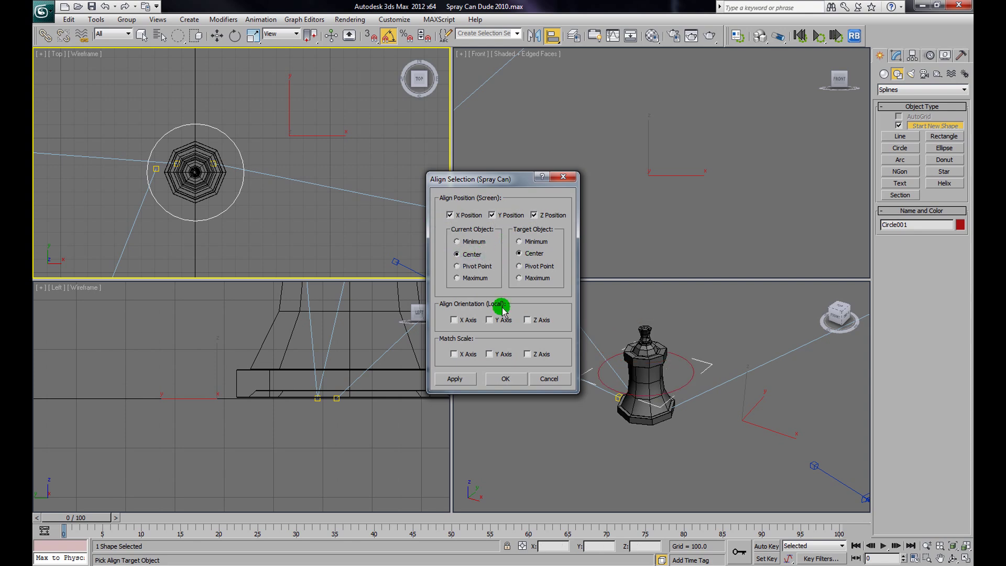
pyautogui.click(501, 382)
pyautogui.rightClick(563, 388)
# Lower the circle along Z to just beneath the can's base, at about Z -78
pyautogui.hotkey('alt', 'w')
pyautogui.keyDown('alt'); pyautogui.moveTo(537, 319); pyautogui.dragTo(558, 307, button='middle'); pyautogui.keyUp('alt')
pyautogui.scroll(3, 433, 242)
pyautogui.moveTo(442, 175); pyautogui.dragTo(470, 294)
pyautogui.keyDown('alt'); pyautogui.moveTo(470, 294); pyautogui.dragTo(525, 309, button='middle'); pyautogui.keyUp('alt')
pyautogui.moveTo(428, 265); pyautogui.dragTo(436, 309)
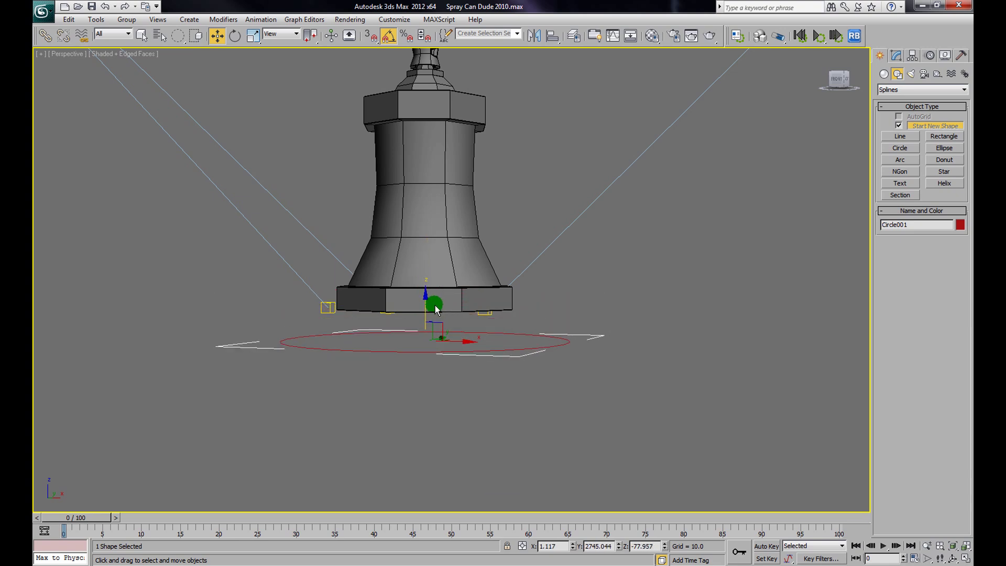
# Unhide the backdrop and raise the circle just above its floor, to about Z 29
pyautogui.rightClick(604, 306)
pyautogui.click(624, 259)
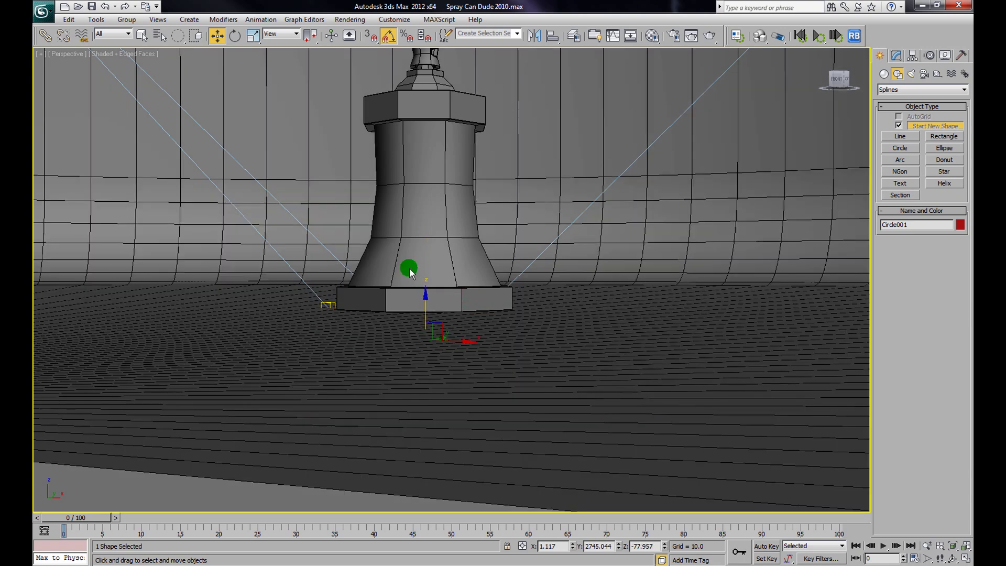
pyautogui.moveTo(426, 304); pyautogui.dragTo(426, 264)
pyautogui.keyDown('alt'); pyautogui.moveTo(474, 260); pyautogui.dragTo(492, 305, button='middle'); pyautogui.keyUp('alt')
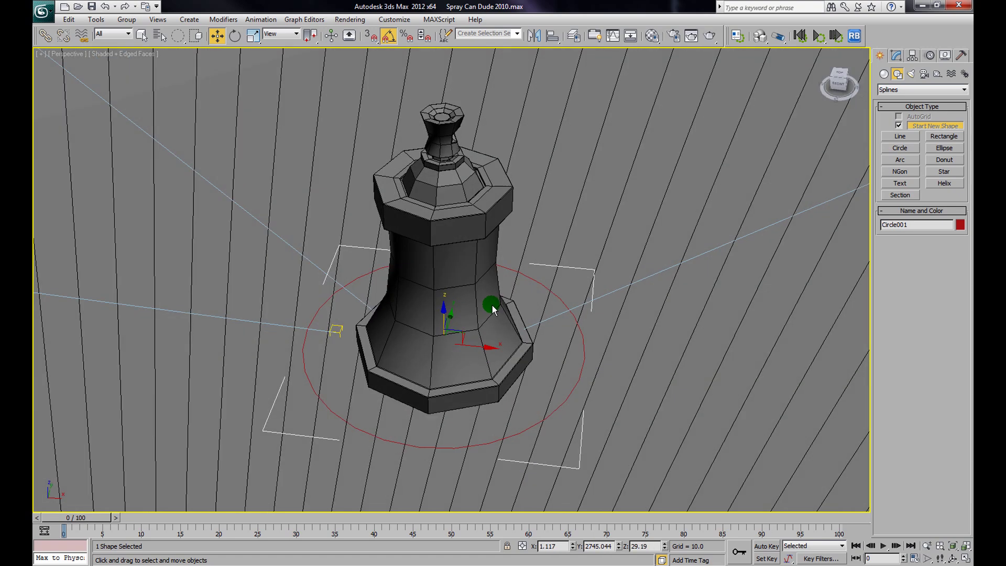
# Select the backdrop and hide it, leaving the spray can and its circle in view
pyautogui.click(638, 320)
pyautogui.rightClick(637, 320)
pyautogui.click(657, 286)
pyautogui.scroll(-5, 598, 314)
pyautogui.keyDown('alt'); pyautogui.moveTo(598, 313); pyautogui.dragTo(507, 357, button='middle'); pyautogui.keyUp('alt')
pyautogui.click(488, 335)
pyautogui.scroll(3, 523, 371)
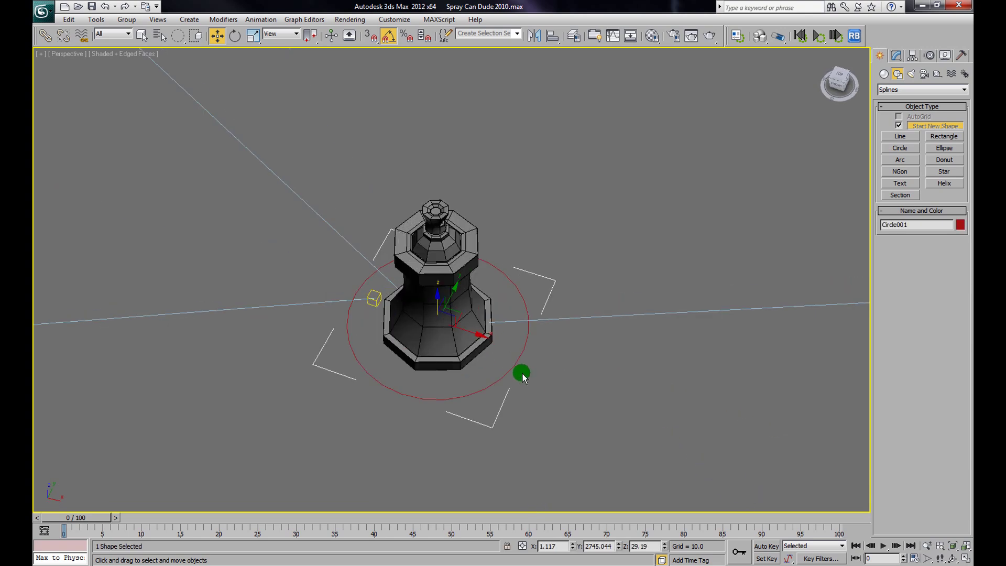
pyautogui.click(568, 377)
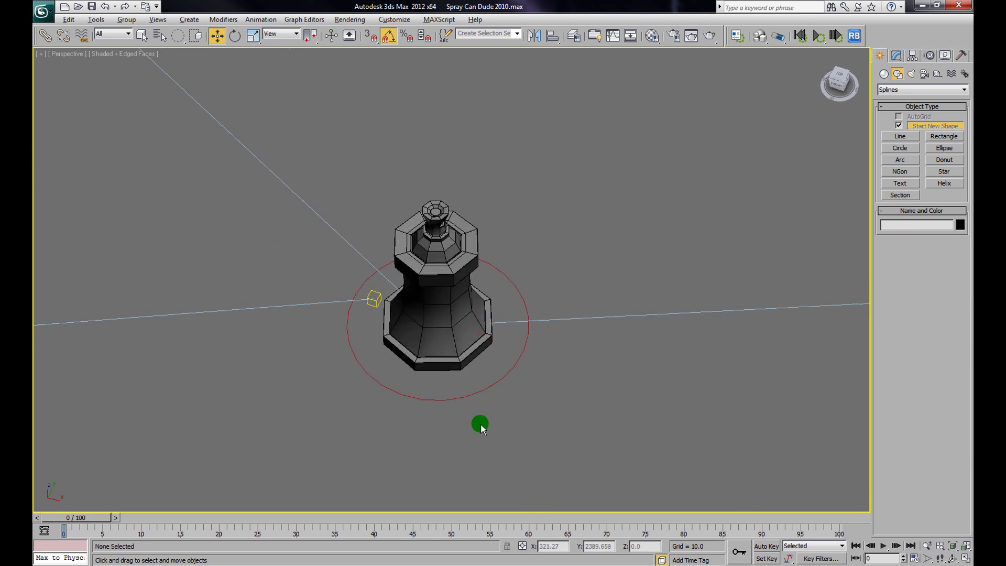
# Select the red circle around the can's base and rename it "Can Control"
pyautogui.keyDown('alt'); pyautogui.moveTo(481, 425); pyautogui.dragTo(525, 396, button='middle'); pyautogui.keyUp('alt')
pyautogui.scroll(5, 506, 412)
pyautogui.scroll(-3, 477, 396)
pyautogui.click(481, 372)
pyautogui.click(544, 407)
pyautogui.keyDown('alt'); pyautogui.moveTo(438, 306); pyautogui.dragTo(499, 287, button='middle'); pyautogui.keyUp('alt')
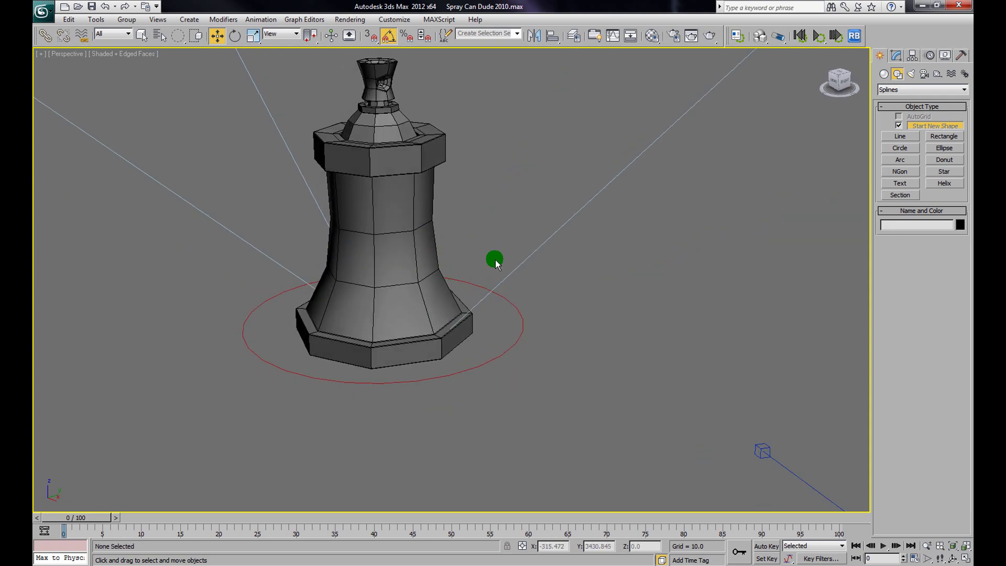
pyautogui.click(518, 339)
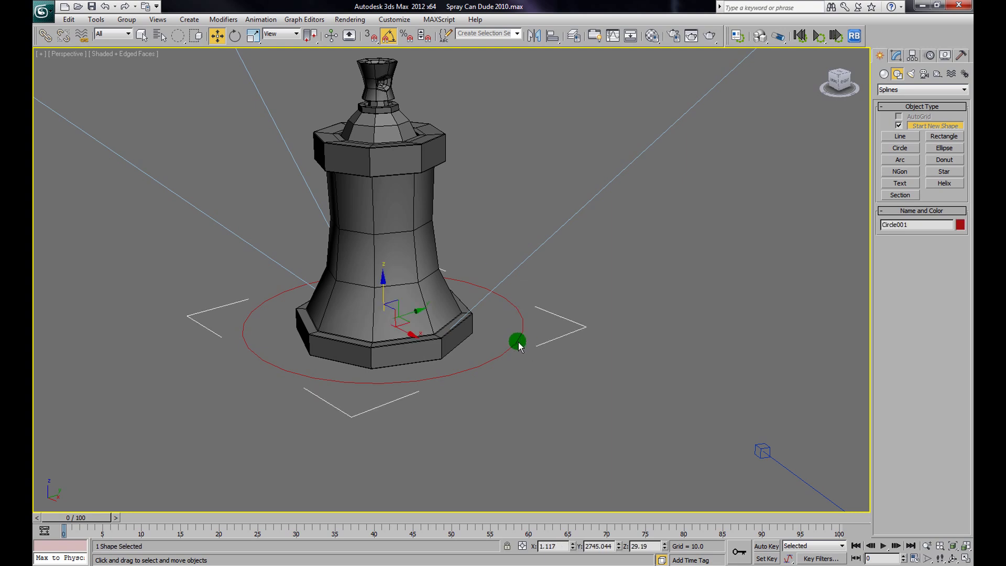
pyautogui.click(526, 355)
pyautogui.click(512, 347)
pyautogui.click(897, 56)
pyautogui.click(909, 73)
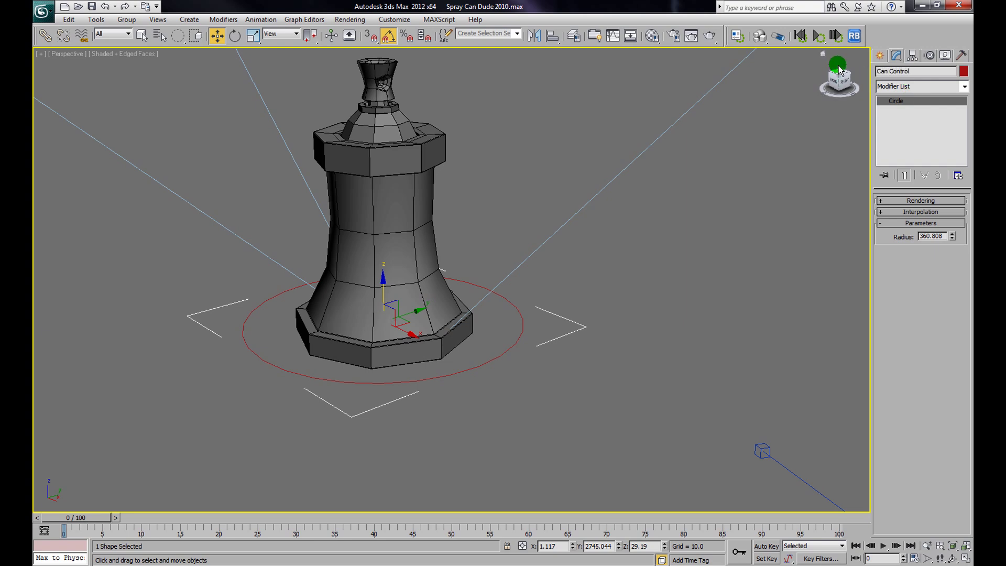
pyautogui.click(527, 166)
# Link the Spray Can as a child to the Can Control circle
pyautogui.moveTo(503, 222); pyautogui.dragTo(543, 260, button='middle')
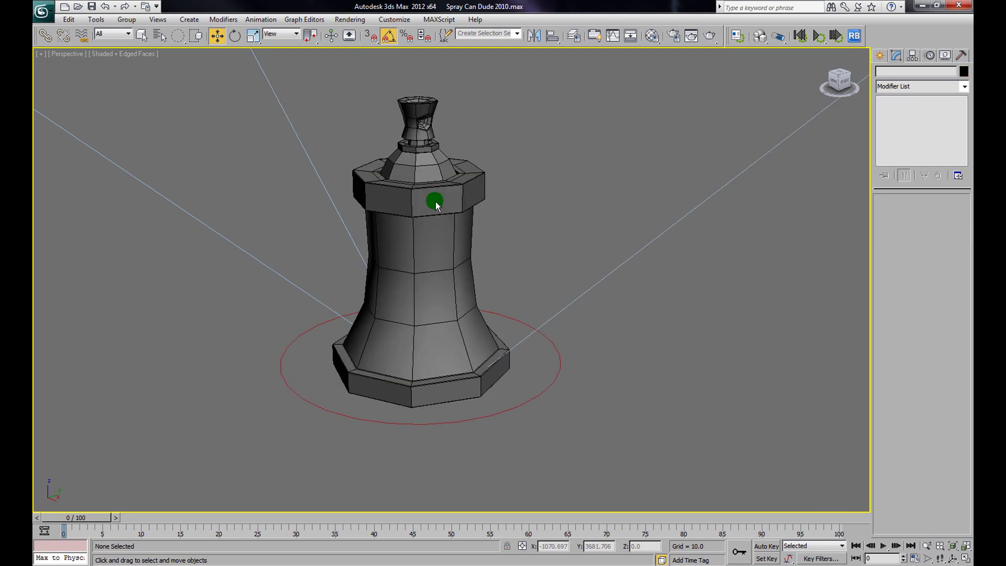
pyautogui.click(445, 217)
pyautogui.click(45, 37)
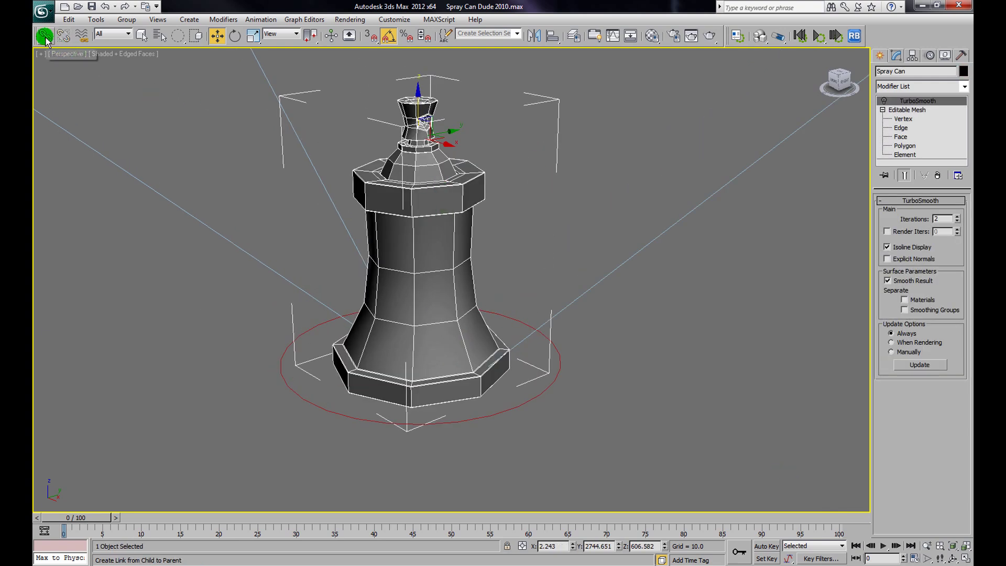
pyautogui.click(45, 37)
pyautogui.click(445, 211)
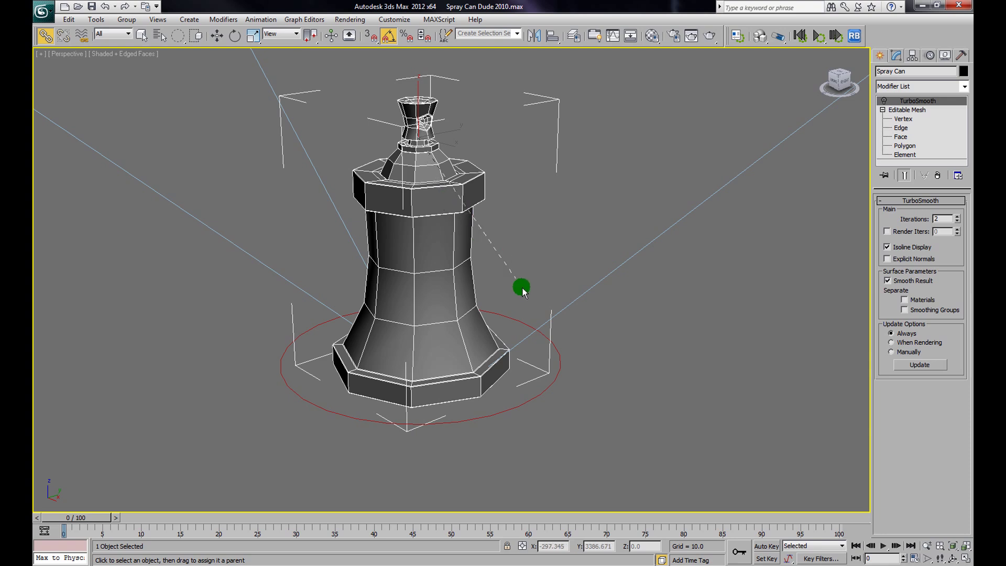
pyautogui.moveTo(544, 337); pyautogui.dragTo(549, 339)
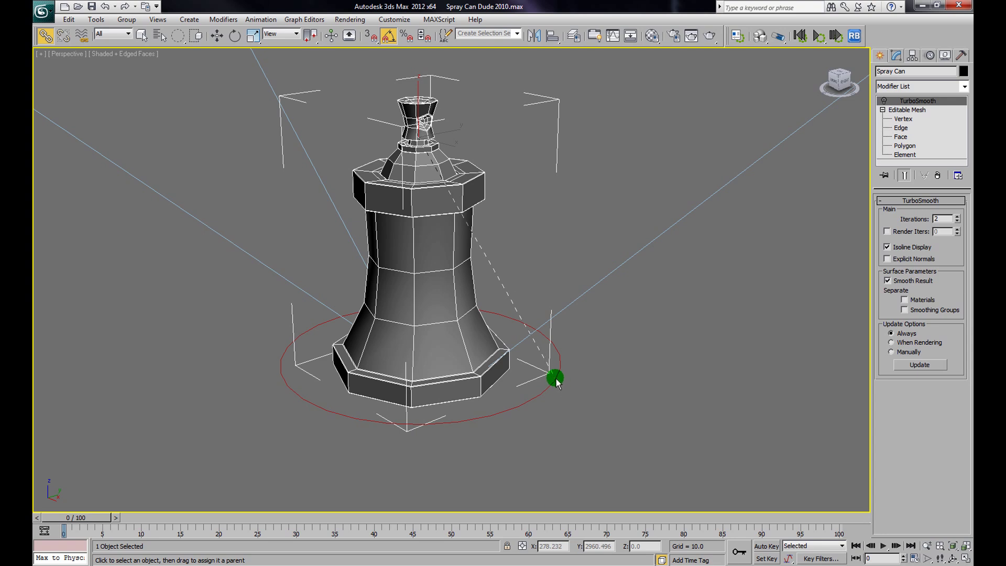
pyautogui.moveTo(557, 378); pyautogui.dragTo(556, 379)
pyautogui.click(216, 35)
pyautogui.click(536, 206)
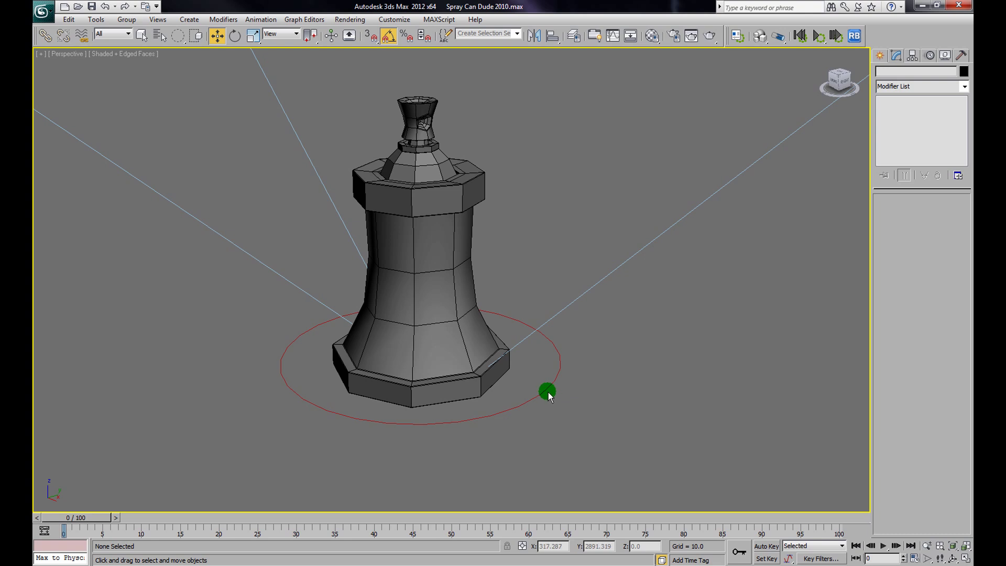
# Test the link by moving and rotating the Can Control circle, undoing both transforms
pyautogui.click(547, 391)
pyautogui.moveTo(451, 374); pyautogui.dragTo(468, 351)
pyautogui.hotkey('ctrl', 'z')
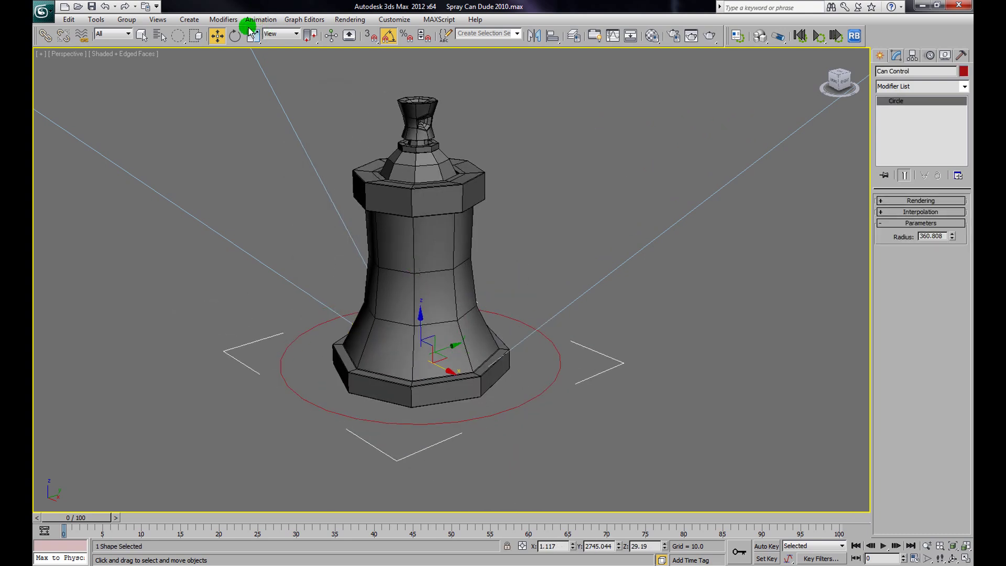
pyautogui.click(234, 35)
pyautogui.moveTo(418, 372); pyautogui.dragTo(492, 391)
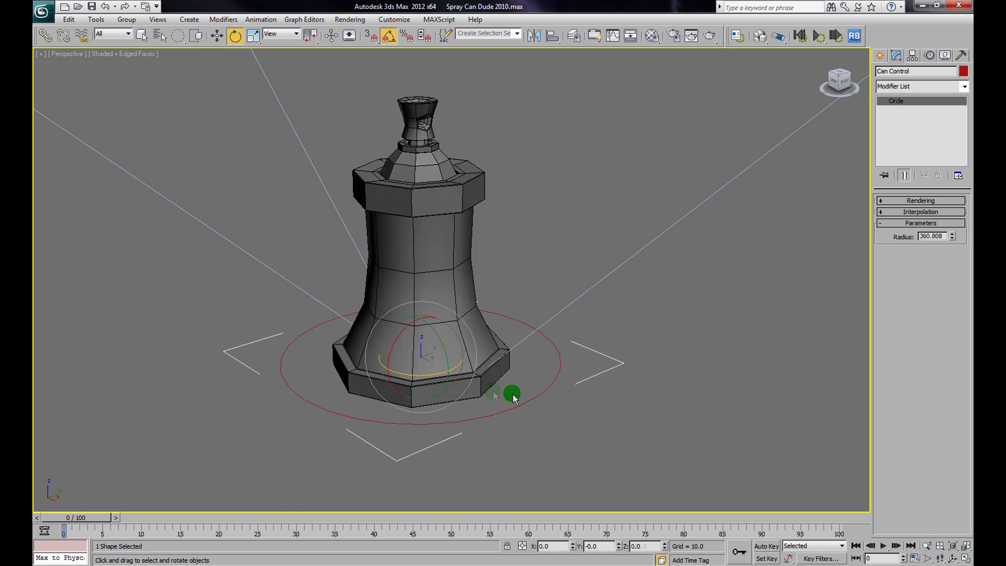
pyautogui.click(579, 319)
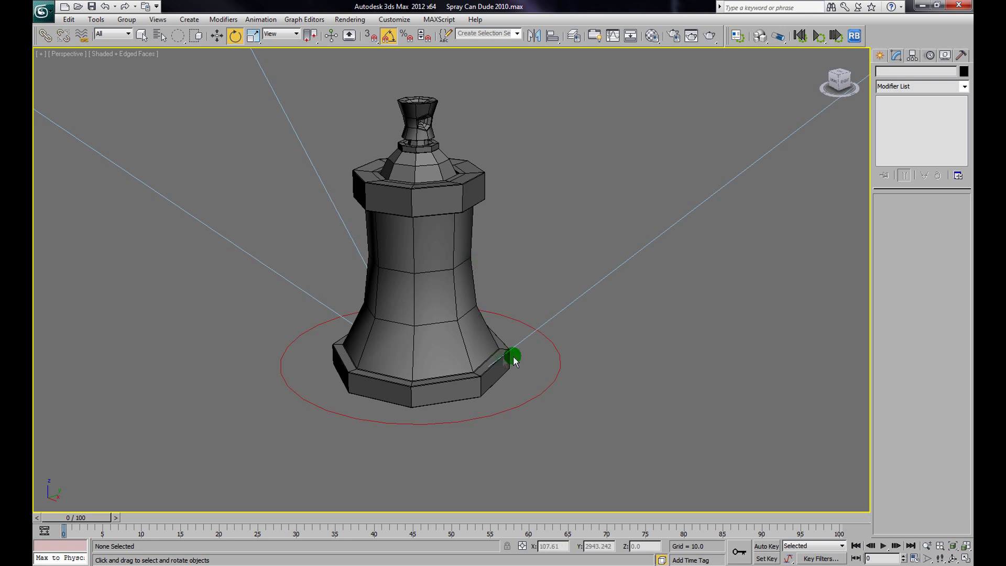
pyautogui.click(524, 326)
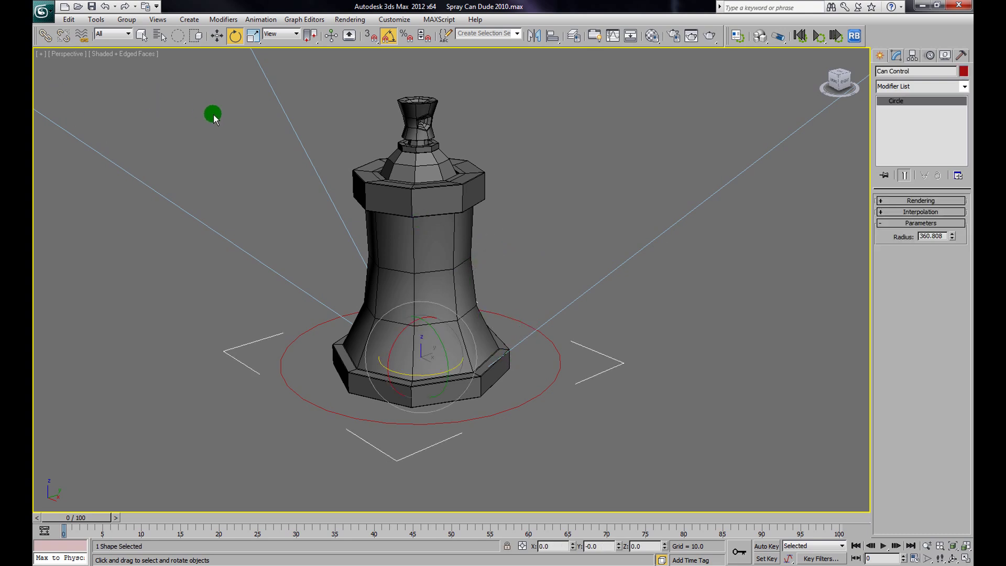
pyautogui.click(211, 113)
pyautogui.click(526, 327)
pyautogui.click(45, 35)
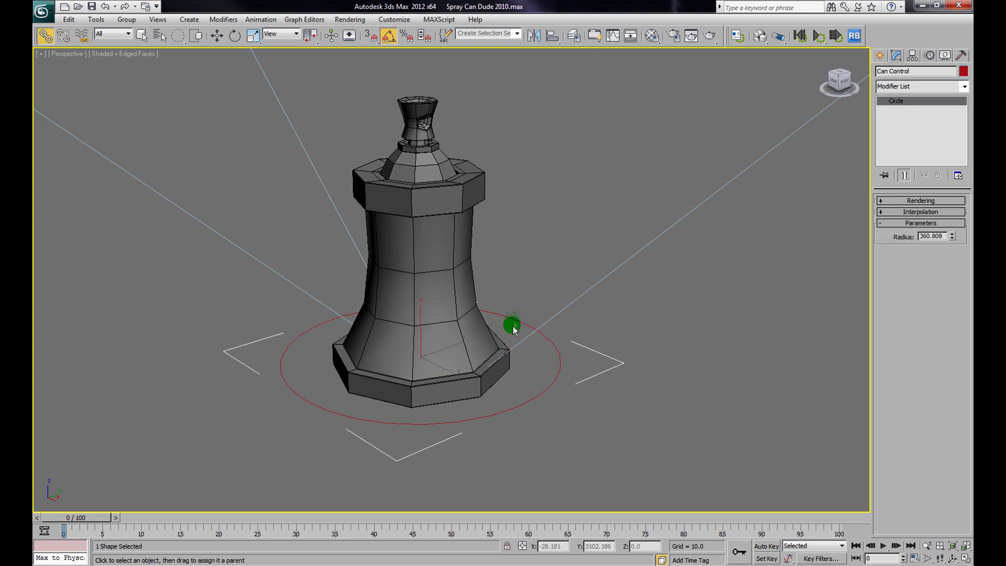
pyautogui.click(160, 37)
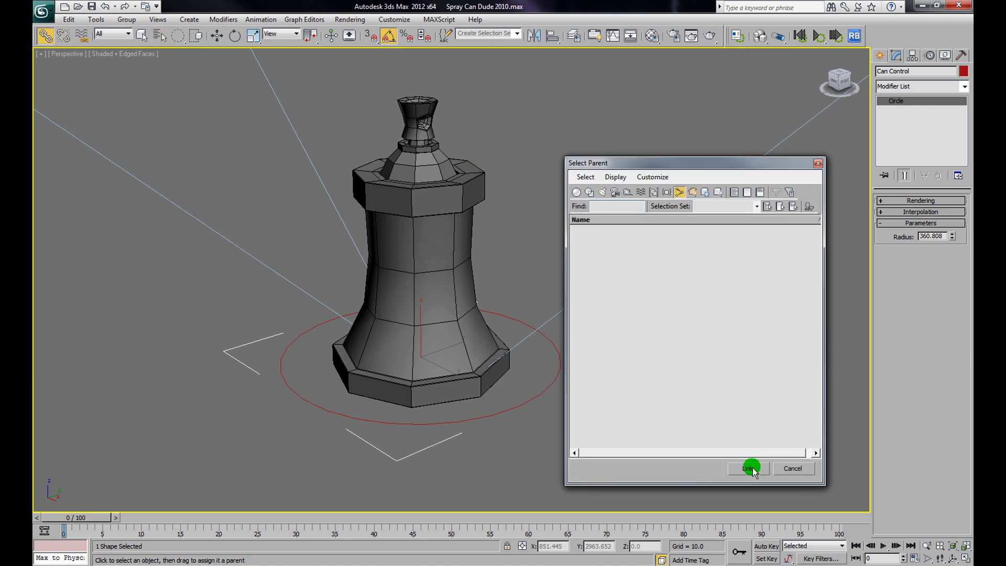
pyautogui.click(577, 191)
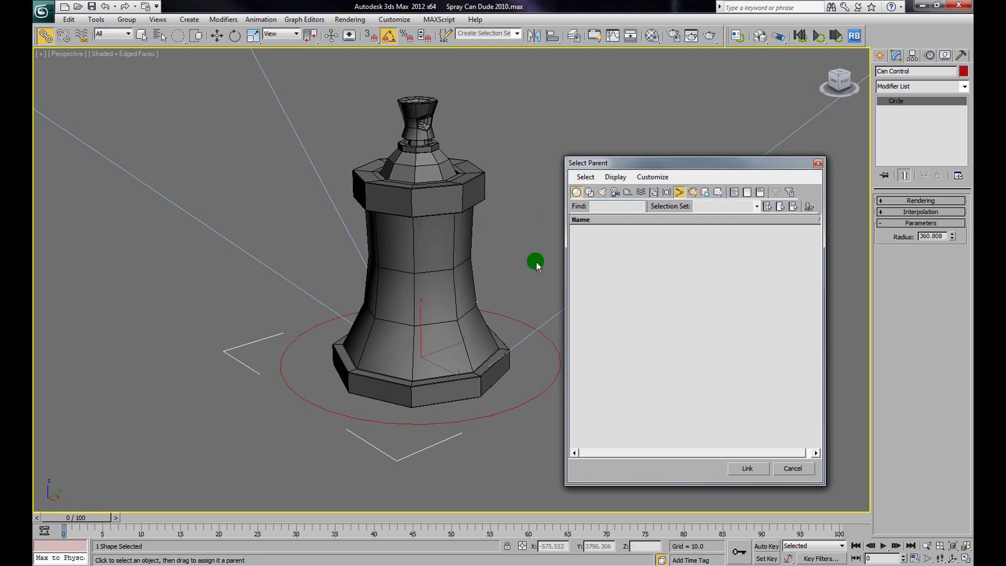
pyautogui.click(792, 468)
pyautogui.click(519, 288)
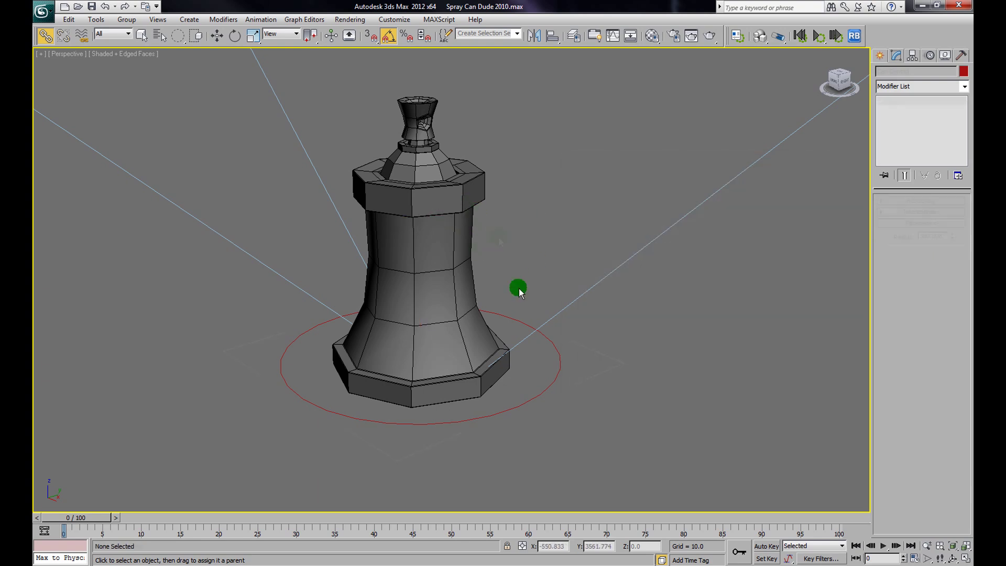
# Unlink the Spray Can from the Can Control circle and test by moving the circle, undoing the move
pyautogui.click(458, 314)
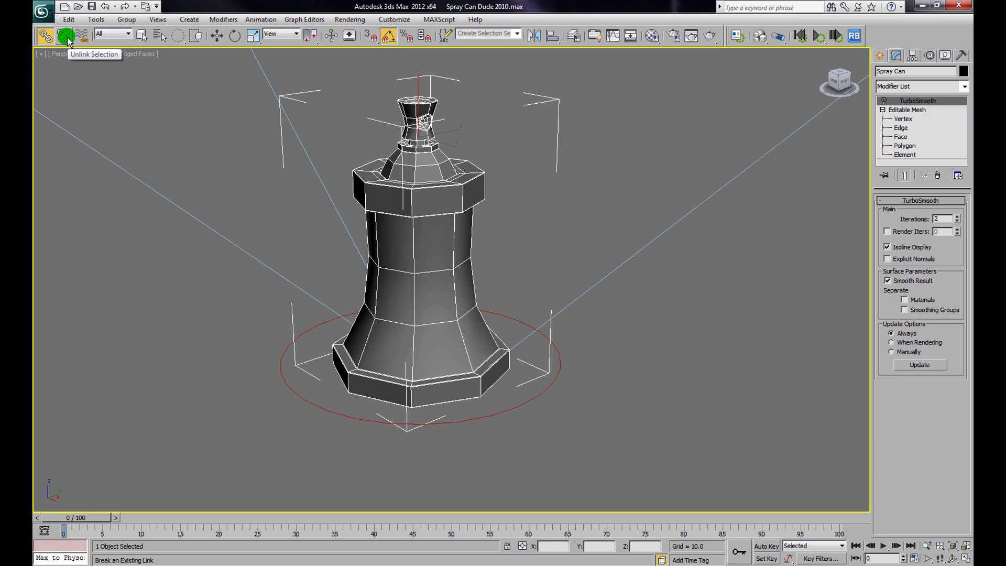
pyautogui.click(606, 213)
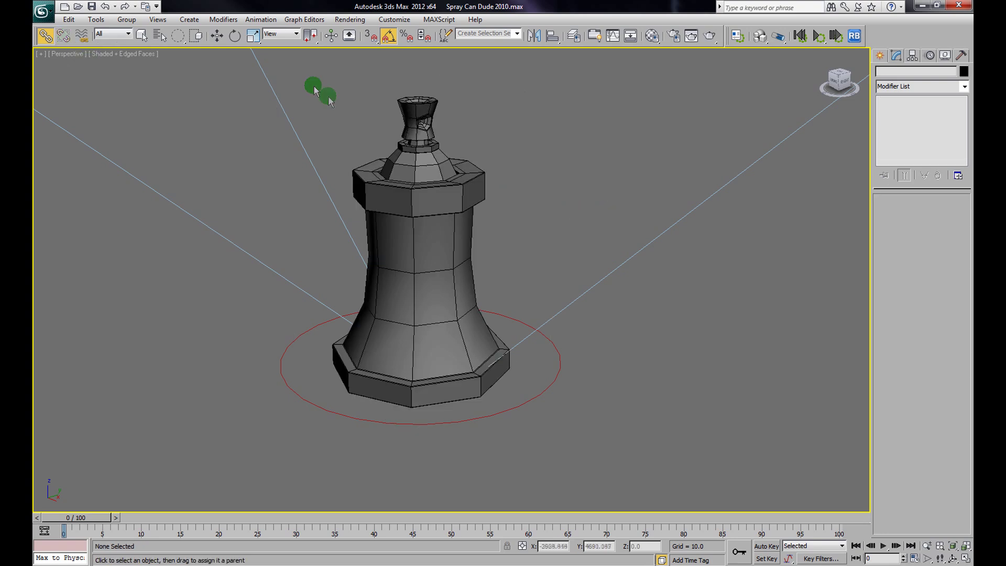
pyautogui.click(216, 35)
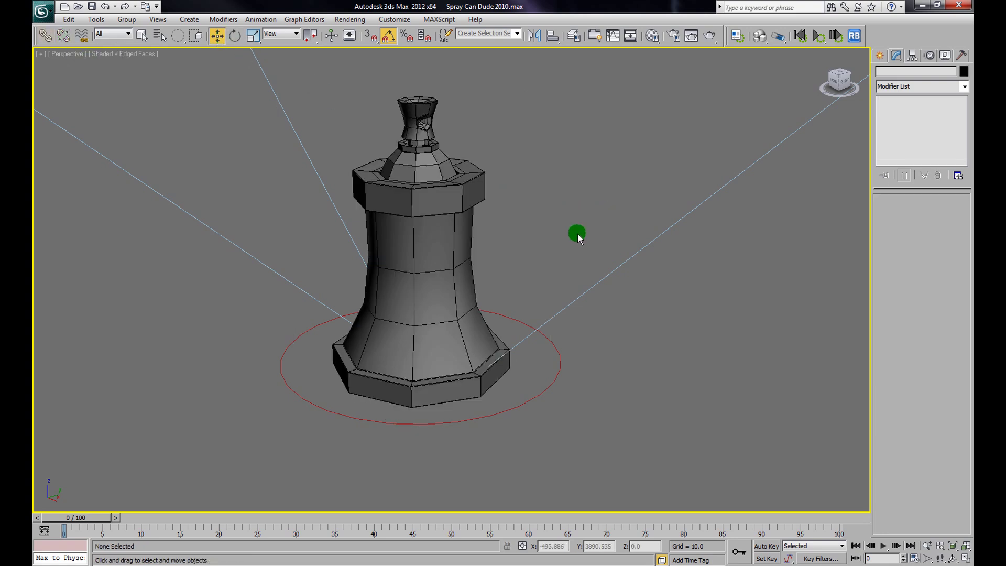
pyautogui.click(556, 378)
pyautogui.moveTo(456, 377); pyautogui.dragTo(504, 430)
pyautogui.hotkey('ctrl', 'z')
pyautogui.click(551, 222)
# Try the reverse link by assigning the Spray Can as parent of the Can Control circle
pyautogui.click(518, 320)
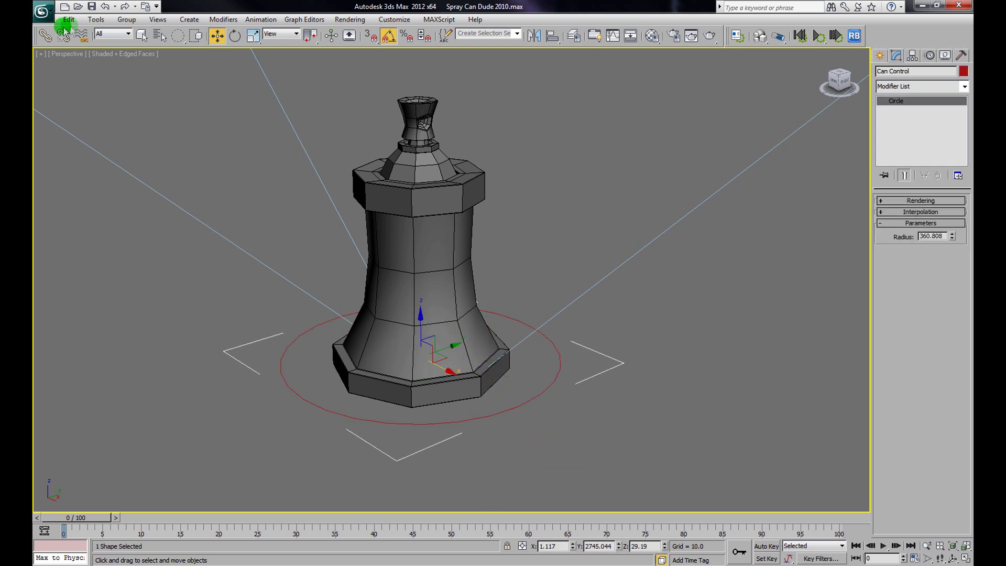
pyautogui.click(45, 35)
pyautogui.click(162, 36)
pyautogui.click(607, 235)
pyautogui.click(747, 466)
# Test the reversed link by moving the Can Control circle, undoing the move
pyautogui.click(218, 35)
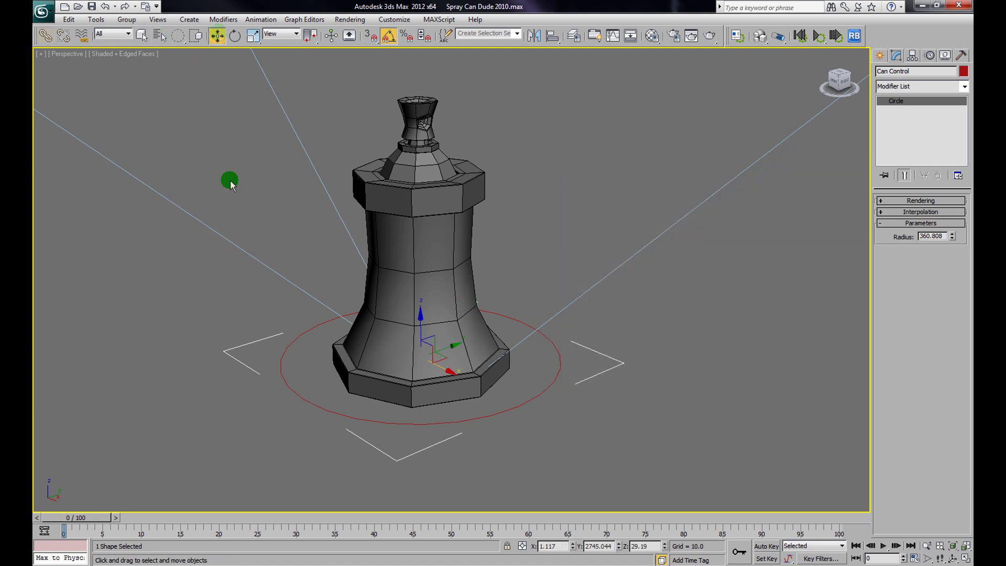
pyautogui.click(596, 477)
pyautogui.click(543, 395)
pyautogui.moveTo(449, 369)
pyautogui.mouseDown()
pyautogui.moveTo(527, 430)
pyautogui.moveTo(512, 421)
pyautogui.mouseUp()
pyautogui.hotkey('ctrl', 'z')
# Link the Spray Can to Can Control by choosing the circle by name from the list of shapes
pyautogui.click(456, 251)
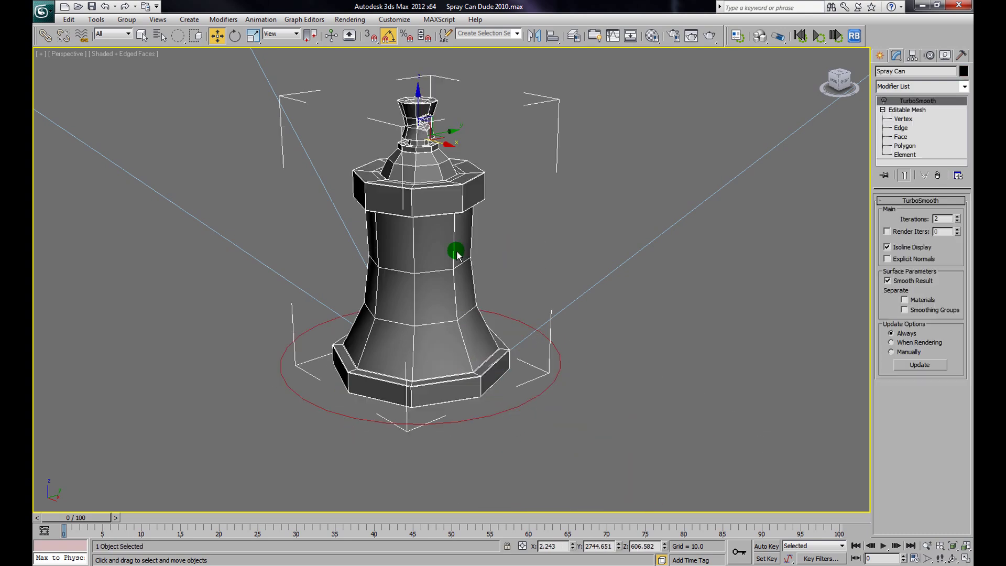
pyautogui.click(487, 249)
pyautogui.click(445, 236)
pyautogui.click(50, 38)
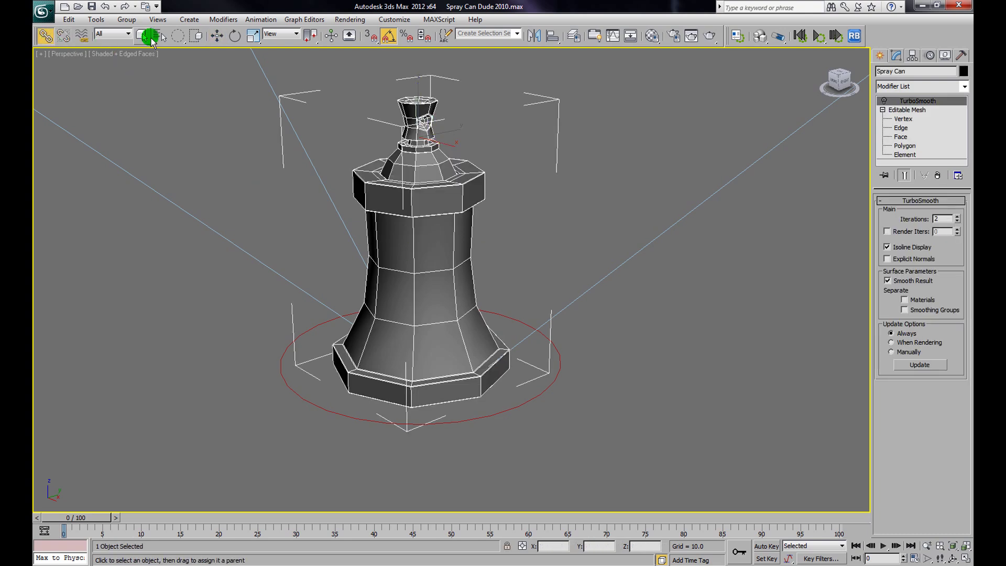
pyautogui.click(159, 35)
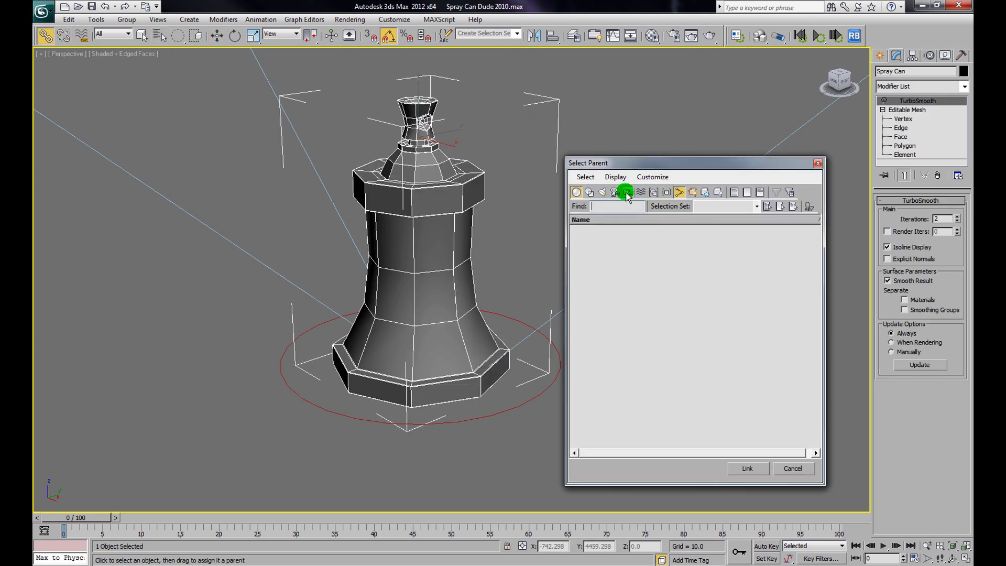
pyautogui.click(588, 192)
pyautogui.click(603, 230)
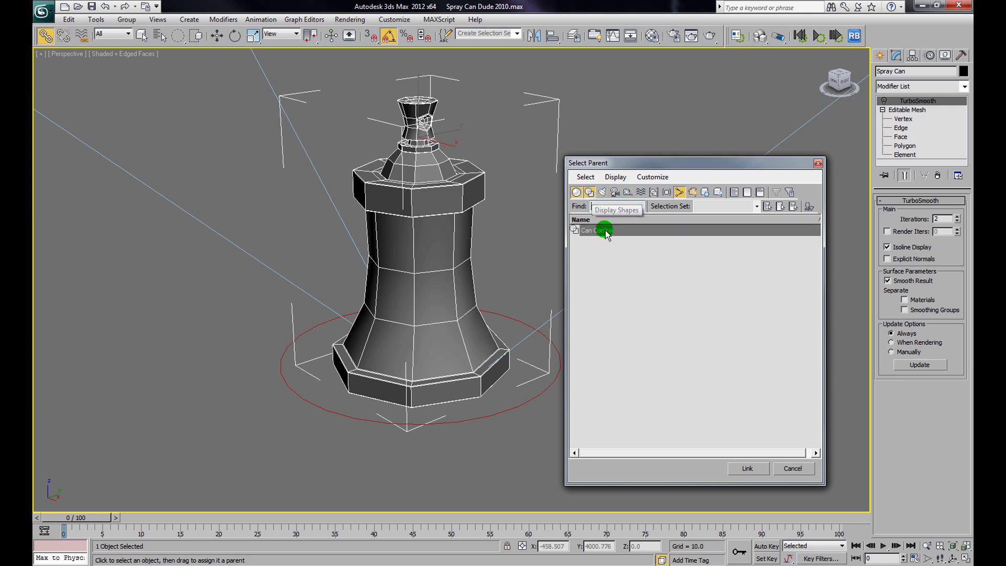
pyautogui.click(748, 468)
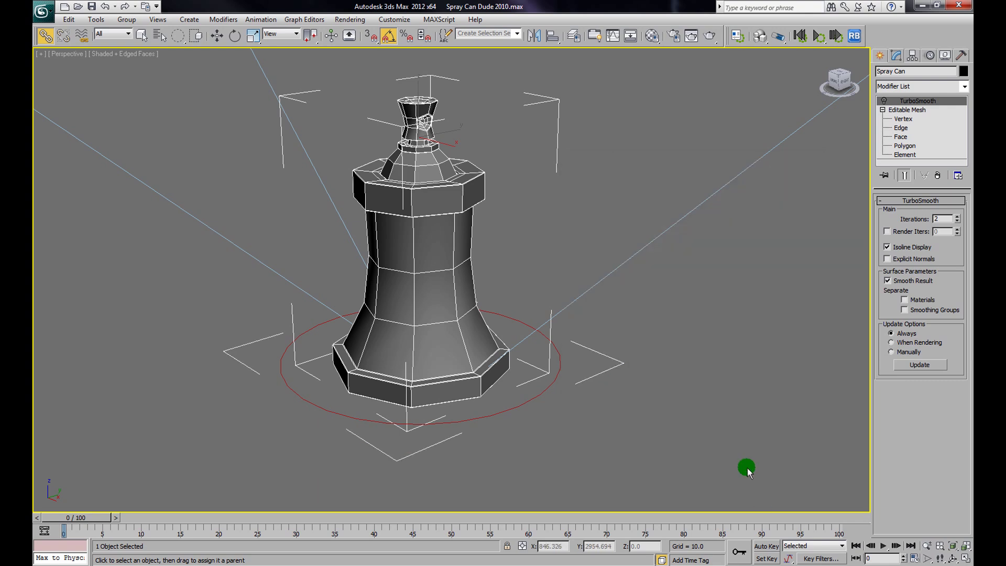
# Test the Spray Can's link by moving the Can Control circle and returning it to its original place
pyautogui.click(217, 36)
pyautogui.click(234, 137)
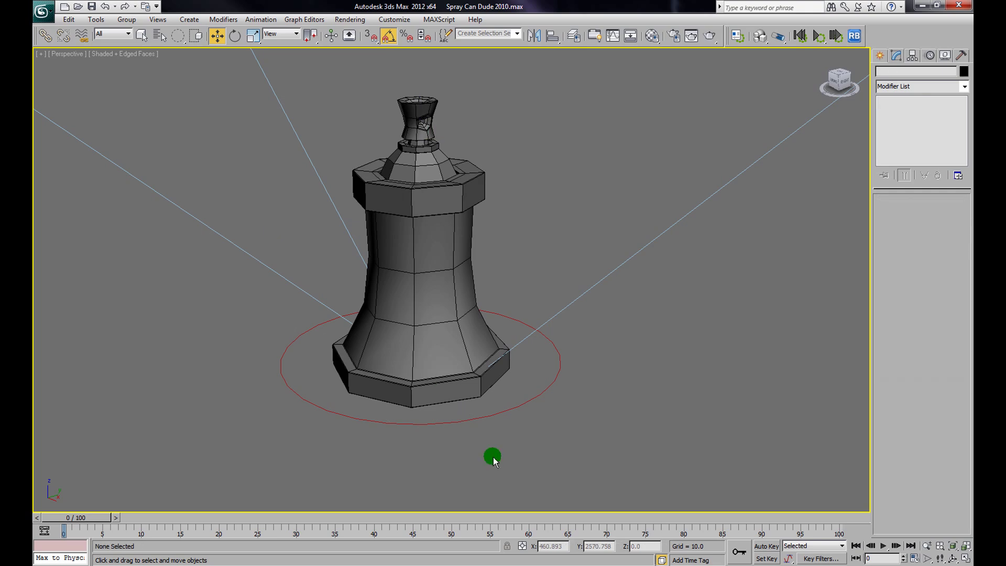
pyautogui.click(491, 414)
pyautogui.moveTo(444, 371)
pyautogui.mouseDown()
pyautogui.moveTo(538, 454)
pyautogui.moveTo(479, 423)
pyautogui.mouseUp()
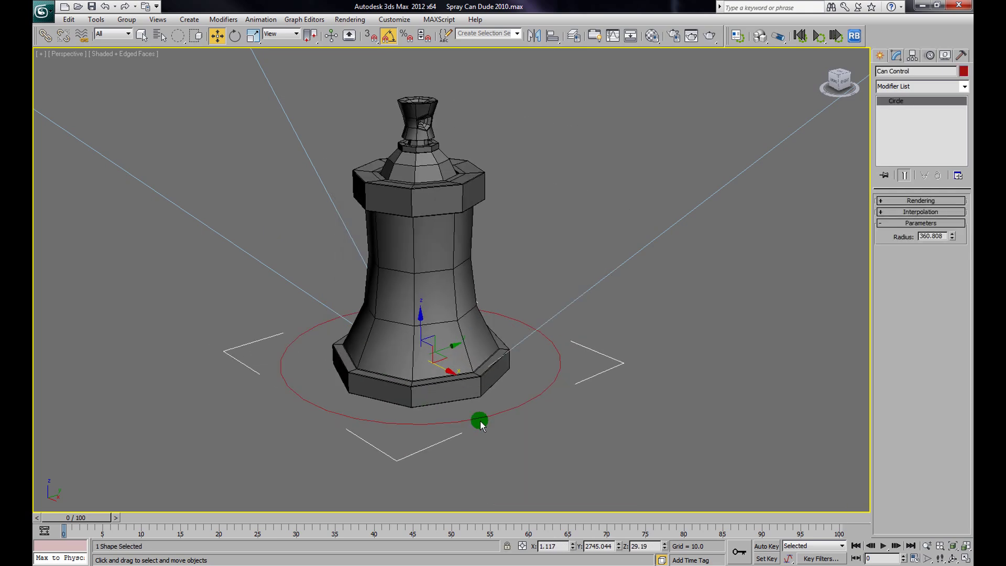
pyautogui.click(530, 262)
# Link the Spray Can to the Can Control circle directly in the viewport
pyautogui.click(463, 299)
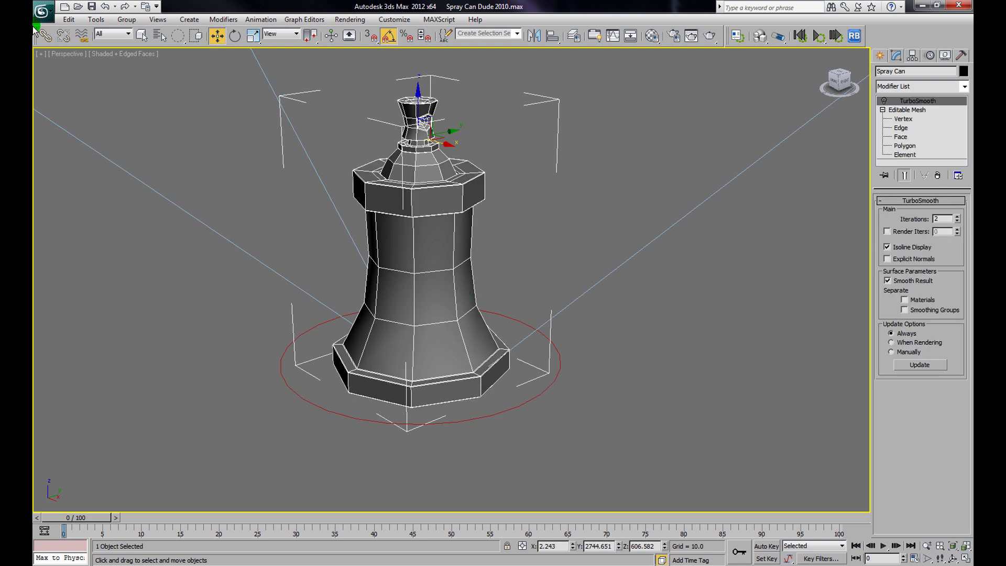
pyautogui.click(47, 38)
pyautogui.moveTo(433, 198)
pyautogui.mouseDown()
pyautogui.moveTo(542, 294)
pyautogui.moveTo(559, 380)
pyautogui.mouseUp()
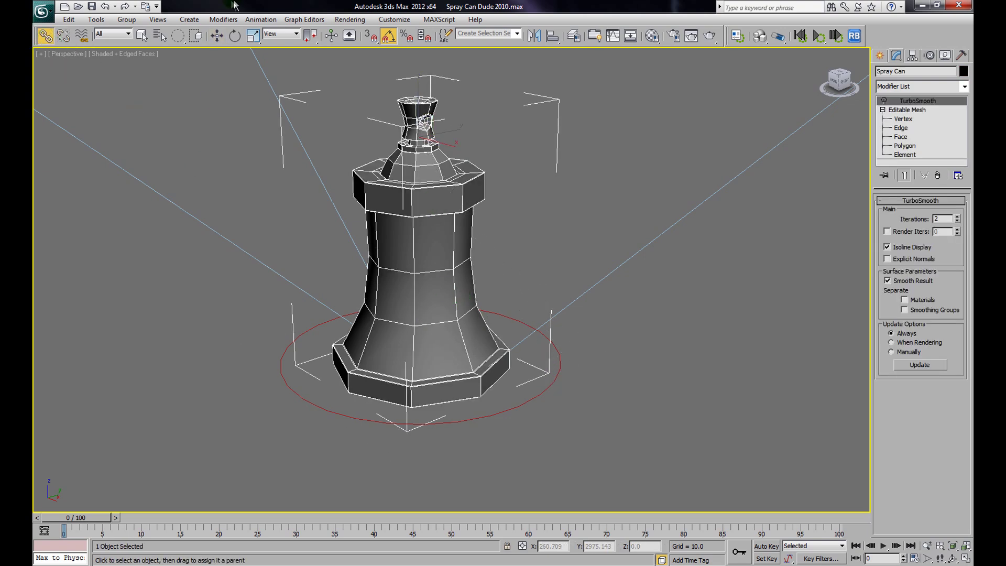
# Check the viewport-made link by moving the Can Control circle, undoing the move and clearing the selection
pyautogui.click(217, 36)
pyautogui.click(504, 215)
pyautogui.click(543, 399)
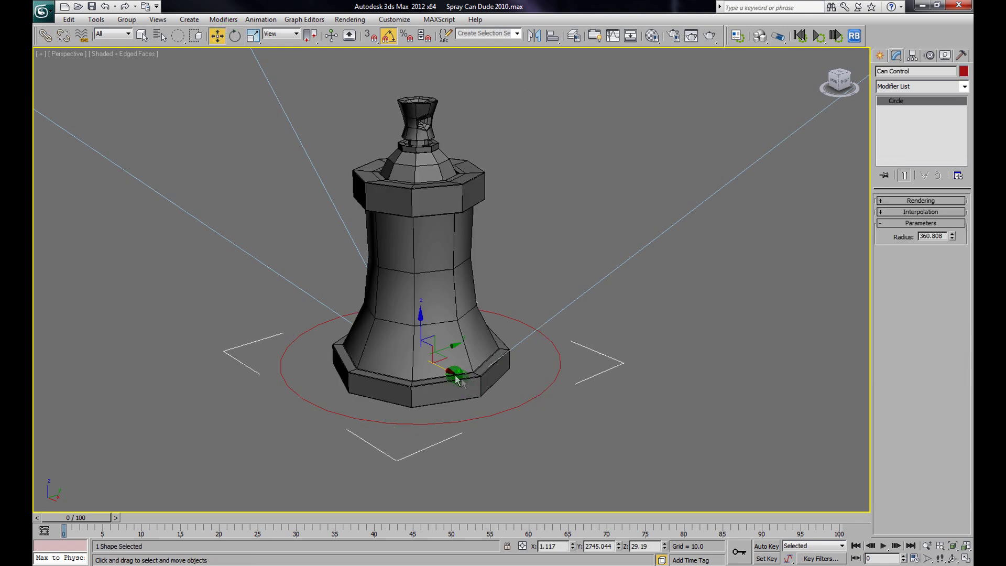
pyautogui.moveTo(455, 375); pyautogui.dragTo(486, 398)
pyautogui.hotkey('ctrl', 'z')
pyautogui.click(650, 394)
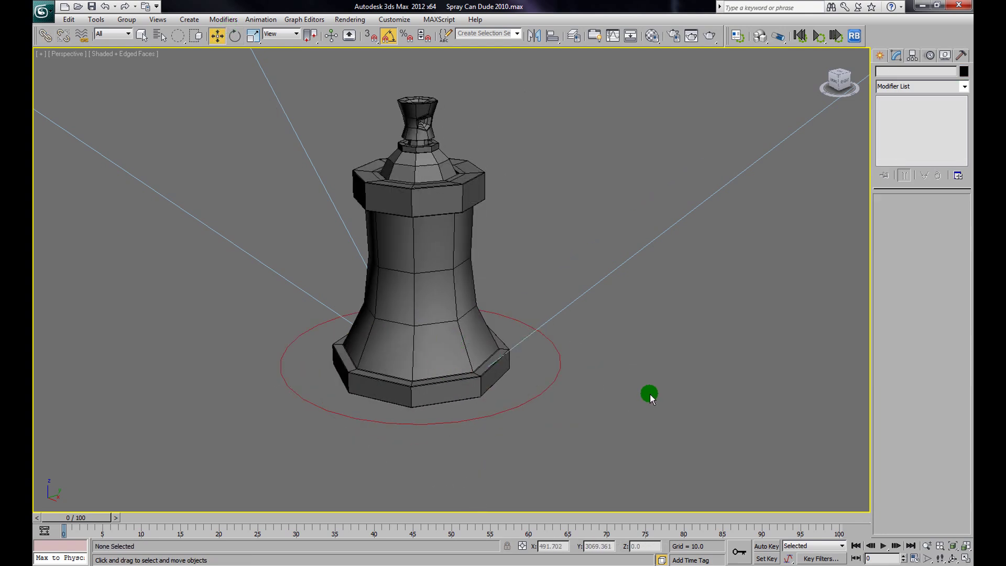
# Switch to the Camera001 view and move the Can Control circle to about X 326, Y 3287
pyautogui.keyDown('alt'); pyautogui.moveTo(613, 360); pyautogui.dragTo(677, 332, button='middle'); pyautogui.keyUp('alt')
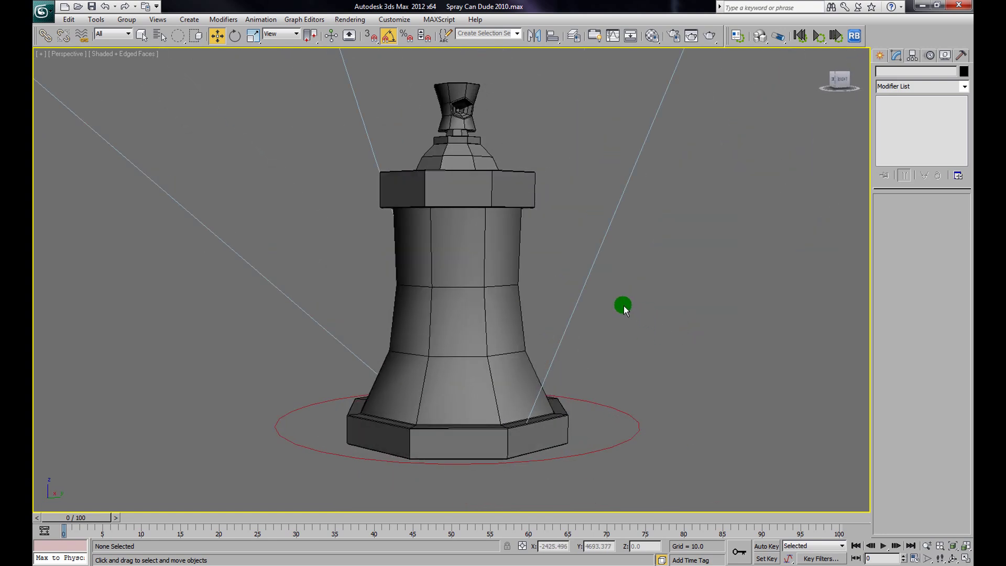
pyautogui.press('c')
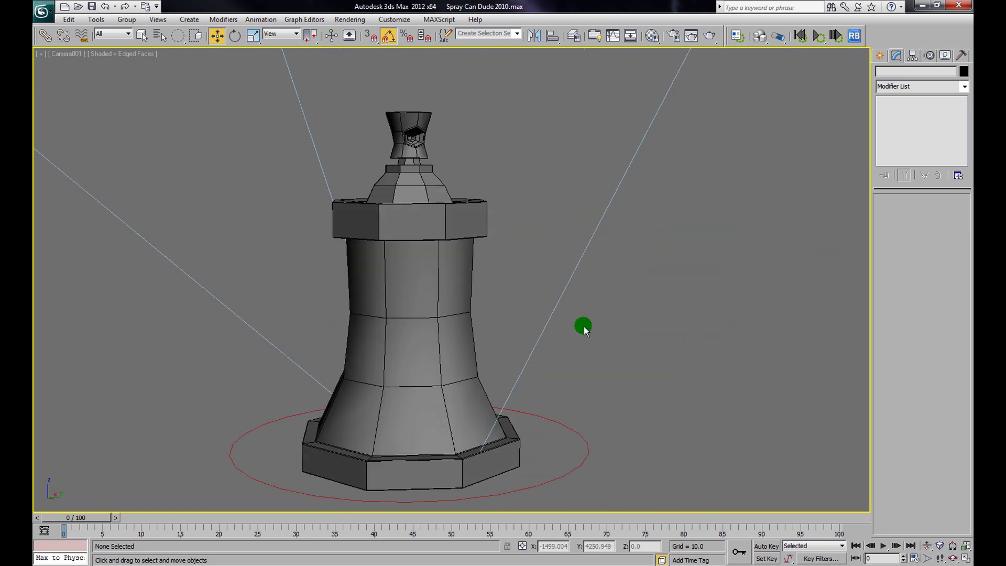
pyautogui.click(581, 439)
pyautogui.moveTo(445, 439); pyautogui.dragTo(749, 456)
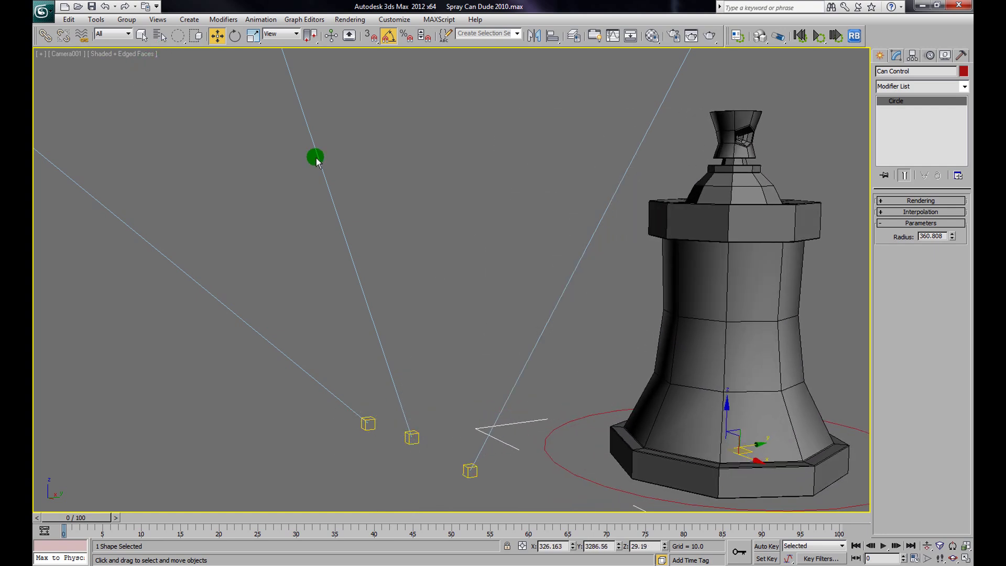
# Rotate the Can Control circle about its Z axis to -5 degrees, turning the linked can with it
pyautogui.click(235, 35)
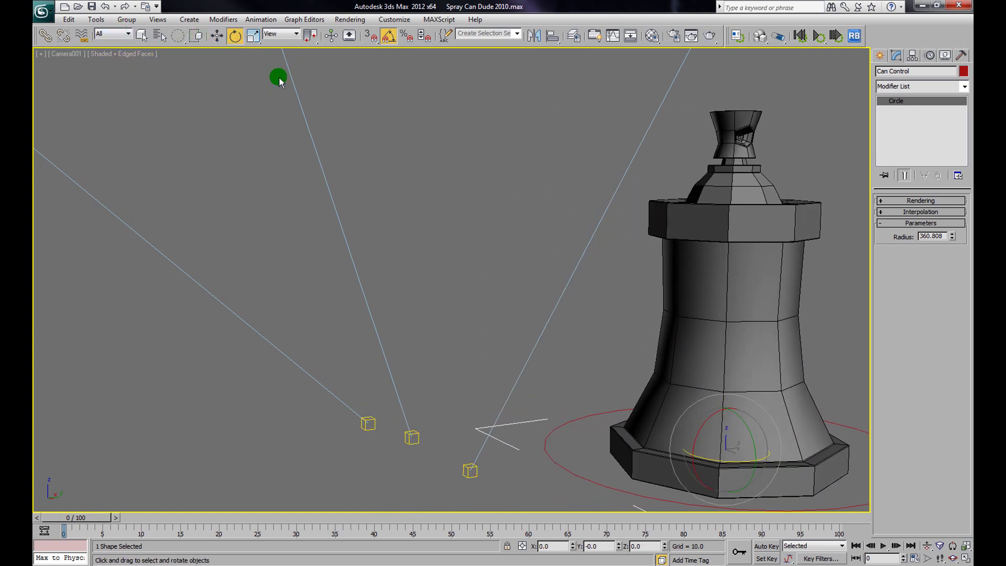
pyautogui.moveTo(740, 468); pyautogui.dragTo(716, 466)
pyautogui.click(718, 467)
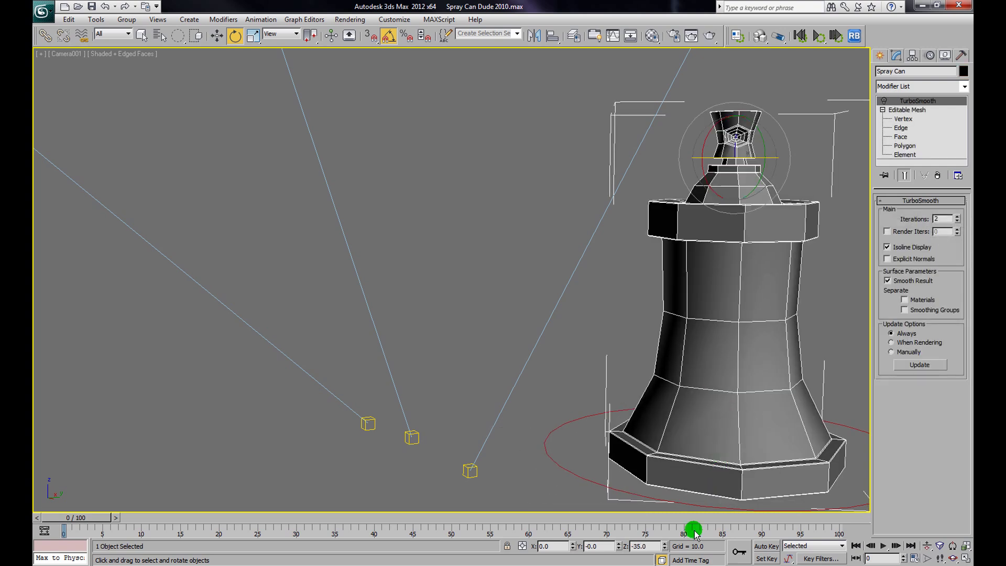
pyautogui.click(550, 472)
pyautogui.click(556, 471)
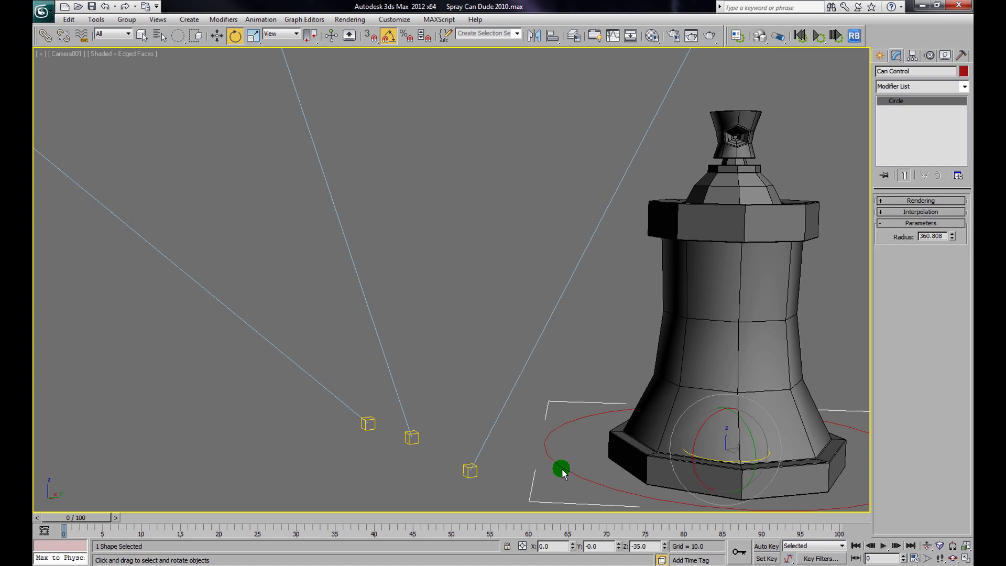
pyautogui.moveTo(719, 463)
pyautogui.mouseDown()
pyautogui.moveTo(739, 473)
pyautogui.moveTo(723, 458)
pyautogui.mouseUp()
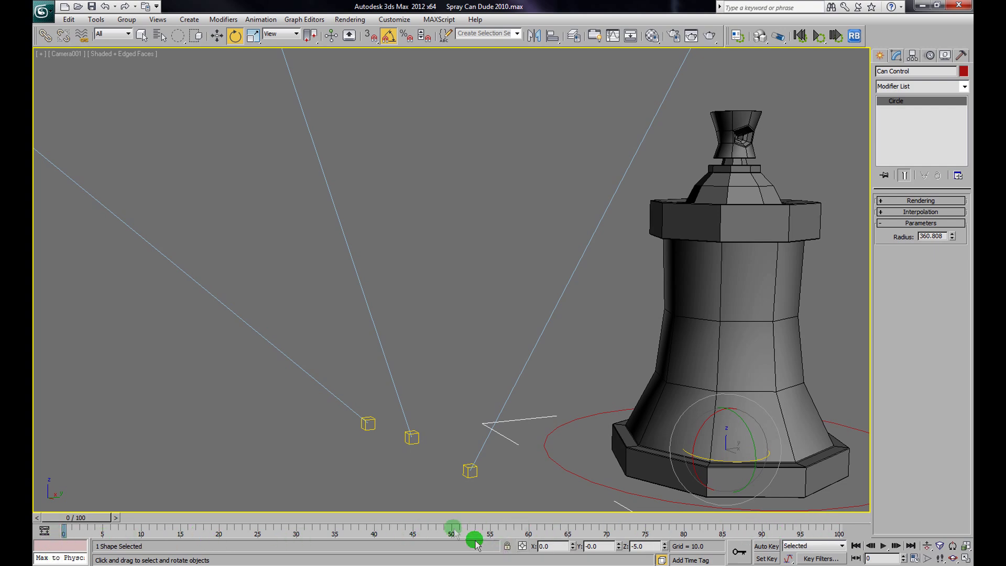
# Scrub through the timeline and return to frame 0
pyautogui.moveTo(97, 519); pyautogui.dragTo(323, 518)
pyautogui.press('e')
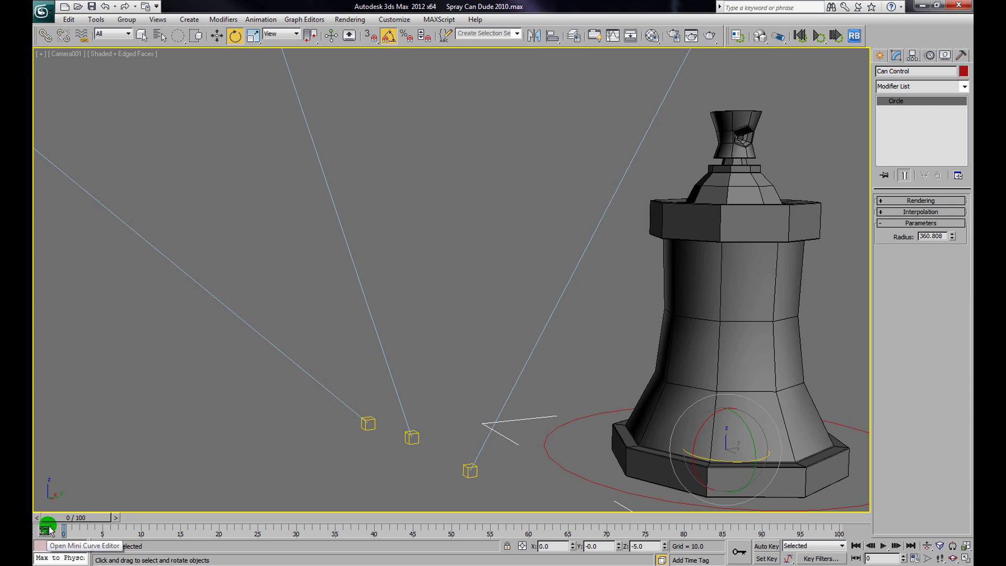
pyautogui.moveTo(72, 521)
pyautogui.mouseDown()
pyautogui.moveTo(100, 521)
pyautogui.moveTo(65, 522)
pyautogui.mouseUp()
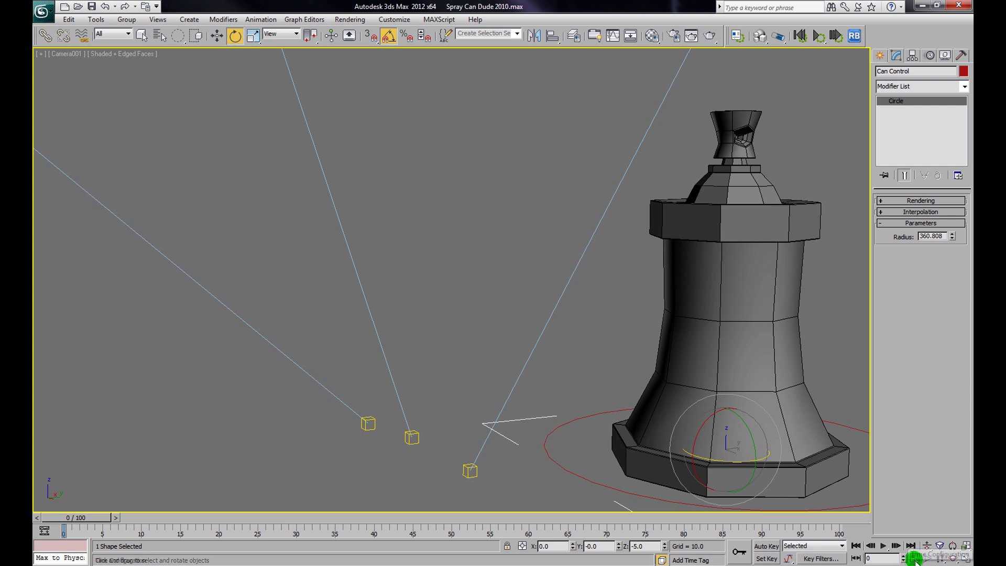
# Set the animation end time to 500 frames and scrub the extended timeline
pyautogui.click(916, 559)
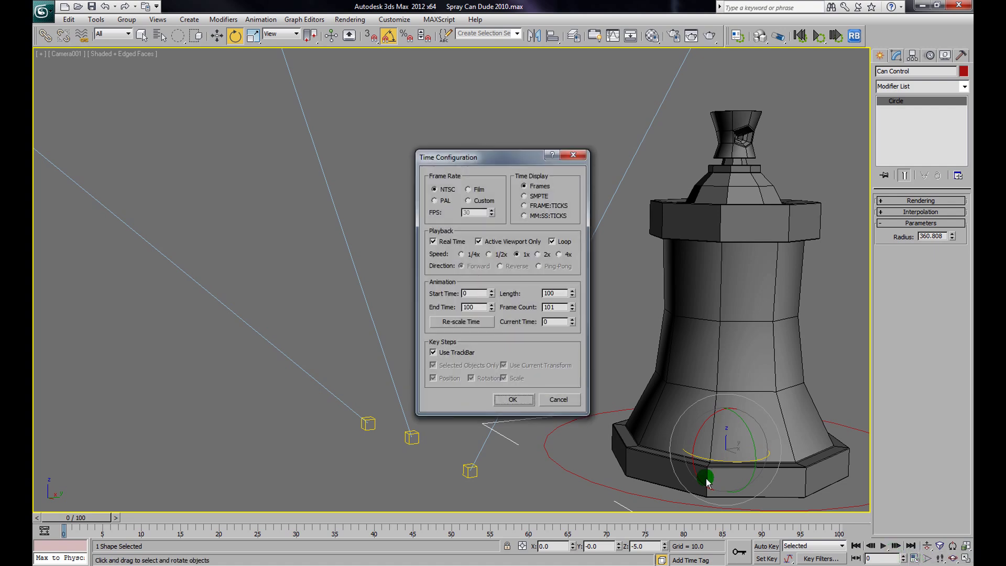
pyautogui.moveTo(454, 154); pyautogui.dragTo(406, 152)
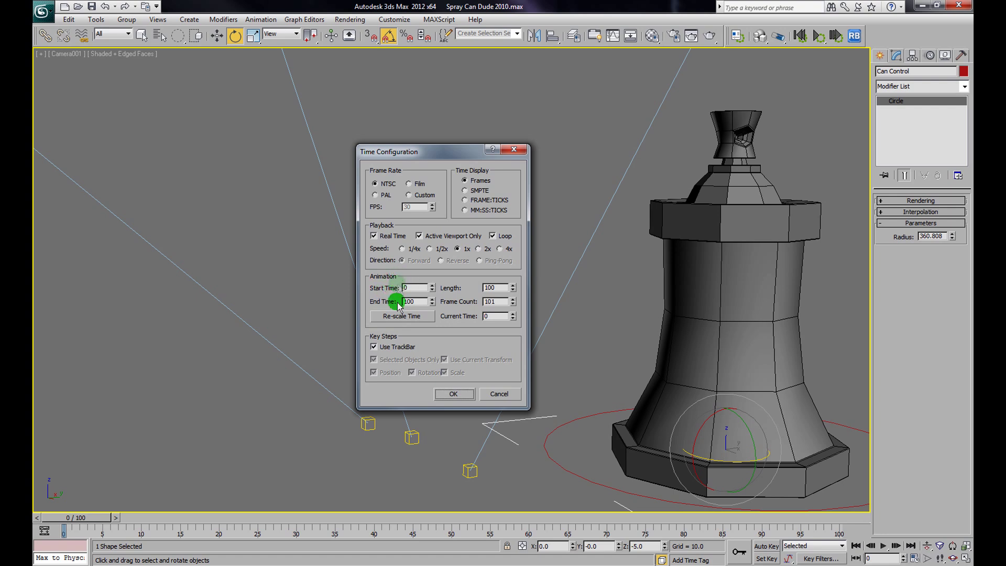
pyautogui.moveTo(399, 308); pyautogui.dragTo(418, 310)
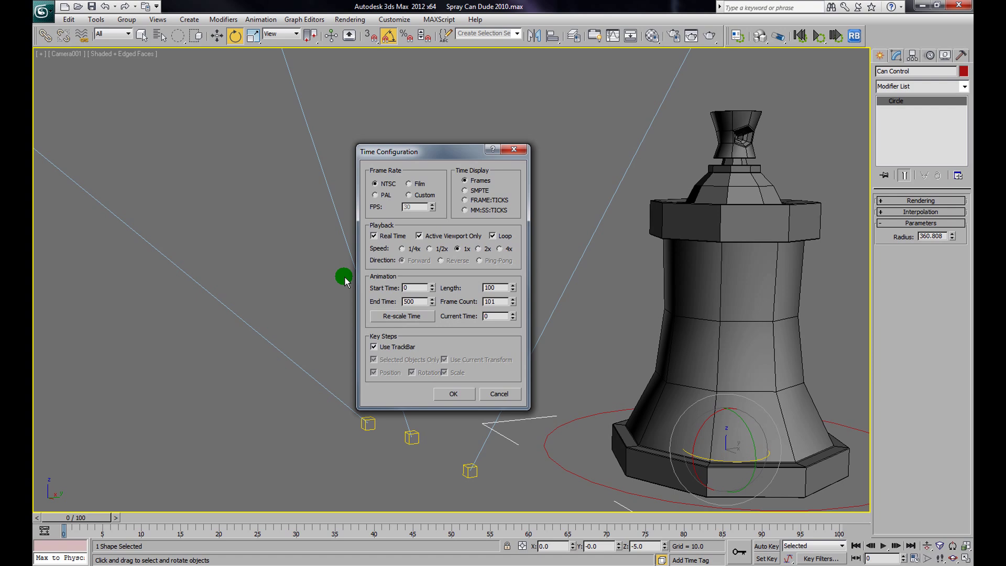
pyautogui.click(460, 391)
pyautogui.moveTo(114, 520); pyautogui.dragTo(33, 539)
pyautogui.press('e')
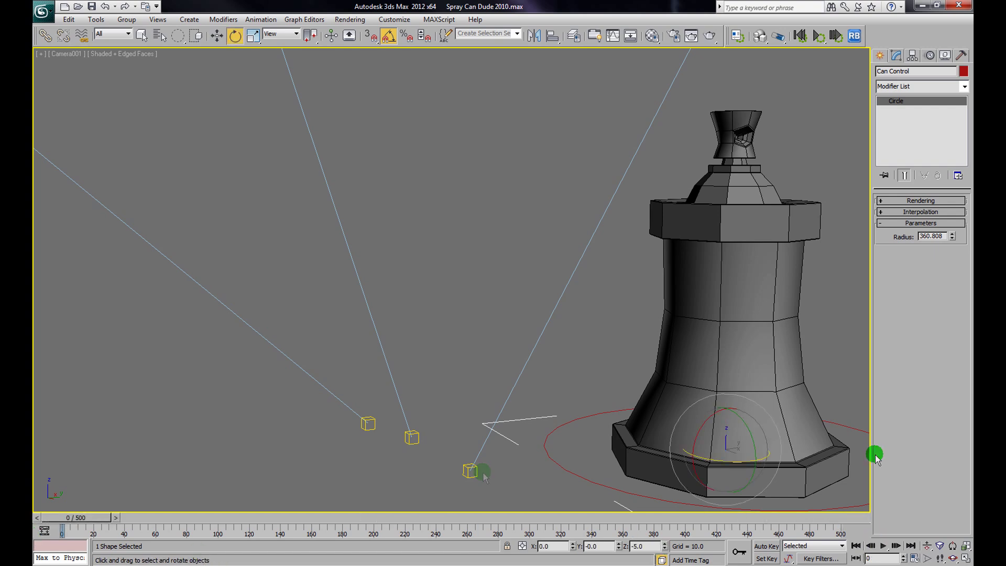
# Set the animation end time to 100 frames
pyautogui.click(916, 558)
pyautogui.doubleClick(469, 307)
pyautogui.write('100')
pyautogui.click(511, 401)
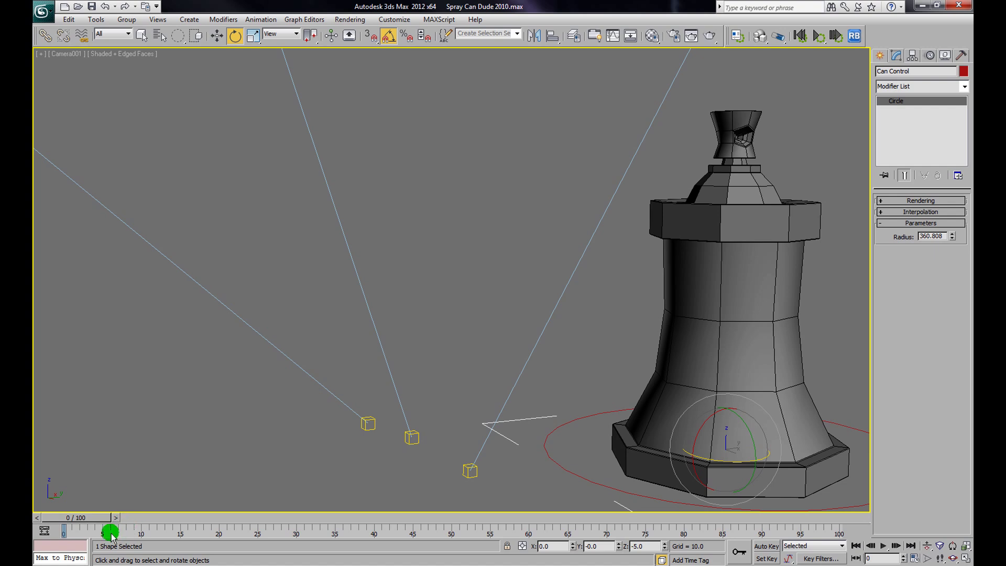
# Shift the active time segment to start at frame -15 and scrub from frame -15 back to frame 0
pyautogui.moveTo(109, 535)
pyautogui.keyDown('ctrl'); pyautogui.keyDown('alt'); pyautogui.mouseDown(button='middle')
pyautogui.moveTo(442, 537)
pyautogui.moveTo(152, 551)
pyautogui.moveTo(424, 549)
pyautogui.moveTo(192, 557)
pyautogui.moveTo(261, 549)
pyautogui.moveTo(110, 540)
pyautogui.mouseUp(button='middle'); pyautogui.keyUp('alt'); pyautogui.keyUp('ctrl')
pyautogui.keyDown('ctrl'); pyautogui.keyDown('alt'); pyautogui.moveTo(89, 519); pyautogui.dragTo(232, 540, button='middle'); pyautogui.keyUp('alt'); pyautogui.keyUp('ctrl')
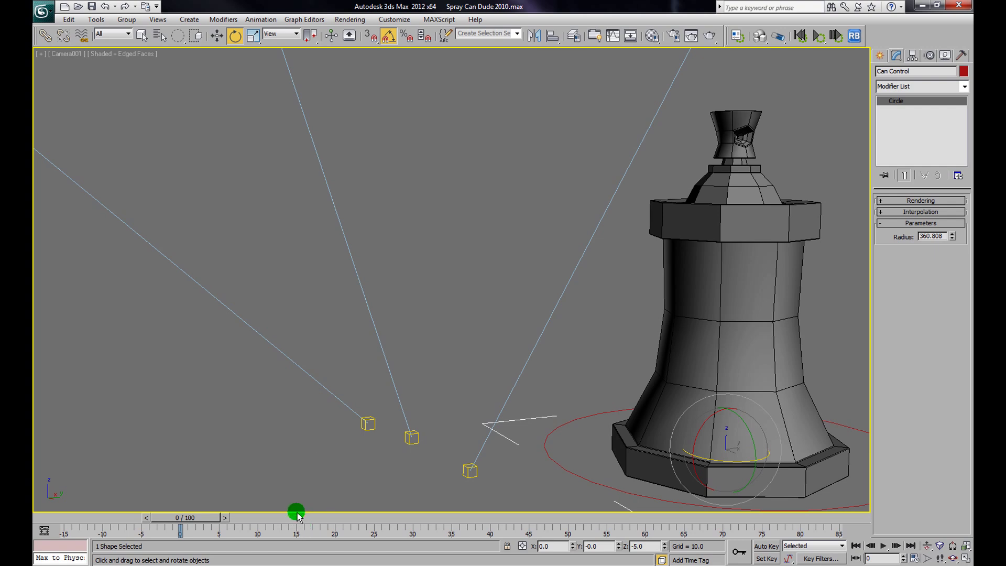
pyautogui.moveTo(195, 518); pyautogui.dragTo(53, 530)
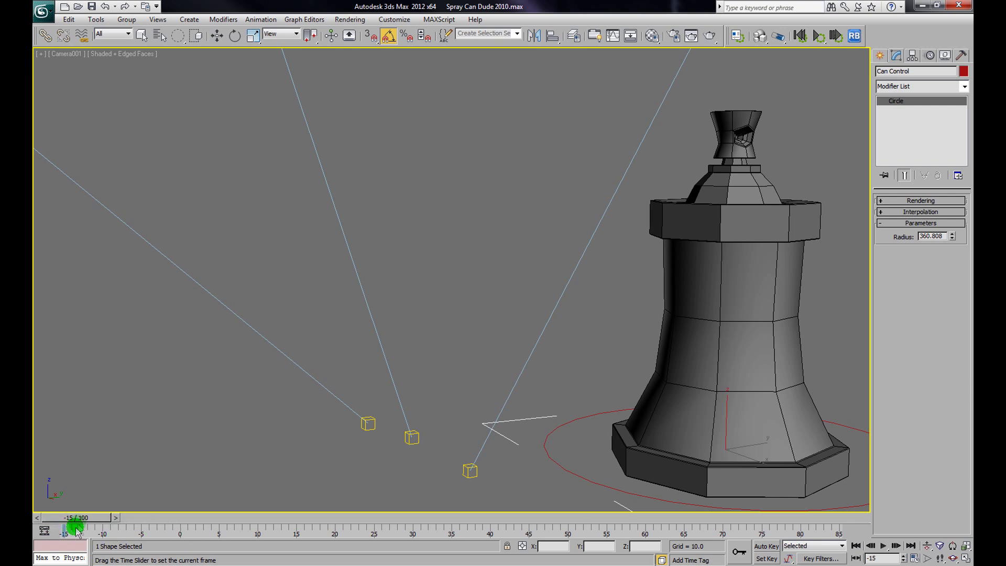
pyautogui.moveTo(80, 524); pyautogui.dragTo(198, 523)
pyautogui.press('e')
# Shift the active time segment back to start at frame 0 and check its range in the time configuration settings
pyautogui.keyDown('ctrl'); pyautogui.keyDown('alt'); pyautogui.moveTo(316, 530); pyautogui.dragTo(268, 540, button='middle'); pyautogui.keyUp('alt'); pyautogui.keyUp('ctrl')
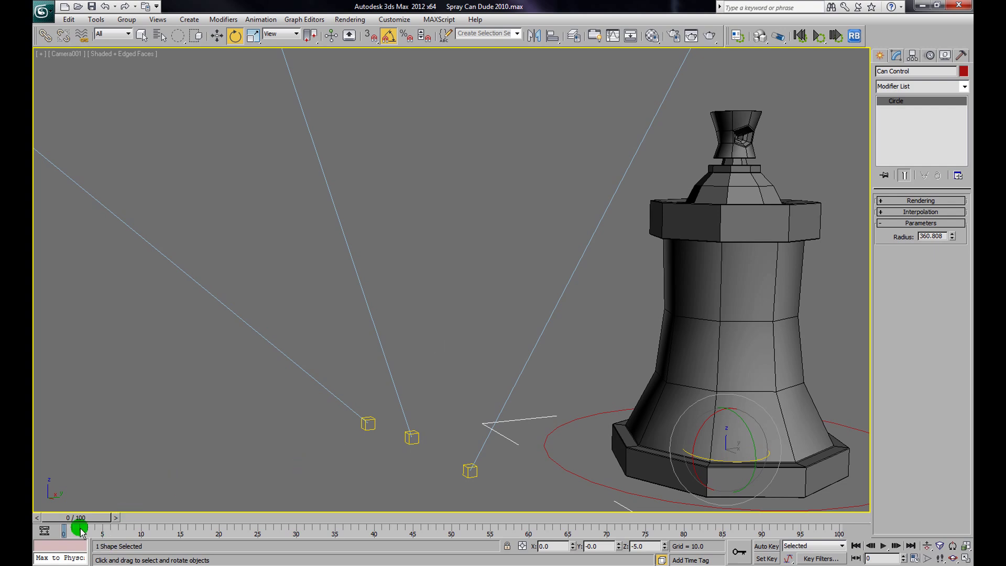
pyautogui.moveTo(75, 518)
pyautogui.mouseDown()
pyautogui.moveTo(100, 519)
pyautogui.moveTo(67, 530)
pyautogui.mouseUp()
pyautogui.press('e')
pyautogui.click(914, 558)
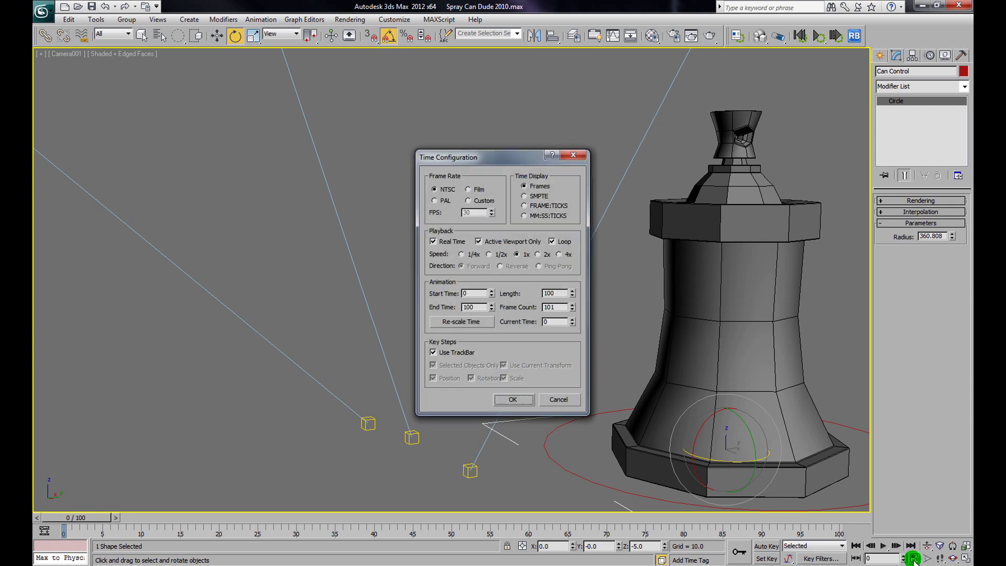
pyautogui.click(512, 399)
pyautogui.hotkey('alt', 'Tab')
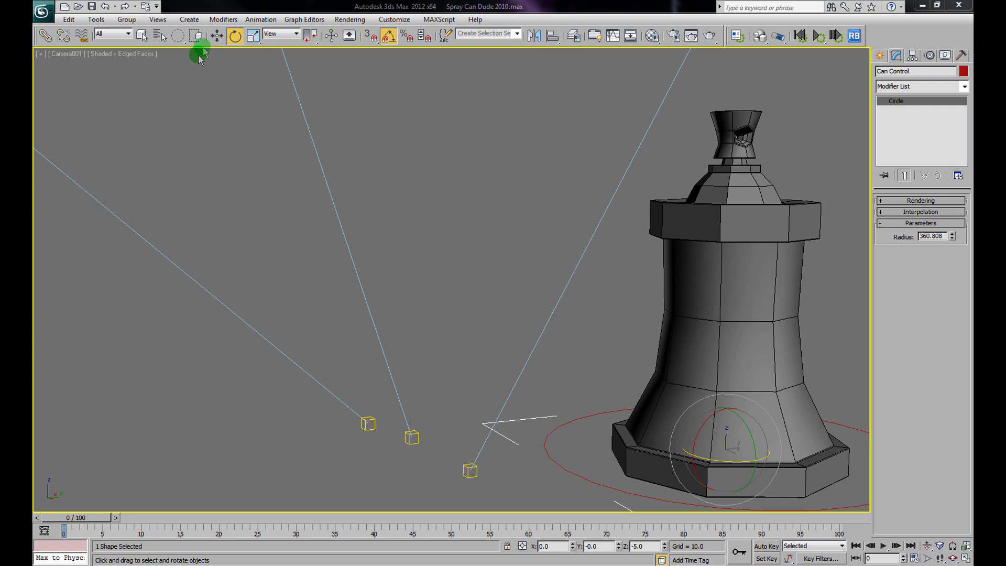
# Activate the Move tool for the Can Control circle and turn on Auto Key mode
pyautogui.click(217, 36)
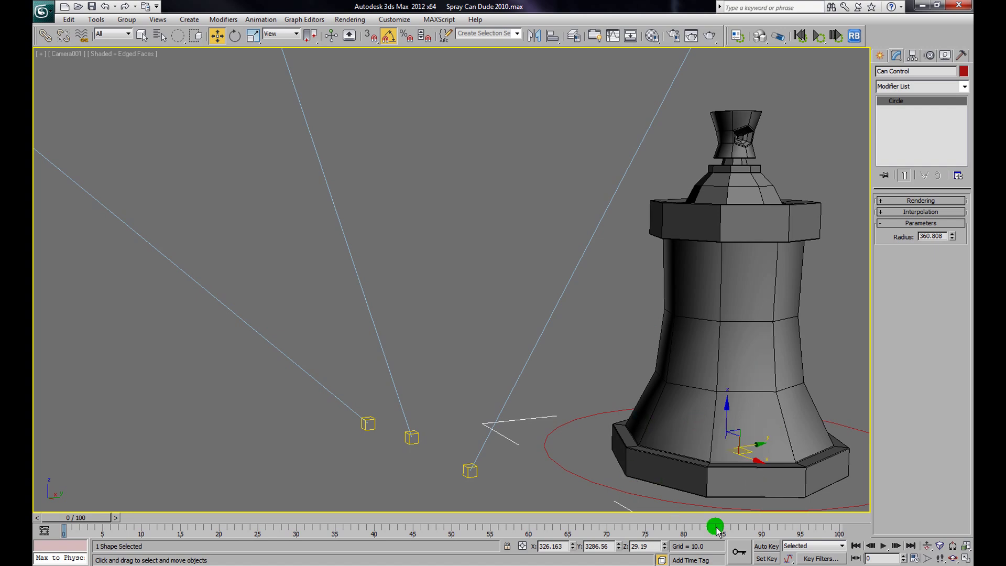
pyautogui.click(766, 546)
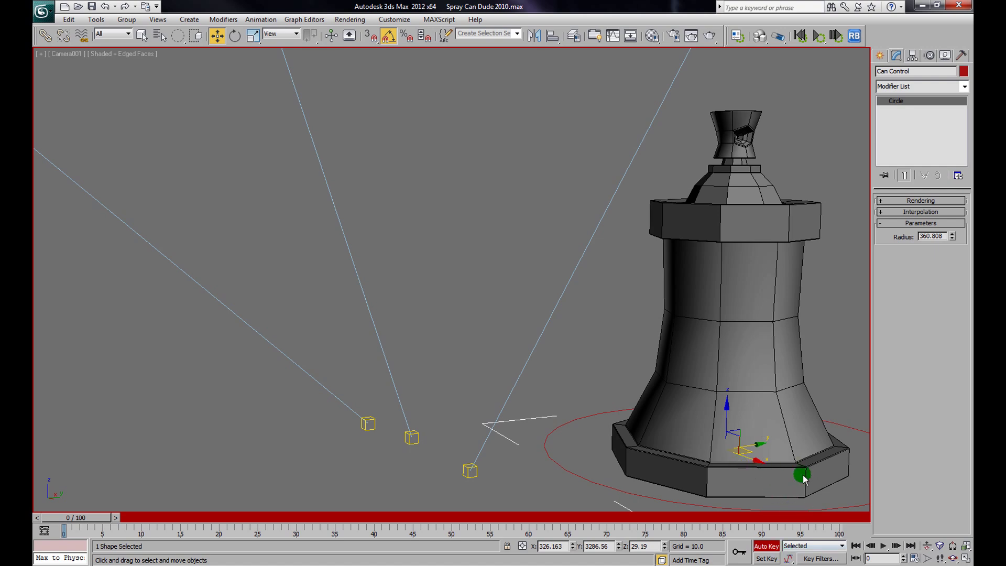
pyautogui.moveTo(953, 238); pyautogui.dragTo(948, 269)
pyautogui.click(765, 550)
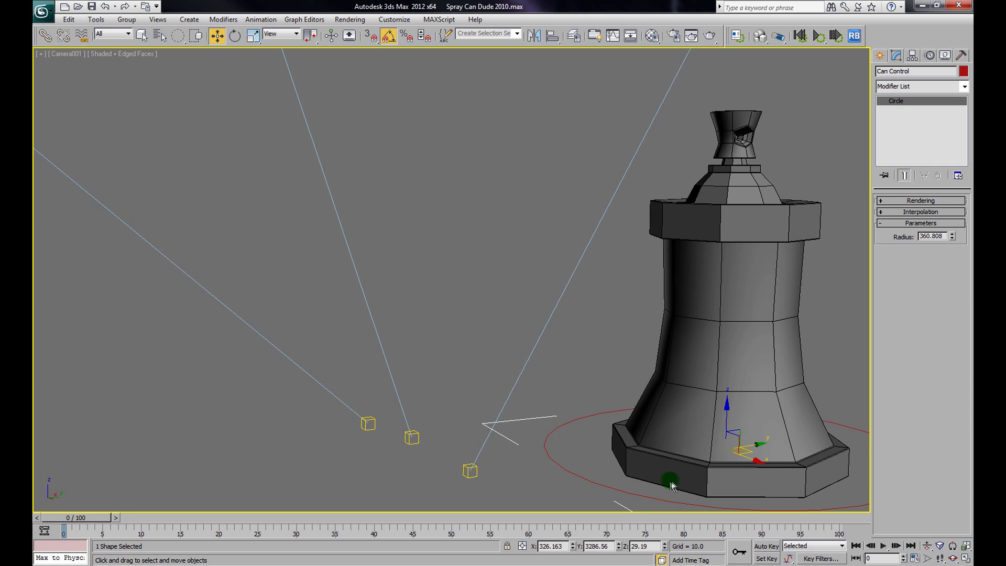
pyautogui.click(767, 546)
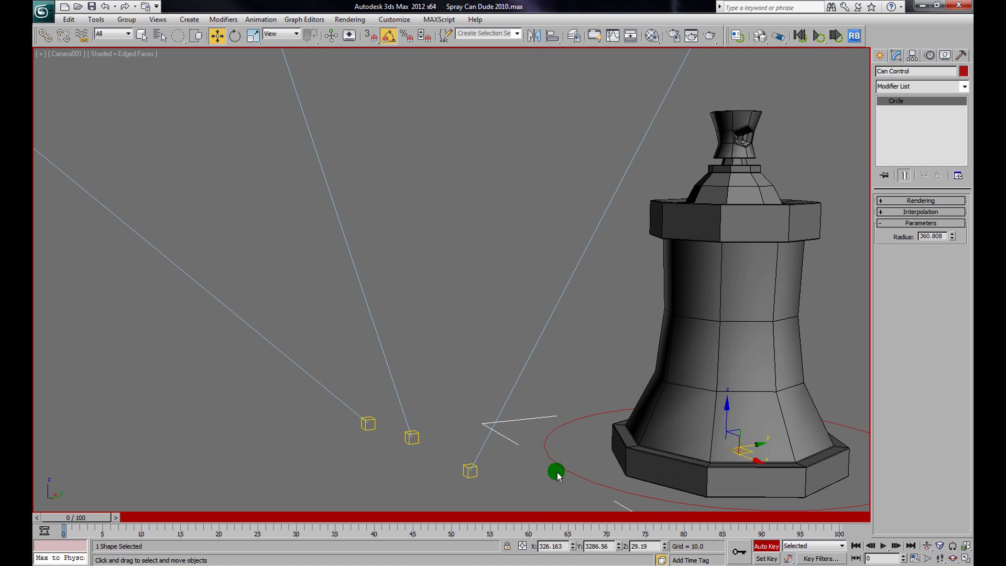
# Set a key for the Can Control circle's current pose at frame 25 and scrub back to frame 18
pyautogui.moveTo(78, 517); pyautogui.dragTo(266, 565)
pyautogui.press('w')
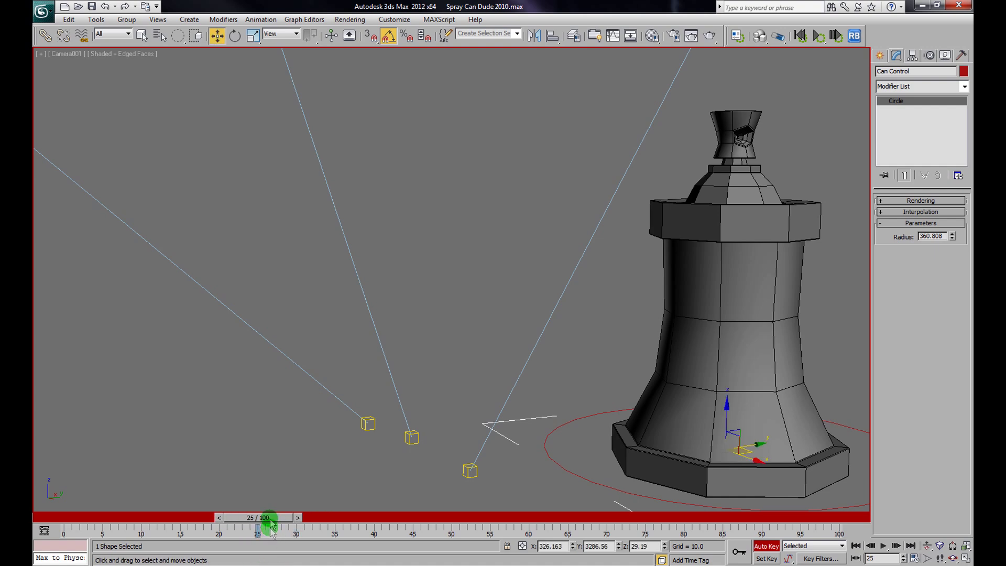
pyautogui.moveTo(270, 515); pyautogui.dragTo(274, 519)
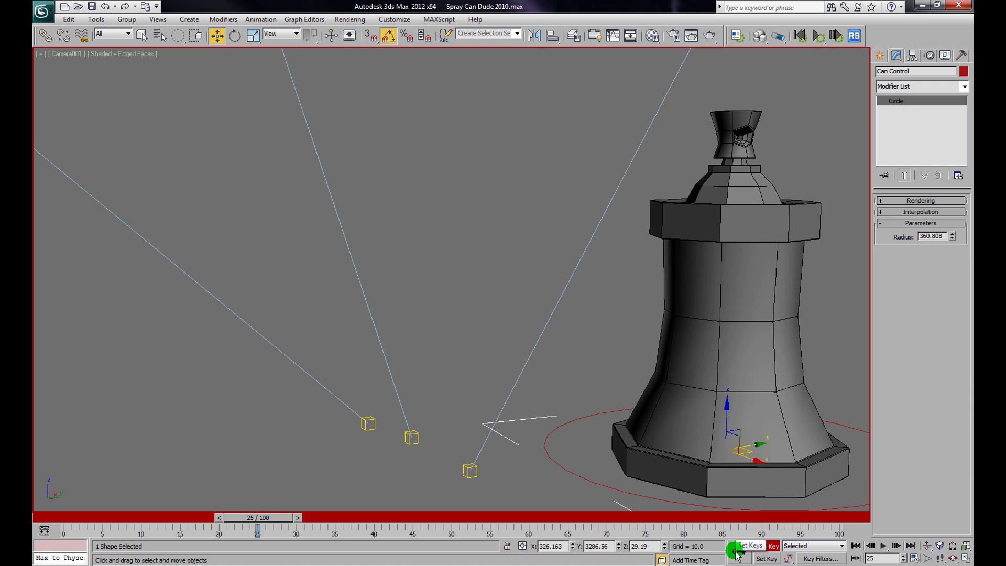
pyautogui.moveTo(259, 518); pyautogui.dragTo(209, 520)
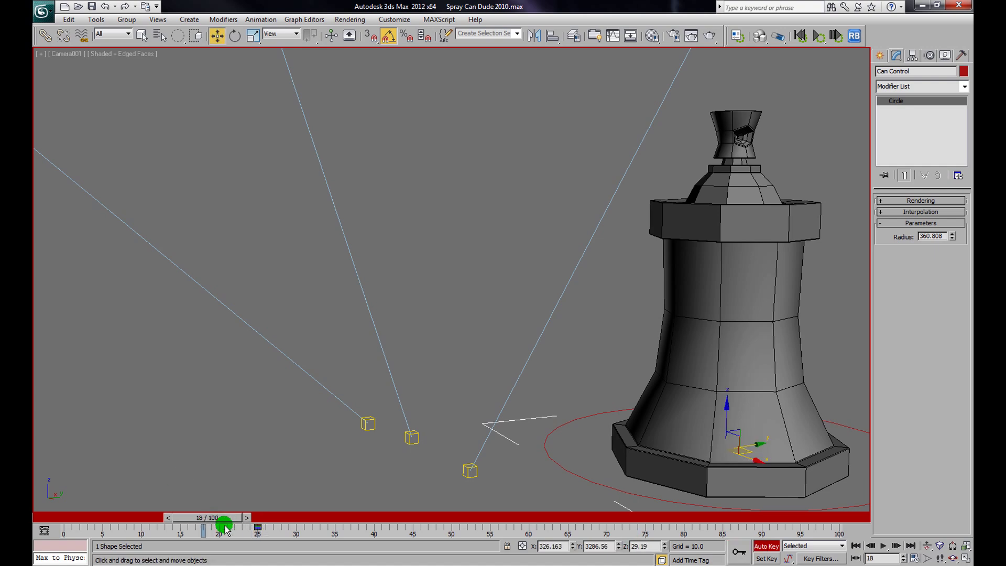
pyautogui.click(564, 472)
pyautogui.click(564, 472)
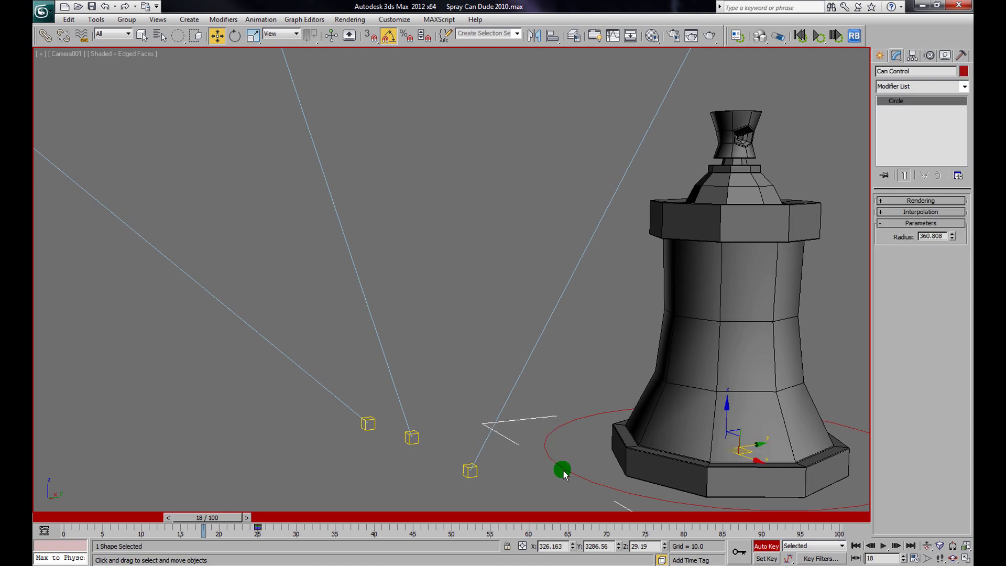
pyautogui.moveTo(231, 519); pyautogui.dragTo(258, 530)
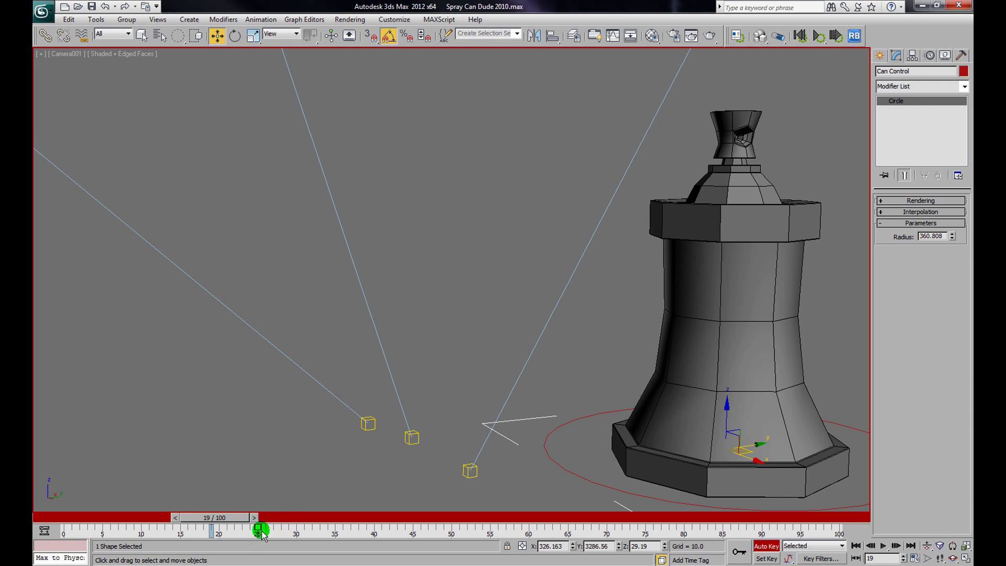
pyautogui.keyDown('shift'); pyautogui.moveTo(259, 533); pyautogui.dragTo(305, 559); pyautogui.keyUp('shift')
# At frame 5, move the Can Control circle far back along its X axis to about X -6931, Y 2929
pyautogui.moveTo(239, 522); pyautogui.dragTo(124, 531)
pyautogui.press('w')
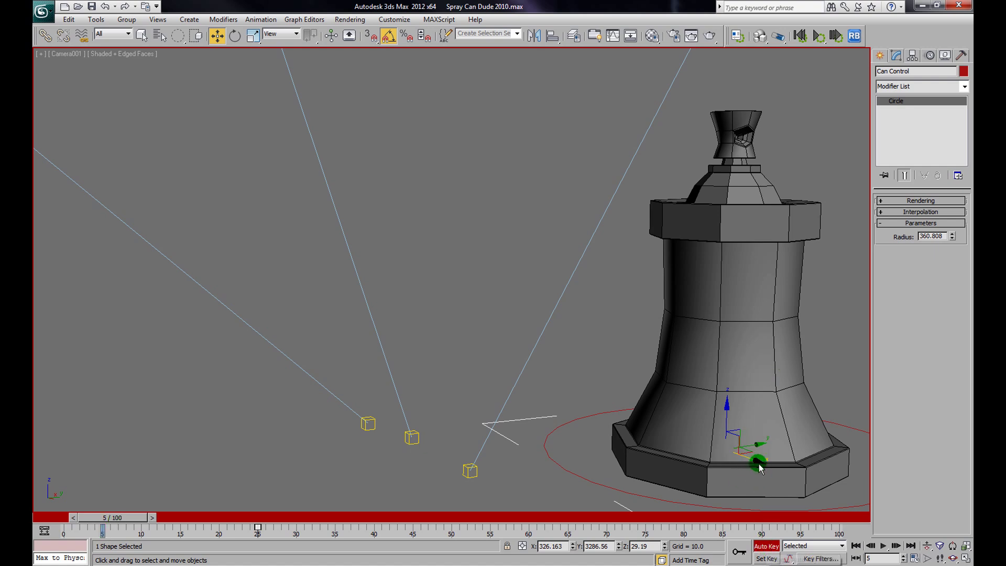
pyautogui.moveTo(758, 465); pyautogui.dragTo(85, 256)
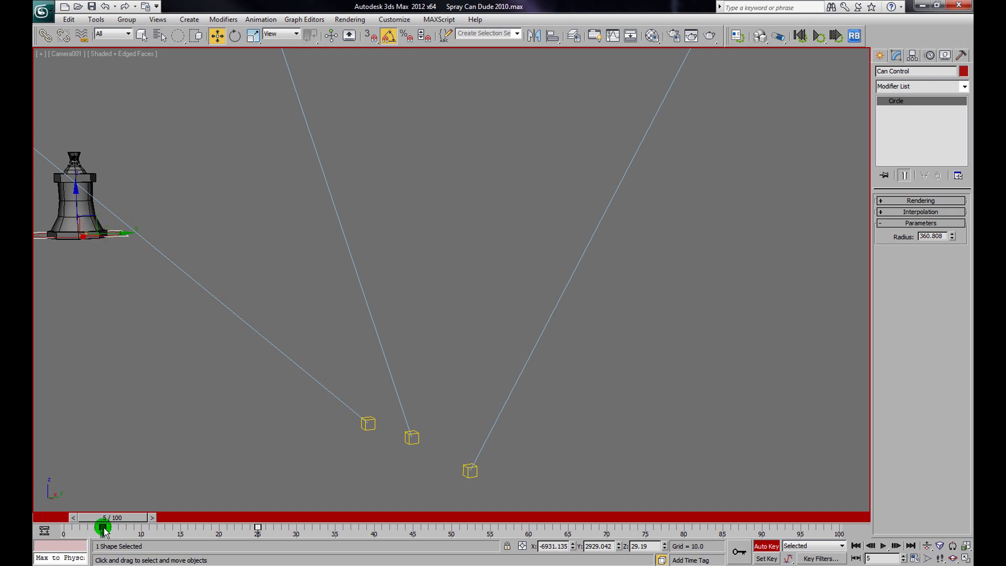
# At frame 15, raise the Can Control circle along Z to about 458
pyautogui.moveTo(112, 521); pyautogui.dragTo(185, 517)
pyautogui.press('w')
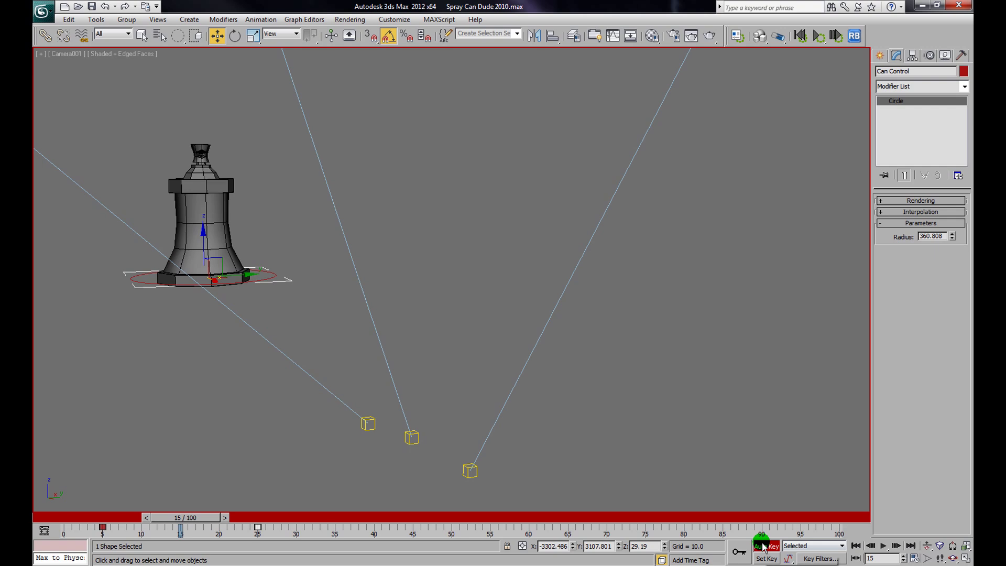
pyautogui.moveTo(200, 235)
pyautogui.mouseDown()
pyautogui.moveTo(214, 76)
pyautogui.moveTo(216, 155)
pyautogui.moveTo(208, 124)
pyautogui.mouseUp()
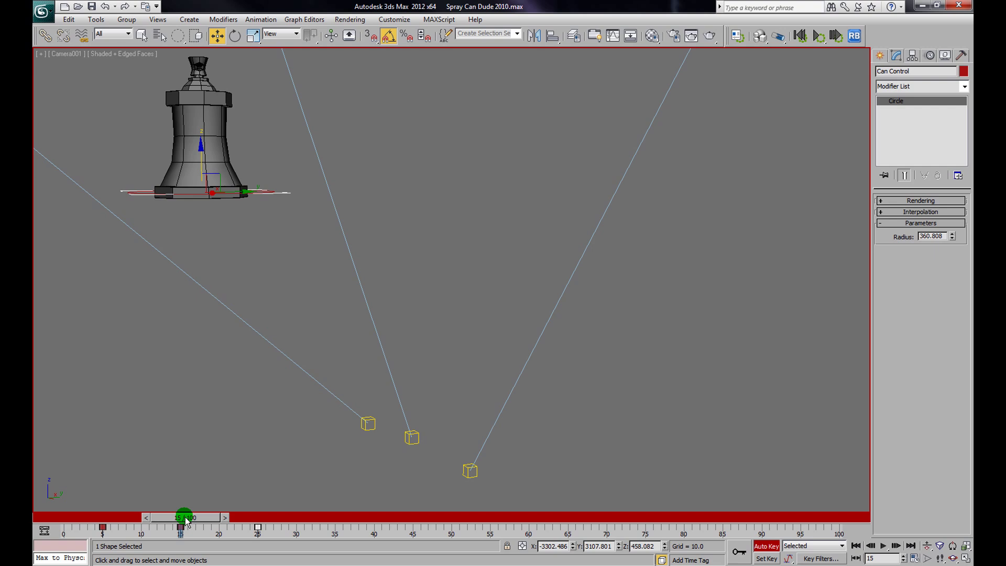
# Scrub to frame 25, check the can's position in the four-view layout, and review the motion in the full-size camera view
pyautogui.moveTo(188, 518)
pyautogui.mouseDown()
pyautogui.moveTo(112, 524)
pyautogui.moveTo(234, 556)
pyautogui.moveTo(288, 555)
pyautogui.moveTo(109, 555)
pyautogui.moveTo(263, 555)
pyautogui.mouseUp()
pyautogui.press('w')
pyautogui.hotkey('alt', 'w')
pyautogui.scroll(-15, 228, 446)
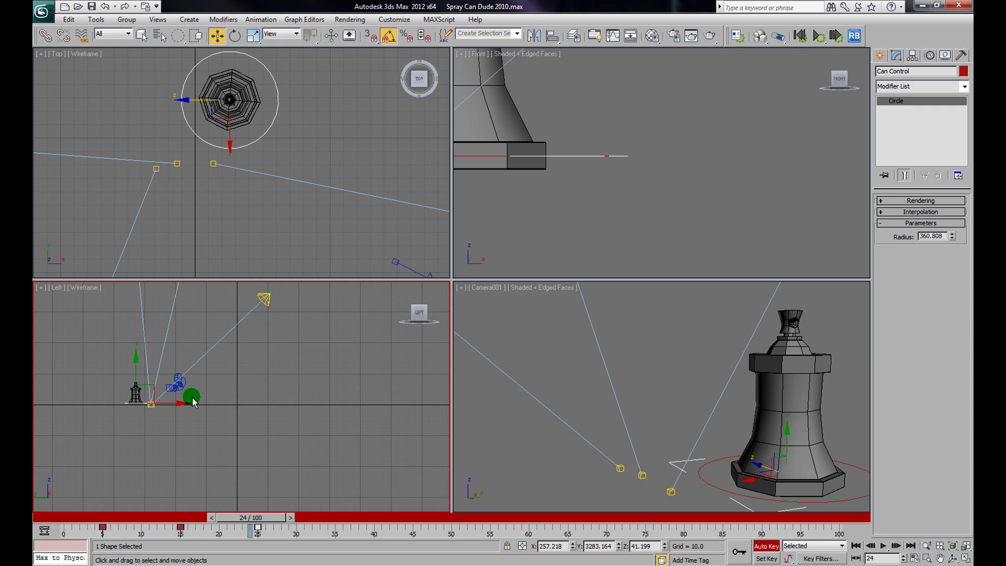
pyautogui.moveTo(236, 517)
pyautogui.mouseDown()
pyautogui.moveTo(58, 519)
pyautogui.moveTo(222, 534)
pyautogui.moveTo(258, 547)
pyautogui.mouseUp()
pyautogui.press('w')
pyautogui.click(665, 348)
pyautogui.hotkey('alt', 'w')
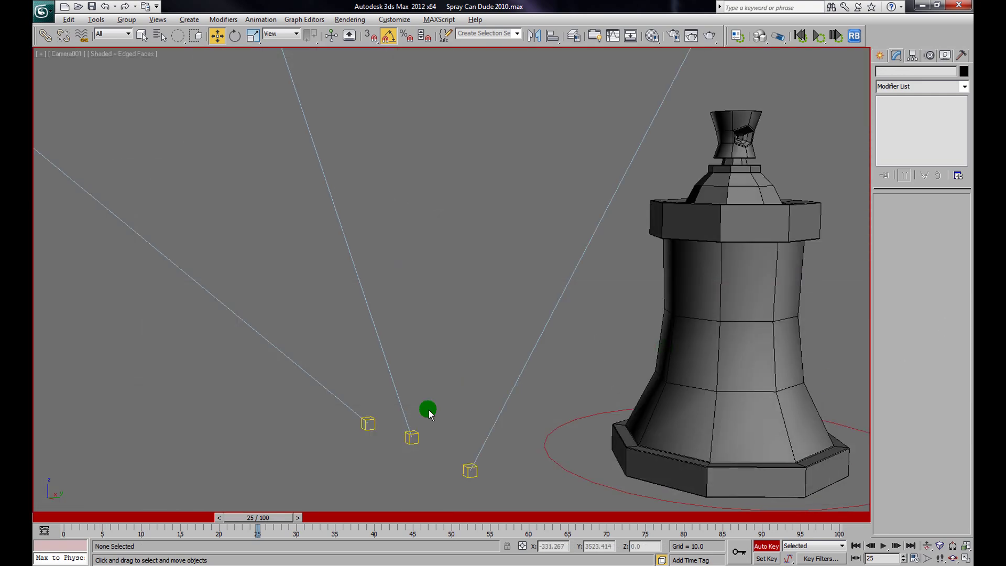
pyautogui.moveTo(261, 521)
pyautogui.mouseDown()
pyautogui.moveTo(38, 516)
pyautogui.moveTo(309, 530)
pyautogui.moveTo(35, 537)
pyautogui.moveTo(224, 554)
pyautogui.mouseUp()
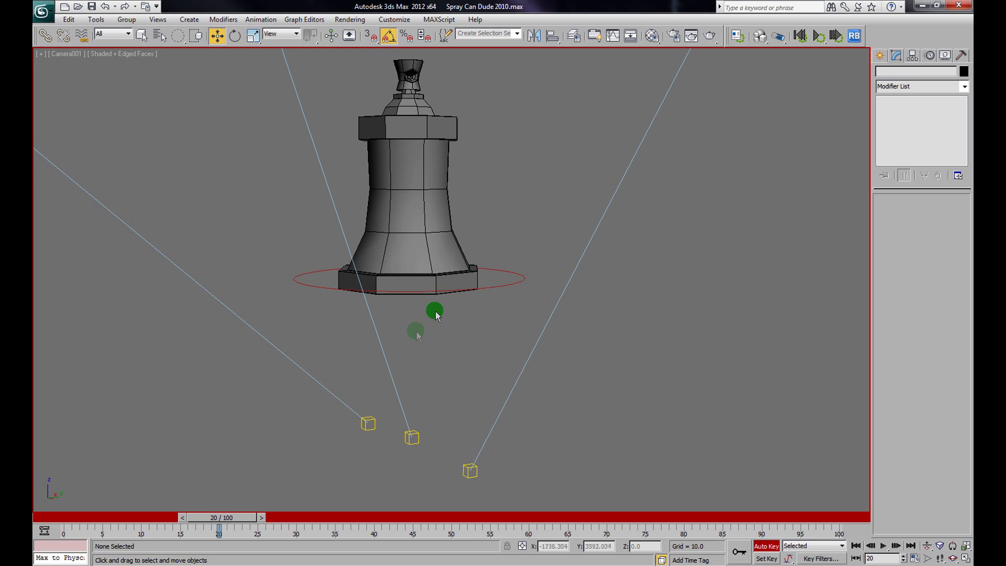
# Try lowering the Can Control circle to about Z 23 at frame 10, return to frame 0 and undo the move
pyautogui.click(501, 285)
pyautogui.moveTo(206, 525)
pyautogui.mouseDown()
pyautogui.moveTo(94, 521)
pyautogui.moveTo(250, 555)
pyautogui.moveTo(78, 556)
pyautogui.moveTo(249, 557)
pyautogui.moveTo(99, 559)
pyautogui.moveTo(210, 558)
pyautogui.moveTo(110, 562)
pyautogui.mouseUp()
pyautogui.moveTo(121, 517)
pyautogui.mouseDown()
pyautogui.moveTo(266, 517)
pyautogui.moveTo(128, 517)
pyautogui.moveTo(148, 517)
pyautogui.mouseUp()
pyautogui.moveTo(110, 121); pyautogui.dragTo(110, 211)
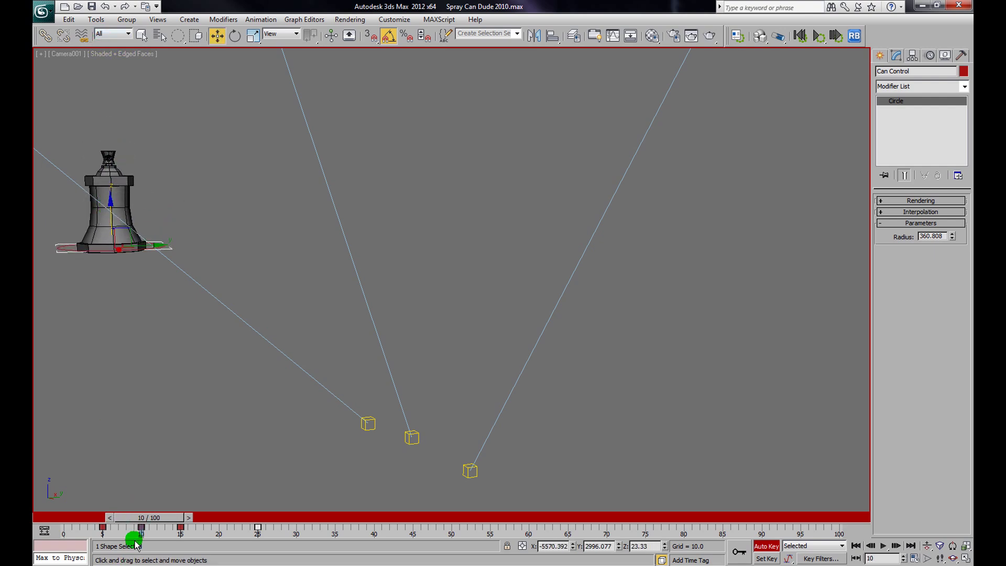
pyautogui.moveTo(149, 525)
pyautogui.mouseDown()
pyautogui.moveTo(97, 528)
pyautogui.moveTo(190, 530)
pyautogui.moveTo(95, 536)
pyautogui.moveTo(195, 543)
pyautogui.moveTo(83, 521)
pyautogui.moveTo(252, 535)
pyautogui.moveTo(182, 545)
pyautogui.moveTo(191, 518)
pyautogui.moveTo(95, 527)
pyautogui.moveTo(258, 546)
pyautogui.moveTo(102, 546)
pyautogui.moveTo(114, 517)
pyautogui.moveTo(135, 518)
pyautogui.moveTo(104, 517)
pyautogui.moveTo(258, 518)
pyautogui.moveTo(73, 518)
pyautogui.mouseUp()
pyautogui.hotkey('ctrl', 'z')
pyautogui.press('w')
pyautogui.press('w')
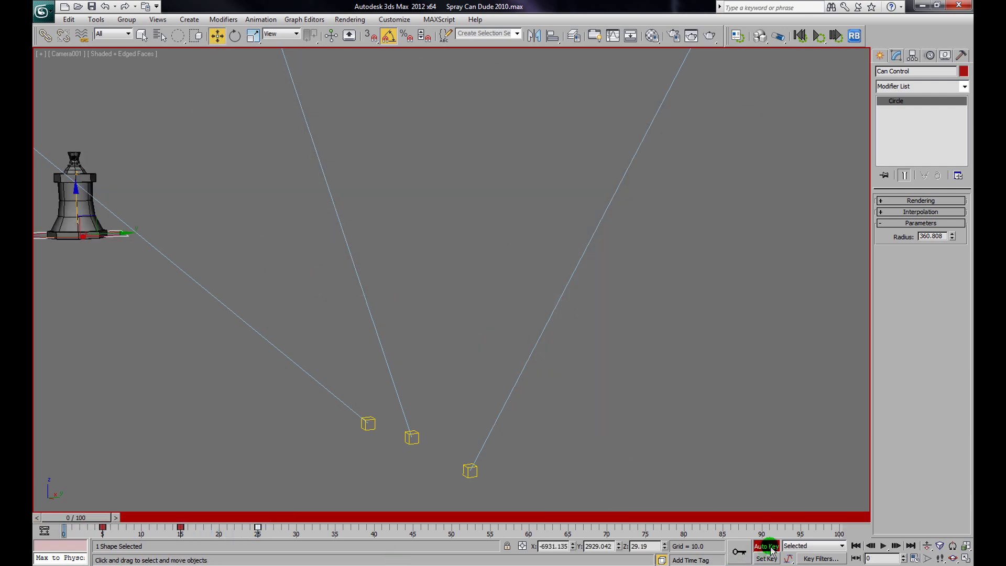
# Turn off Auto Key mode, play the can's animation from frame 0, and scrub back to frame 5
pyautogui.click(766, 546)
pyautogui.moveTo(85, 518)
pyautogui.mouseDown()
pyautogui.moveTo(90, 532)
pyautogui.moveTo(41, 526)
pyautogui.mouseUp()
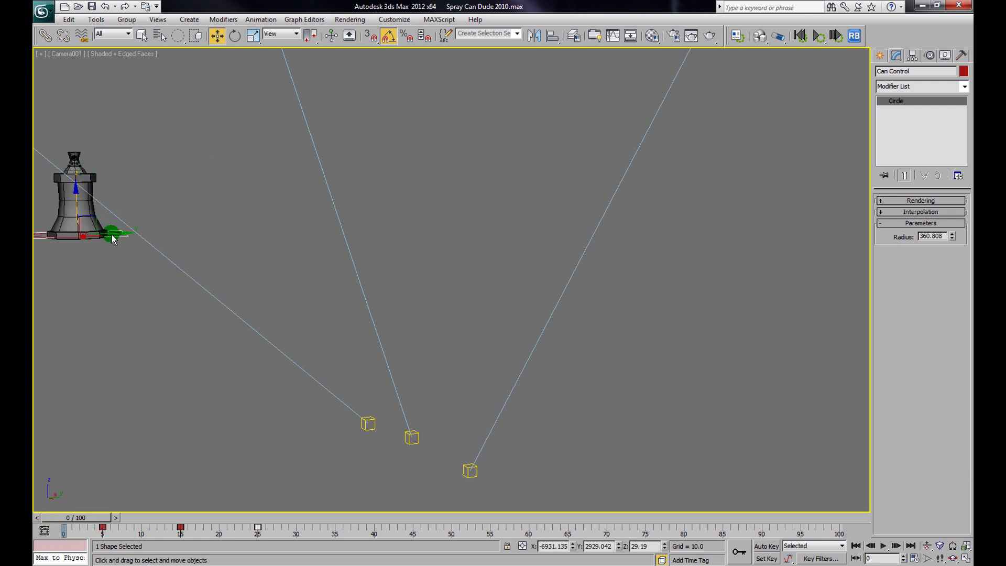
pyautogui.click(883, 547)
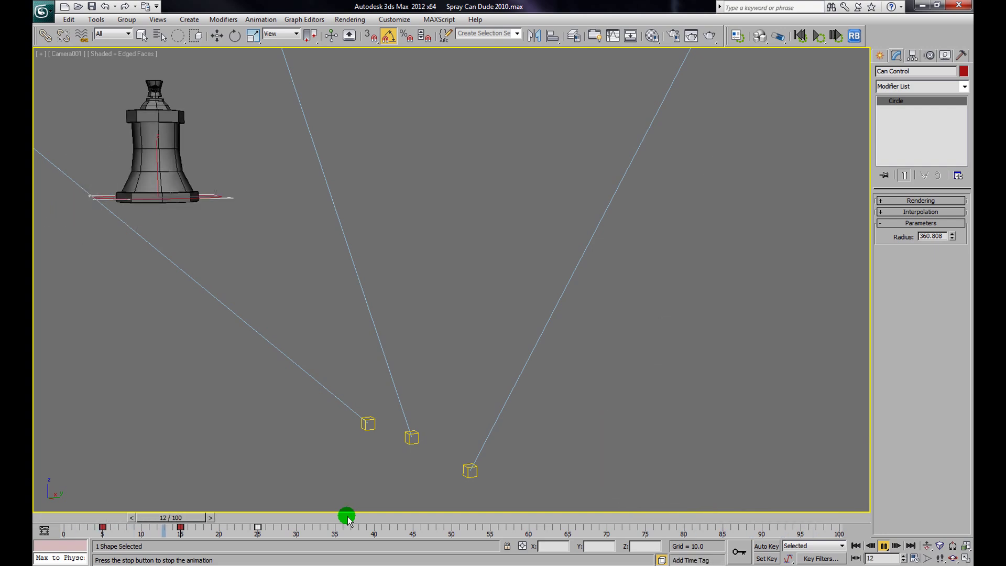
pyautogui.moveTo(554, 519); pyautogui.dragTo(172, 559)
pyautogui.moveTo(122, 556)
pyautogui.mouseDown()
pyautogui.moveTo(69, 554)
pyautogui.moveTo(252, 565)
pyautogui.moveTo(104, 565)
pyautogui.moveTo(231, 564)
pyautogui.moveTo(113, 565)
pyautogui.mouseUp()
pyautogui.moveTo(120, 517); pyautogui.dragTo(113, 518)
pyautogui.press('w')
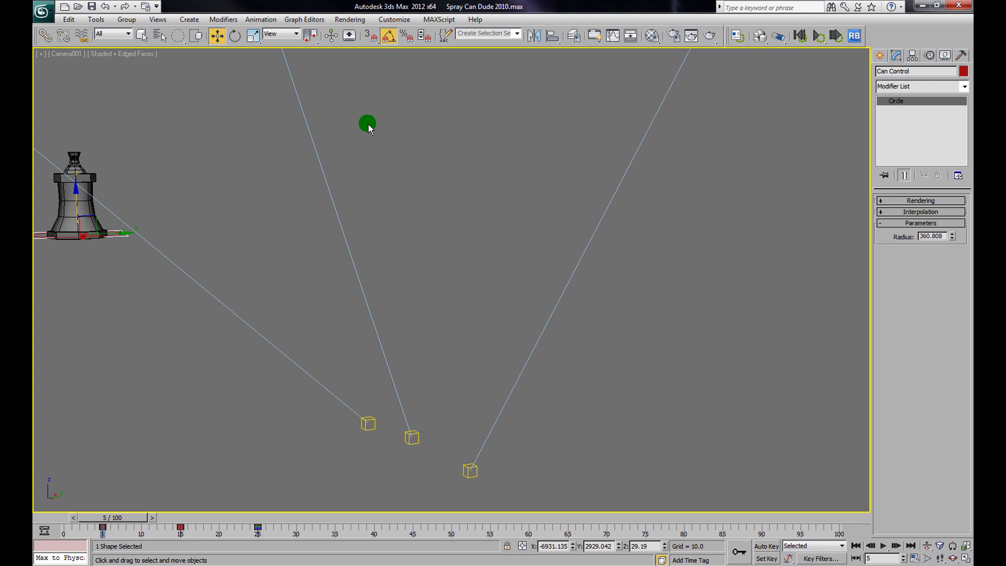
# View the existing animated sequence file grabbed from the viewport
pyautogui.click(253, 21)
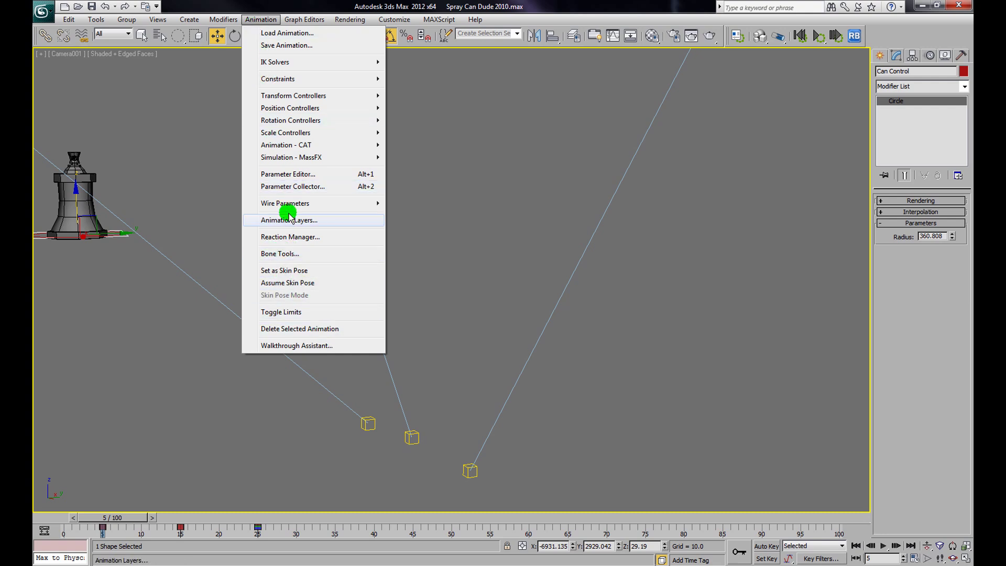
pyautogui.click(98, 21)
pyautogui.click(98, 21)
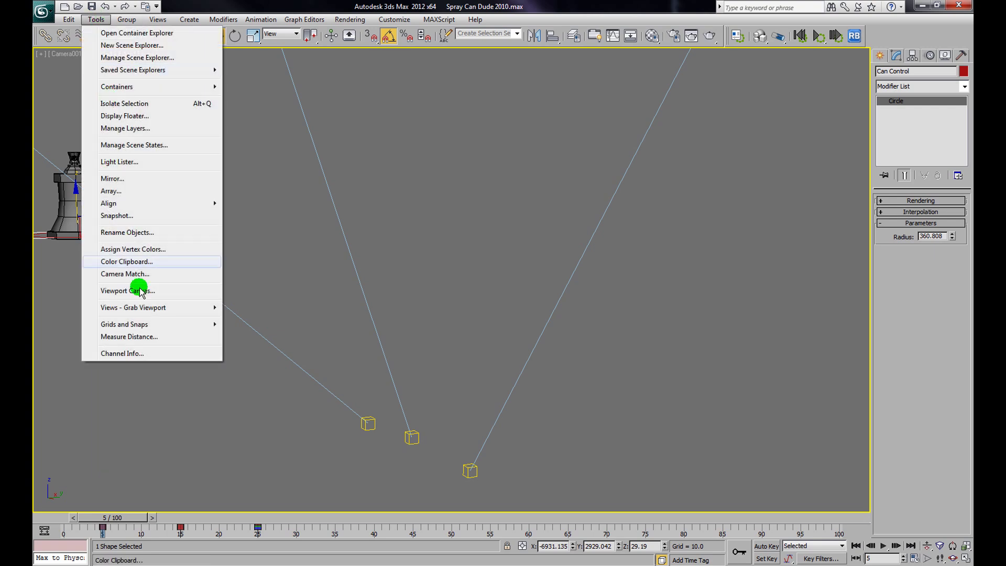
pyautogui.moveTo(139, 309)
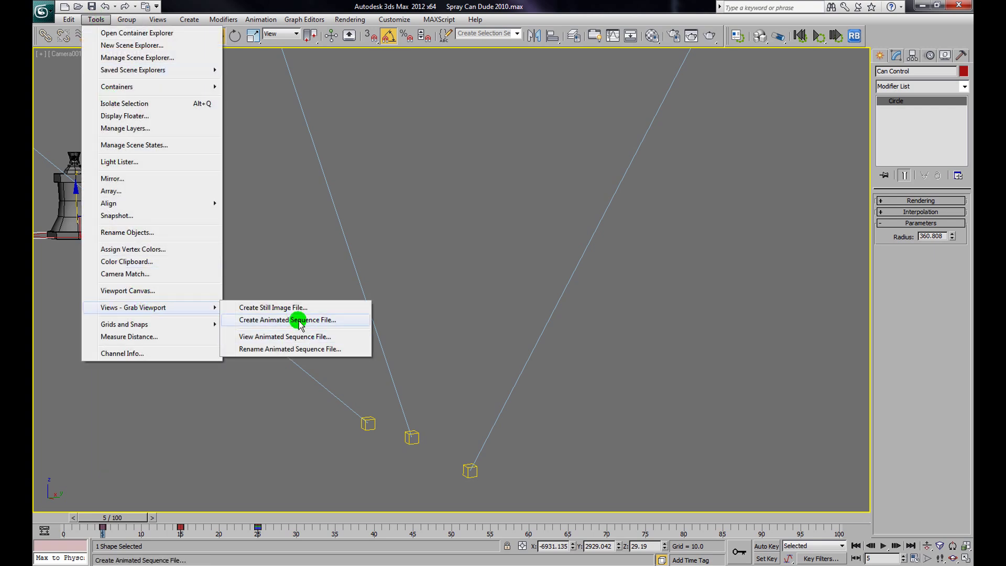
pyautogui.click(257, 338)
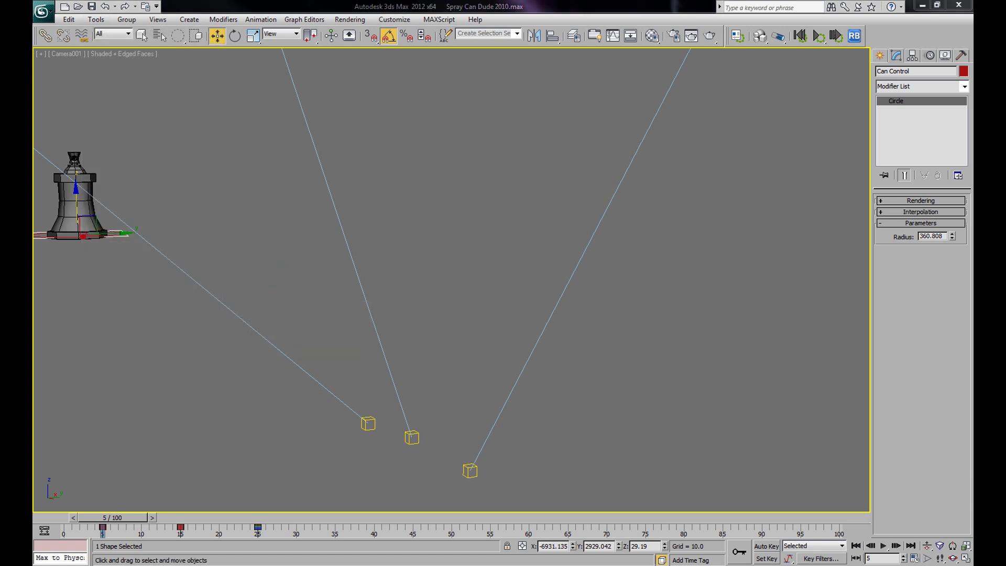
# Create an animated sequence file of the Camera001 viewport using Microsoft Video 1 compression with a temporal quality ratio of 1.00
pyautogui.click(96, 19)
pyautogui.moveTo(152, 307)
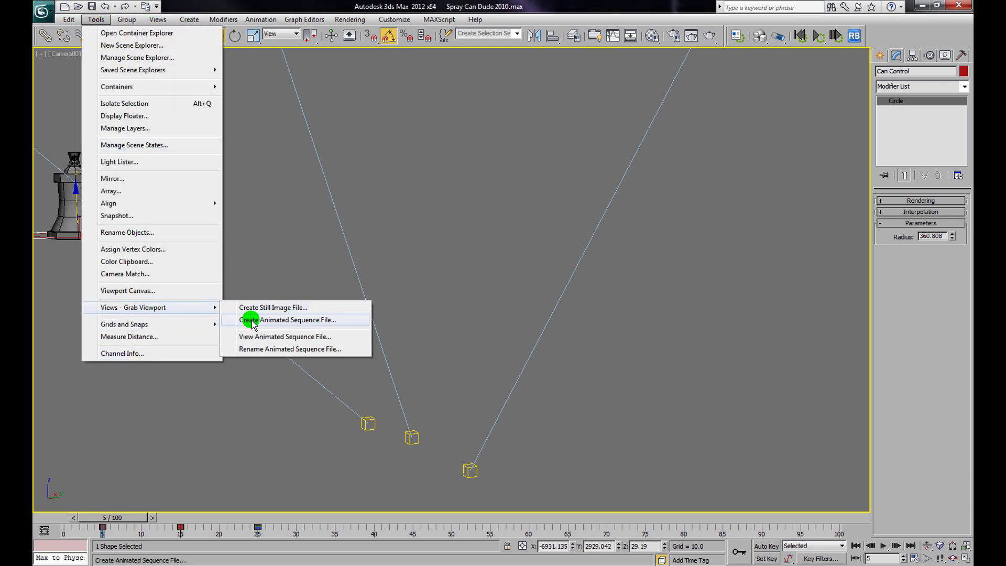
pyautogui.click(250, 320)
pyautogui.moveTo(465, 142); pyautogui.dragTo(457, 118)
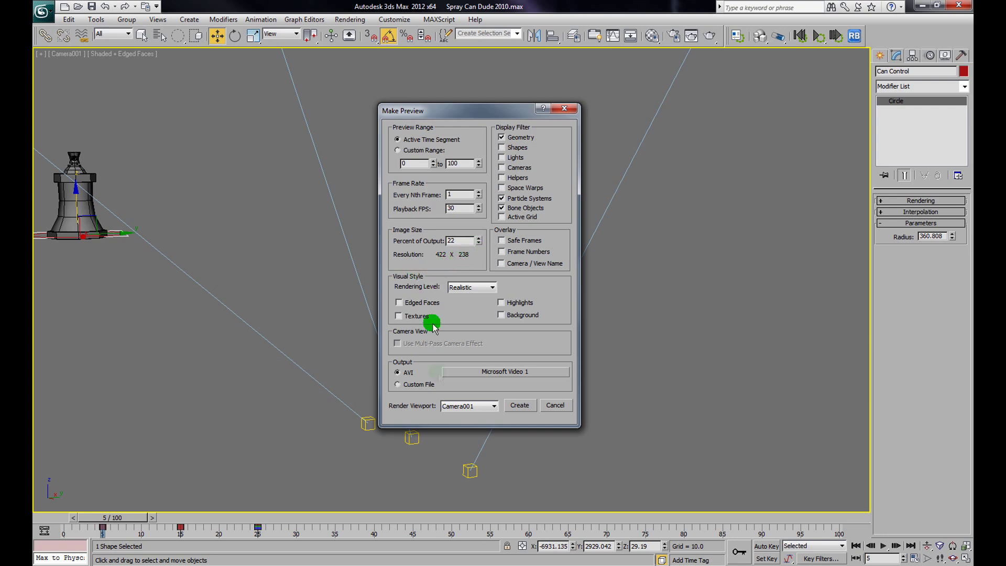
pyautogui.click(477, 371)
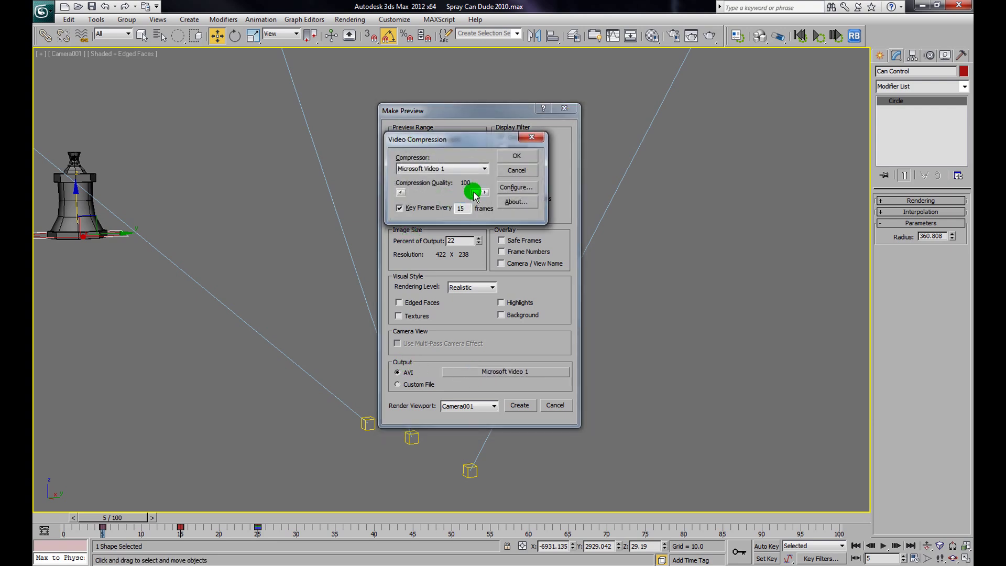
pyautogui.click(516, 188)
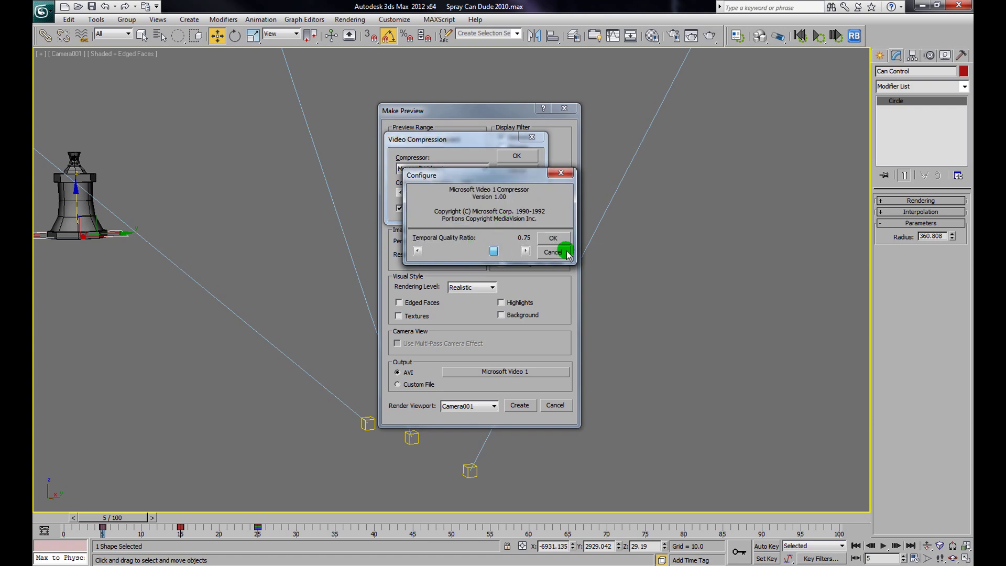
pyautogui.moveTo(494, 251); pyautogui.dragTo(542, 244)
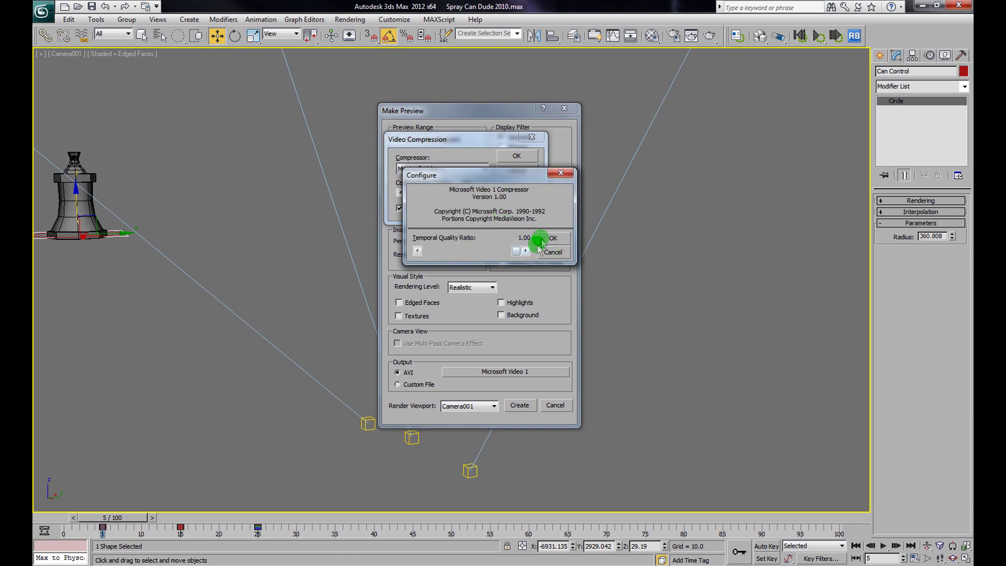
pyautogui.click(551, 238)
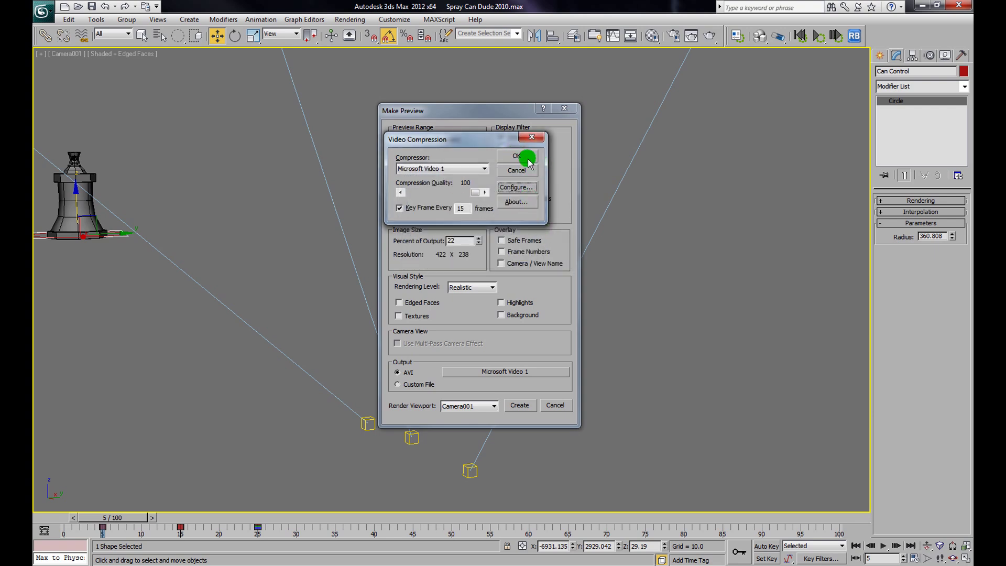
pyautogui.click(524, 155)
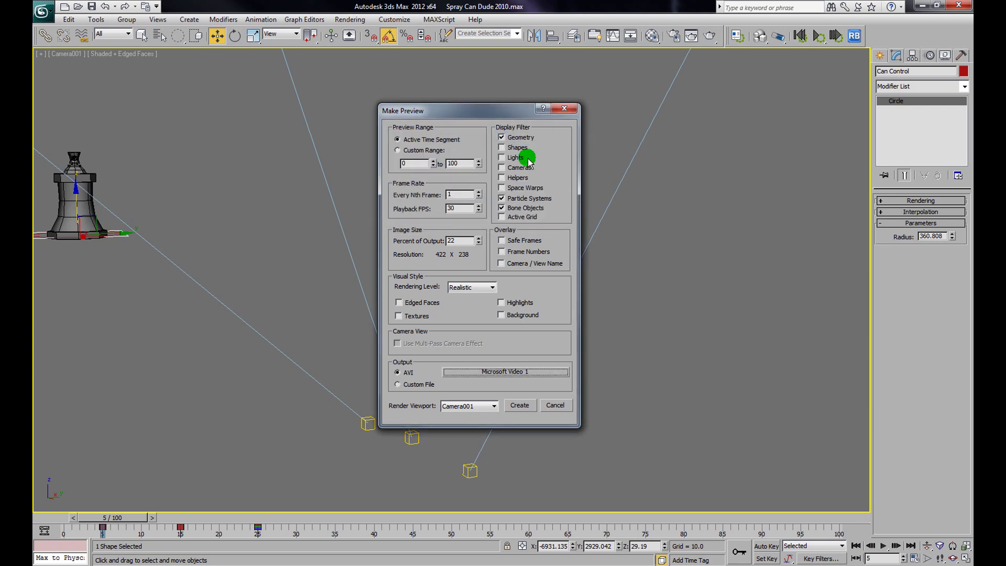
pyautogui.click(521, 405)
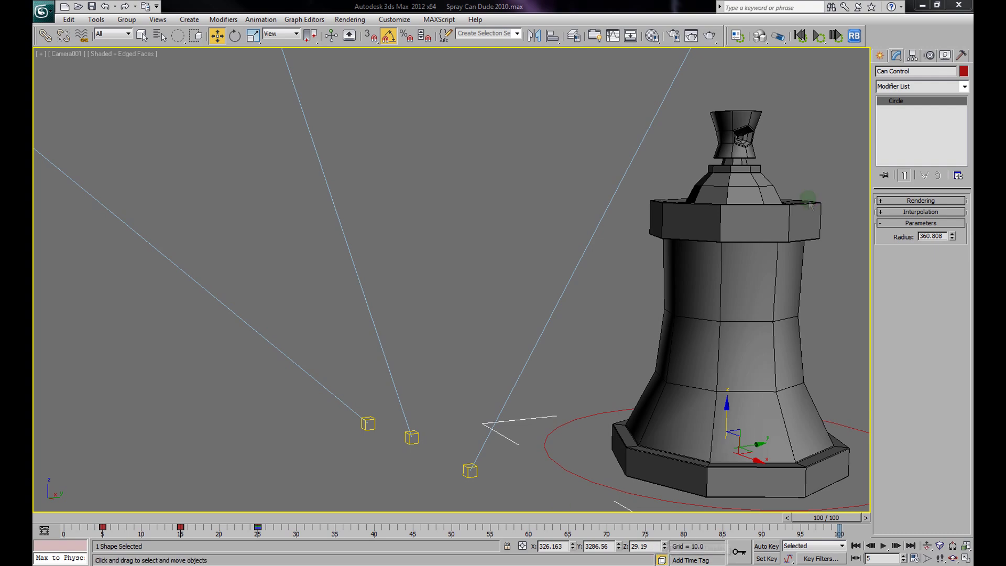
# Enlarge the preview player window, replay the spray can preview video and close the player
pyautogui.moveTo(646, 181); pyautogui.dragTo(260, 181)
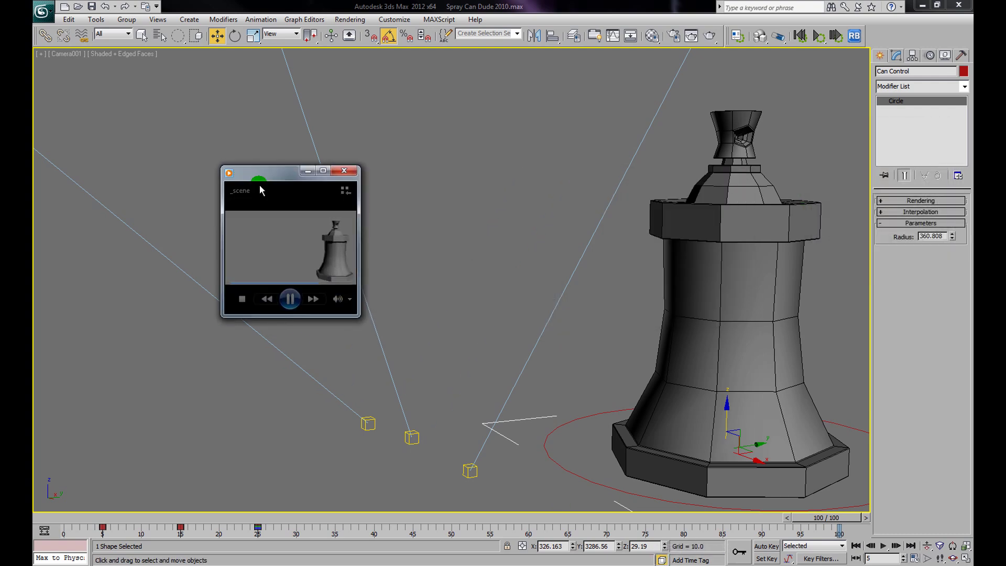
pyautogui.moveTo(359, 320); pyautogui.dragTo(624, 431)
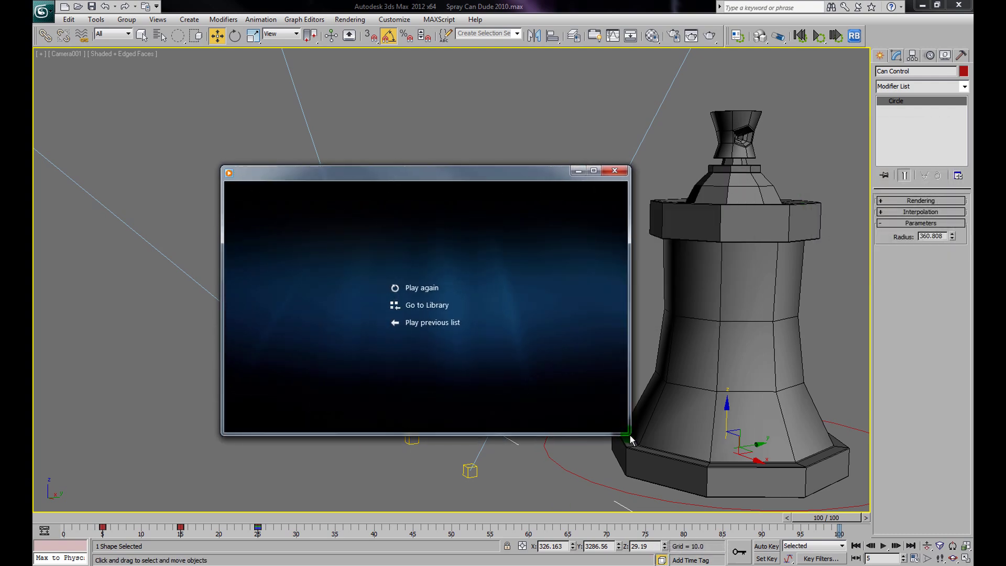
pyautogui.moveTo(445, 180); pyautogui.dragTo(301, 78)
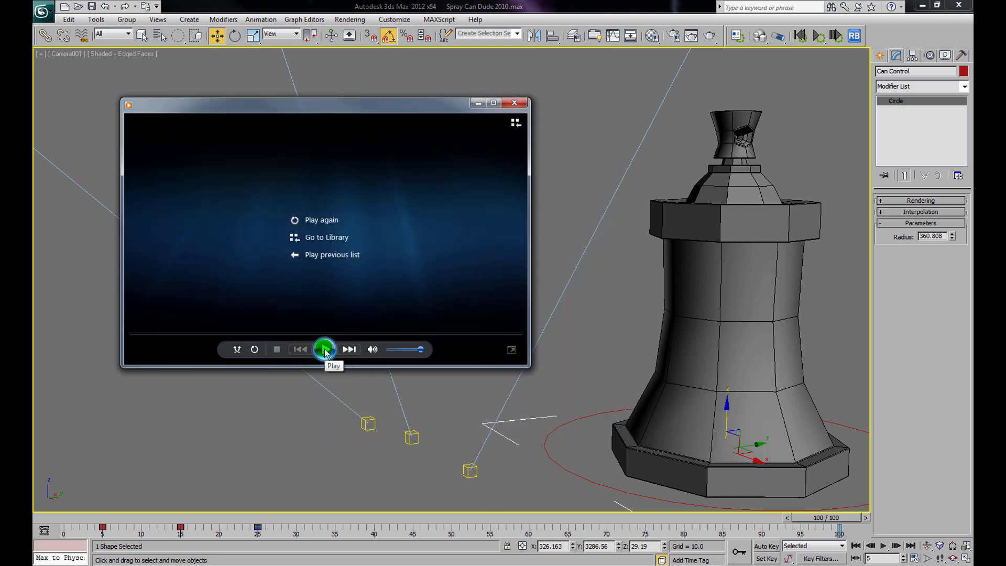
pyautogui.click(325, 350)
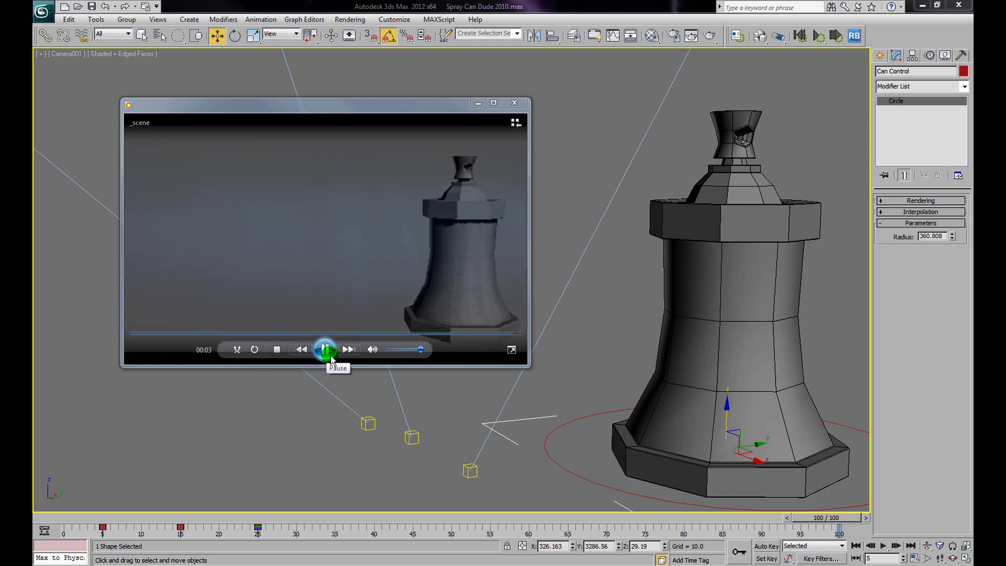
pyautogui.click(330, 360)
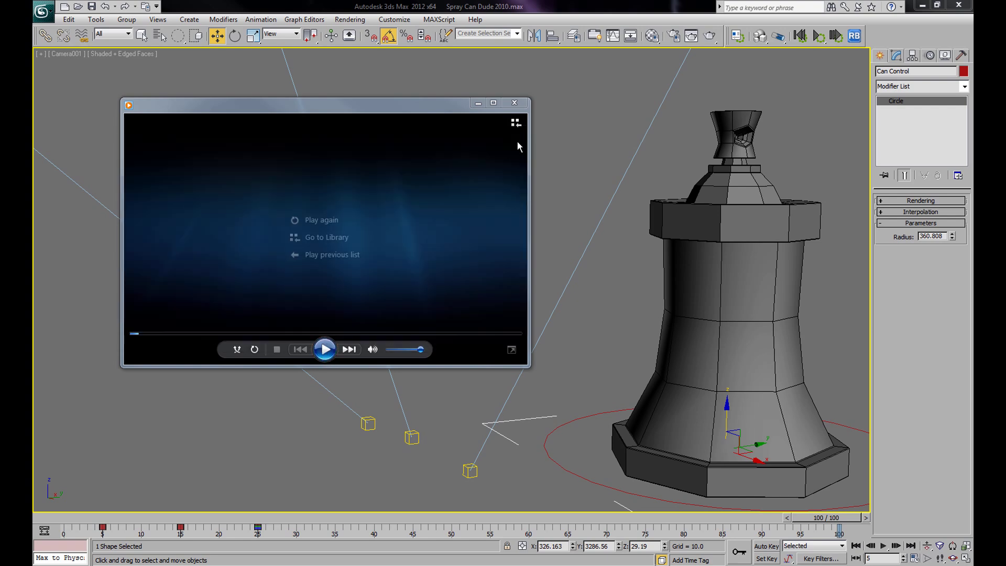
pyautogui.click(510, 105)
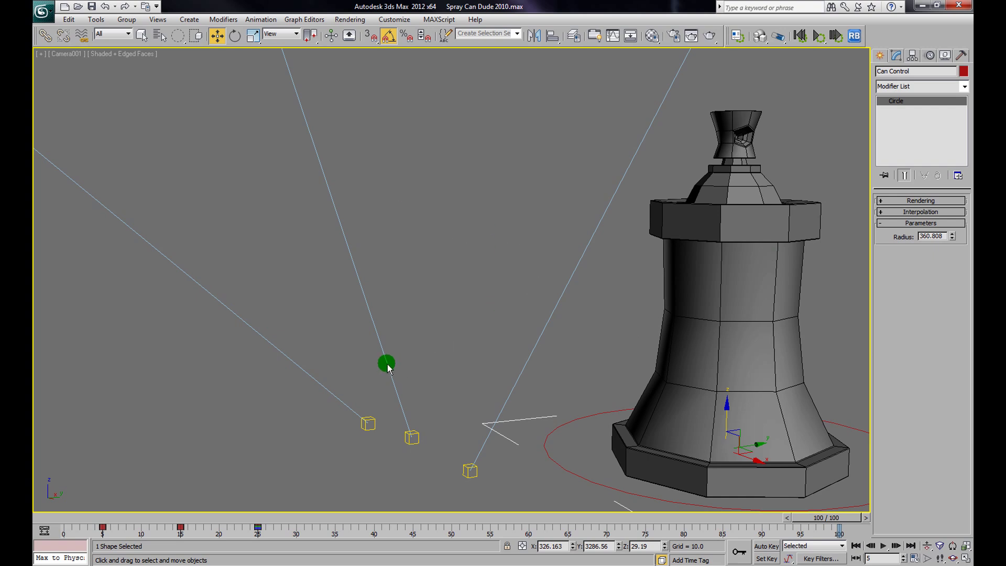
# Move the Can Control key at frame 15 to frame 10 and the key at frame 25 to frame 16
pyautogui.moveTo(817, 518); pyautogui.dragTo(164, 532)
pyautogui.press('w')
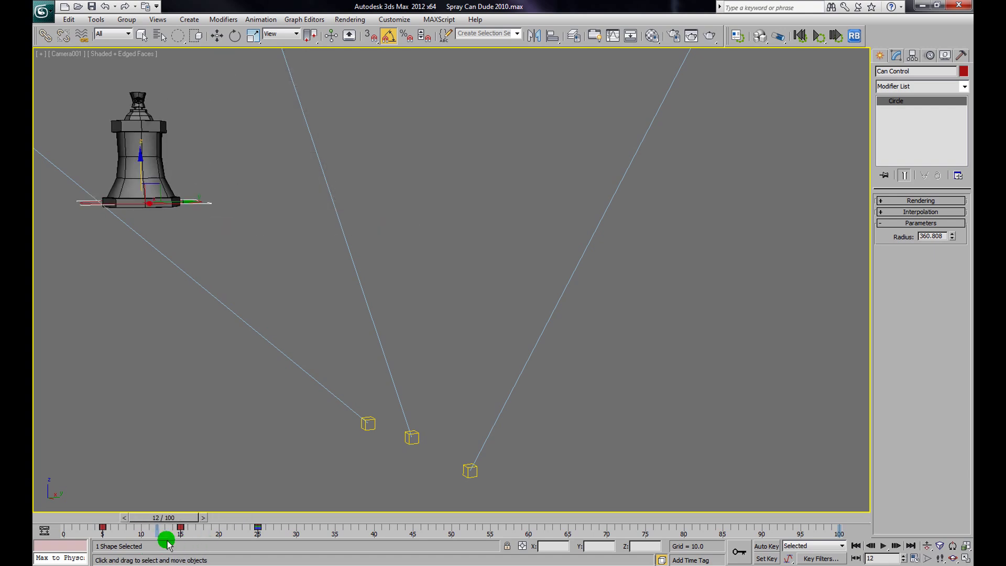
pyautogui.moveTo(177, 529); pyautogui.dragTo(141, 539)
pyautogui.moveTo(276, 526); pyautogui.dragTo(83, 550)
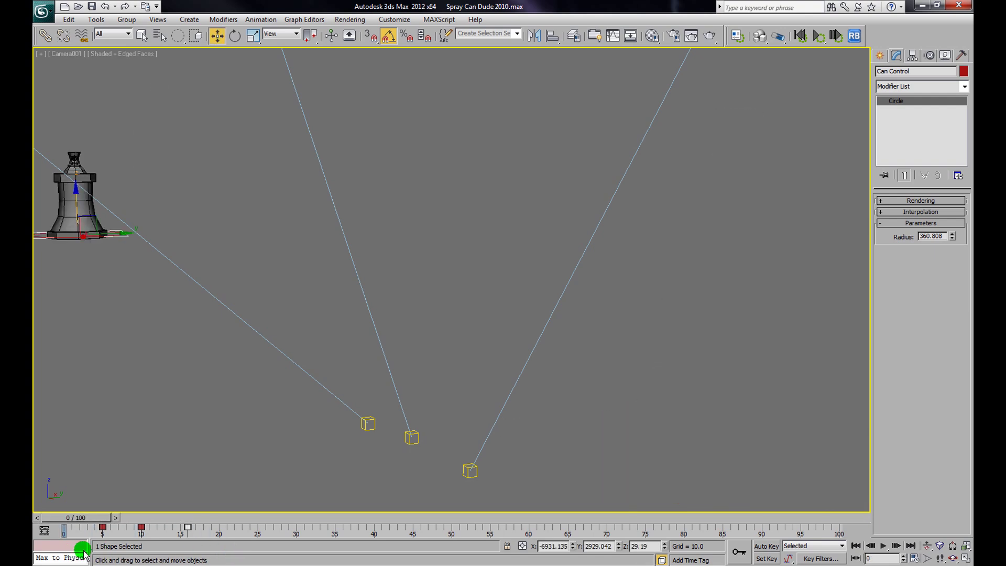
# Play the retimed can animation in the camera view, stop it and return to frame 0
pyautogui.click(883, 545)
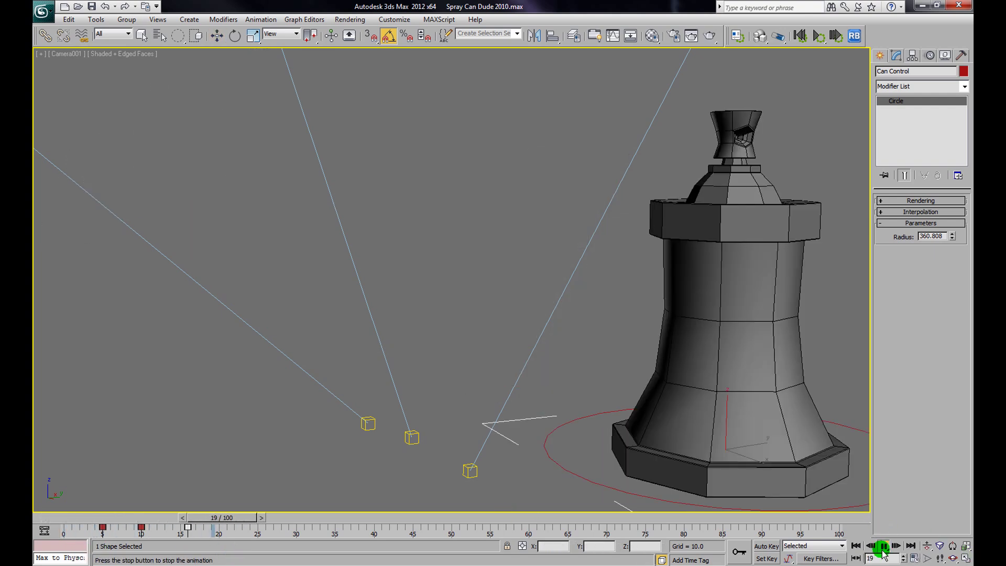
pyautogui.click(884, 547)
pyautogui.press('w')
pyautogui.moveTo(365, 517); pyautogui.dragTo(39, 530)
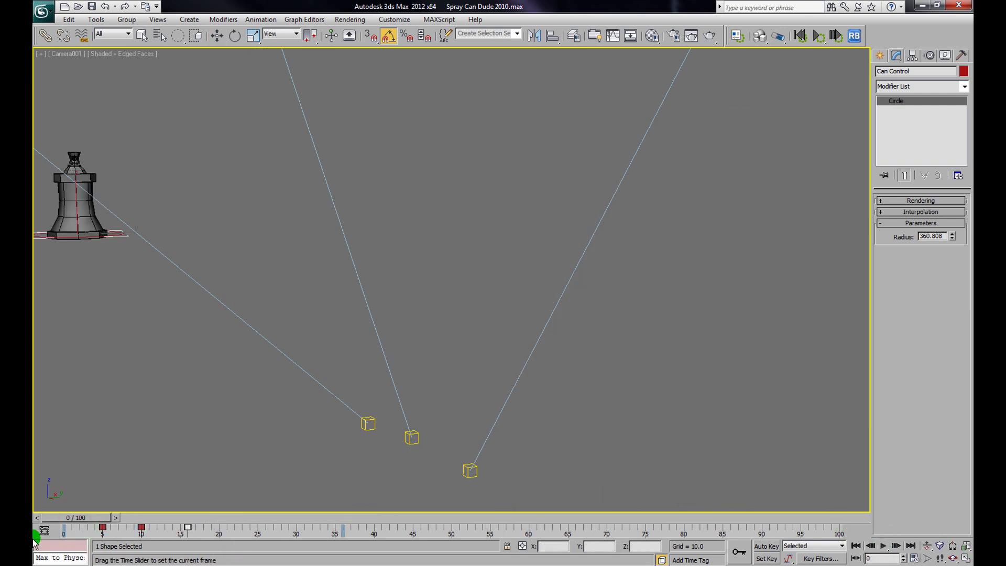
# Create a new animated sequence file of the retimed animation from the Camera001 viewport over the active time segment
pyautogui.click(97, 20)
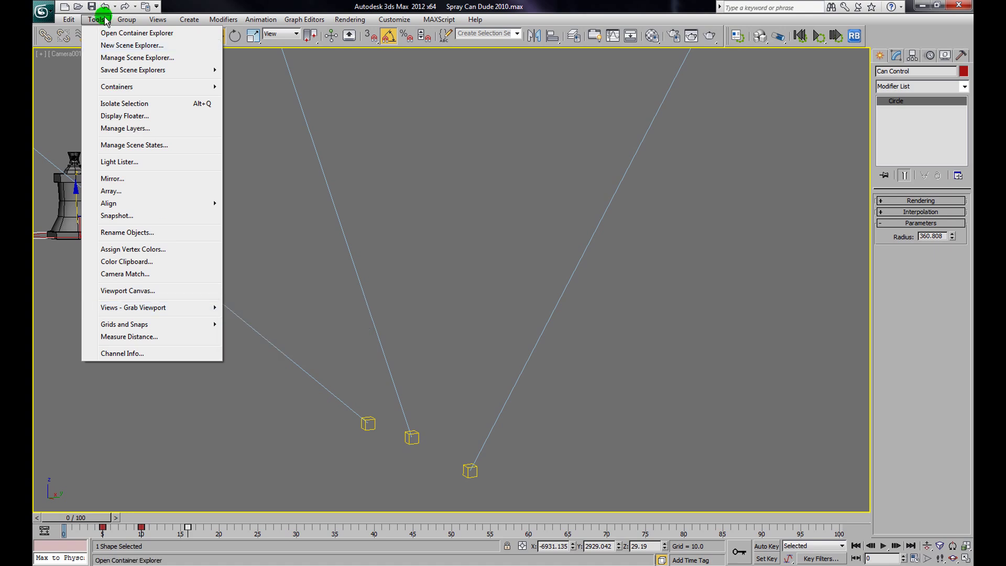
pyautogui.moveTo(145, 311)
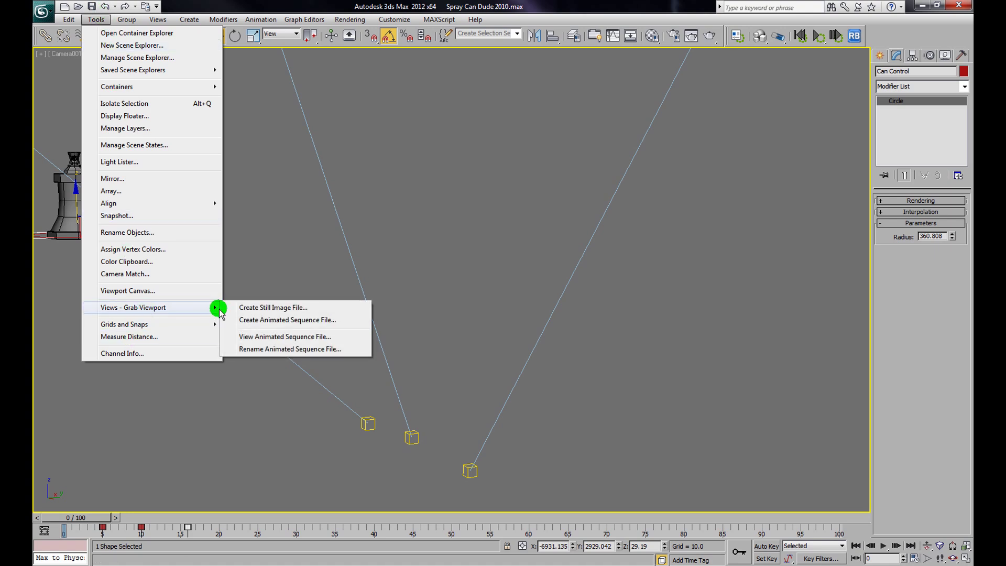
pyautogui.click(282, 319)
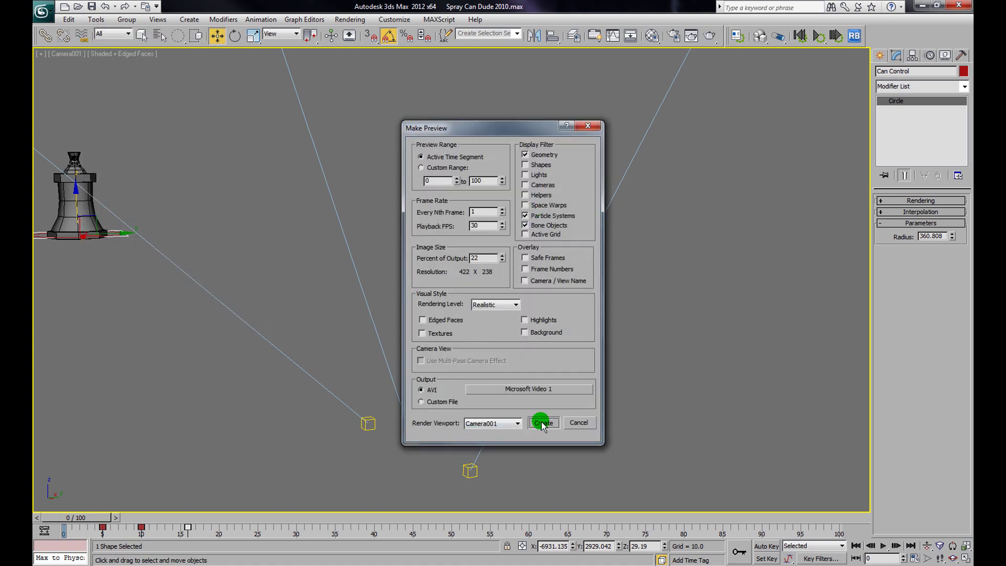
pyautogui.click(543, 422)
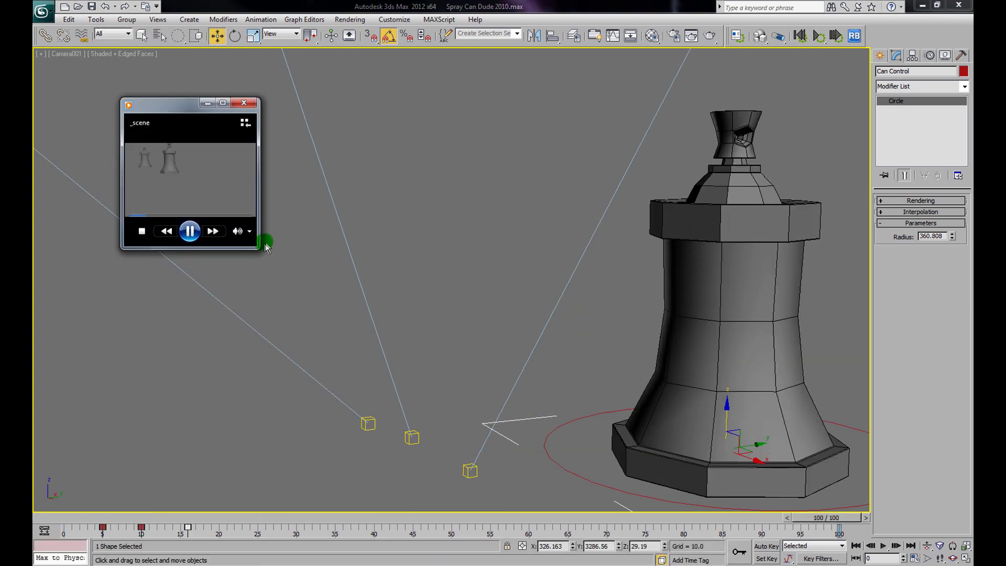
# Enlarge the player to watch the new preview video, close it and scrub the timeline back towards the start
pyautogui.moveTo(257, 254); pyautogui.dragTo(621, 440)
pyautogui.click(372, 424)
pyautogui.click(379, 425)
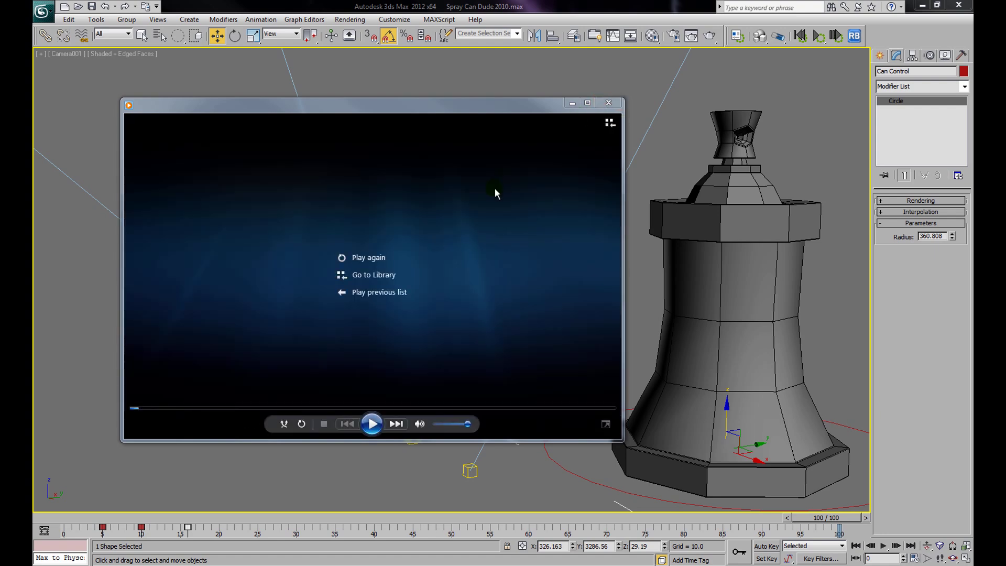
pyautogui.moveTo(513, 108); pyautogui.dragTo(505, 119)
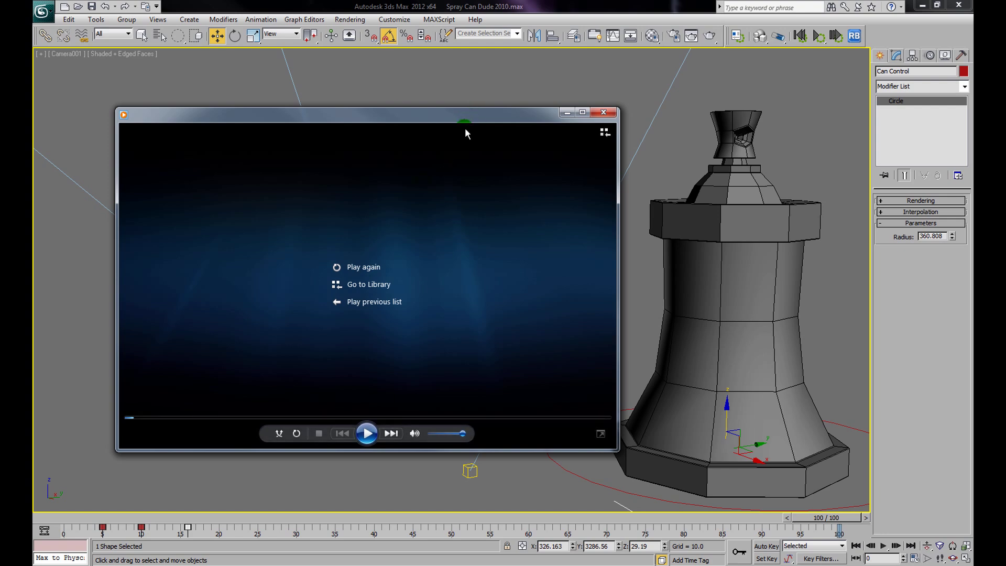
pyautogui.moveTo(424, 112)
pyautogui.mouseDown()
pyautogui.moveTo(393, 101)
pyautogui.moveTo(433, 108)
pyautogui.mouseUp()
pyautogui.click(615, 110)
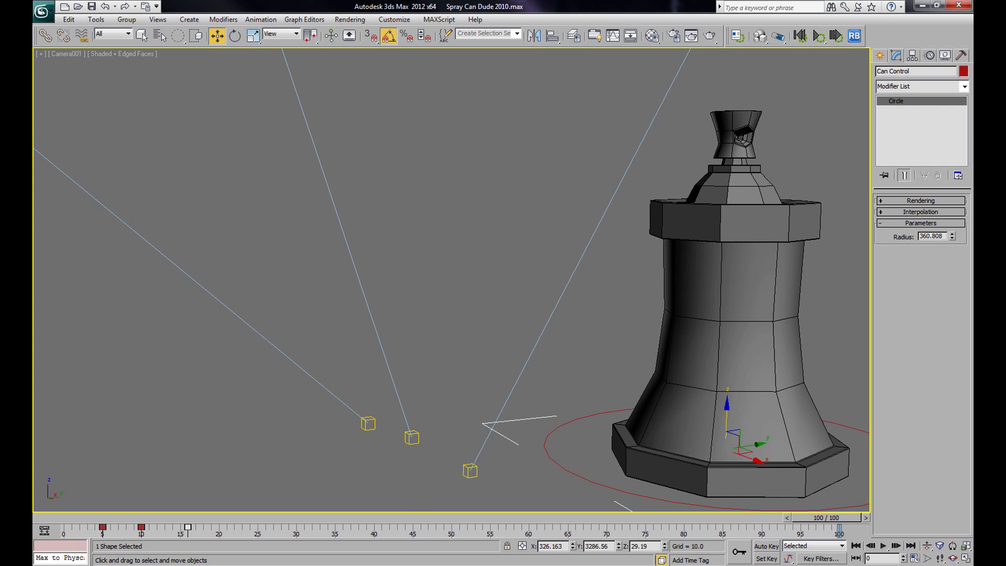
pyautogui.moveTo(853, 517)
pyautogui.mouseDown()
pyautogui.moveTo(559, 476)
pyautogui.moveTo(46, 442)
pyautogui.moveTo(284, 498)
pyautogui.moveTo(83, 492)
pyautogui.moveTo(252, 516)
pyautogui.moveTo(112, 499)
pyautogui.moveTo(220, 514)
pyautogui.moveTo(128, 516)
pyautogui.mouseUp()
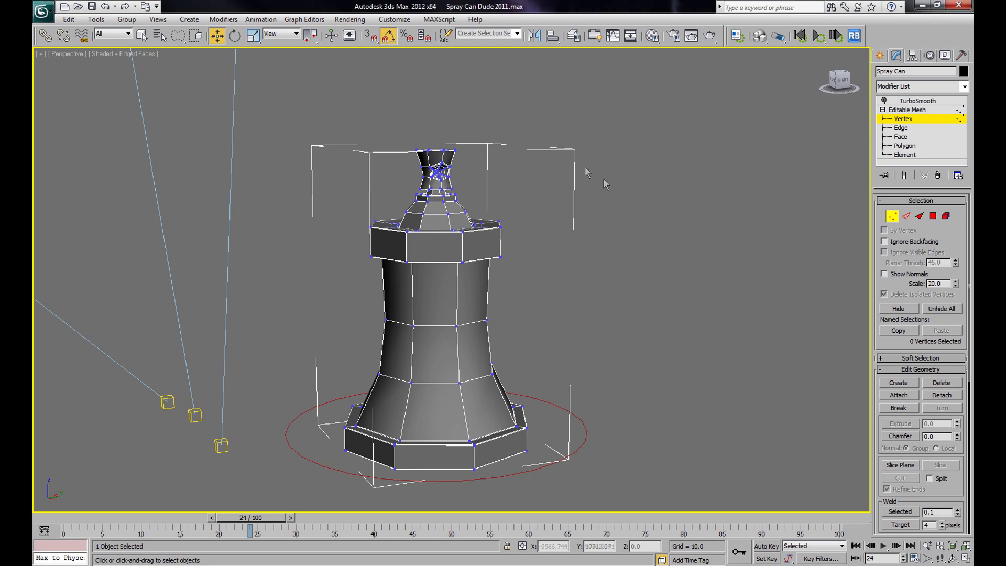
# Switch to the perspective view and lasso-select the vertices around the top rim of the spray can's nozzle
pyautogui.moveTo(579, 236)
pyautogui.keyDown('alt'); pyautogui.mouseDown(button='middle')
pyautogui.moveTo(580, 266)
pyautogui.moveTo(617, 242)
pyautogui.moveTo(631, 279)
pyautogui.moveTo(664, 278)
pyautogui.moveTo(642, 285)
pyautogui.moveTo(639, 271)
pyautogui.mouseUp(button='middle'); pyautogui.keyUp('alt')
pyautogui.scroll(5, 623, 258)
pyautogui.scroll(-5, 624, 273)
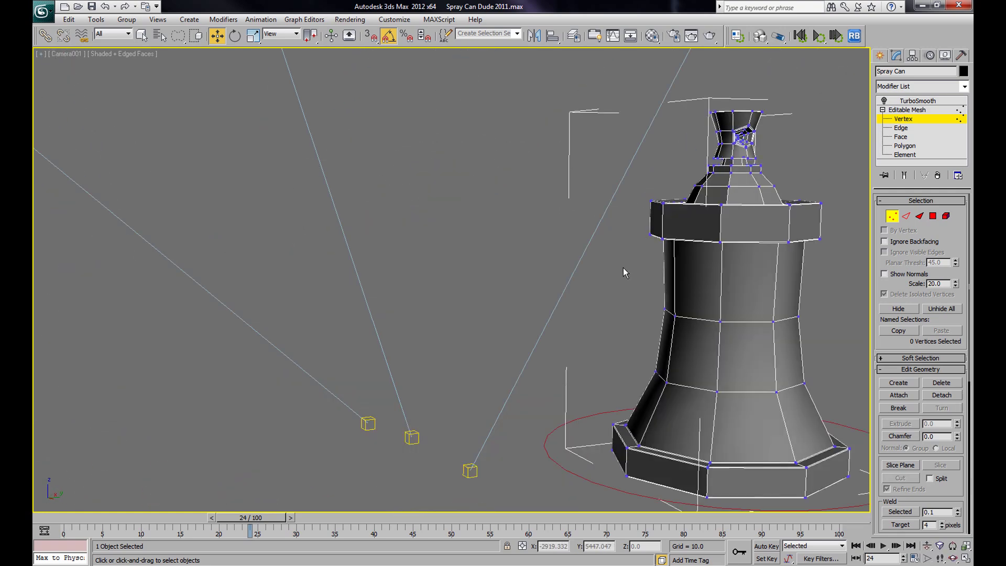
pyautogui.press('p')
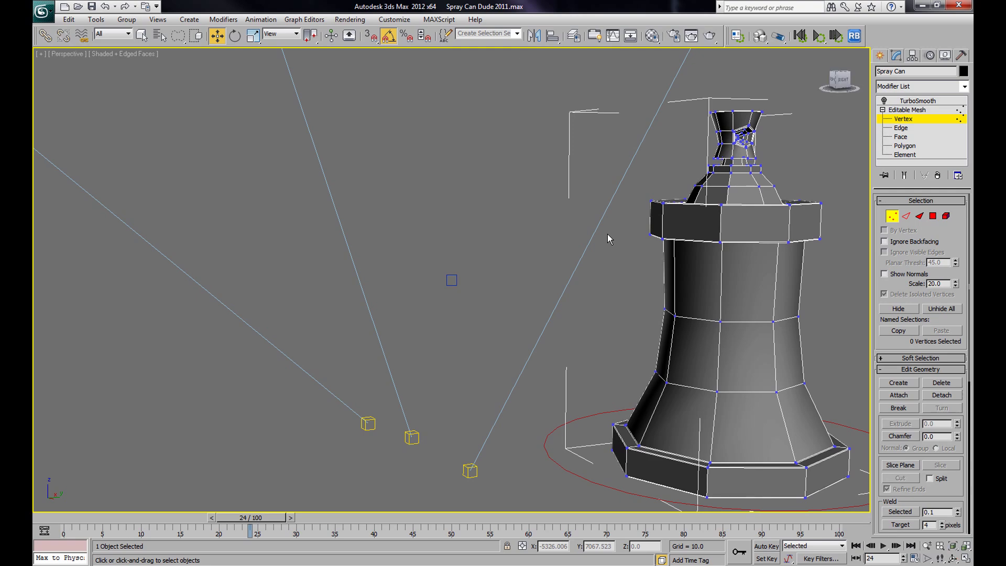
pyautogui.keyDown('alt'); pyautogui.moveTo(694, 231); pyautogui.dragTo(645, 164, button='middle'); pyautogui.keyUp('alt')
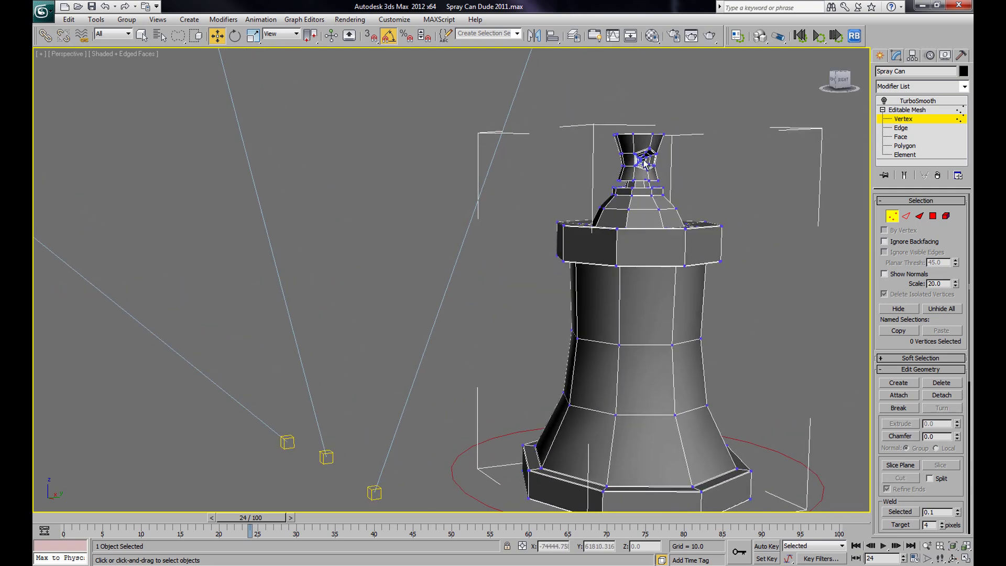
pyautogui.moveTo(731, 146)
pyautogui.mouseDown()
pyautogui.moveTo(726, 160)
pyautogui.moveTo(683, 124)
pyautogui.mouseUp()
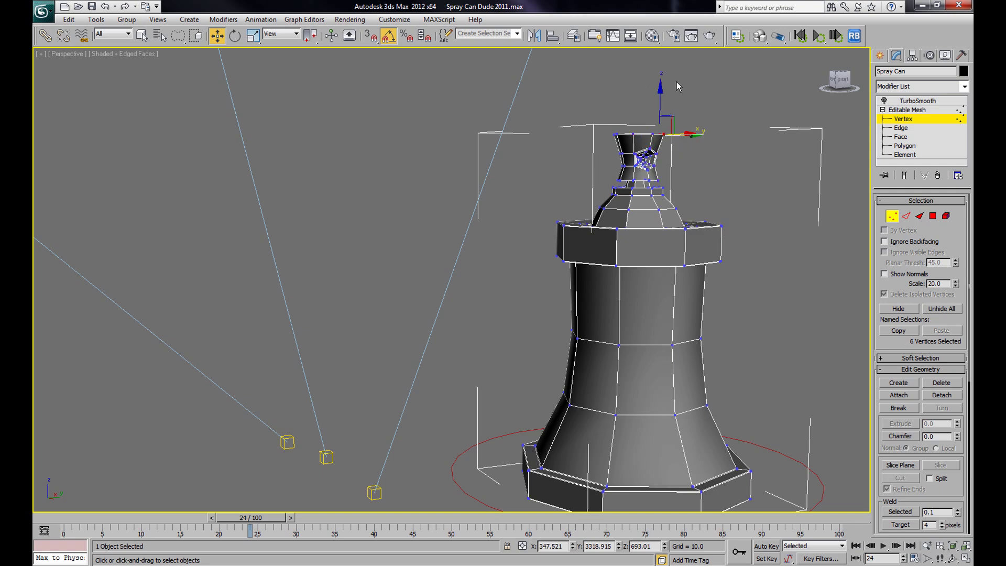
pyautogui.press('z')
pyautogui.scroll(-5, 475, 198)
pyautogui.keyDown('alt'); pyautogui.moveTo(527, 259); pyautogui.dragTo(549, 174, button='middle'); pyautogui.keyUp('alt')
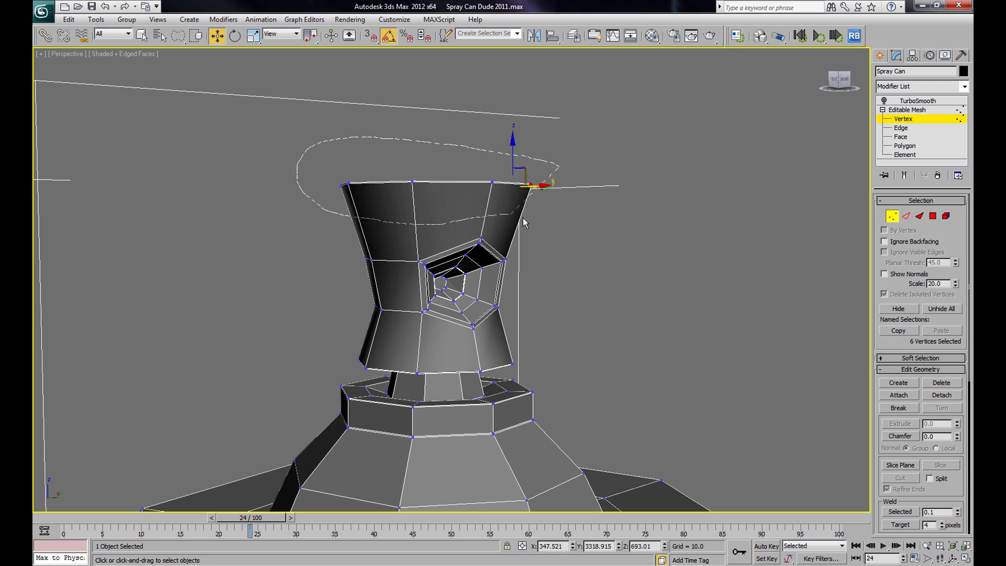
pyautogui.moveTo(536, 229); pyautogui.dragTo(545, 202)
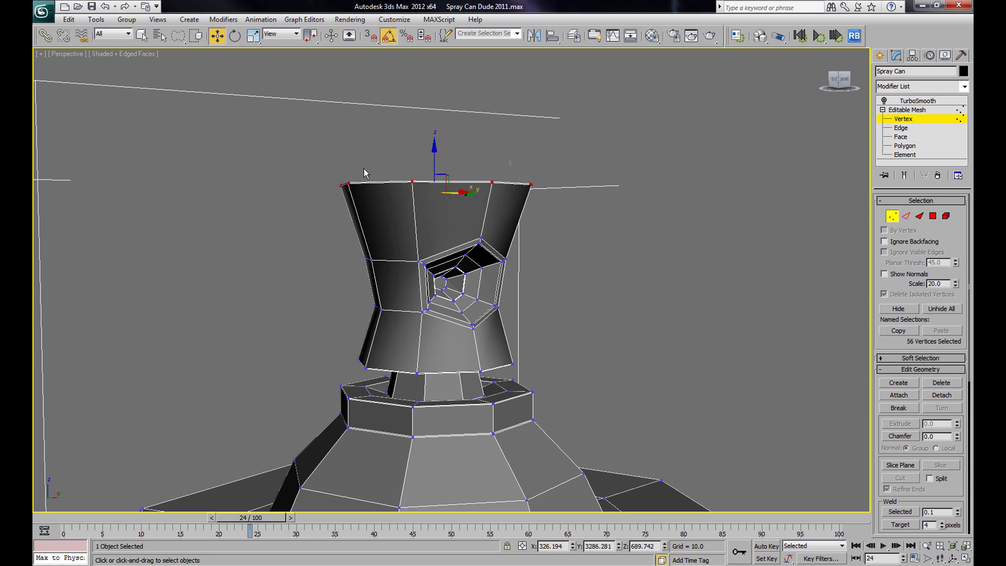
# Select all vertices of the spray can's nozzle, from its top rim to its lower edge, with the Lasso selection region
pyautogui.click(173, 36)
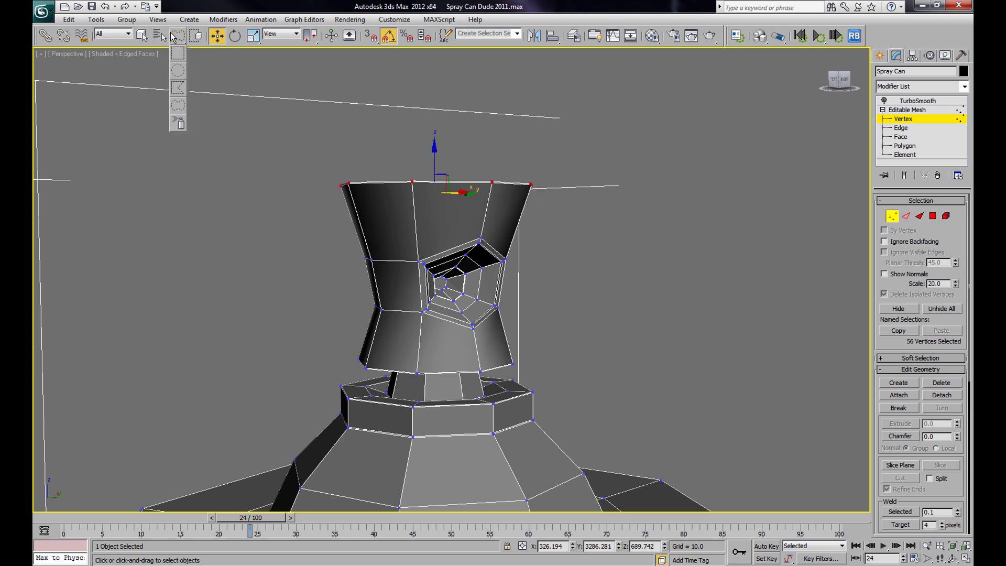
pyautogui.click(175, 38)
pyautogui.moveTo(175, 42); pyautogui.dragTo(184, 118)
pyautogui.moveTo(178, 109); pyautogui.dragTo(178, 109)
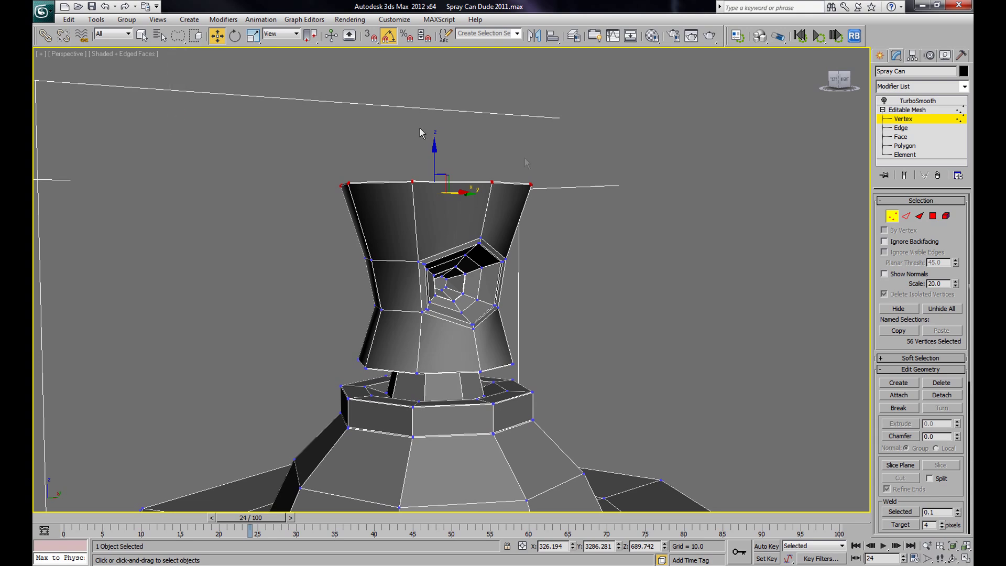
pyautogui.click(911, 120)
pyautogui.click(912, 120)
pyautogui.moveTo(298, 288)
pyautogui.mouseDown()
pyautogui.moveTo(341, 362)
pyautogui.moveTo(419, 393)
pyautogui.moveTo(545, 351)
pyautogui.moveTo(537, 181)
pyautogui.mouseUp()
# Remove the collar vertices below the nozzle from the selection, keeping only the nozzle's own vertices selected
pyautogui.moveTo(532, 303)
pyautogui.keyDown('alt'); pyautogui.mouseDown(button='middle')
pyautogui.moveTo(521, 283)
pyautogui.moveTo(541, 293)
pyautogui.moveTo(669, 296)
pyautogui.moveTo(649, 303)
pyautogui.moveTo(614, 241)
pyautogui.moveTo(572, 293)
pyautogui.mouseUp(button='middle'); pyautogui.keyUp('alt')
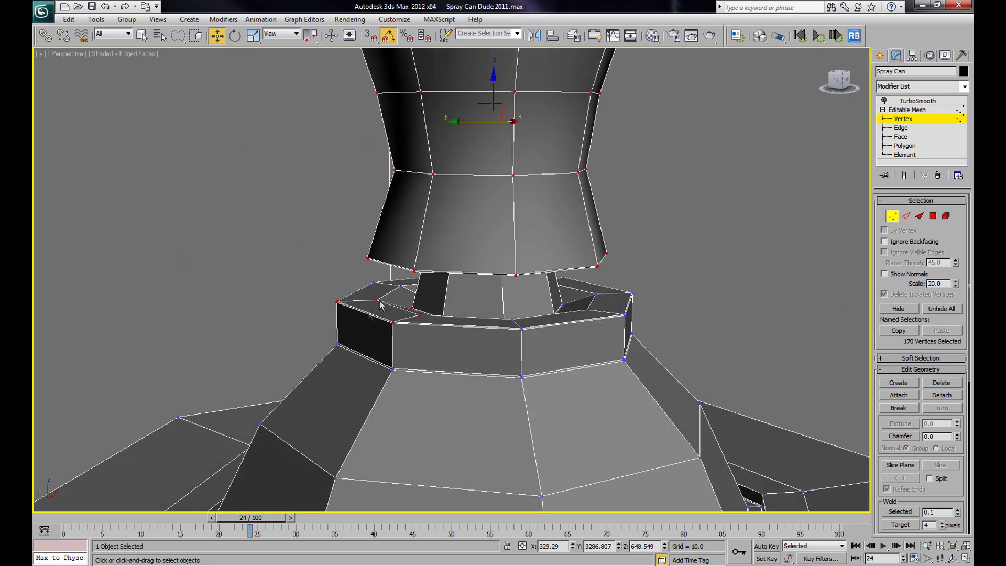
pyautogui.keyDown('alt'); pyautogui.moveTo(415, 332); pyautogui.dragTo(421, 338, button='middle'); pyautogui.keyUp('alt')
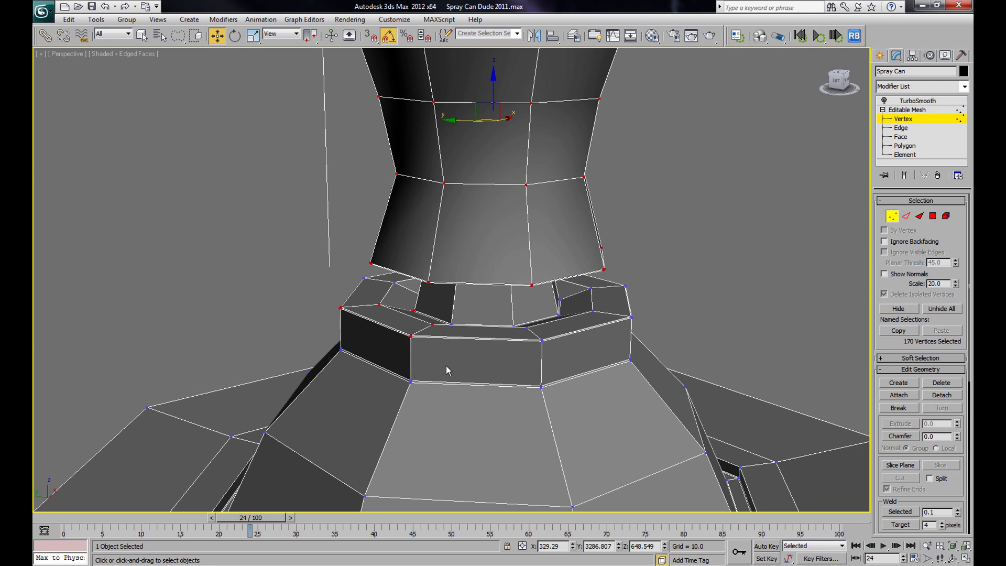
pyautogui.moveTo(423, 375)
pyautogui.keyDown('alt'); pyautogui.mouseDown()
pyautogui.moveTo(335, 317)
pyautogui.moveTo(370, 296)
pyautogui.moveTo(443, 316)
pyautogui.moveTo(448, 367)
pyautogui.mouseUp(); pyautogui.keyUp('alt')
pyautogui.moveTo(478, 339)
pyautogui.keyDown('alt'); pyautogui.mouseDown(button='middle')
pyautogui.moveTo(576, 311)
pyautogui.moveTo(698, 323)
pyautogui.moveTo(700, 241)
pyautogui.mouseUp(button='middle'); pyautogui.keyUp('alt')
pyautogui.scroll(-5, 663, 271)
pyautogui.moveTo(661, 272)
pyautogui.keyDown('alt'); pyautogui.mouseDown(button='middle')
pyautogui.moveTo(530, 273)
pyautogui.moveTo(557, 282)
pyautogui.moveTo(536, 247)
pyautogui.moveTo(524, 268)
pyautogui.moveTo(540, 262)
pyautogui.mouseUp(button='middle'); pyautogui.keyUp('alt')
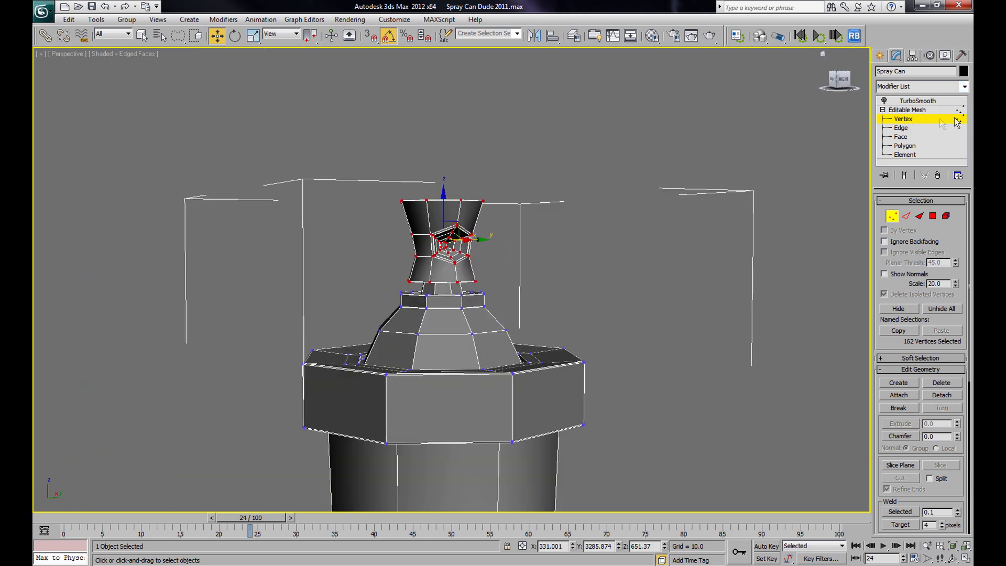
# Apply a Flex modifier to the selected nozzle vertices, between Editable Mesh and TurboSmooth
pyautogui.click(964, 86)
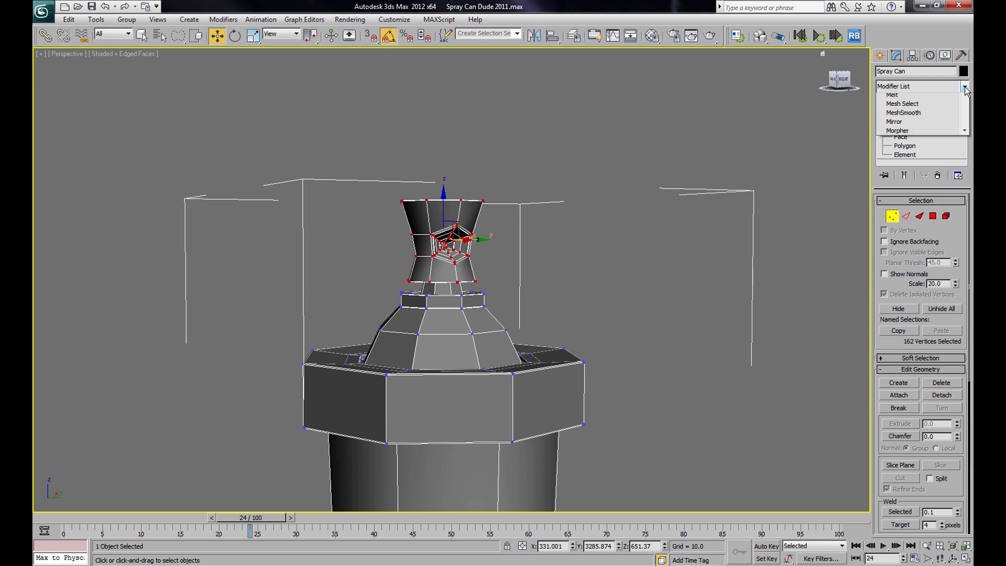
pyautogui.scroll(-15, 922, 325)
pyautogui.scroll(10, 922, 325)
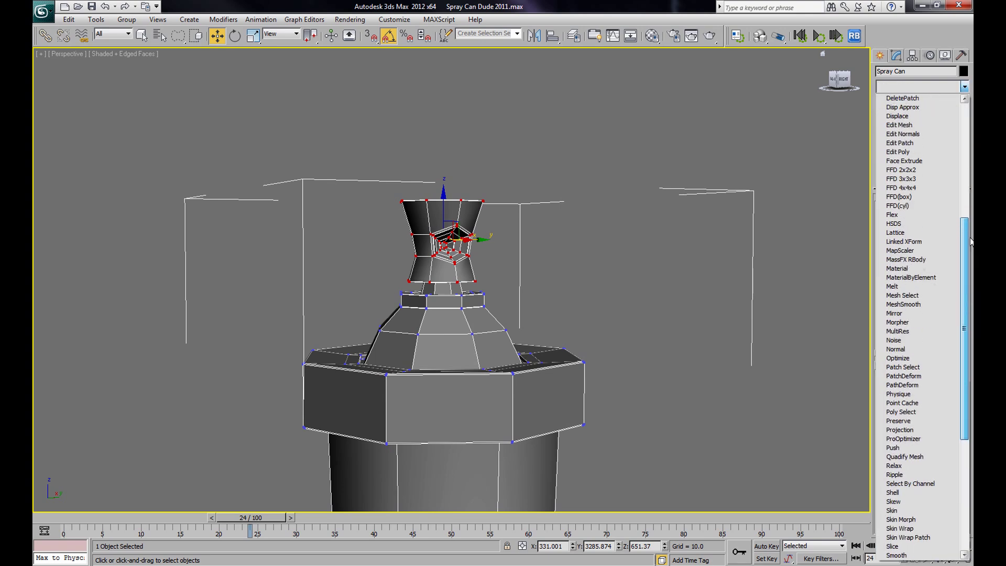
pyautogui.click(904, 216)
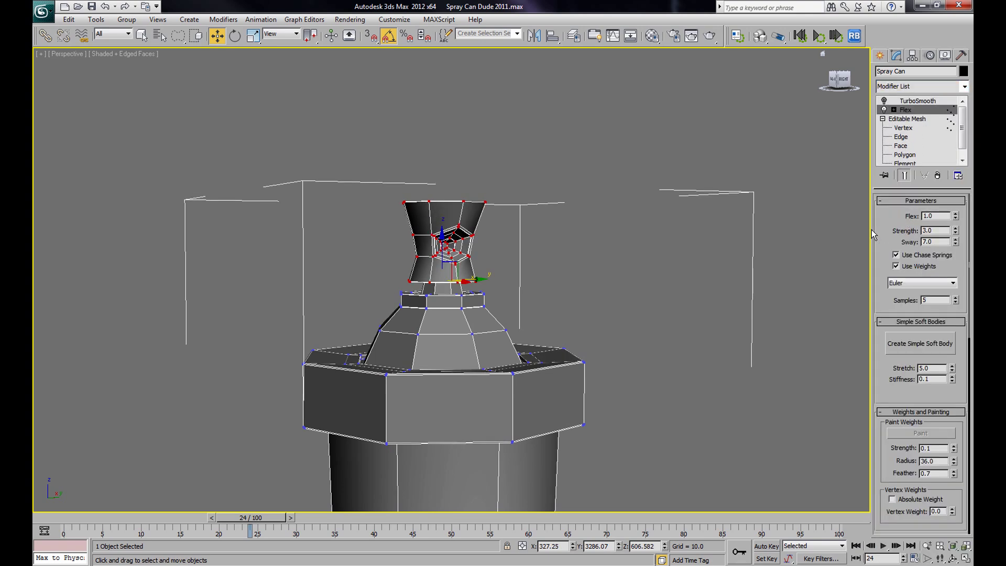
# Review the nozzle's vertex selection at the Vertex level of the Editable Mesh and return to the Flex modifier
pyautogui.click(924, 128)
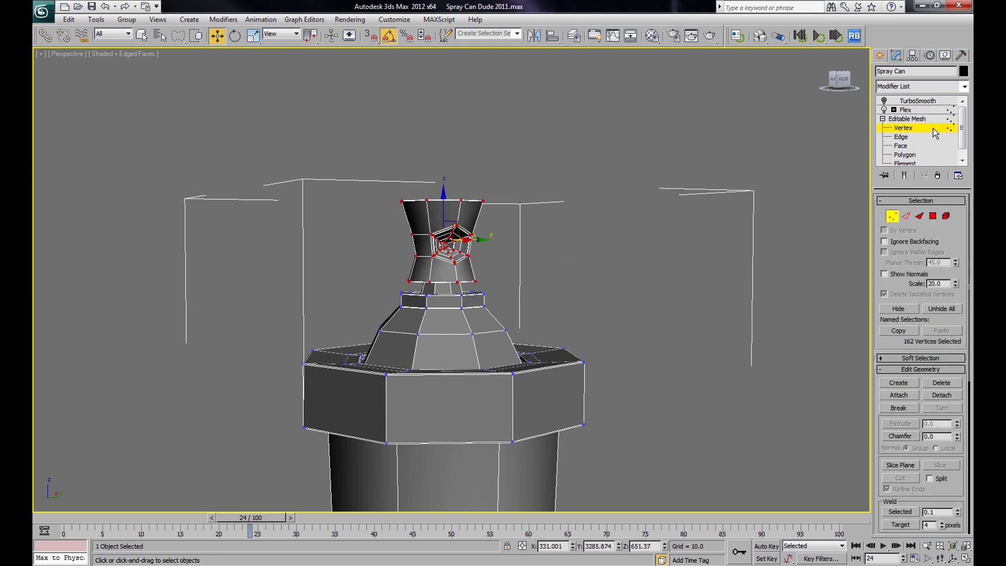
pyautogui.click(934, 129)
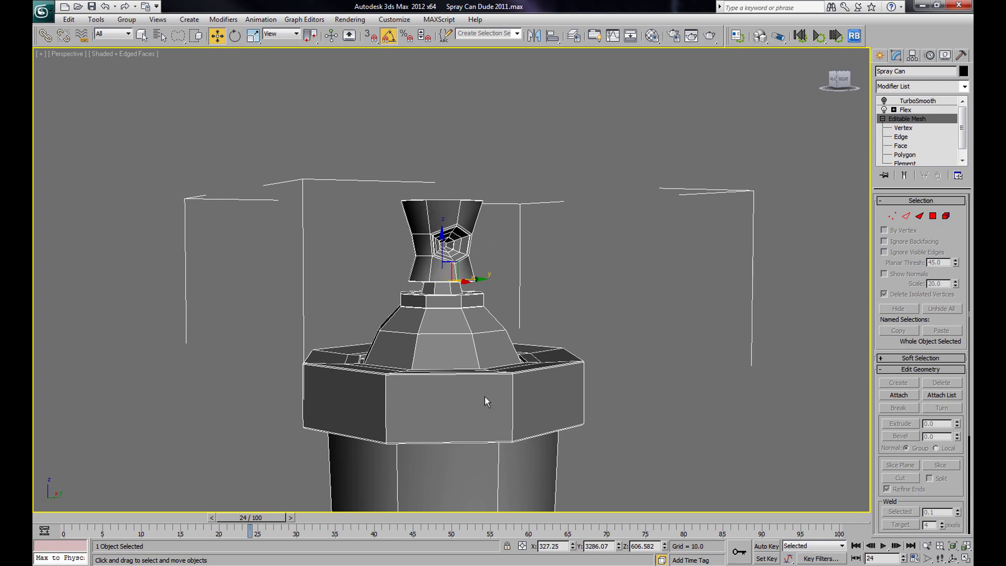
pyautogui.click(929, 128)
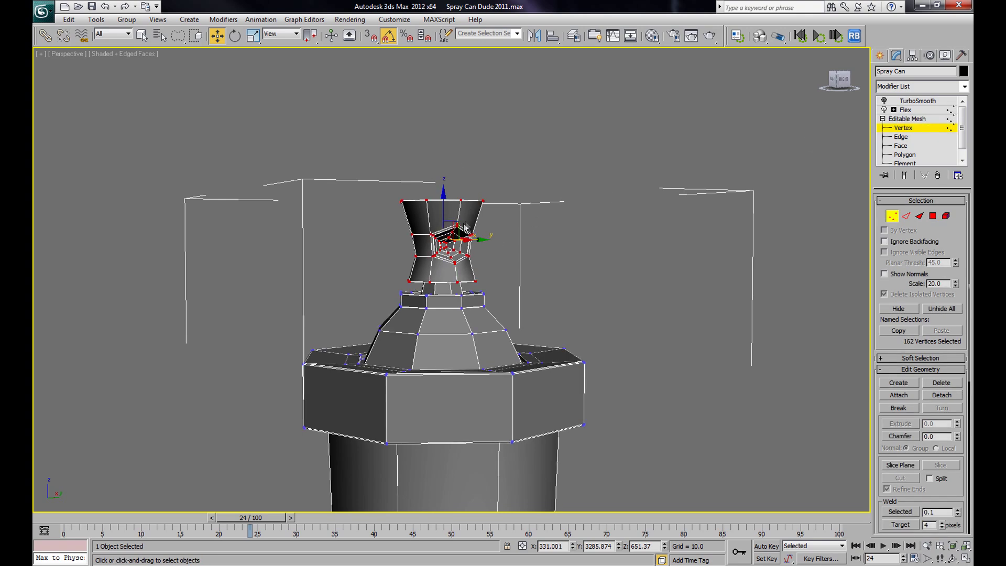
pyautogui.click(903, 110)
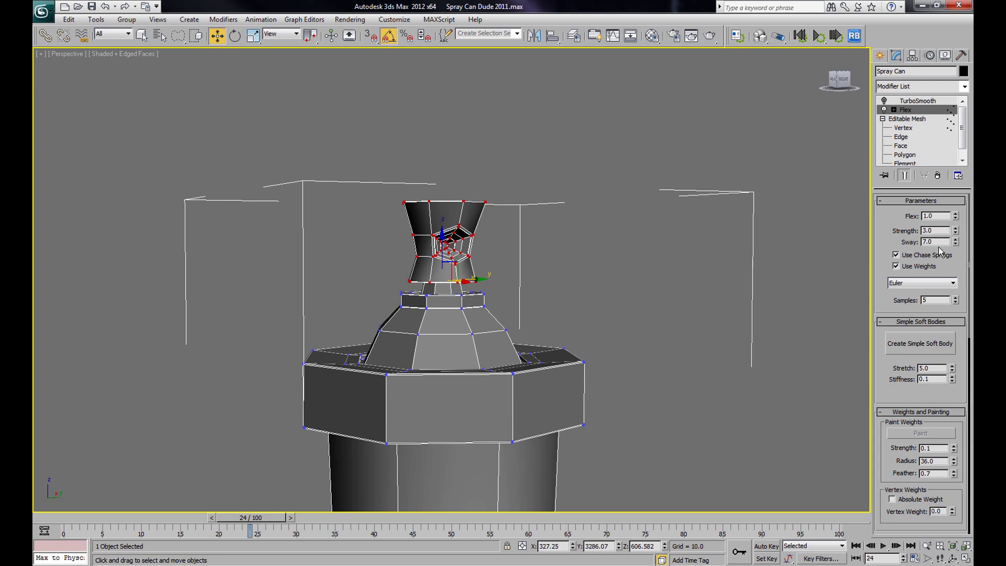
# Set the Flex modifier's Flex value to 5, scrub the timeline to check the nozzle's wobble, and deselect the can
pyautogui.scroll(-5, 550, 327)
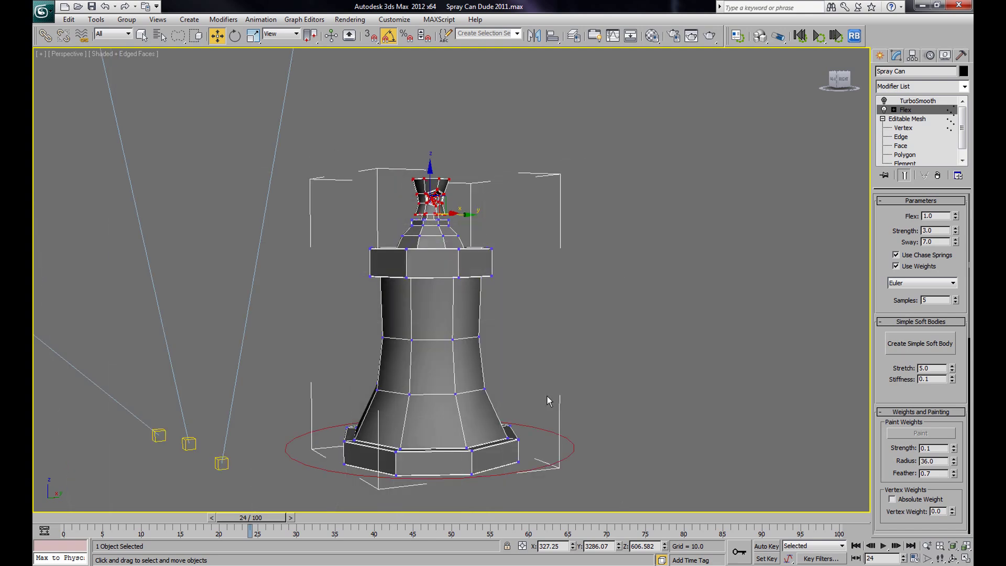
pyautogui.moveTo(257, 523)
pyautogui.mouseDown()
pyautogui.moveTo(78, 533)
pyautogui.moveTo(215, 535)
pyautogui.moveTo(104, 539)
pyautogui.moveTo(173, 553)
pyautogui.moveTo(294, 540)
pyautogui.moveTo(175, 545)
pyautogui.moveTo(121, 560)
pyautogui.moveTo(236, 554)
pyautogui.mouseUp()
pyautogui.doubleClick(947, 215)
pyautogui.write('5')
pyautogui.press('Return')
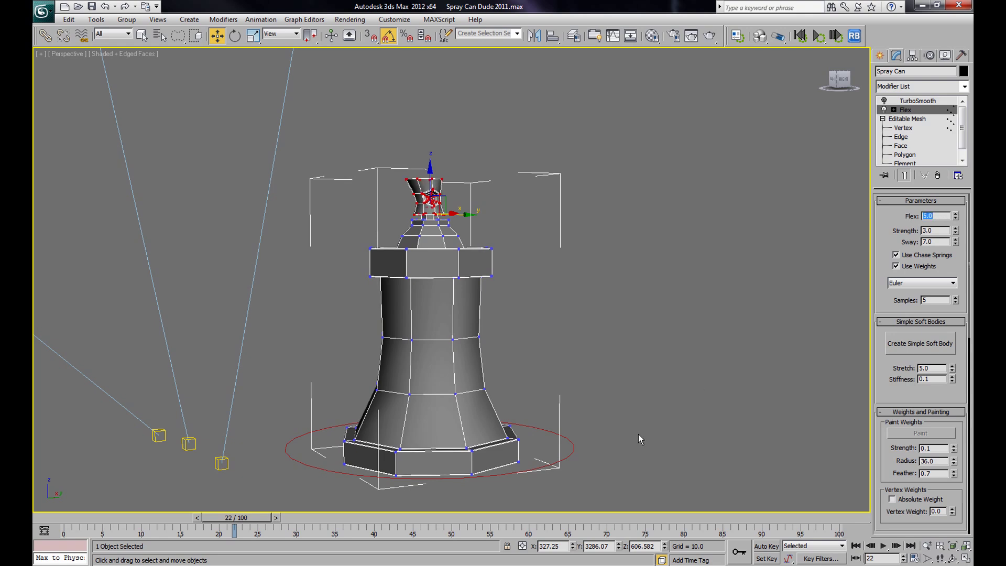
pyautogui.moveTo(229, 521)
pyautogui.mouseDown()
pyautogui.moveTo(78, 519)
pyautogui.moveTo(273, 519)
pyautogui.moveTo(79, 548)
pyautogui.moveTo(257, 547)
pyautogui.moveTo(78, 548)
pyautogui.moveTo(216, 564)
pyautogui.moveTo(79, 560)
pyautogui.moveTo(262, 561)
pyautogui.moveTo(79, 561)
pyautogui.moveTo(173, 561)
pyautogui.mouseUp()
pyautogui.moveTo(181, 517)
pyautogui.mouseDown()
pyautogui.moveTo(89, 517)
pyautogui.moveTo(200, 517)
pyautogui.mouseUp()
pyautogui.press('w')
pyautogui.click(669, 411)
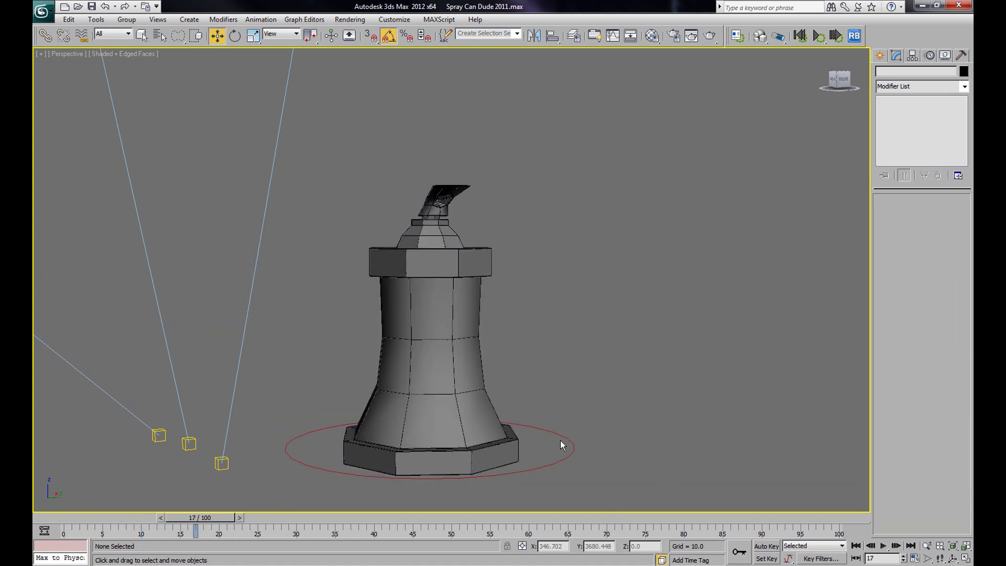
# Try moving the Can Control's last two keys out to about frames 31 and 59, scrub the motion, and undo the key moves
pyautogui.click(573, 445)
pyautogui.moveTo(215, 522); pyautogui.dragTo(522, 541)
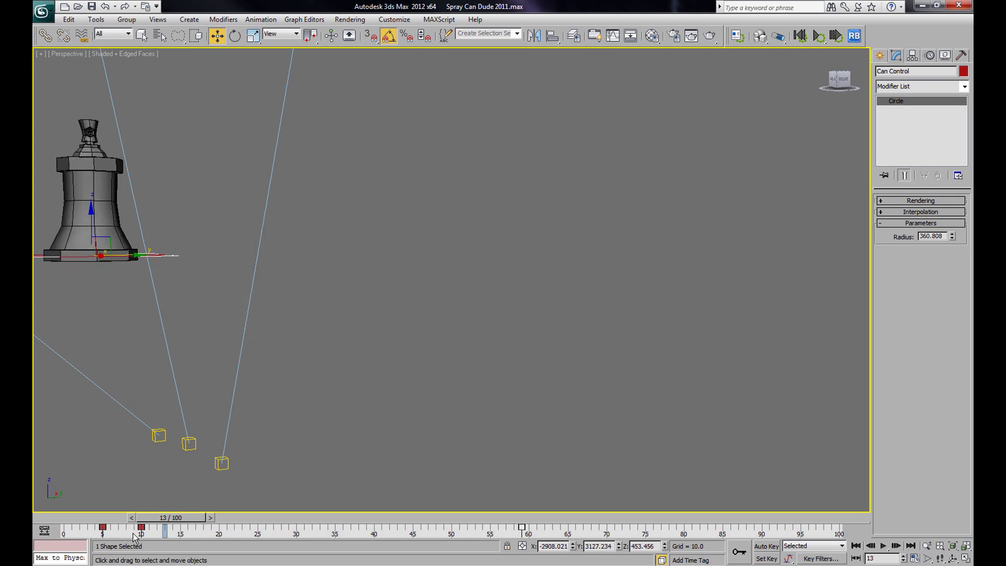
pyautogui.moveTo(141, 527); pyautogui.dragTo(304, 527)
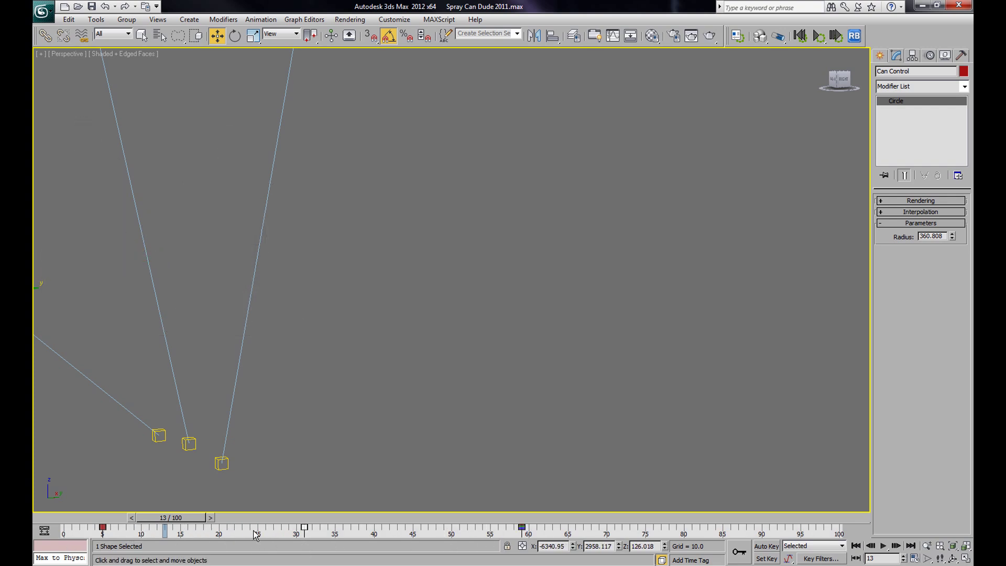
pyautogui.moveTo(187, 523); pyautogui.dragTo(547, 521)
pyautogui.press('w')
pyautogui.hotkey('ctrl', 'z')
pyautogui.hotkey('ctrl', 'z')
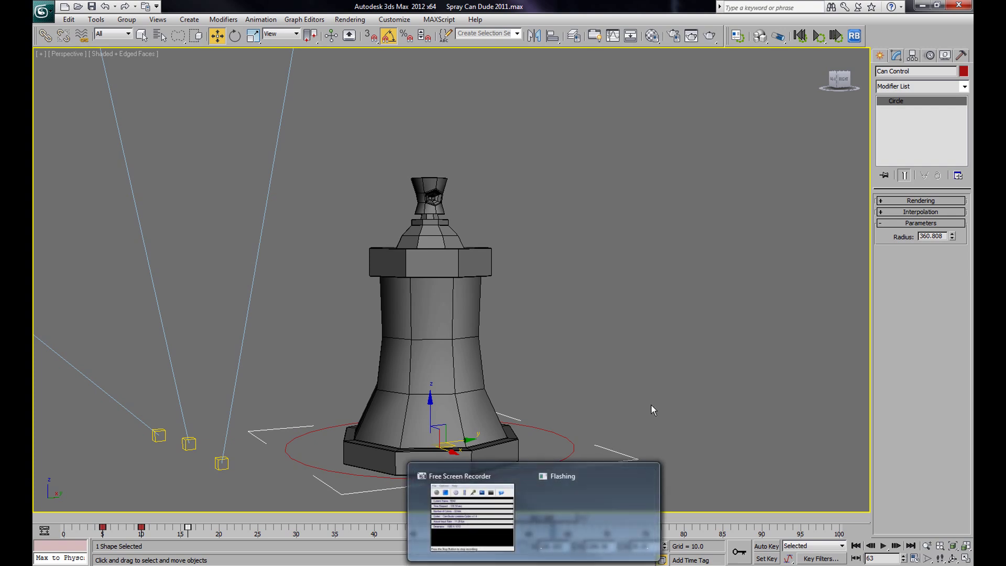
# Scrub the timeline from the start through about frame 24 to examine how the nozzle flexes as the can stops
pyautogui.click(568, 486)
pyautogui.moveTo(545, 518); pyautogui.dragTo(172, 512)
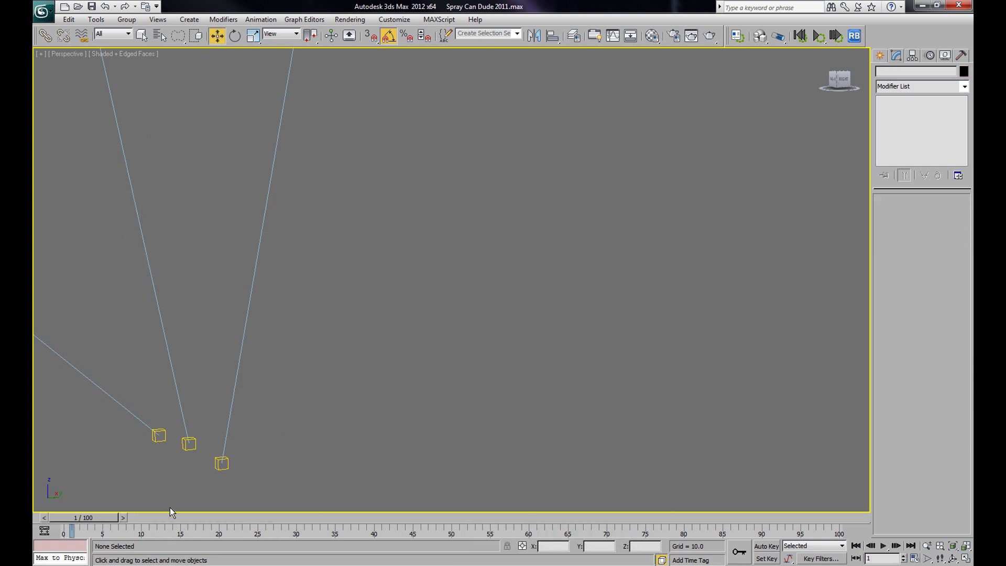
pyautogui.moveTo(87, 518); pyautogui.dragTo(200, 518)
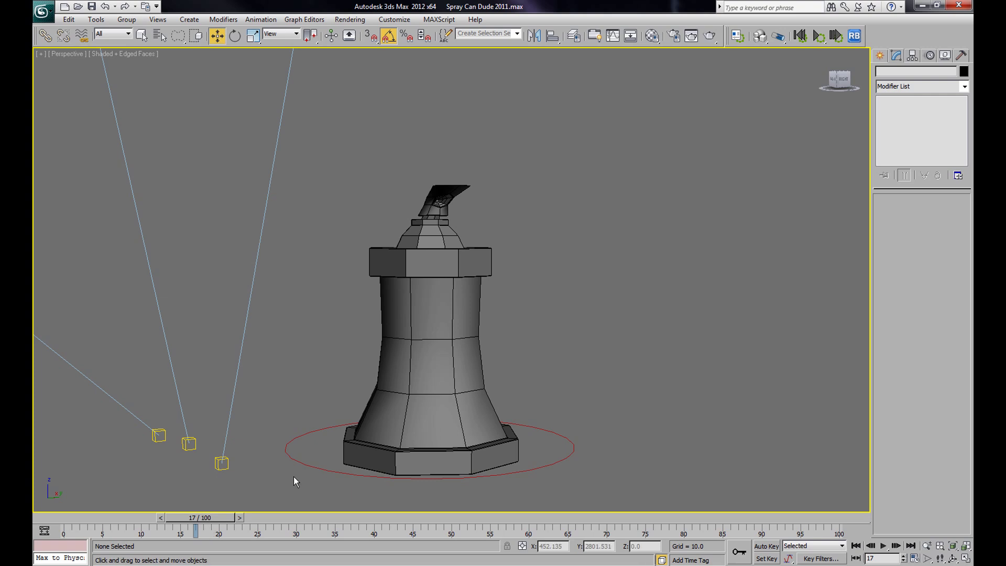
pyautogui.click(338, 471)
pyautogui.moveTo(193, 521); pyautogui.dragTo(250, 560)
pyautogui.press('w')
# Set the spray can's Flex value to 1 and scrub the timeline to check the subtler nozzle motion
pyautogui.click(445, 199)
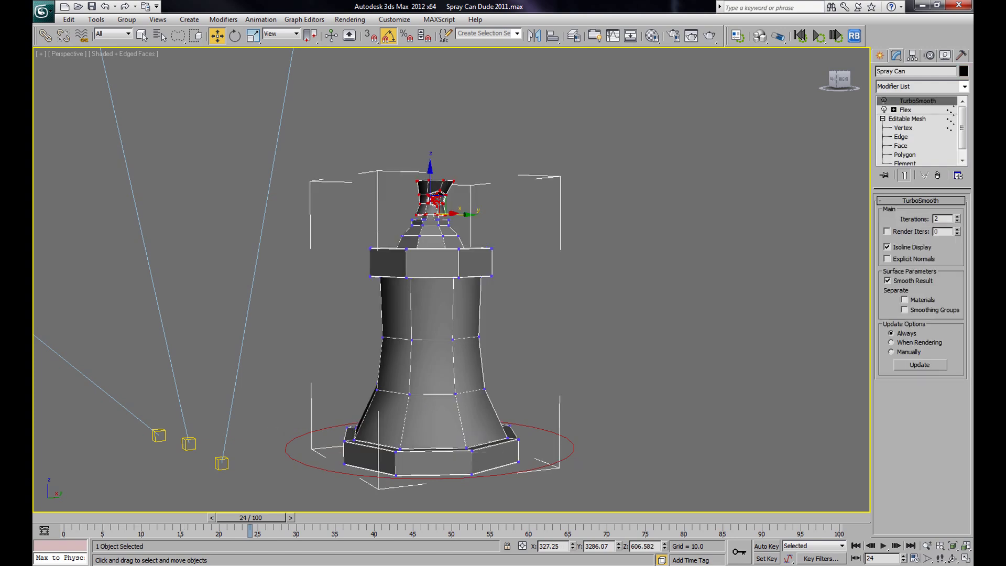
pyautogui.click(905, 109)
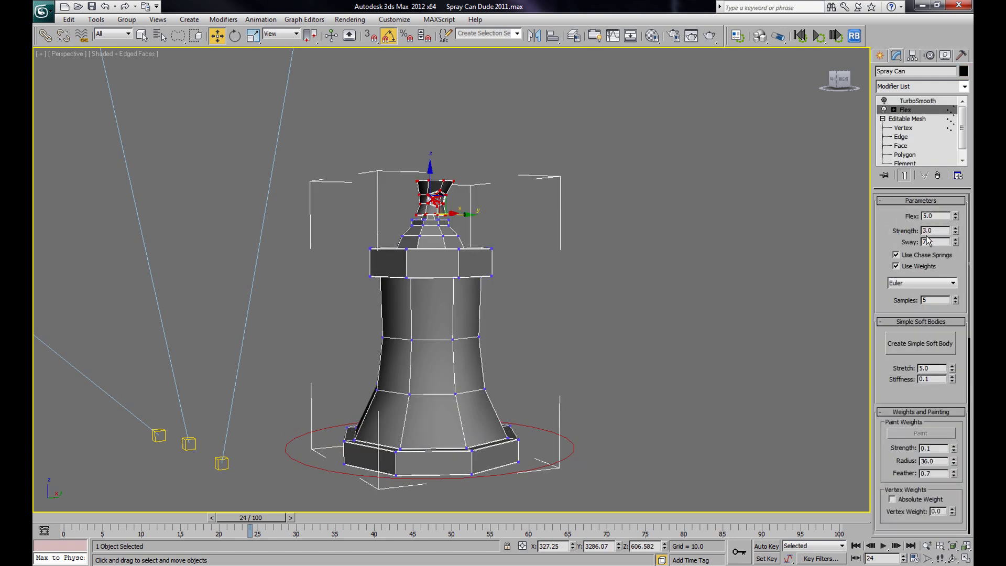
pyautogui.moveTo(935, 217); pyautogui.dragTo(906, 221)
pyautogui.write('1')
pyautogui.press('Return')
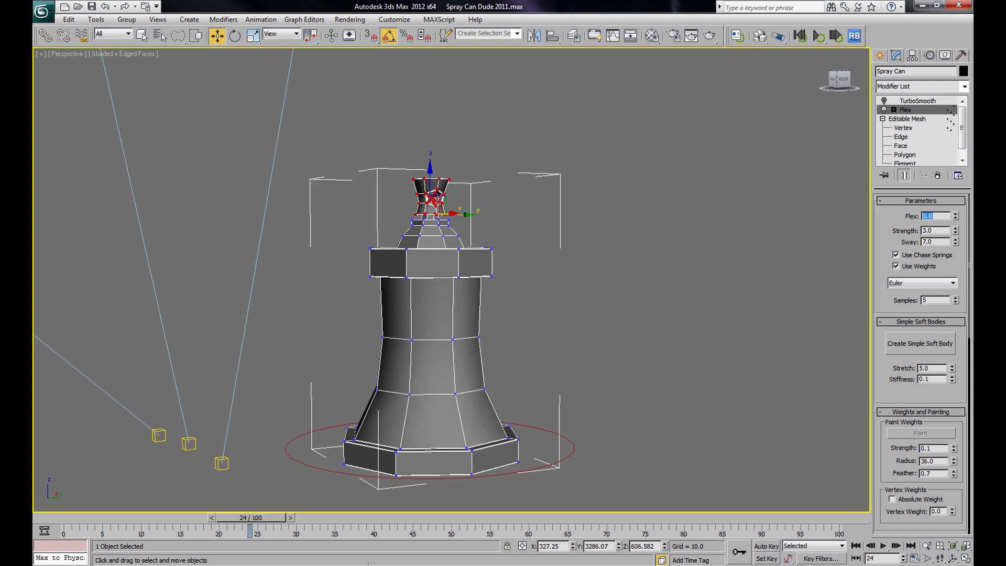
pyautogui.moveTo(252, 518)
pyautogui.mouseDown()
pyautogui.moveTo(79, 518)
pyautogui.moveTo(236, 519)
pyautogui.mouseUp()
pyautogui.moveTo(256, 553)
pyautogui.mouseDown()
pyautogui.moveTo(179, 552)
pyautogui.moveTo(294, 553)
pyautogui.moveTo(160, 562)
pyautogui.moveTo(273, 560)
pyautogui.mouseUp()
pyautogui.press('w')
# Turn on TurboSmooth to preview the smoothed can while scrubbing the timeline, and switch it off again
pyautogui.click(909, 101)
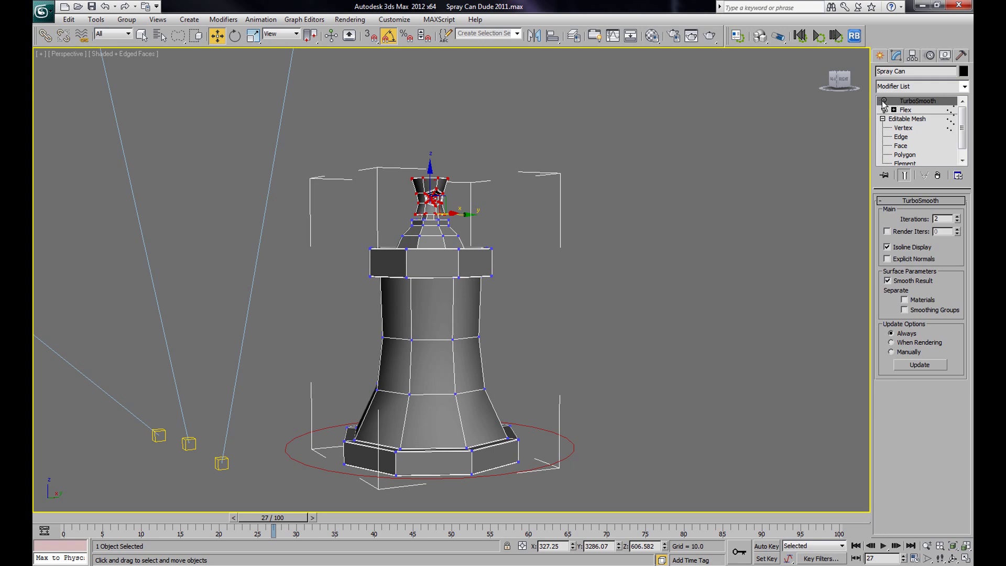
pyautogui.click(884, 102)
pyautogui.click(531, 271)
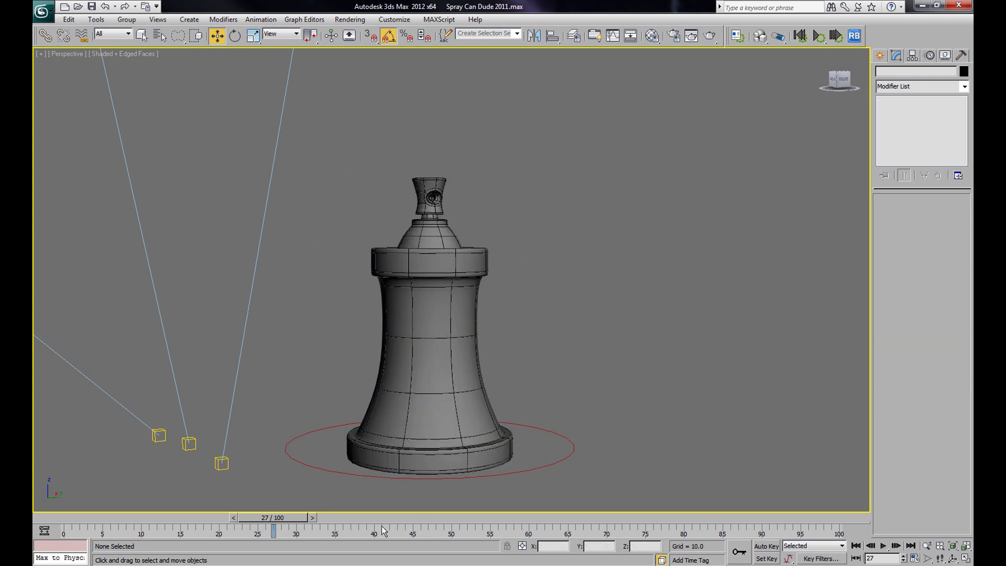
pyautogui.moveTo(281, 523); pyautogui.dragTo(300, 553)
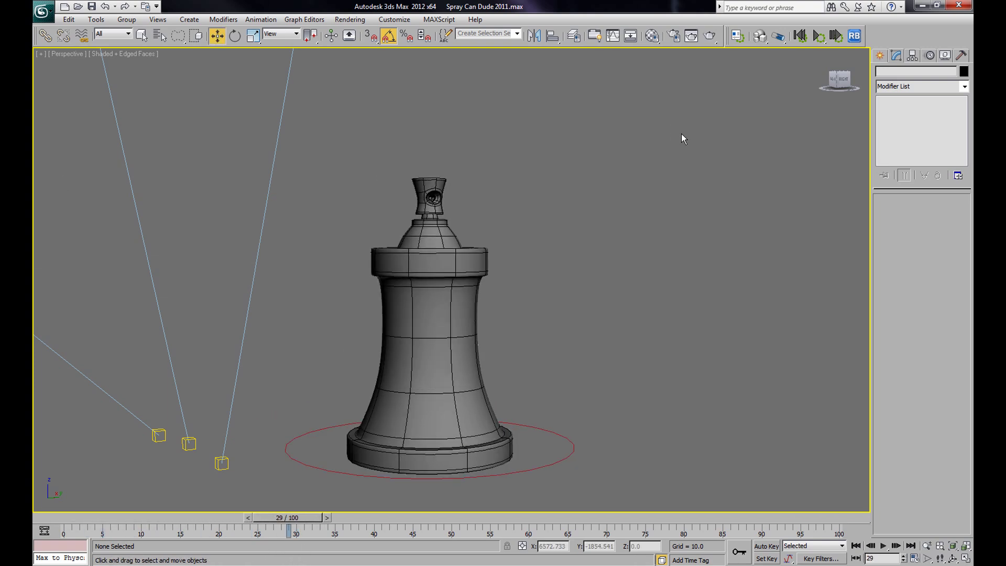
pyautogui.click(422, 326)
pyautogui.click(805, 153)
pyautogui.click(469, 255)
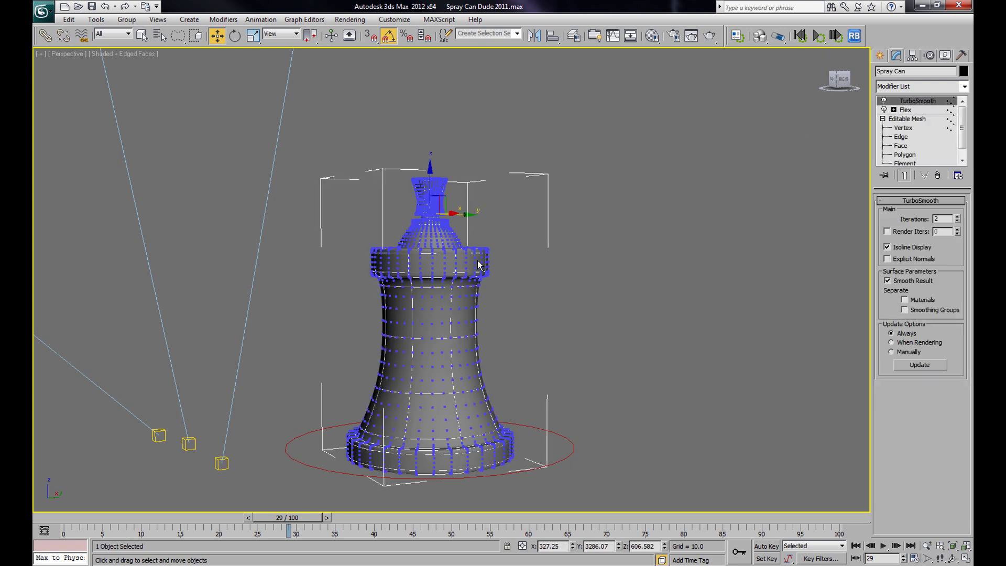
pyautogui.click(885, 101)
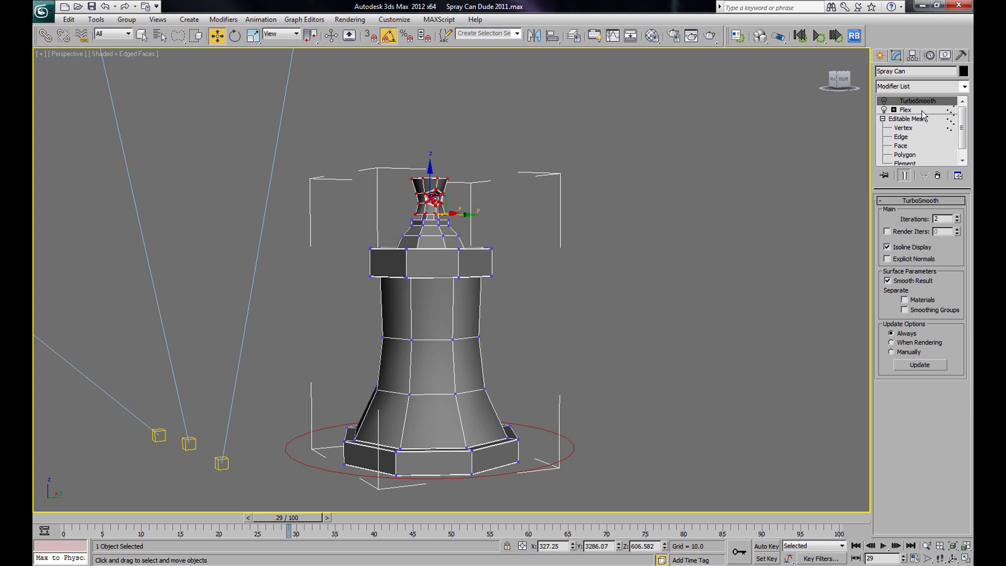
# Add an Edit Mesh modifier and a Bend modifier to the spray can above TurboSmooth
pyautogui.click(964, 87)
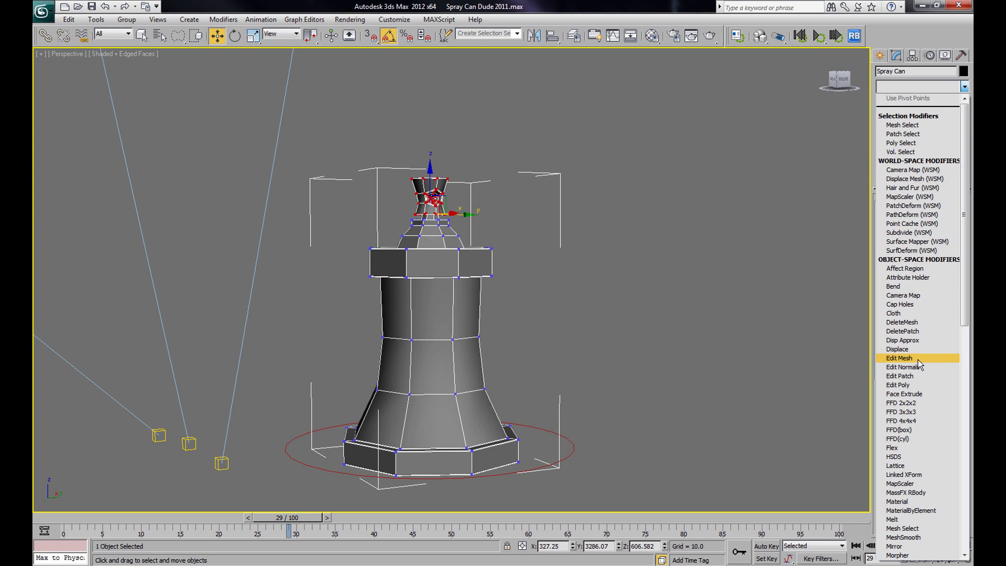
pyautogui.click(918, 359)
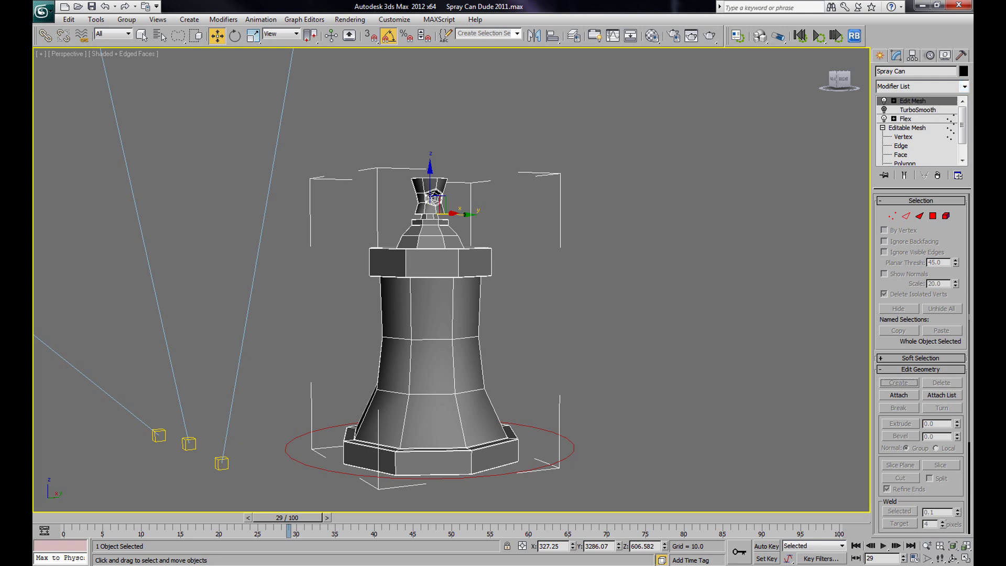
pyautogui.click(963, 87)
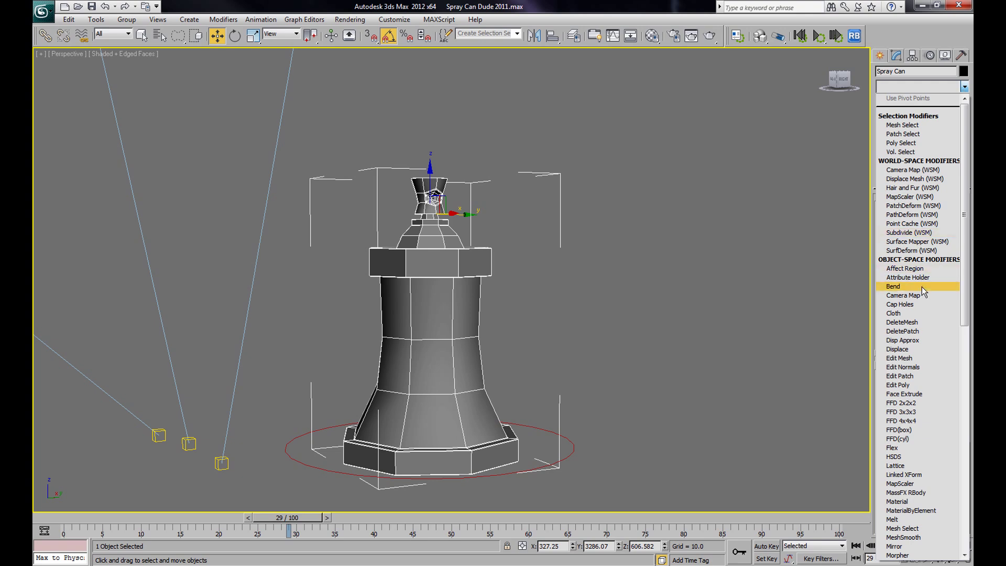
pyautogui.click(923, 287)
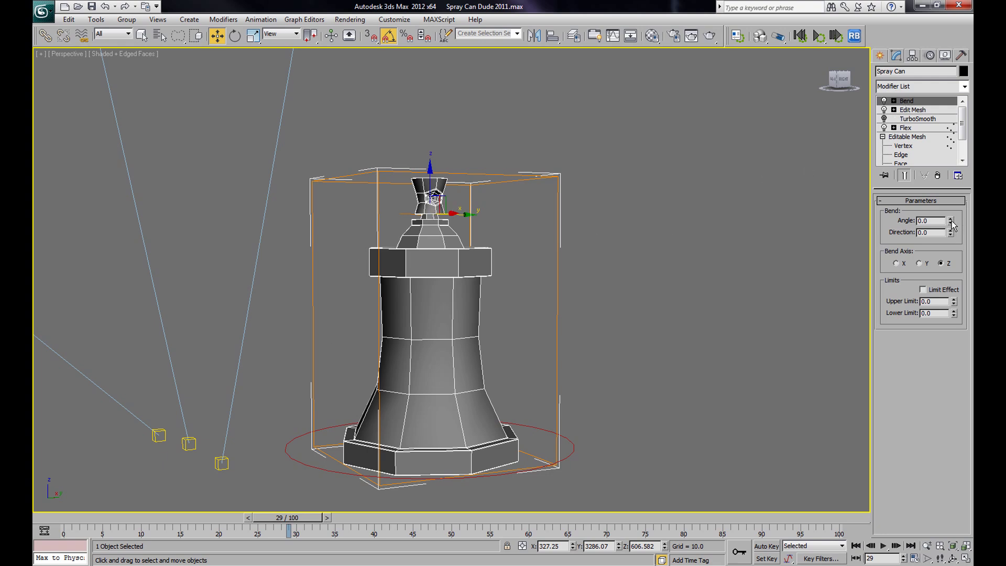
pyautogui.click(907, 112)
pyautogui.click(918, 101)
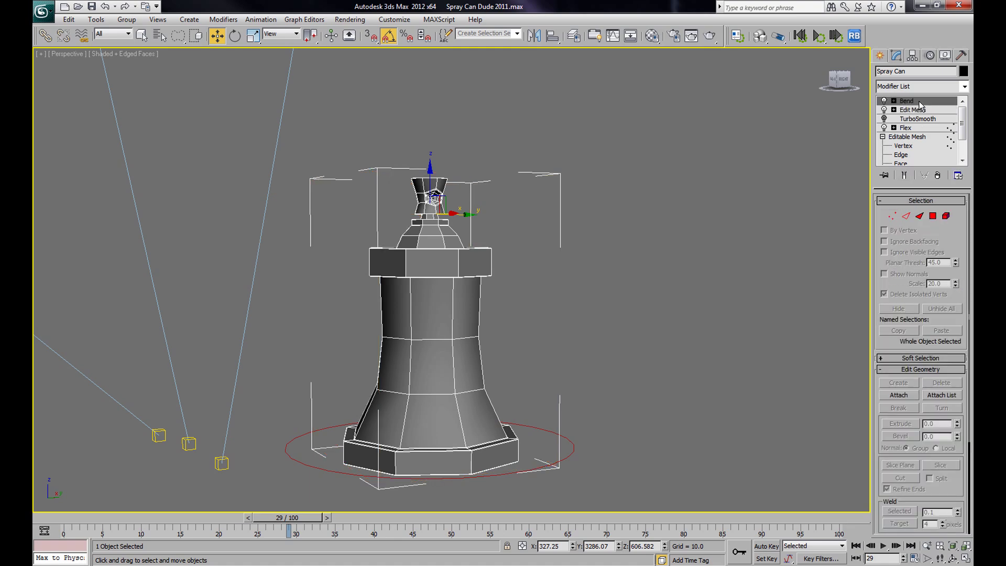
# Try out the Bend angle and direction on the spray can, ending at angle 100.5 and direction 0
pyautogui.moveTo(952, 223)
pyautogui.mouseDown()
pyautogui.moveTo(953, 427)
pyautogui.moveTo(931, 194)
pyautogui.moveTo(938, 131)
pyautogui.moveTo(961, 340)
pyautogui.moveTo(927, 130)
pyautogui.moveTo(964, 362)
pyautogui.moveTo(933, 107)
pyautogui.moveTo(968, 312)
pyautogui.moveTo(963, 286)
pyautogui.mouseUp()
pyautogui.rightClick(963, 286)
pyautogui.moveTo(950, 222); pyautogui.dragTo(962, 268)
pyautogui.moveTo(954, 232); pyautogui.dragTo(944, 267)
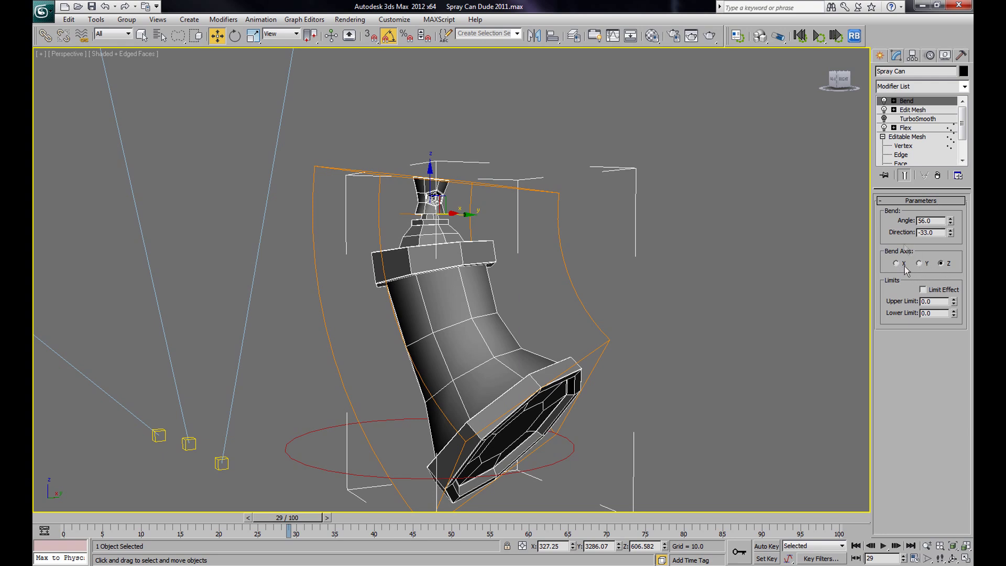
pyautogui.moveTo(952, 220); pyautogui.dragTo(950, 239)
pyautogui.doubleClick(940, 235)
pyautogui.write('00.5')
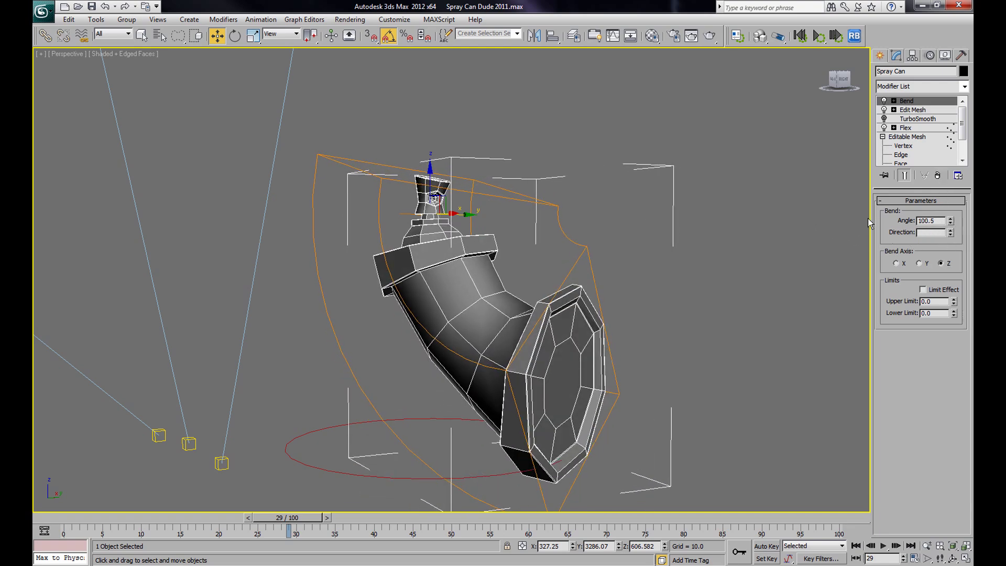
pyautogui.press('Return')
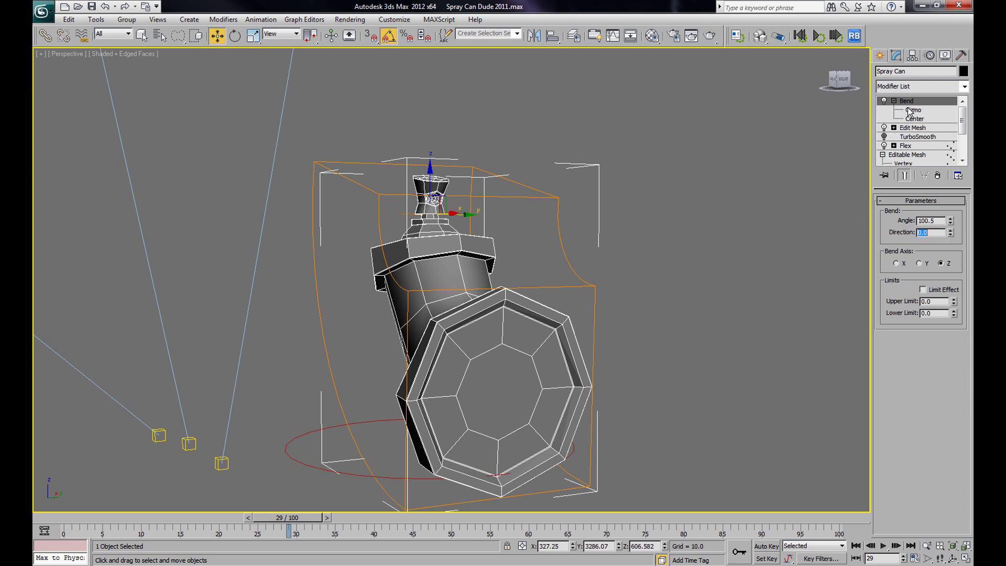
# Move the Bend gizmo down from the nozzle to the base of the spray can
pyautogui.click(912, 111)
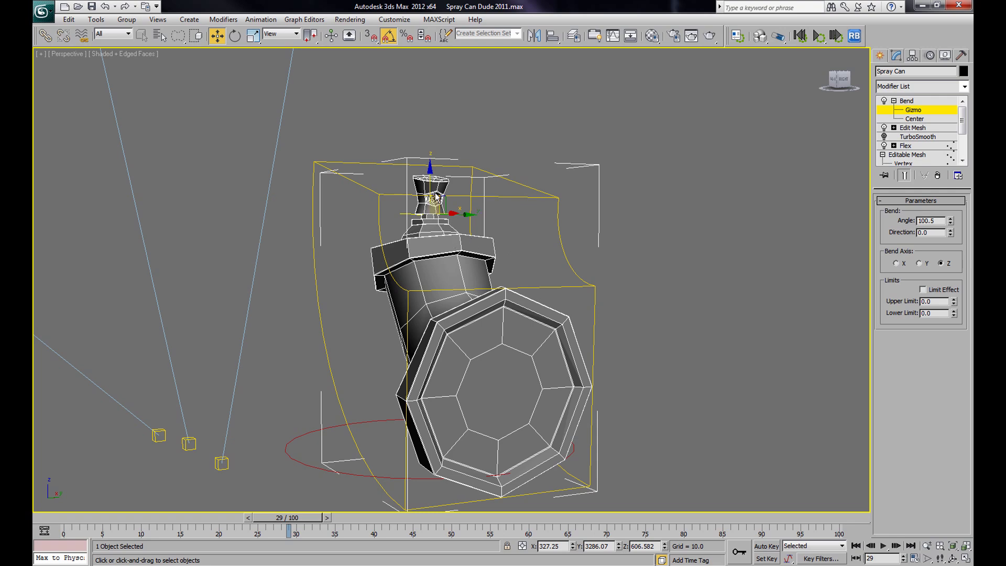
pyautogui.moveTo(432, 189); pyautogui.dragTo(448, 422)
pyautogui.scroll(-3, 551, 400)
pyautogui.moveTo(552, 401); pyautogui.dragTo(552, 341, button='middle')
pyautogui.scroll(5, 597, 346)
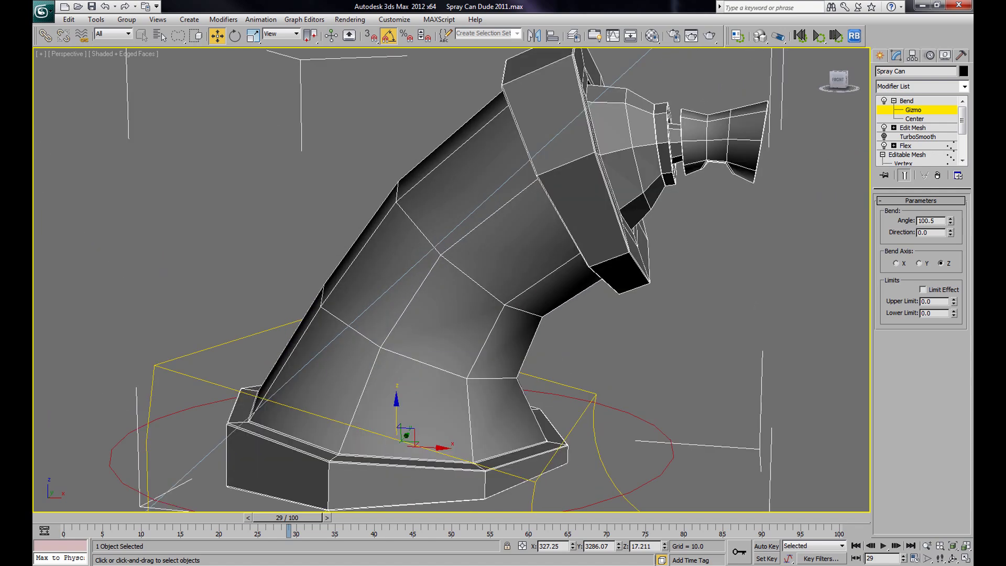
pyautogui.scroll(-4, 367, 376)
pyautogui.keyDown('alt'); pyautogui.moveTo(367, 375); pyautogui.dragTo(463, 369, button='middle'); pyautogui.keyUp('alt')
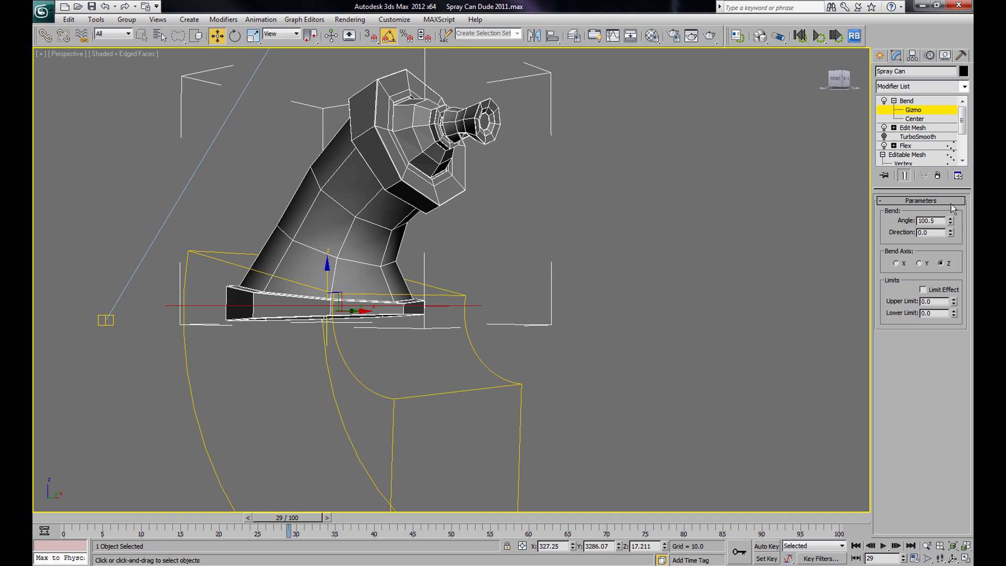
# Set the spray can's Bend angle to -43 and inspect the leaning body from another side
pyautogui.moveTo(951, 222); pyautogui.dragTo(736, 361)
pyautogui.moveTo(353, 197); pyautogui.dragTo(478, 322, button='middle')
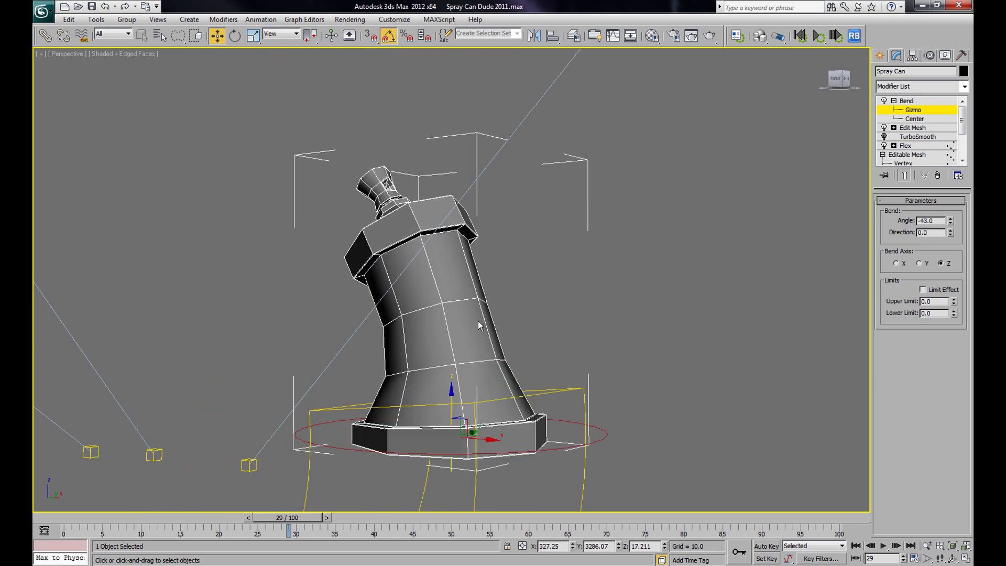
pyautogui.moveTo(754, 278)
pyautogui.keyDown('alt'); pyautogui.mouseDown(button='middle')
pyautogui.moveTo(644, 294)
pyautogui.moveTo(668, 270)
pyautogui.moveTo(545, 261)
pyautogui.mouseUp(button='middle'); pyautogui.keyUp('alt')
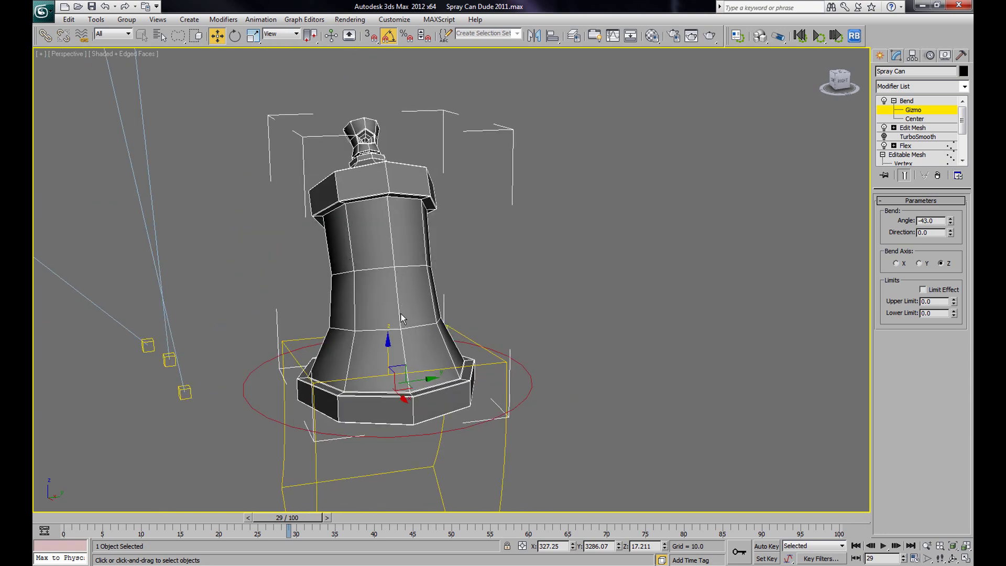
# Create a cylinder about 101 in radius and 486 high beside the can, with 1 height segment
pyautogui.click(880, 55)
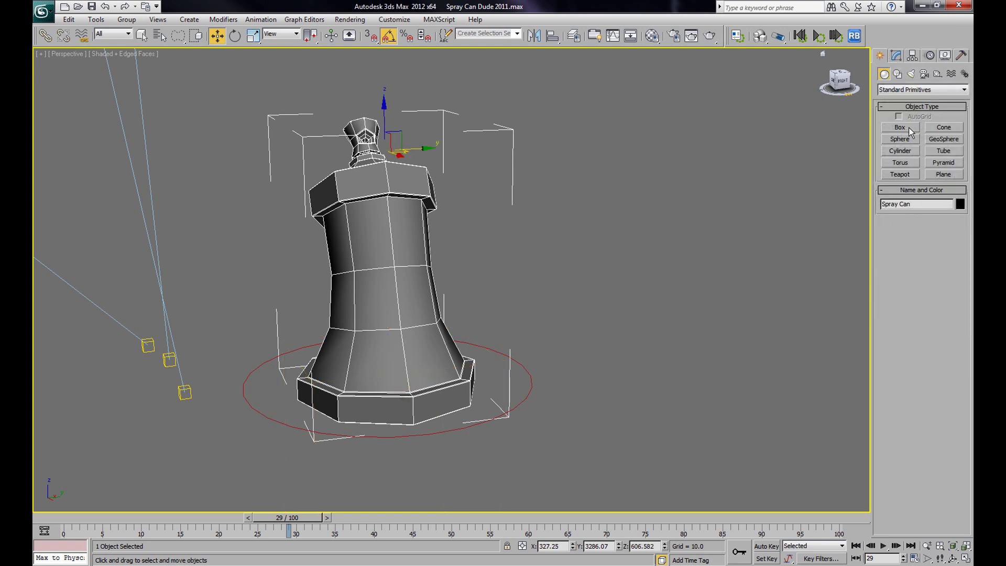
pyautogui.click(901, 151)
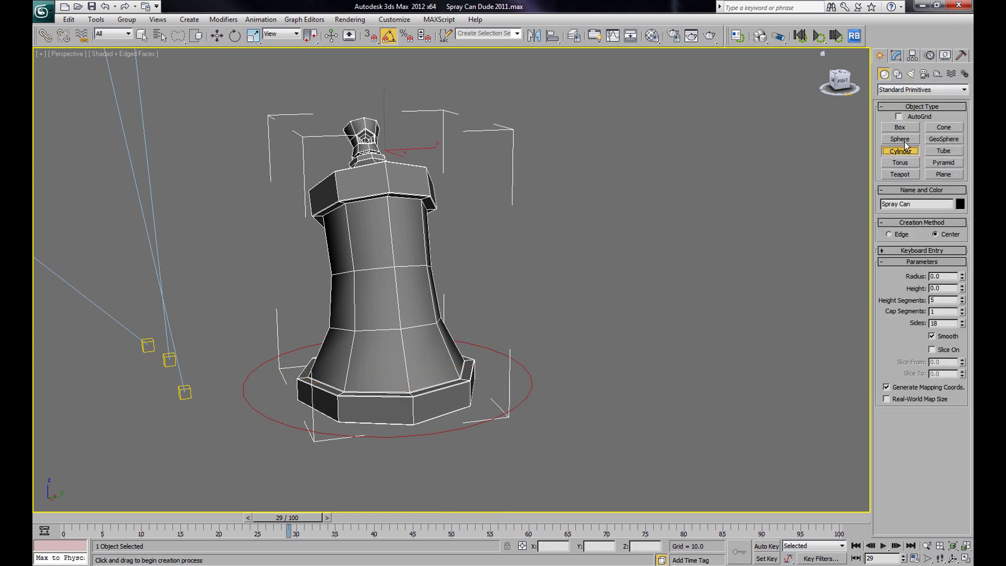
pyautogui.moveTo(632, 357); pyautogui.dragTo(633, 366)
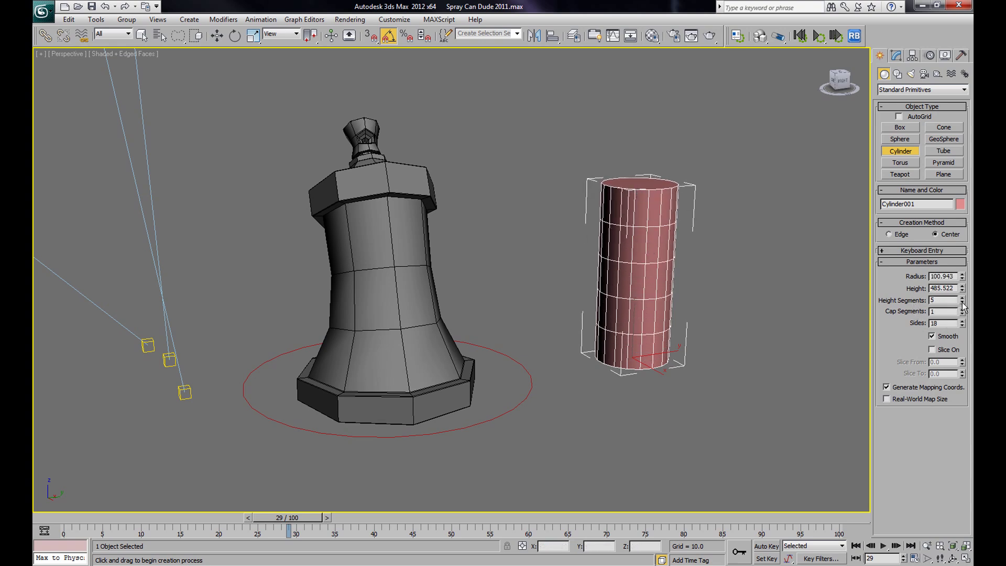
pyautogui.moveTo(963, 307)
pyautogui.mouseDown()
pyautogui.moveTo(968, 330)
pyautogui.moveTo(968, 283)
pyautogui.moveTo(966, 317)
pyautogui.mouseUp()
pyautogui.click(897, 56)
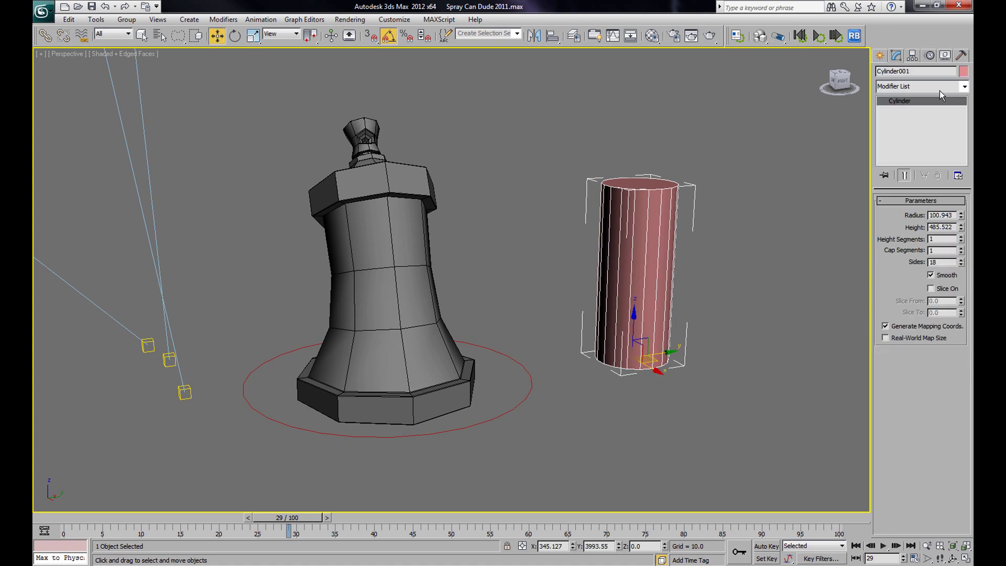
# Add a Bend modifier to the cylinder and set its angle to 83
pyautogui.click(963, 87)
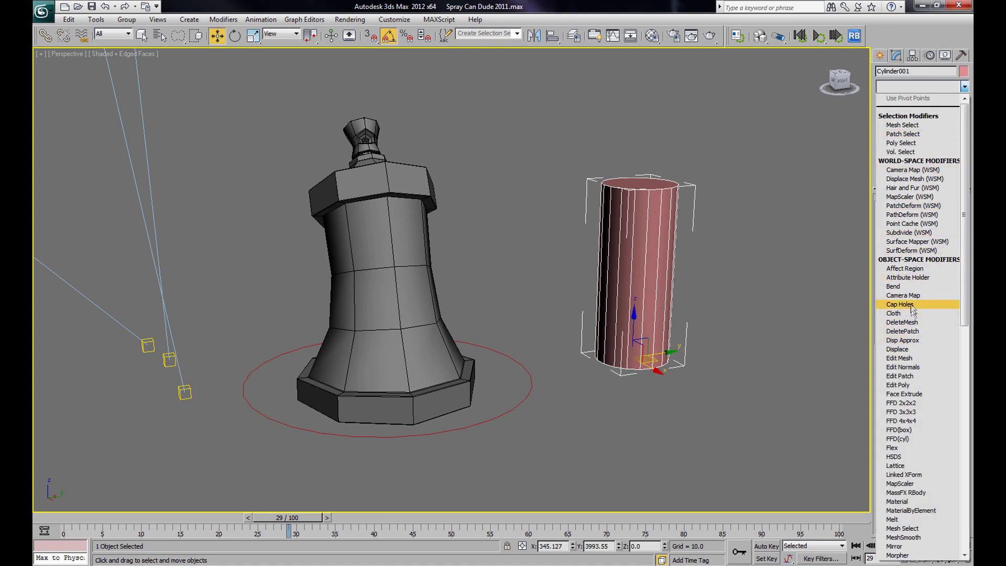
pyautogui.click(909, 286)
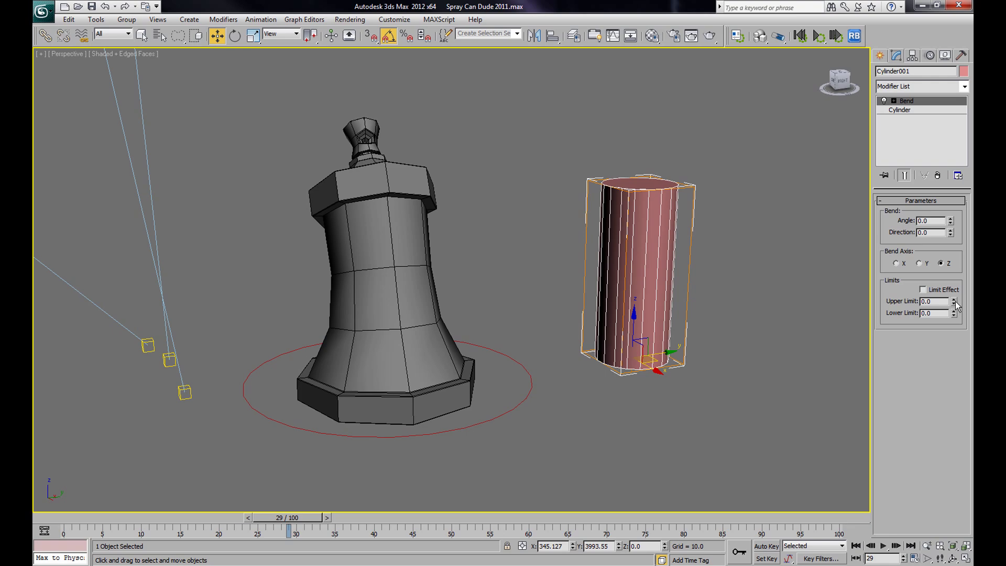
pyautogui.moveTo(950, 221); pyautogui.dragTo(934, 128)
pyautogui.keyDown('alt'); pyautogui.moveTo(602, 344); pyautogui.dragTo(659, 333, button='middle'); pyautogui.keyUp('alt')
pyautogui.moveTo(700, 289); pyautogui.dragTo(659, 335, button='middle')
pyautogui.scroll(3, 659, 335)
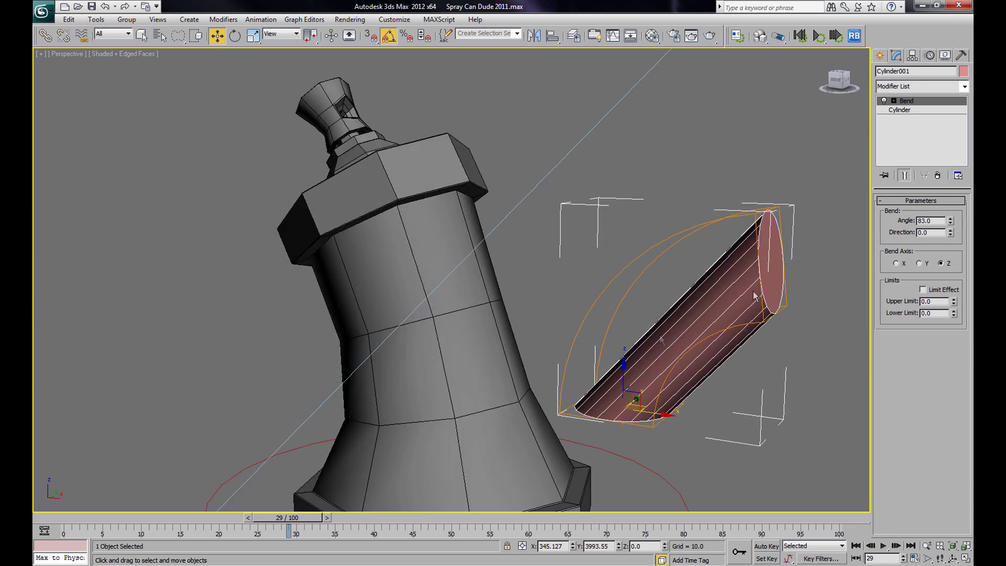
# Set the cylinder's height segments to 18 and vary its Bend direction to examine the deformation
pyautogui.click(906, 109)
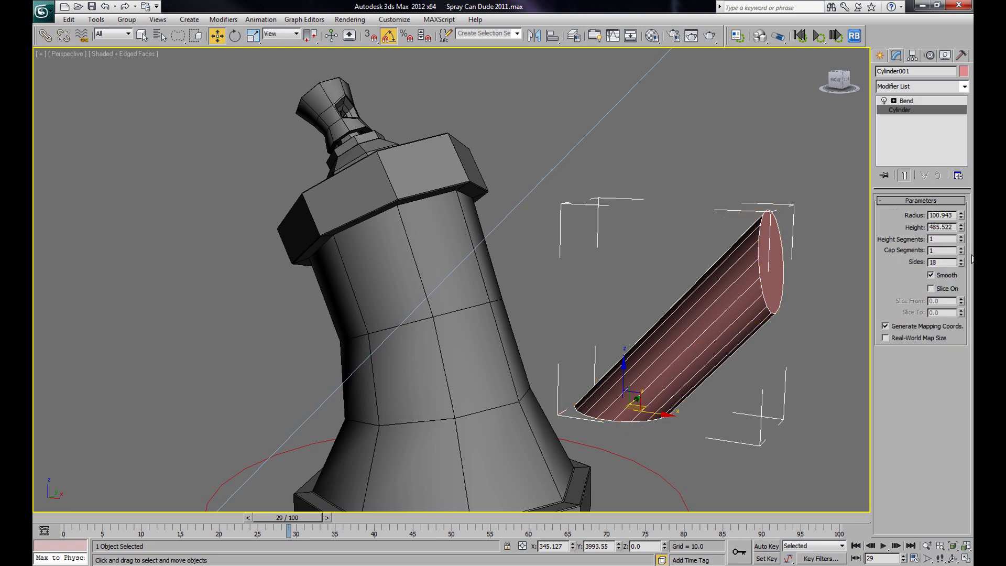
pyautogui.moveTo(962, 241); pyautogui.dragTo(956, 179)
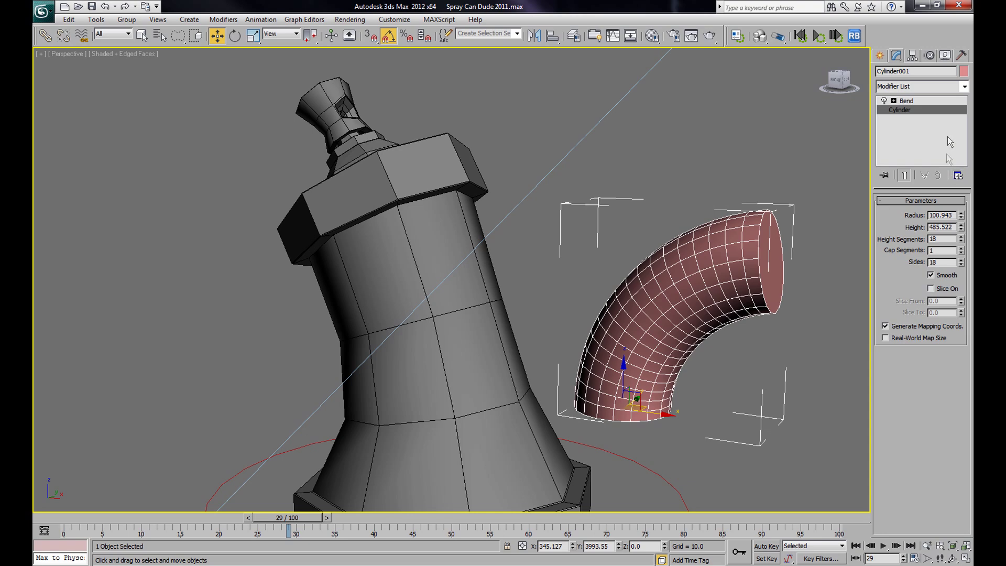
pyautogui.click(926, 101)
pyautogui.moveTo(952, 235); pyautogui.dragTo(956, 266)
pyautogui.scroll(-3, 657, 353)
pyautogui.keyDown('alt'); pyautogui.moveTo(780, 240); pyautogui.dragTo(579, 247, button='middle'); pyautogui.keyUp('alt')
# Delete the demonstration cylinder beside the spray can
pyautogui.click(579, 250)
pyautogui.click(644, 267)
pyautogui.press('Delete')
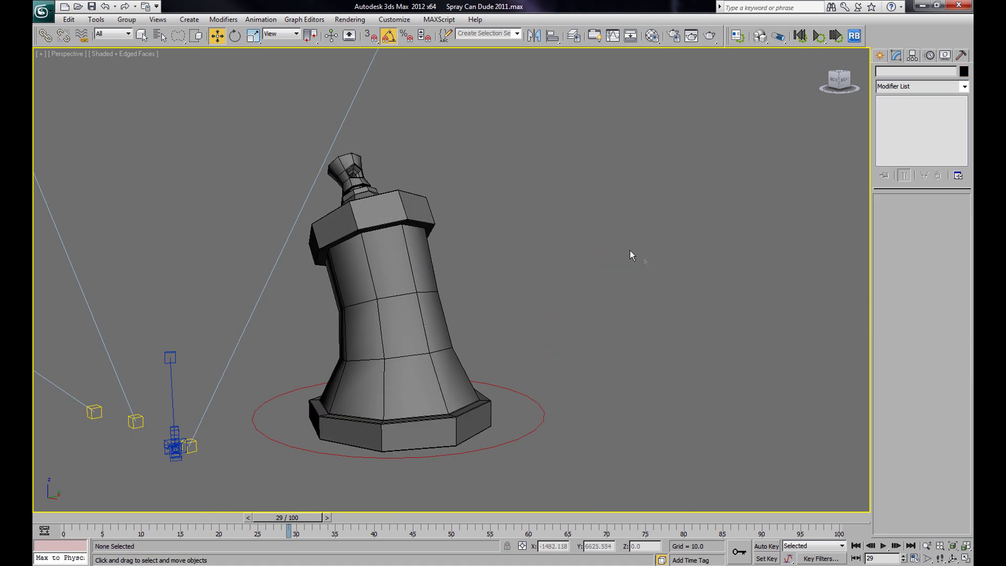
# Select the spray can's Bend gizmo and lower it about 17 units at the can's base
pyautogui.click(410, 315)
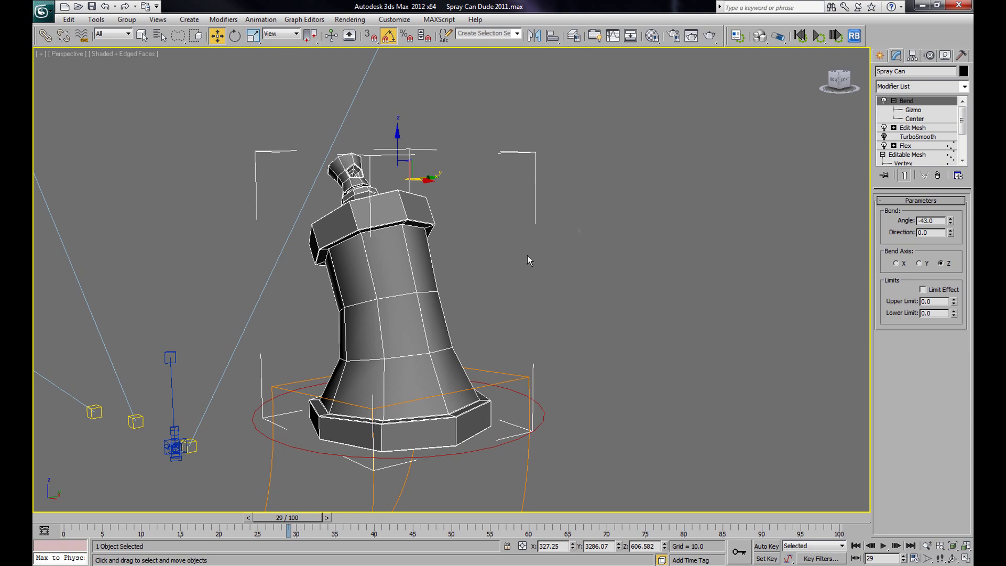
pyautogui.scroll(-4, 527, 256)
pyautogui.click(912, 110)
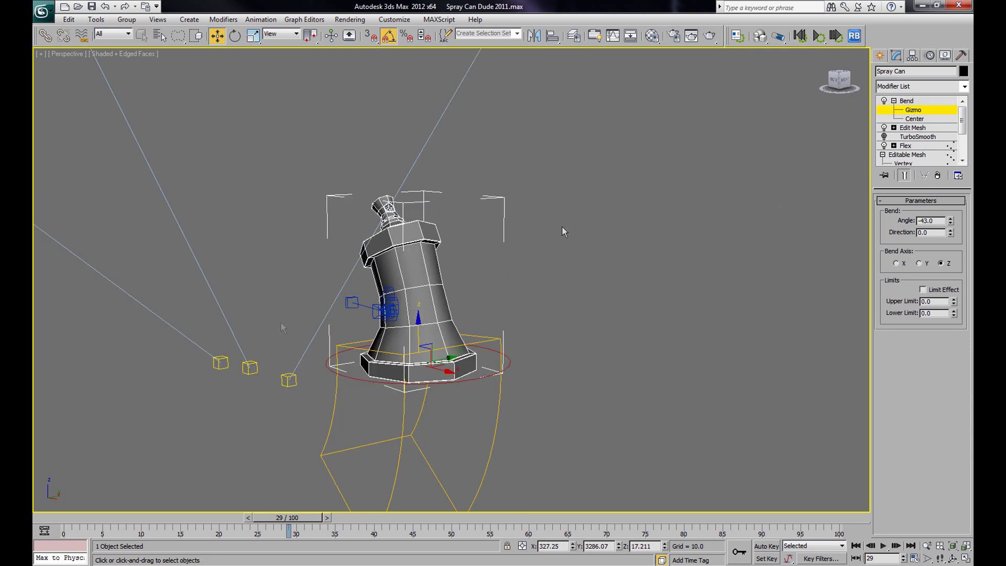
pyautogui.moveTo(418, 338)
pyautogui.mouseDown()
pyautogui.moveTo(419, 316)
pyautogui.moveTo(426, 345)
pyautogui.mouseUp()
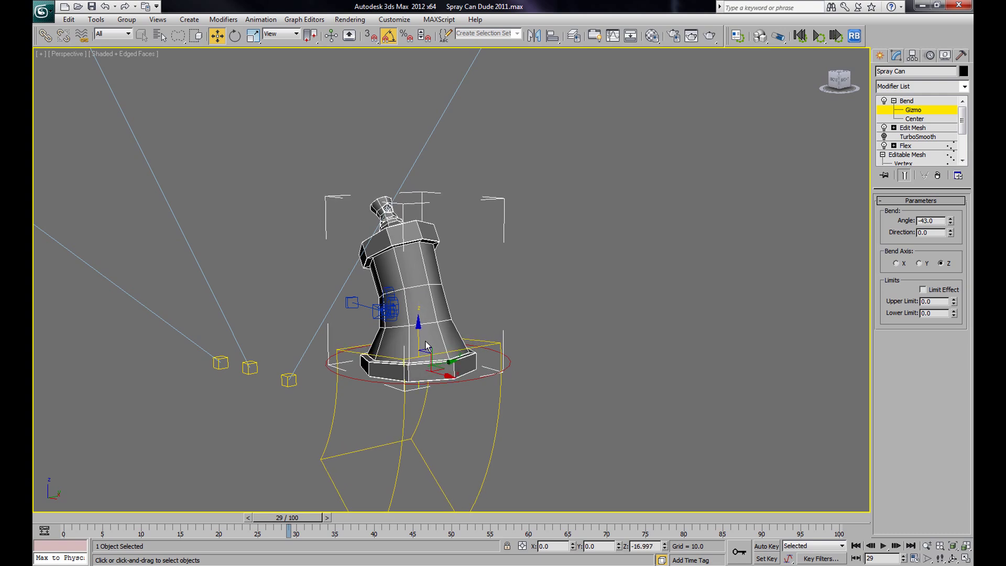
# Turn on Auto Key at frame 3 and key the spray can's Bend angle at -2
pyautogui.moveTo(307, 523); pyautogui.dragTo(103, 523)
pyautogui.scroll(-3, 209, 302)
pyautogui.moveTo(212, 299); pyautogui.dragTo(479, 314, button='middle')
pyautogui.scroll(2, 257, 314)
pyautogui.moveTo(257, 314)
pyautogui.mouseDown(button='middle')
pyautogui.moveTo(289, 353)
pyautogui.moveTo(423, 361)
pyautogui.mouseUp(button='middle')
pyautogui.scroll(1, 290, 355)
pyautogui.scroll(2, 422, 361)
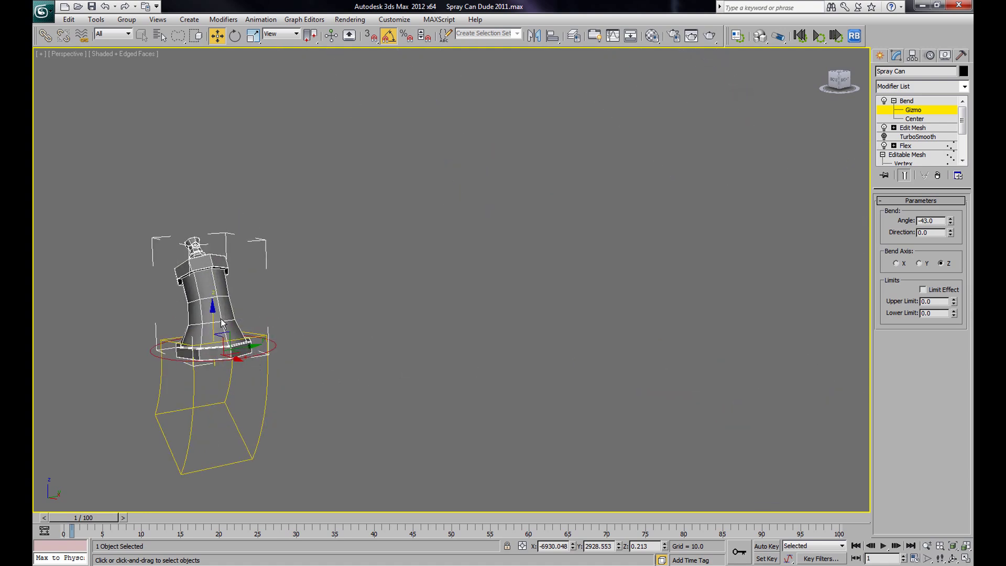
pyautogui.moveTo(221, 318); pyautogui.dragTo(425, 313, button='middle')
pyautogui.scroll(4, 424, 314)
pyautogui.scroll(-3, 425, 313)
pyautogui.moveTo(499, 339)
pyautogui.keyDown('alt'); pyautogui.mouseDown(button='middle')
pyautogui.moveTo(523, 336)
pyautogui.moveTo(509, 340)
pyautogui.mouseUp(button='middle'); pyautogui.keyUp('alt')
pyautogui.moveTo(93, 521)
pyautogui.mouseDown()
pyautogui.moveTo(158, 521)
pyautogui.moveTo(107, 545)
pyautogui.mouseUp()
pyautogui.press('w')
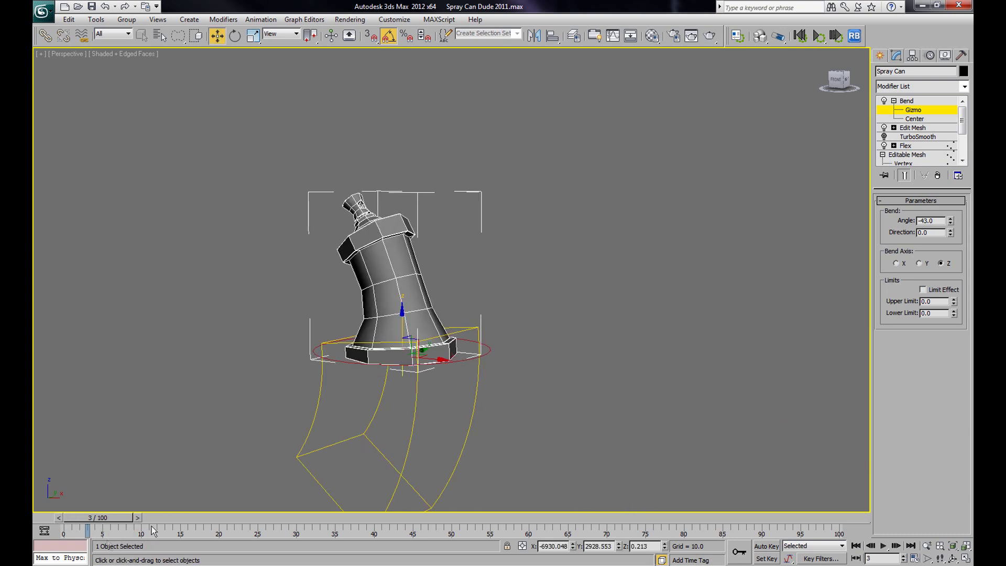
pyautogui.click(771, 548)
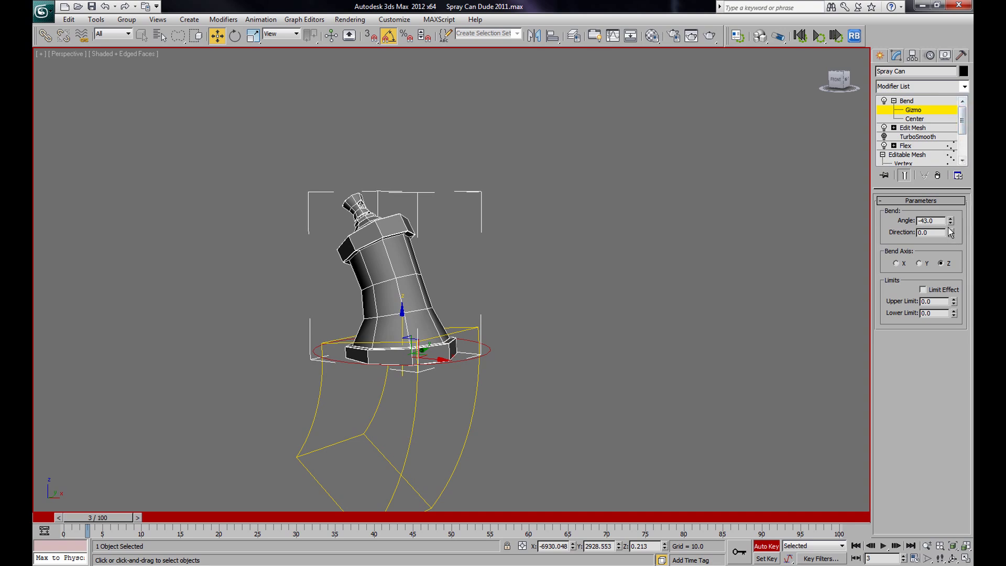
pyautogui.moveTo(950, 224); pyautogui.dragTo(949, 181)
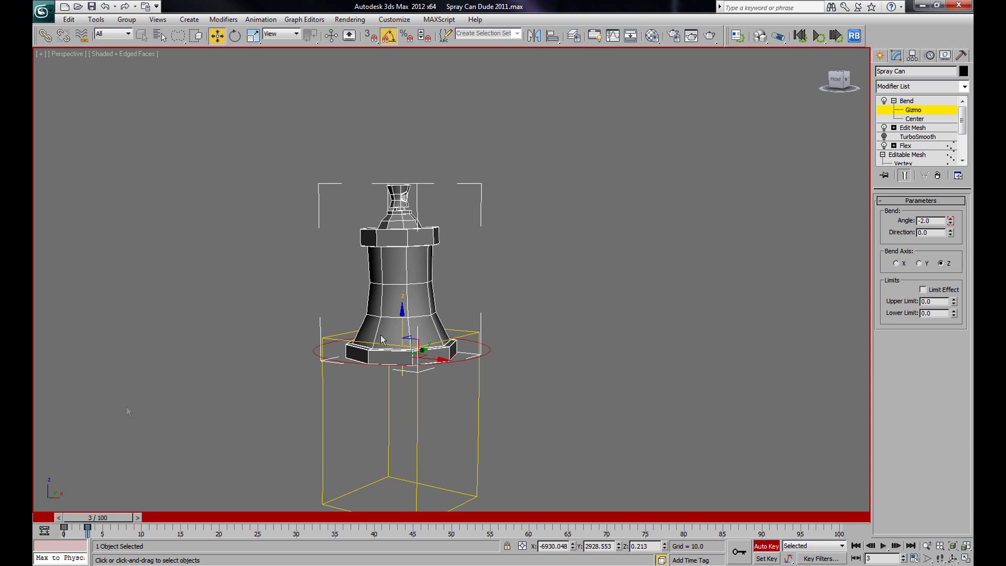
# At frame 5, key the Bend angle at -70.5 and raise the Bend gizmo to the middle of the can
pyautogui.moveTo(140, 519); pyautogui.dragTo(160, 520)
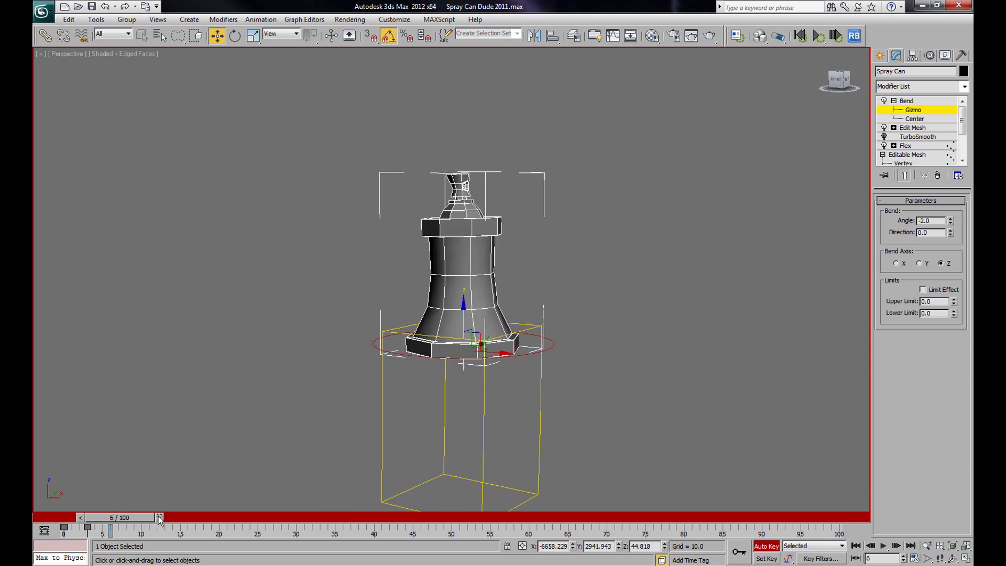
pyautogui.moveTo(74, 520); pyautogui.dragTo(66, 519)
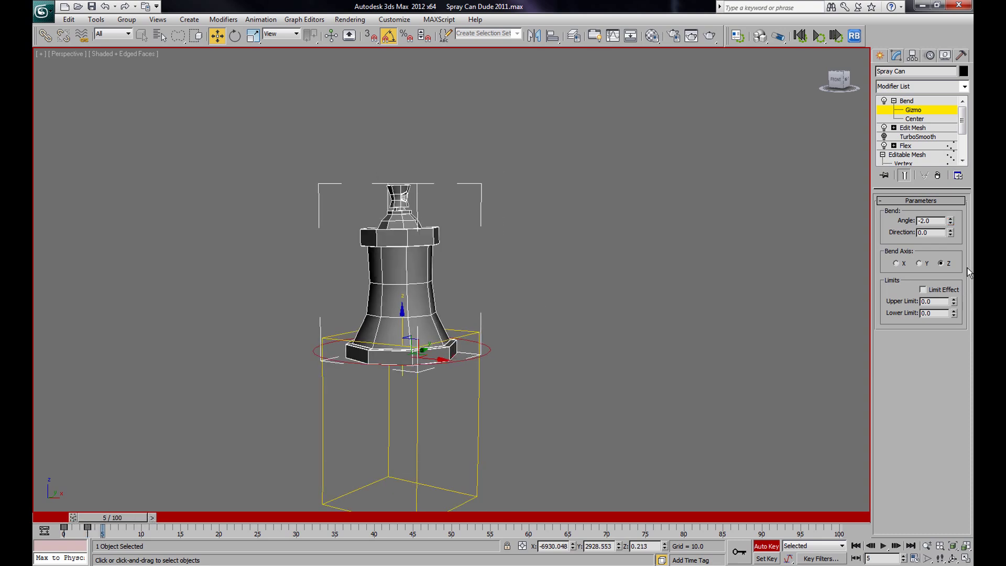
pyautogui.moveTo(956, 229); pyautogui.dragTo(967, 303)
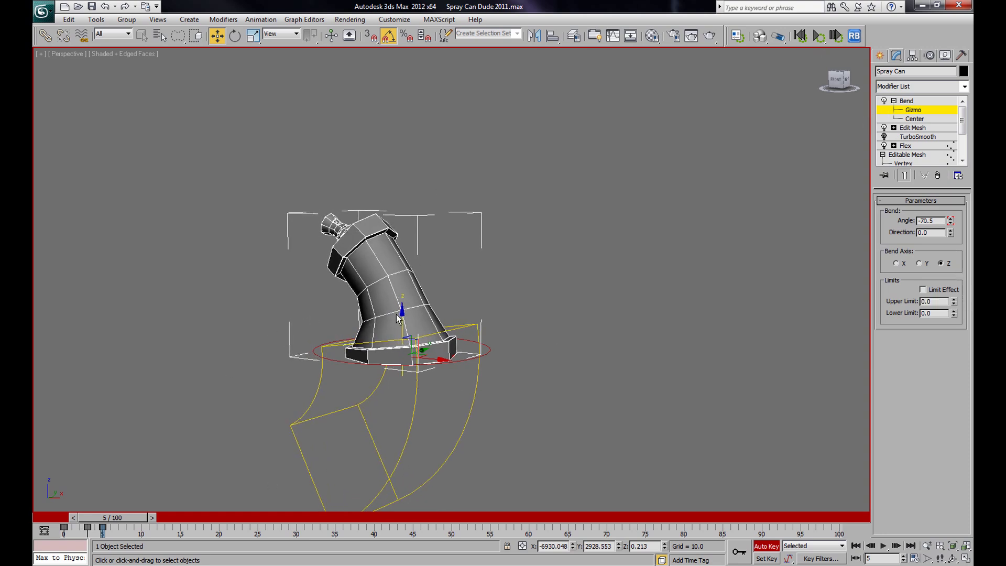
pyautogui.moveTo(404, 324); pyautogui.dragTo(408, 257)
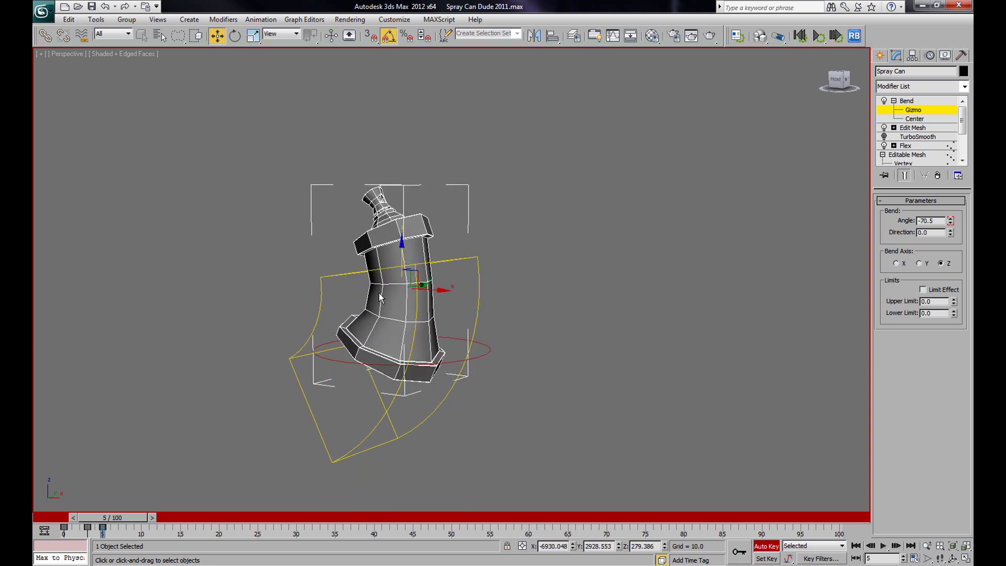
# Switch to the camera view and key the Bend angle at -154 on frame 11
pyautogui.moveTo(129, 519); pyautogui.dragTo(172, 550)
pyautogui.press('c')
pyautogui.press('w')
pyautogui.moveTo(952, 223); pyautogui.dragTo(935, 313)
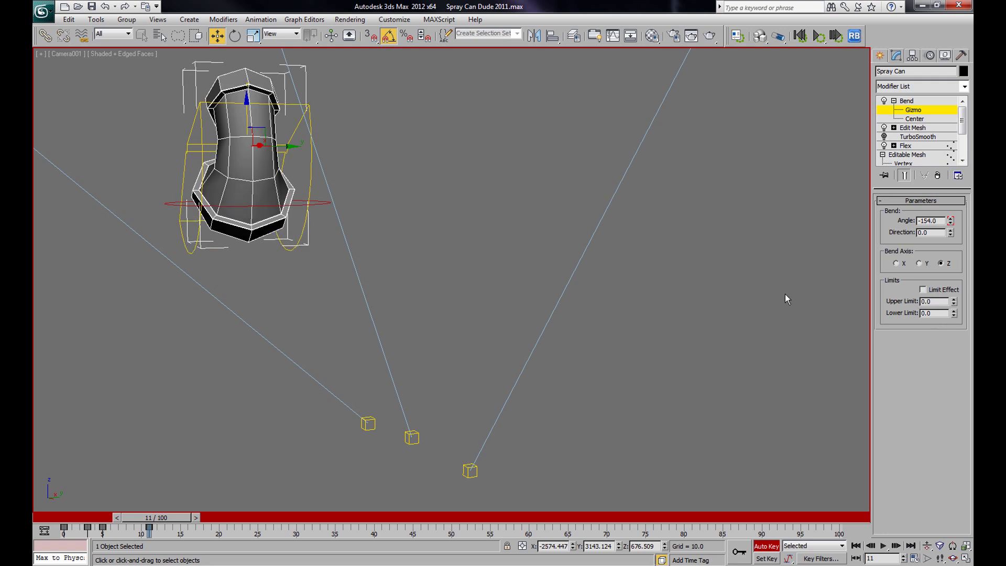
# Key the Bend angle at 108 on frame 12 and move that key to frame 15
pyautogui.moveTo(173, 523); pyautogui.dragTo(197, 523)
pyautogui.press('w')
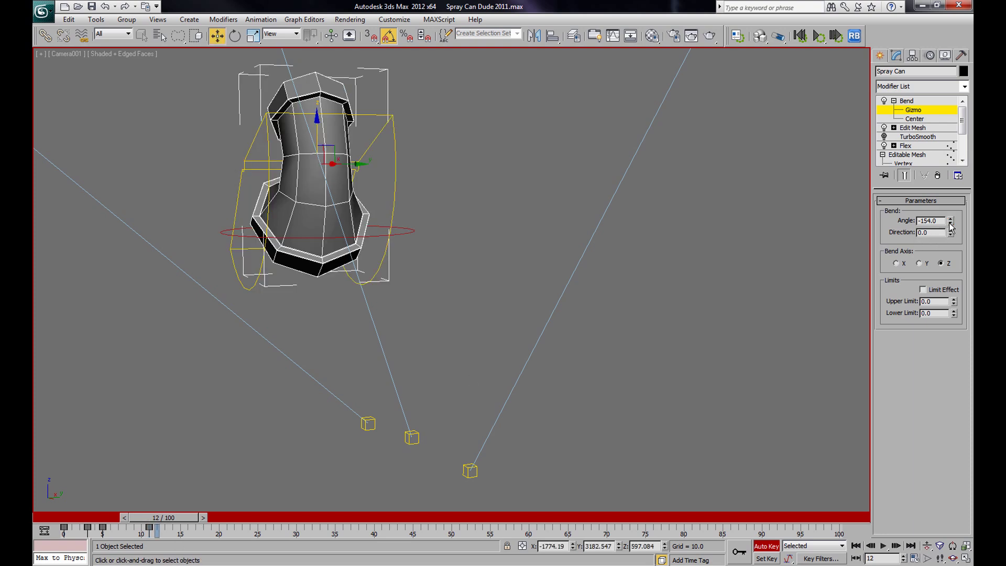
pyautogui.moveTo(951, 225); pyautogui.dragTo(951, 160)
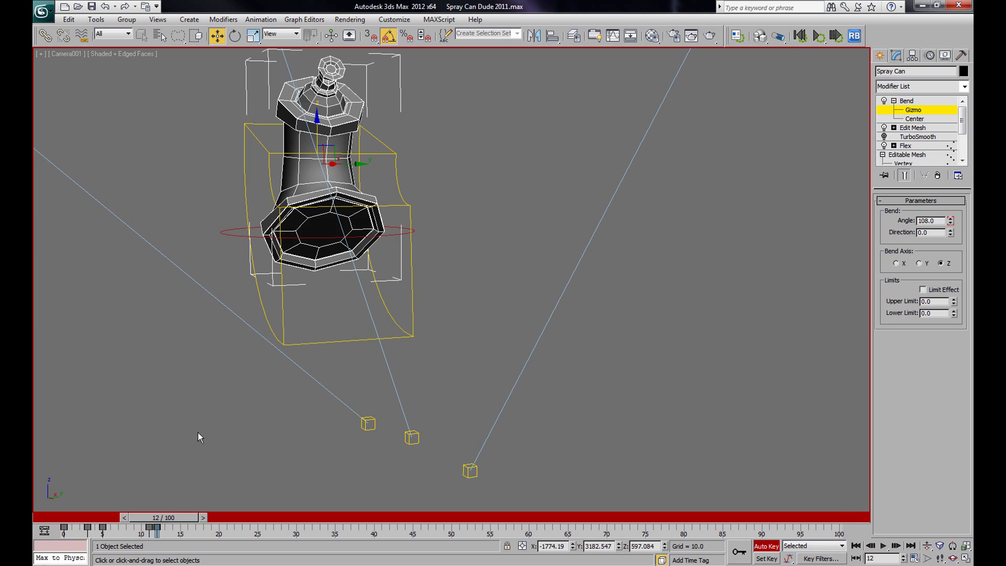
pyautogui.moveTo(158, 530); pyautogui.dragTo(230, 539)
# At frame 18, try a Bend angle of -0.5 and replace it with 118.5
pyautogui.press('w')
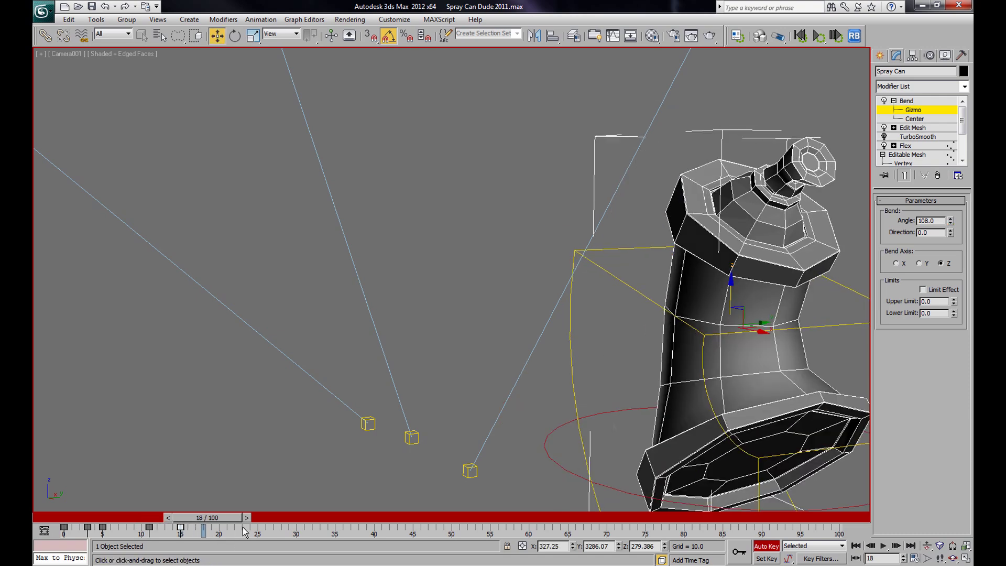
pyautogui.moveTo(950, 229); pyautogui.dragTo(955, 345)
pyautogui.moveTo(232, 518); pyautogui.dragTo(235, 561)
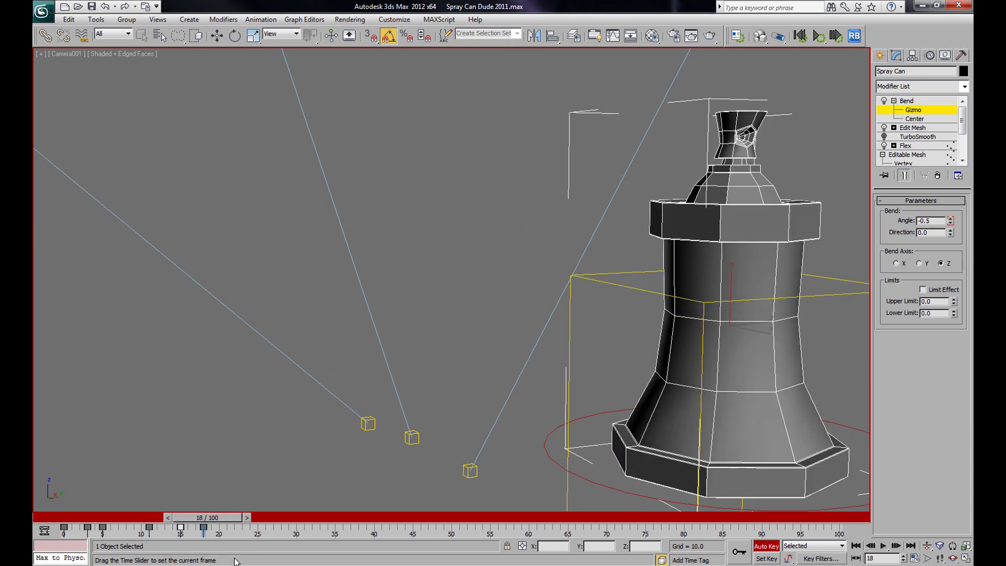
pyautogui.press('w')
pyautogui.moveTo(953, 225); pyautogui.dragTo(943, 88)
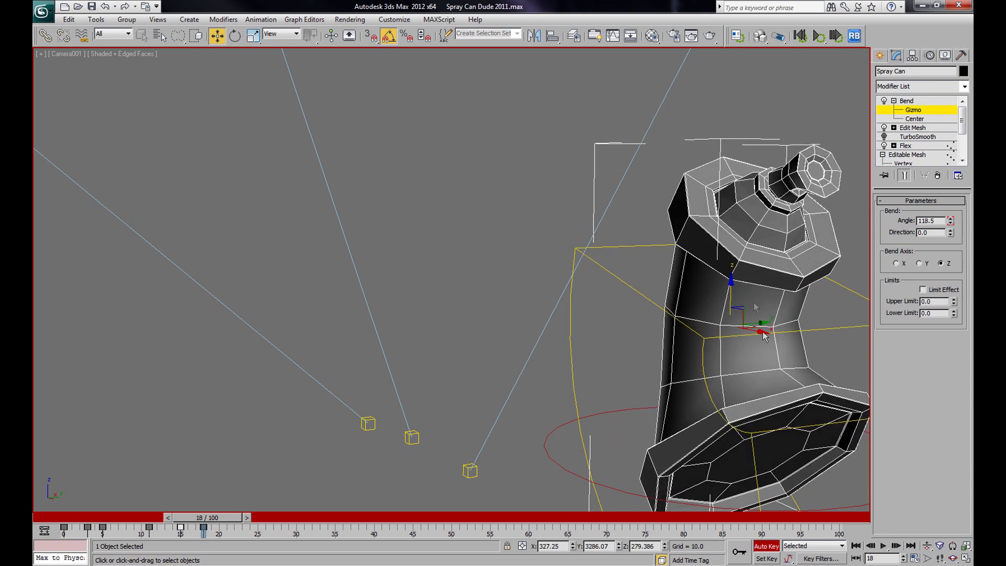
# Lower the Bend gizmo at frame 16, and at frame 18 move it down to the base of the can
pyautogui.moveTo(203, 523); pyautogui.dragTo(199, 520)
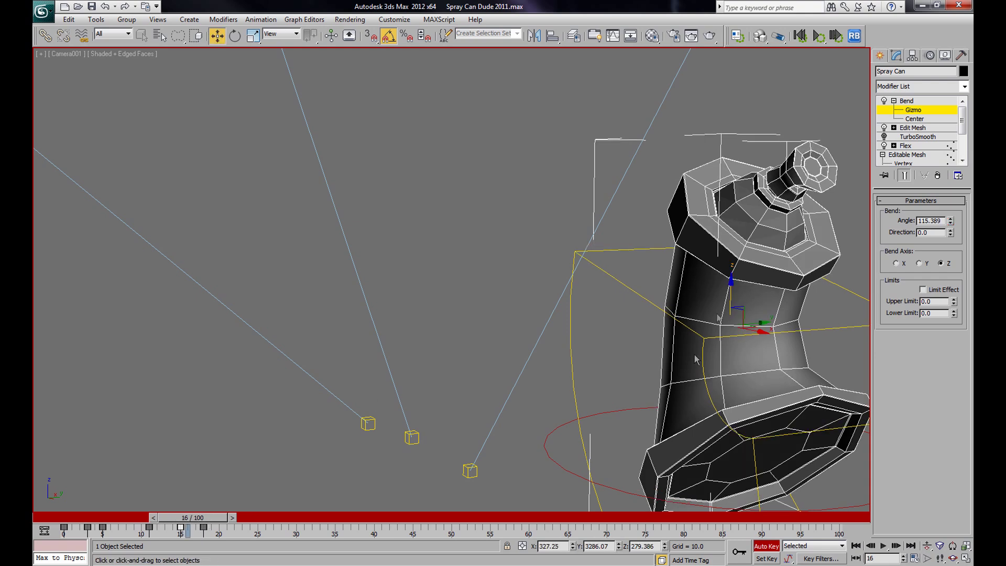
pyautogui.moveTo(727, 298); pyautogui.dragTo(740, 376)
pyautogui.moveTo(216, 522); pyautogui.dragTo(235, 530)
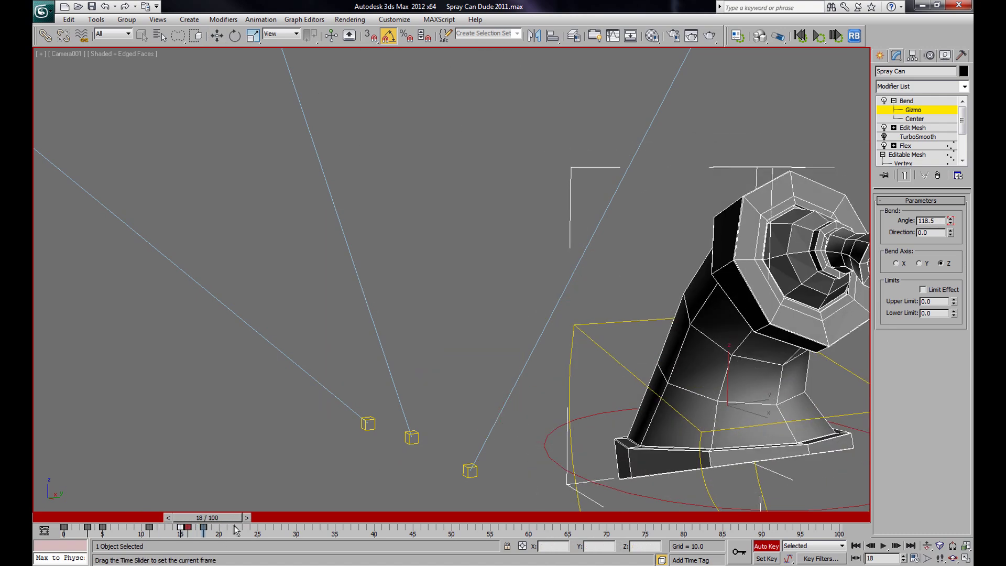
pyautogui.press('w')
pyautogui.moveTo(728, 370); pyautogui.dragTo(732, 428)
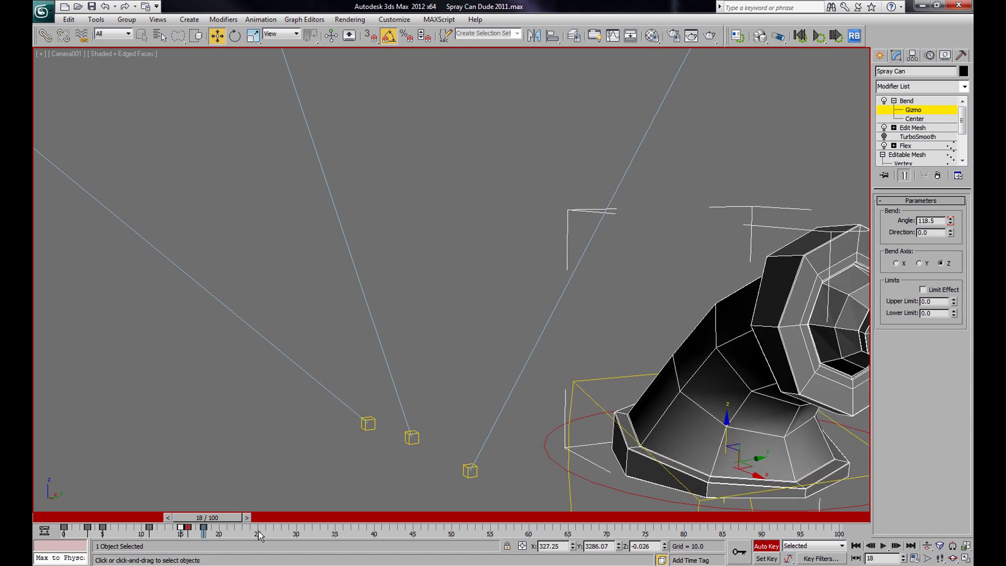
# Key the Bend angle at 137.5 on frame 20 and at -60.5 on frame 22
pyautogui.moveTo(202, 527); pyautogui.dragTo(223, 549)
pyautogui.press('w')
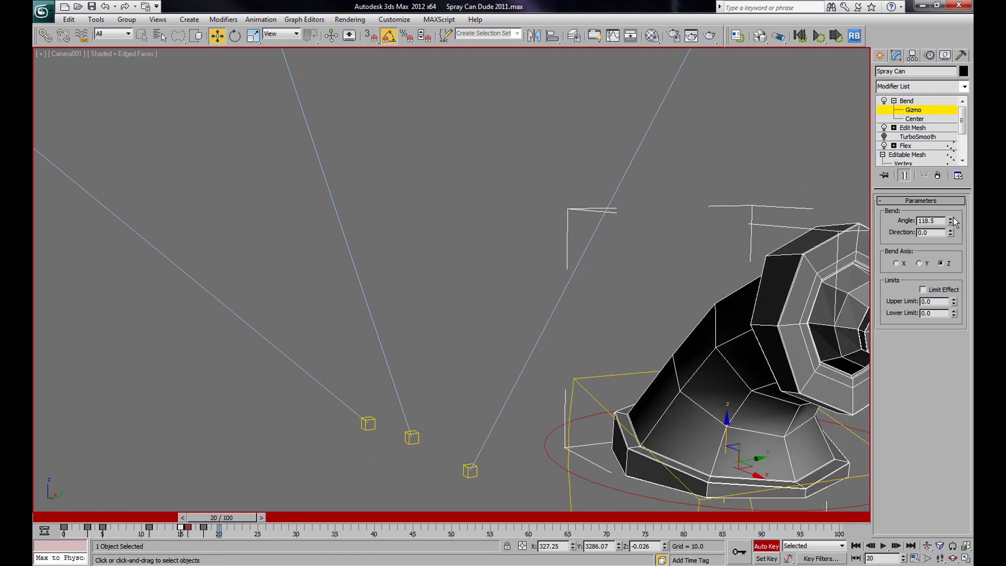
pyautogui.moveTo(954, 223); pyautogui.dragTo(951, 204)
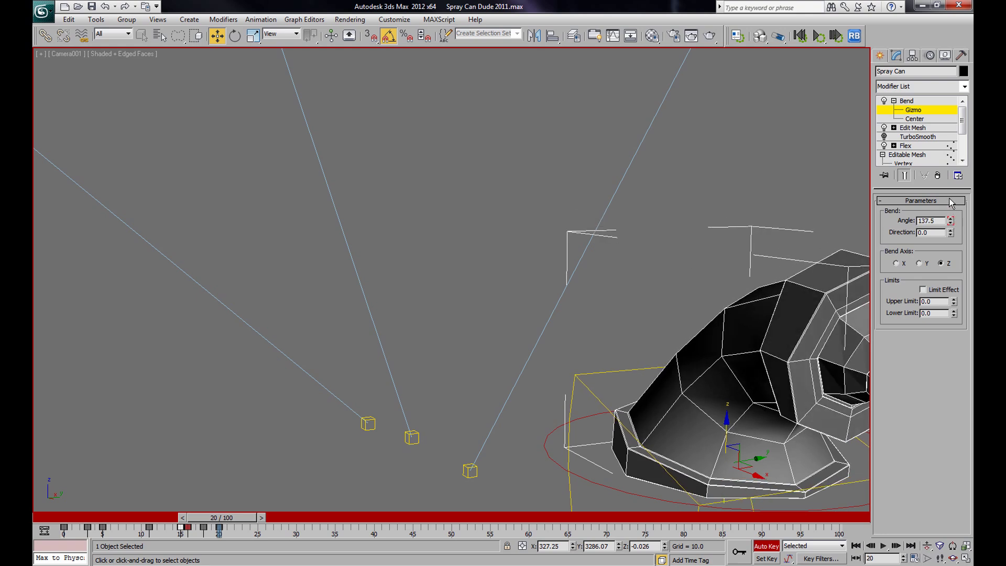
pyautogui.moveTo(233, 524)
pyautogui.mouseDown()
pyautogui.moveTo(246, 522)
pyautogui.moveTo(231, 524)
pyautogui.mouseUp()
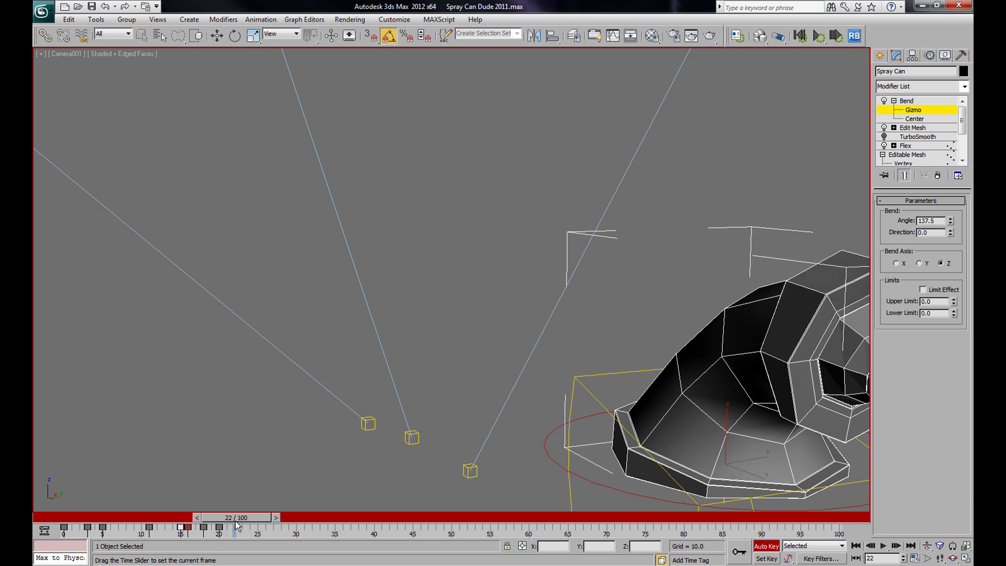
pyautogui.moveTo(951, 229); pyautogui.dragTo(942, 444)
# Key the Bend angle at 28.5 on frame 24 and at -2 on frame 26, ending automatic keying
pyautogui.moveTo(221, 524); pyautogui.dragTo(247, 530)
pyautogui.press('w')
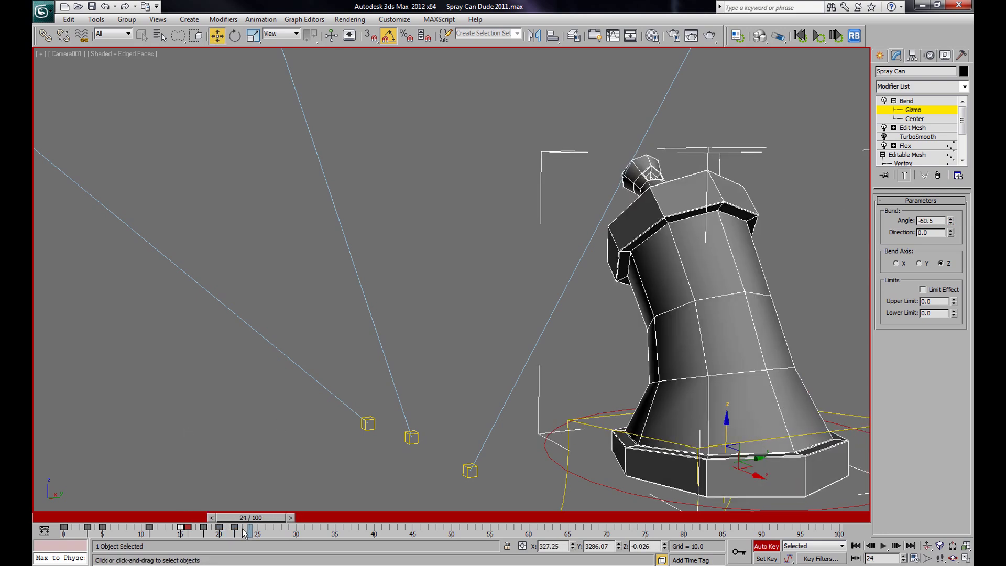
pyautogui.moveTo(950, 222); pyautogui.dragTo(951, 199)
pyautogui.moveTo(279, 520); pyautogui.dragTo(294, 520)
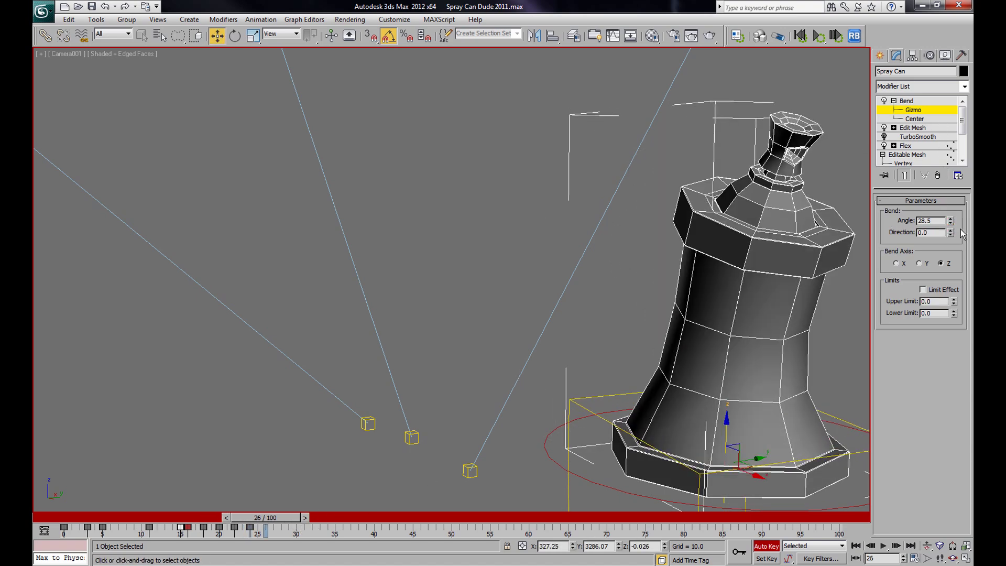
pyautogui.moveTo(951, 226); pyautogui.dragTo(949, 260)
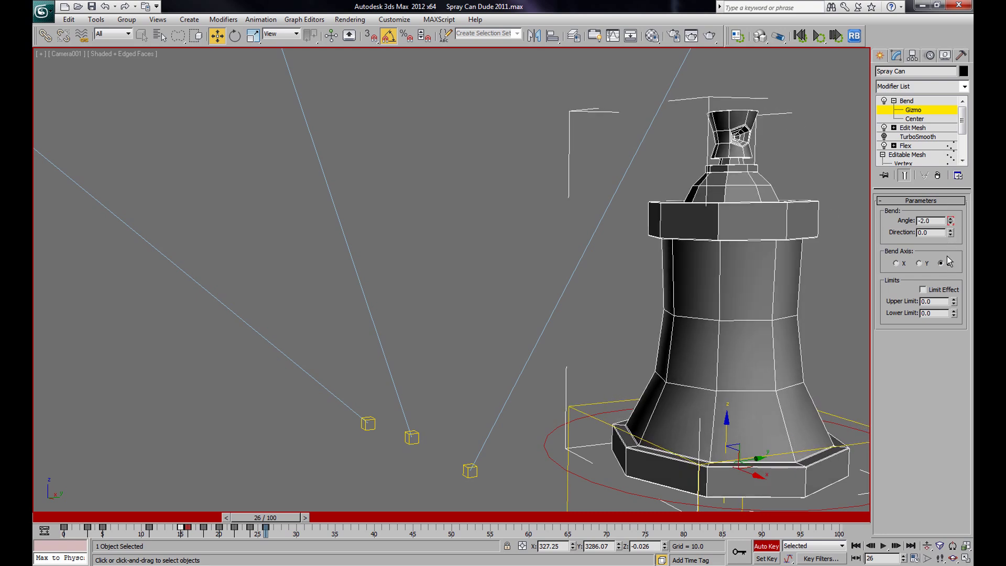
pyautogui.click(766, 546)
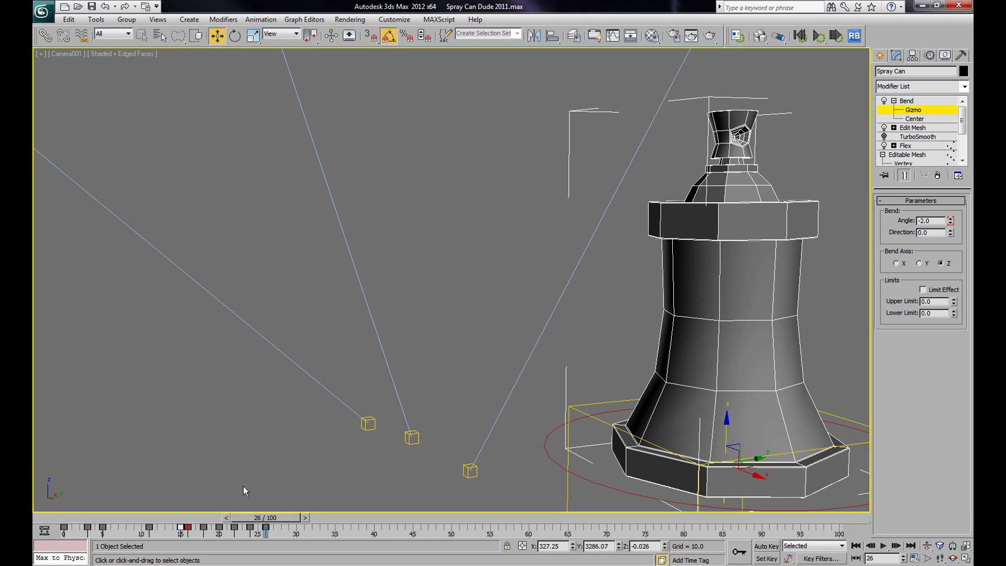
# Return to frame 0, move TurboSmooth above Bend in the modifier stack and enable it
pyautogui.moveTo(274, 518)
pyautogui.mouseDown()
pyautogui.moveTo(117, 527)
pyautogui.moveTo(293, 521)
pyautogui.moveTo(285, 563)
pyautogui.moveTo(304, 524)
pyautogui.moveTo(104, 524)
pyautogui.moveTo(324, 519)
pyautogui.moveTo(76, 519)
pyautogui.mouseUp()
pyautogui.press('w')
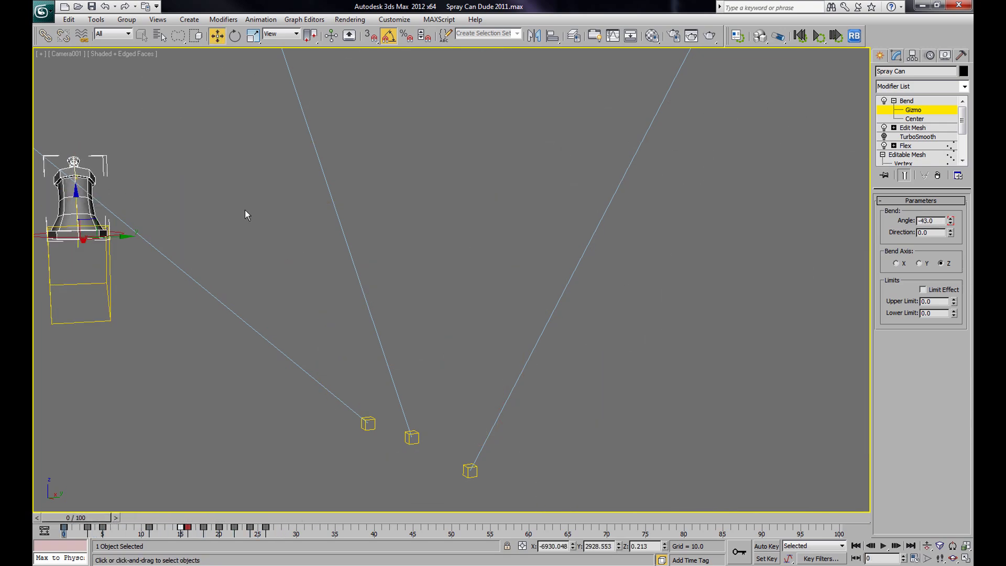
pyautogui.click(918, 137)
pyautogui.moveTo(929, 138); pyautogui.dragTo(926, 104)
pyautogui.click(884, 101)
# Deselect the can and create an AVI preview of the Camera001 view for the active time segment using Microsoft Video 1 compression
pyautogui.click(284, 216)
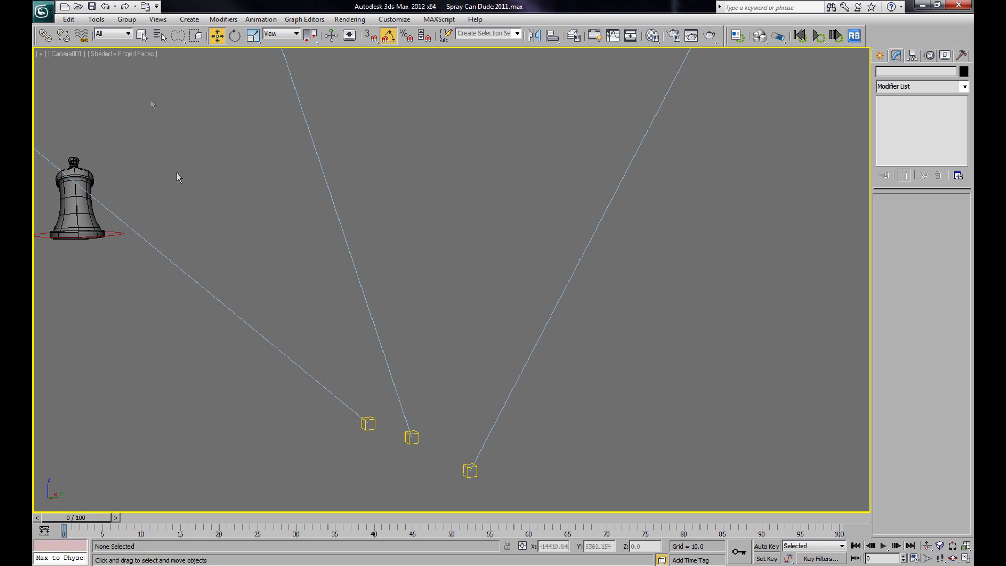
pyautogui.click(101, 22)
pyautogui.moveTo(199, 313)
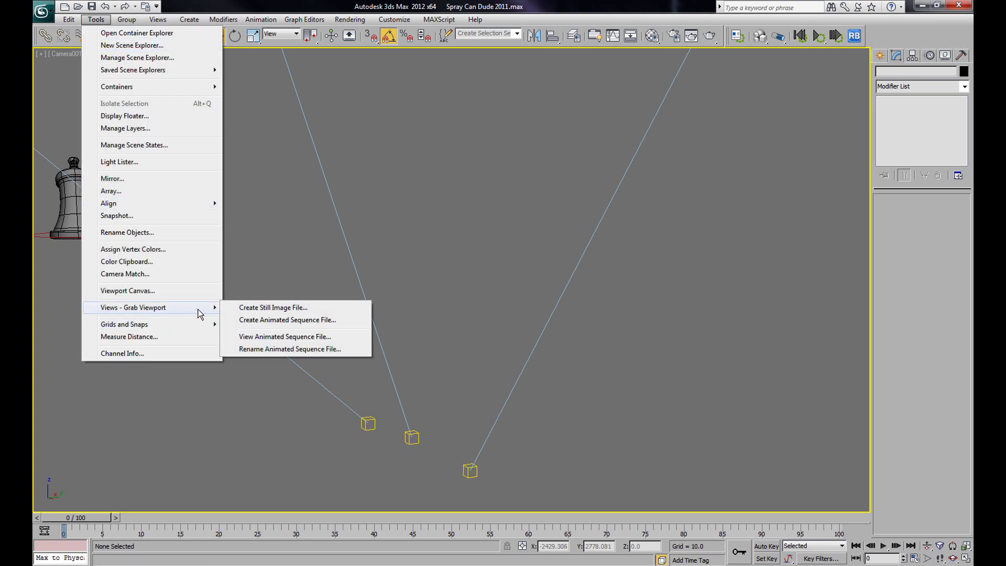
pyautogui.click(272, 320)
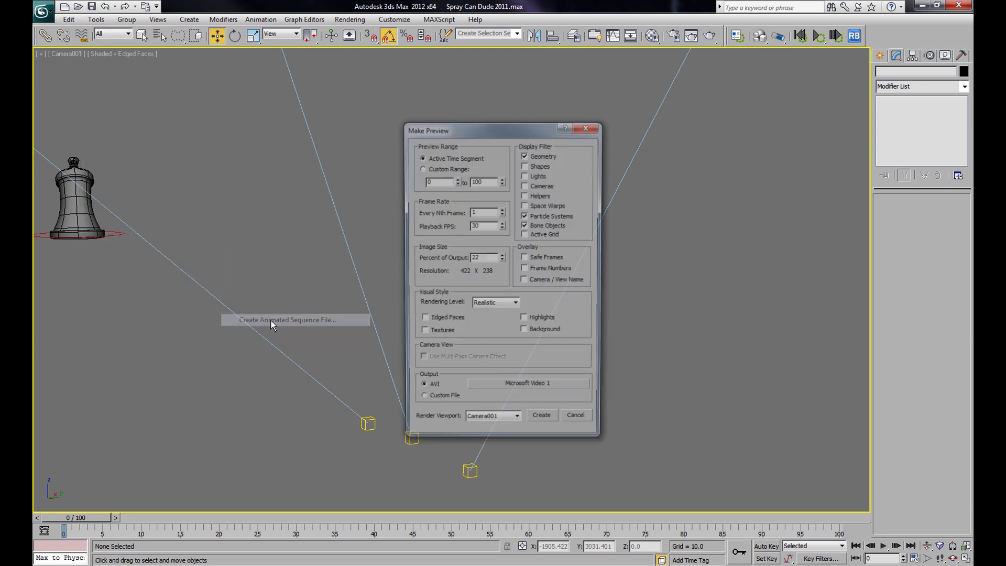
pyautogui.click(531, 388)
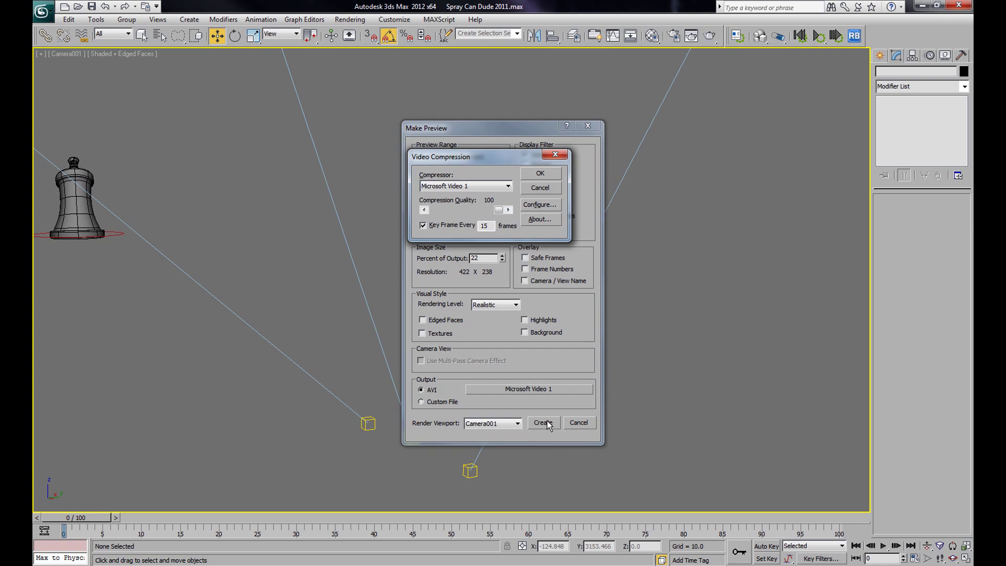
pyautogui.click(540, 174)
pyautogui.click(544, 423)
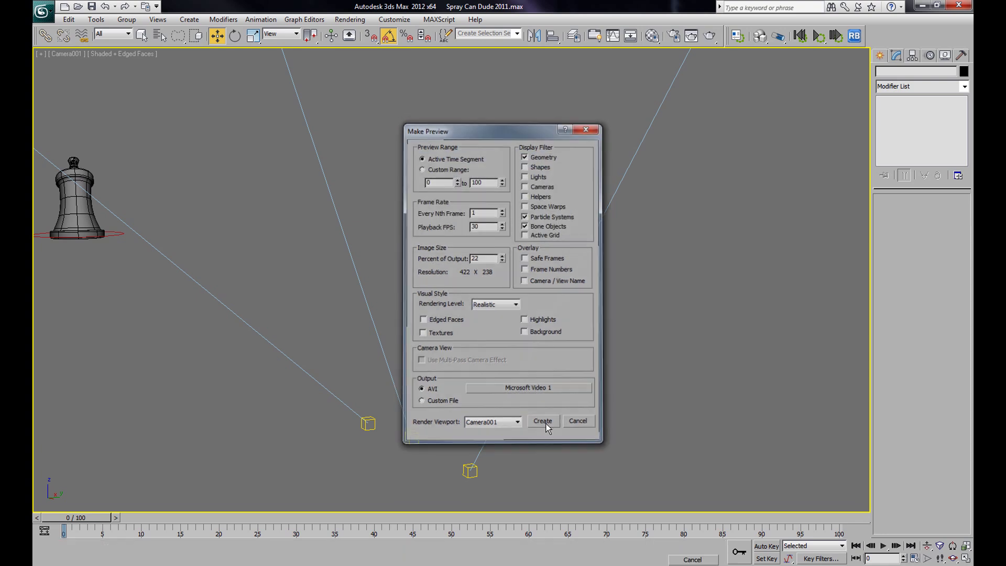
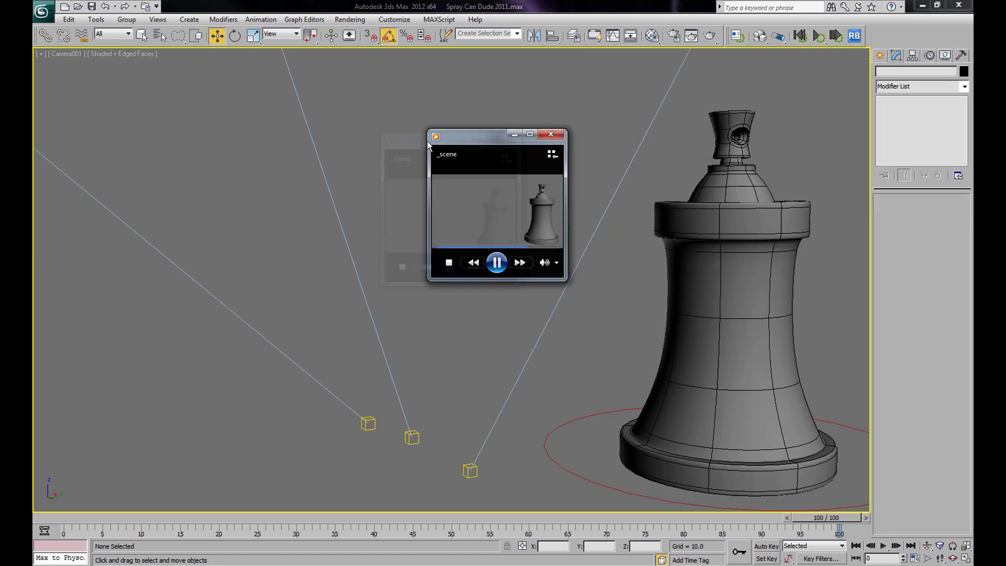
# Enlarge the preview player, replay the spray can animation to check its timing, and close the player
pyautogui.moveTo(471, 137); pyautogui.dragTo(388, 138)
pyautogui.moveTo(479, 279); pyautogui.dragTo(793, 448)
pyautogui.moveTo(621, 138); pyautogui.dragTo(475, 103)
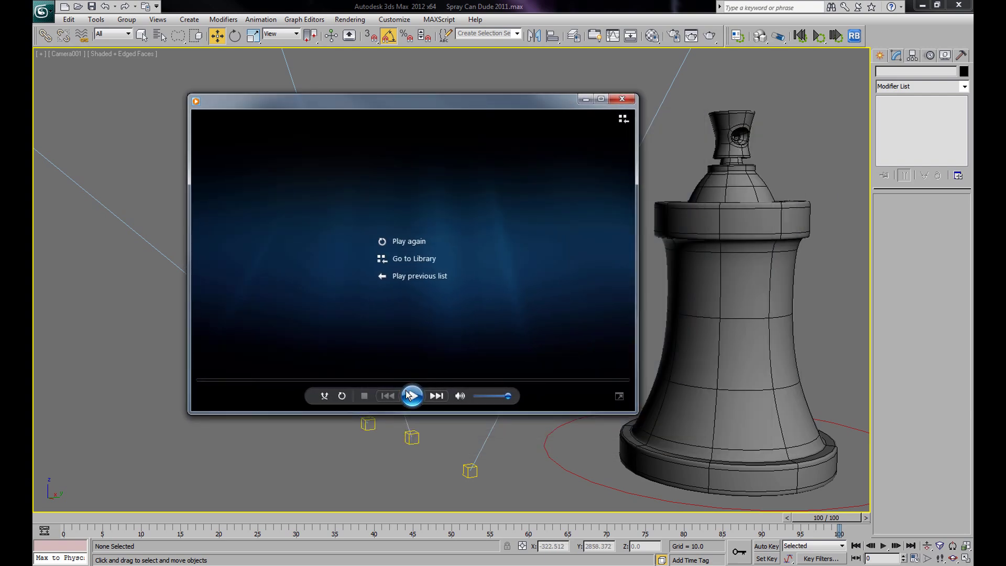
pyautogui.click(412, 396)
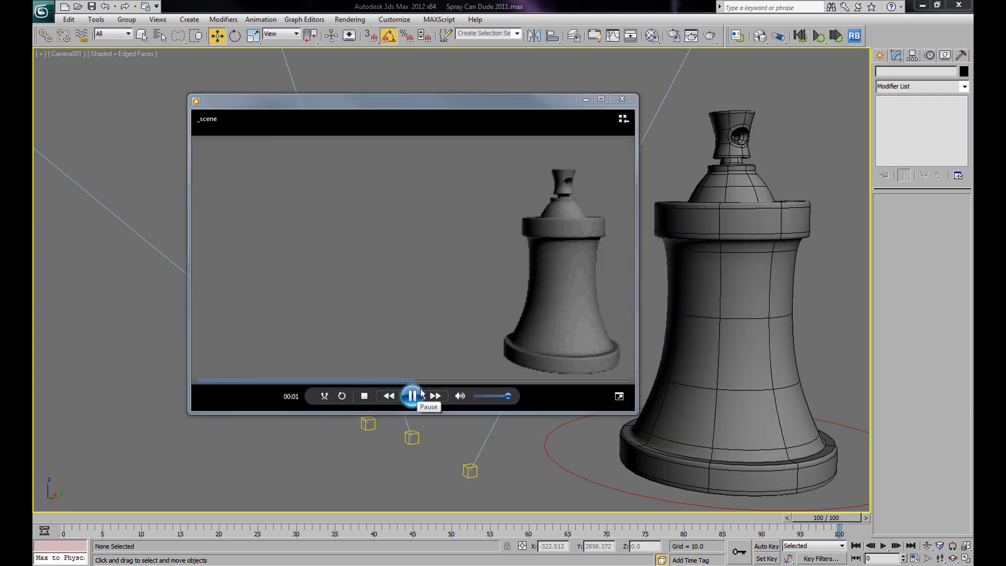
pyautogui.click(412, 396)
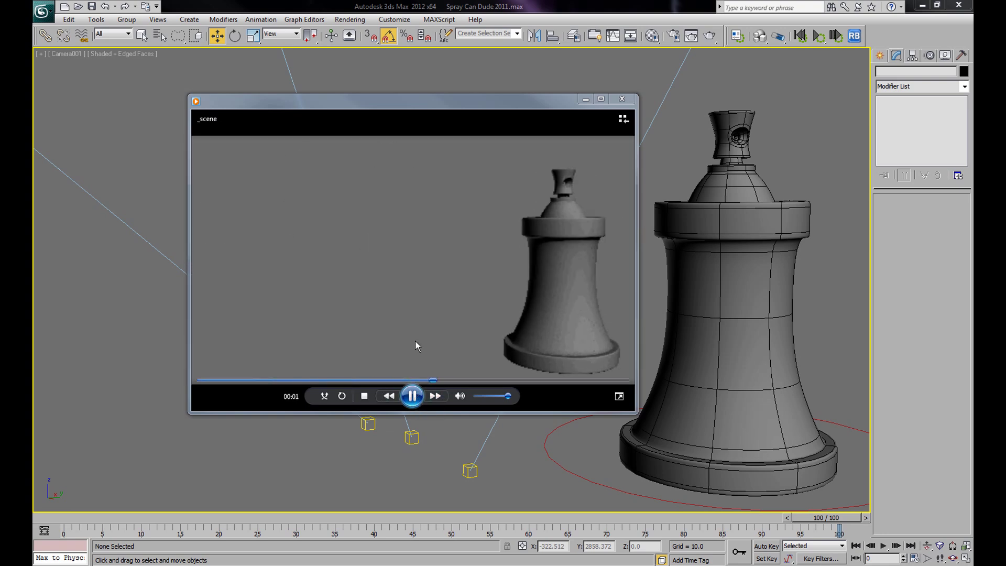
pyautogui.click(630, 102)
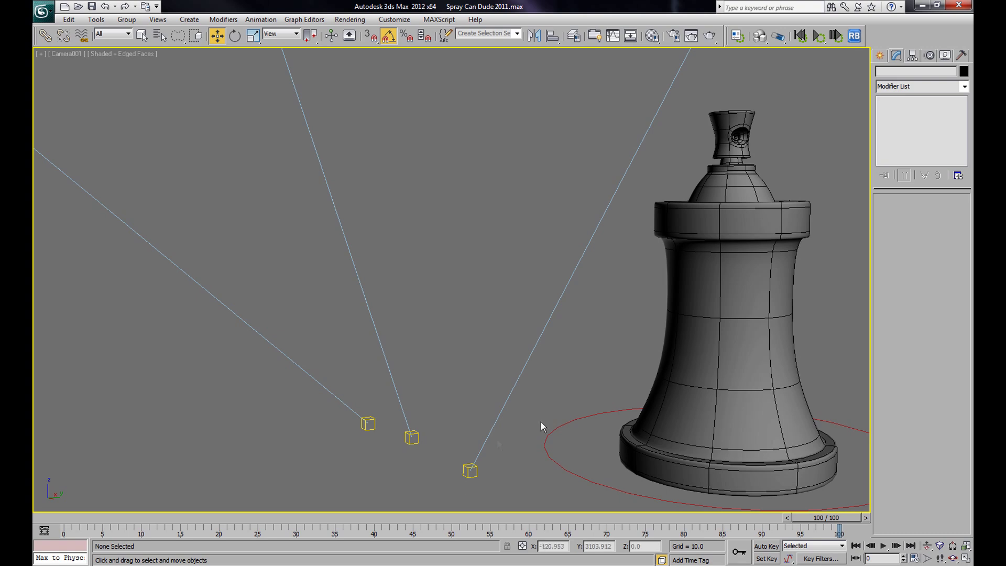
# Select the spray can and spread its last four keys out to frames 21, 24, 28 and 32
pyautogui.click(709, 330)
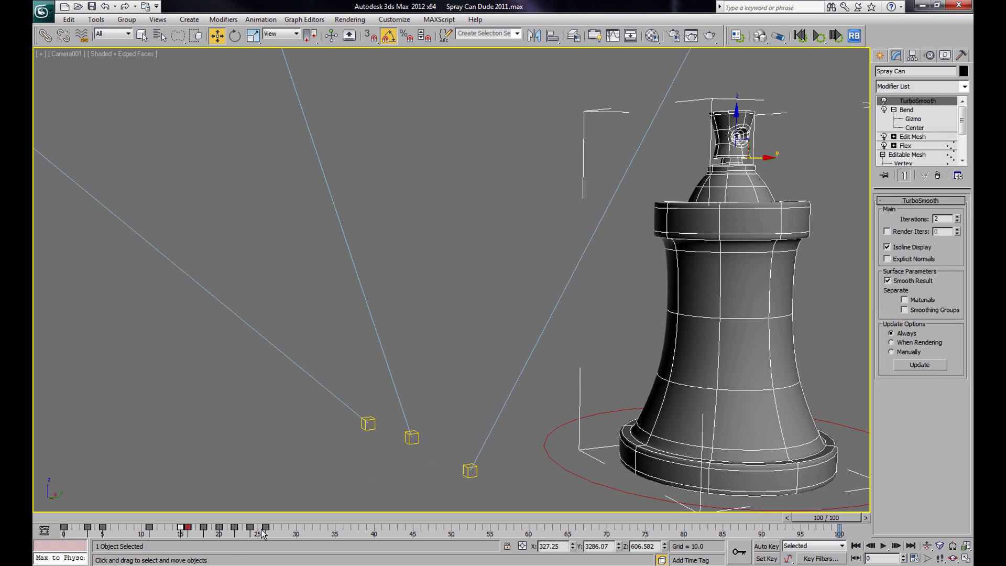
pyautogui.moveTo(792, 519)
pyautogui.mouseDown()
pyautogui.moveTo(183, 524)
pyautogui.moveTo(140, 540)
pyautogui.moveTo(226, 560)
pyautogui.moveTo(308, 540)
pyautogui.moveTo(229, 534)
pyautogui.moveTo(230, 525)
pyautogui.moveTo(157, 530)
pyautogui.moveTo(342, 557)
pyautogui.moveTo(132, 562)
pyautogui.moveTo(304, 565)
pyautogui.mouseUp()
pyautogui.press('w')
pyautogui.press('w')
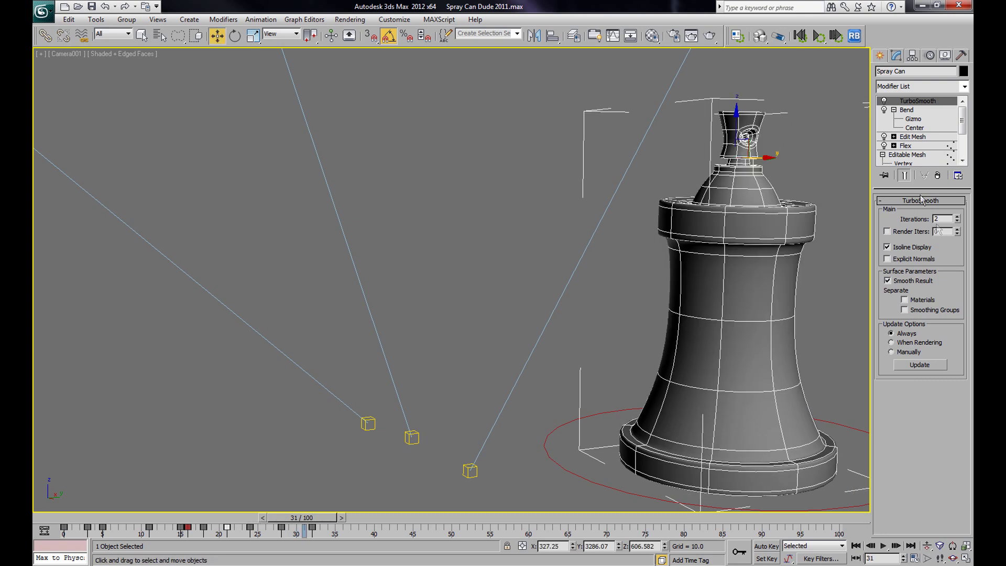
# Set the Flex modifier's Flex value to 2 and play the animation from frame 0
pyautogui.click(931, 149)
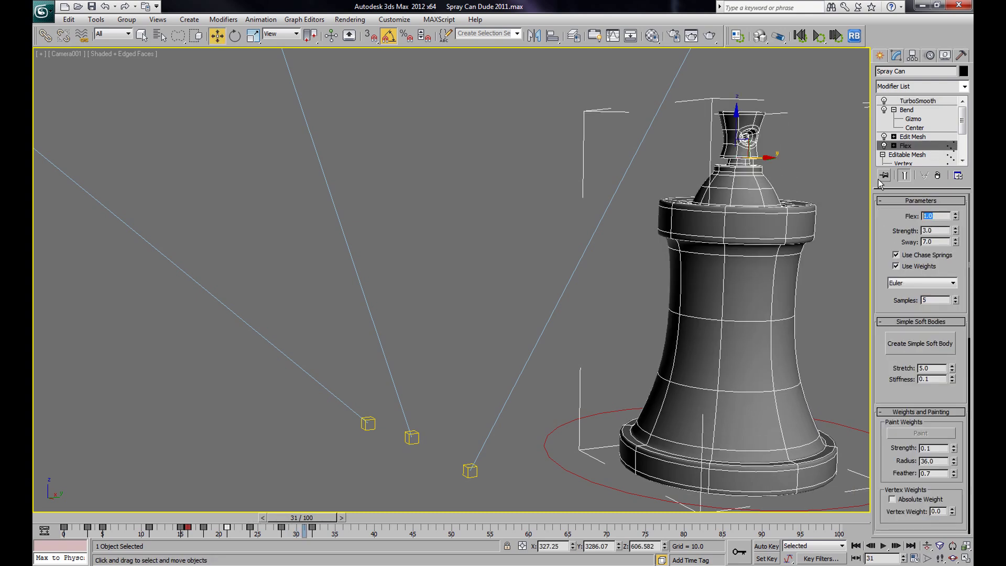
pyautogui.write('23')
pyautogui.press('Return')
pyautogui.write('2')
pyautogui.press('Return')
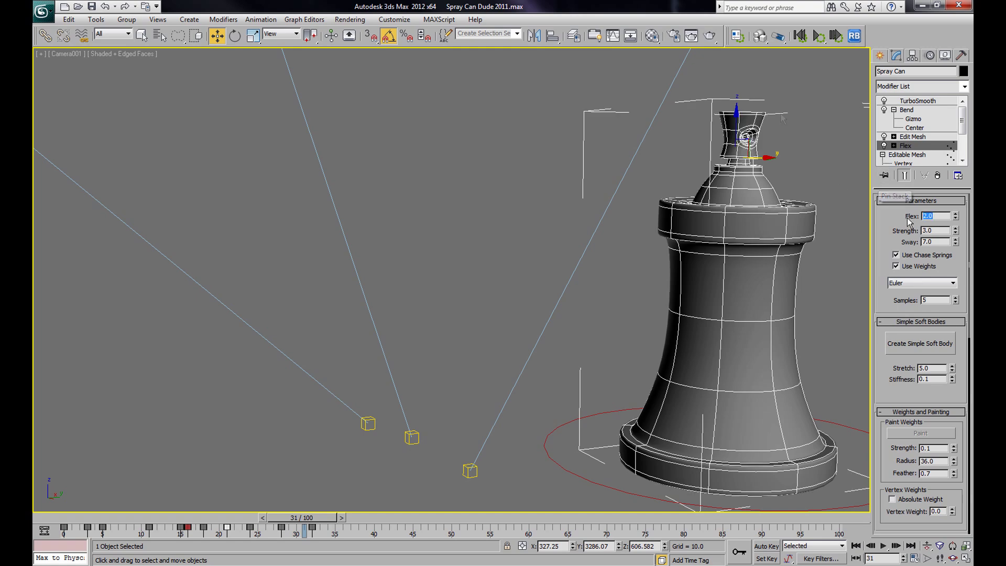
pyautogui.moveTo(315, 519); pyautogui.dragTo(34, 524)
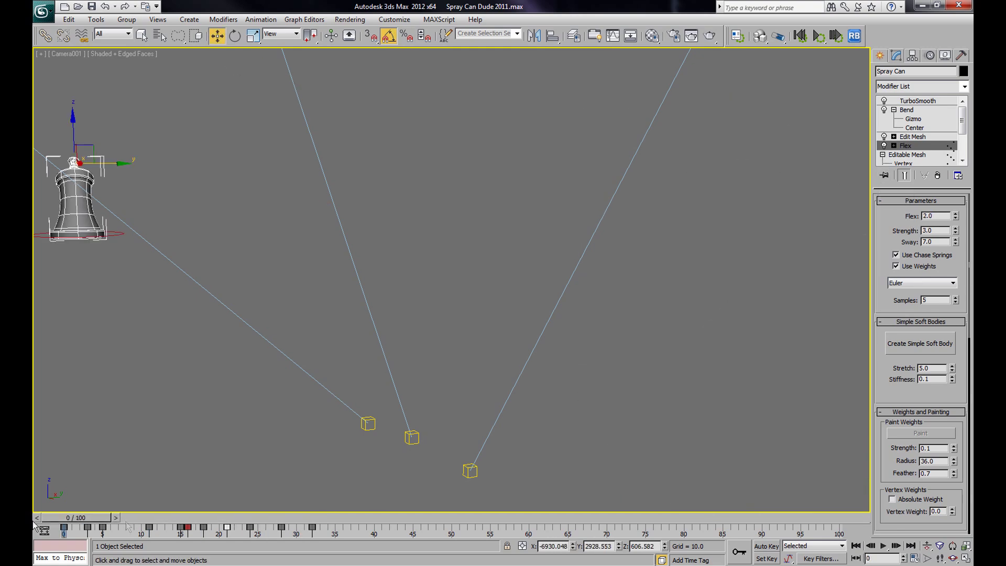
pyautogui.click(885, 546)
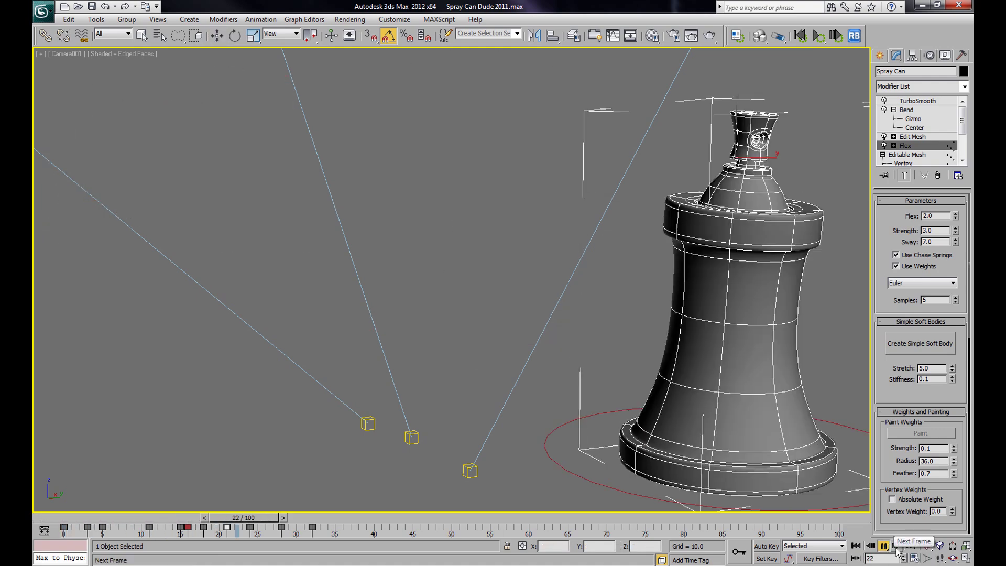
pyautogui.press('w')
# Raise the Flex value to 3 and replay the animation from the start
pyautogui.write('3')
pyautogui.press('Return')
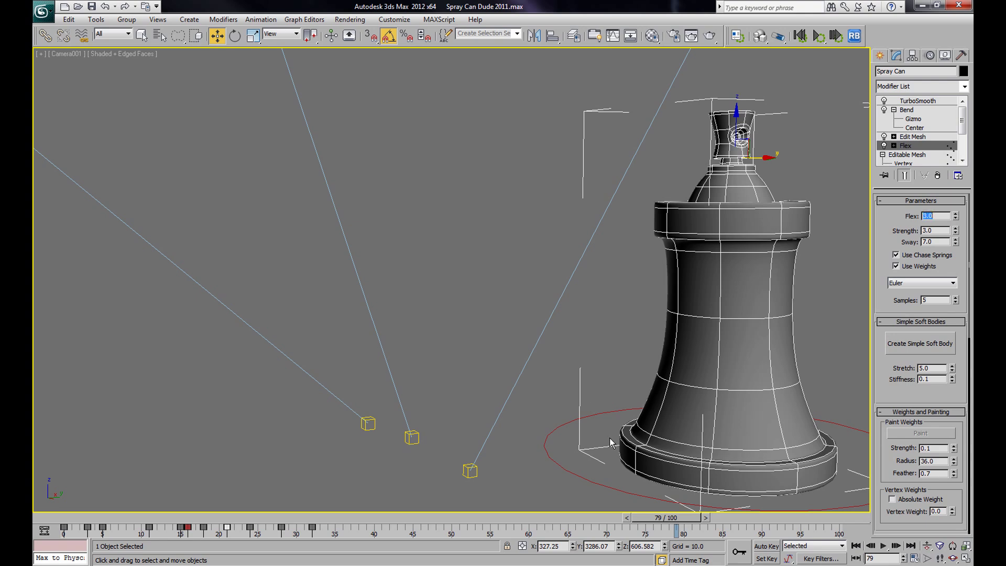
pyautogui.moveTo(658, 519); pyautogui.dragTo(68, 518)
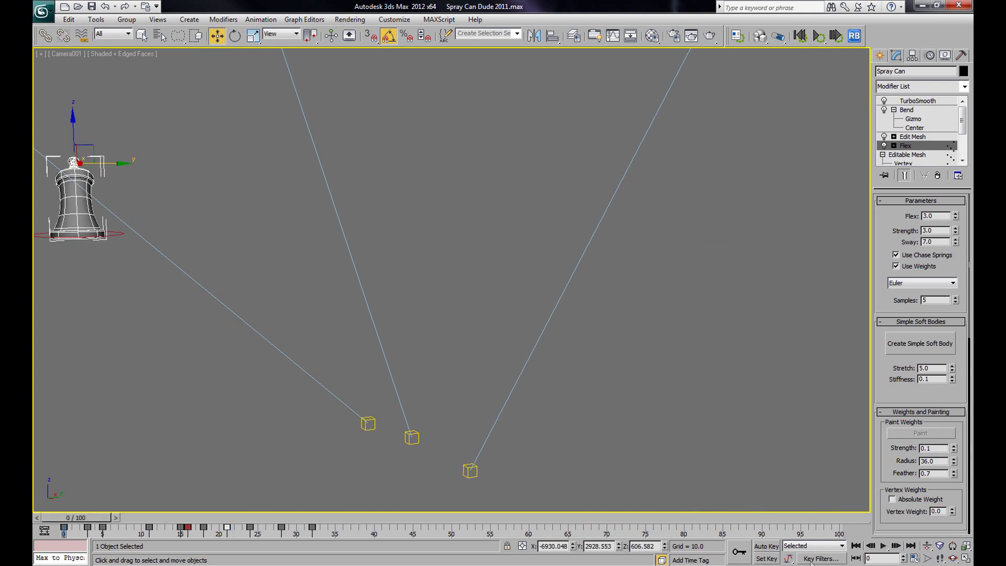
pyautogui.click(884, 547)
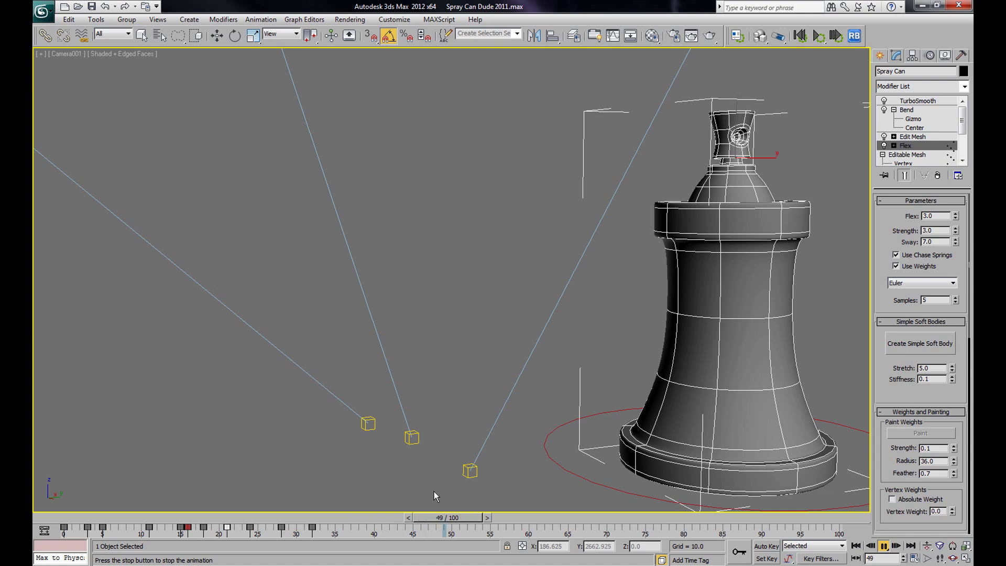
pyautogui.press('/')
pyautogui.press('w')
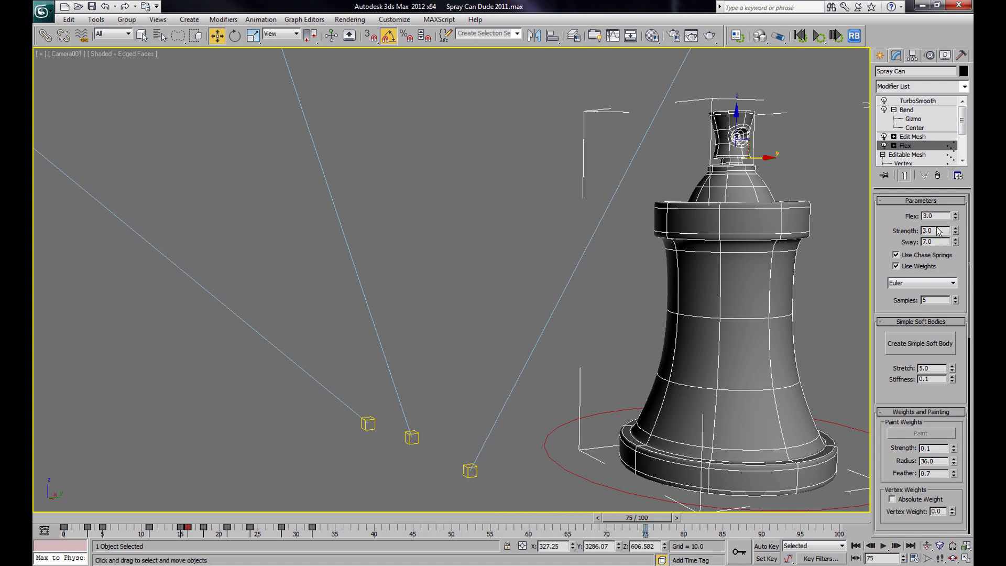
# Raise the Flex value to 5 and check the nozzle wobble by playing from frame 0
pyautogui.write('5')
pyautogui.press('Return')
pyautogui.moveTo(641, 517); pyautogui.dragTo(74, 517)
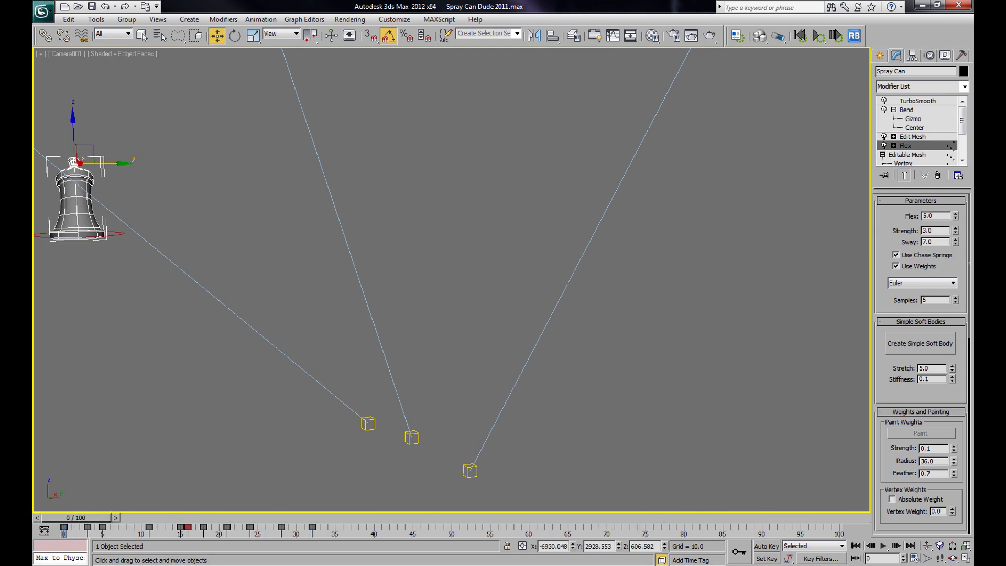
pyautogui.click(883, 546)
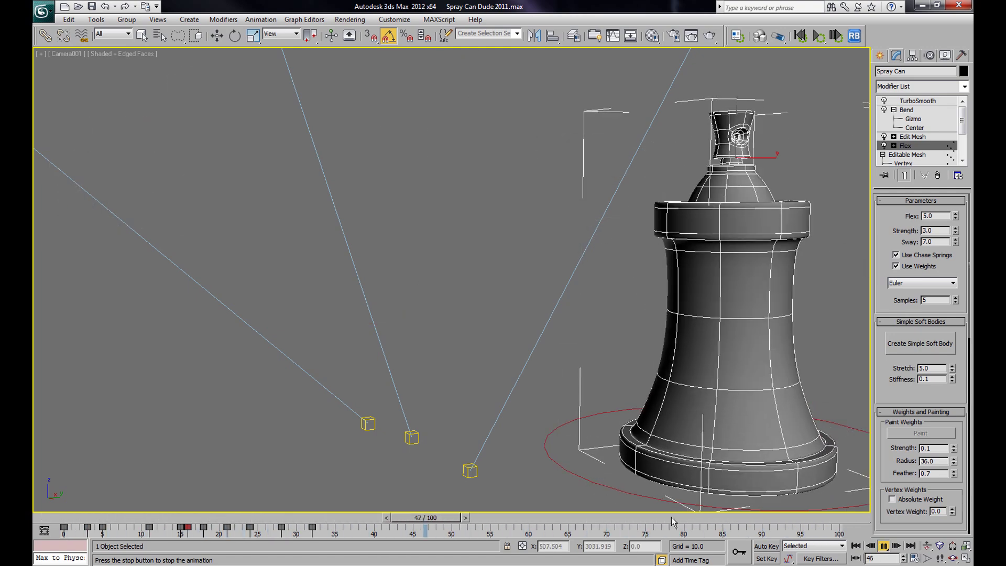
pyautogui.click(634, 520)
pyautogui.press('w')
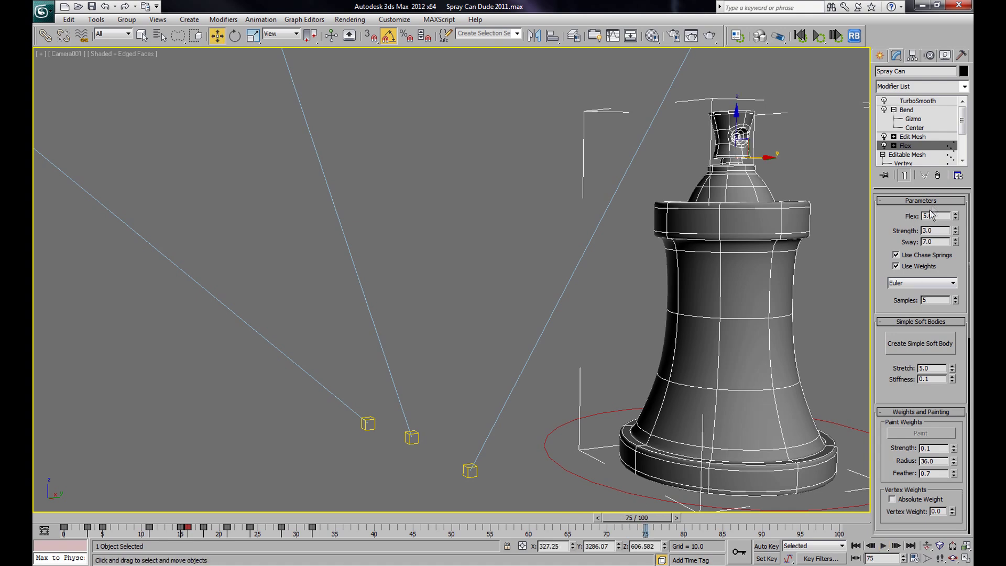
# Raise the Flex value to 7 and play the animation from frame 0 to judge the nozzle wobble
pyautogui.moveTo(940, 221); pyautogui.dragTo(941, 219)
pyautogui.write('7')
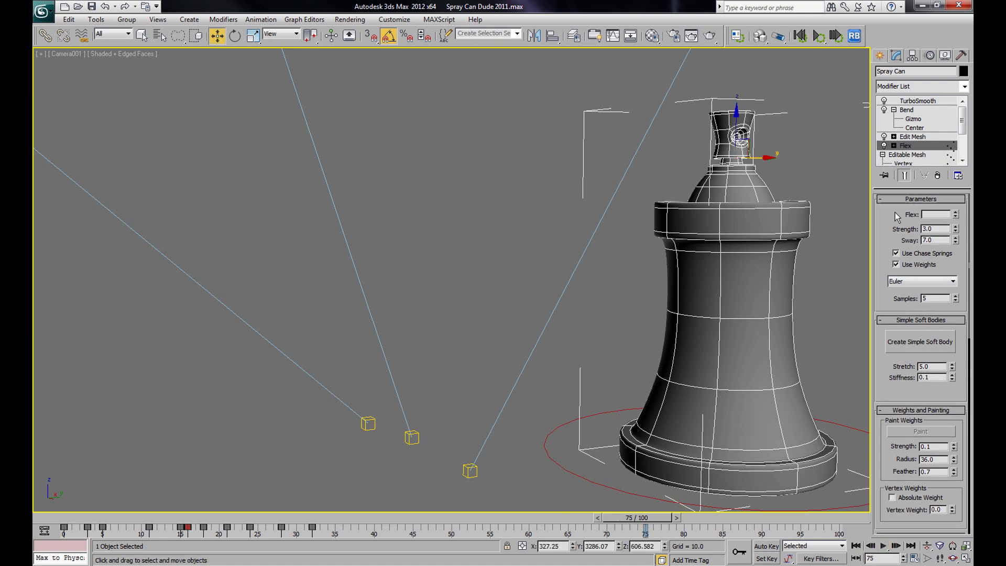
pyautogui.press('Return')
pyautogui.moveTo(659, 521); pyautogui.dragTo(42, 519)
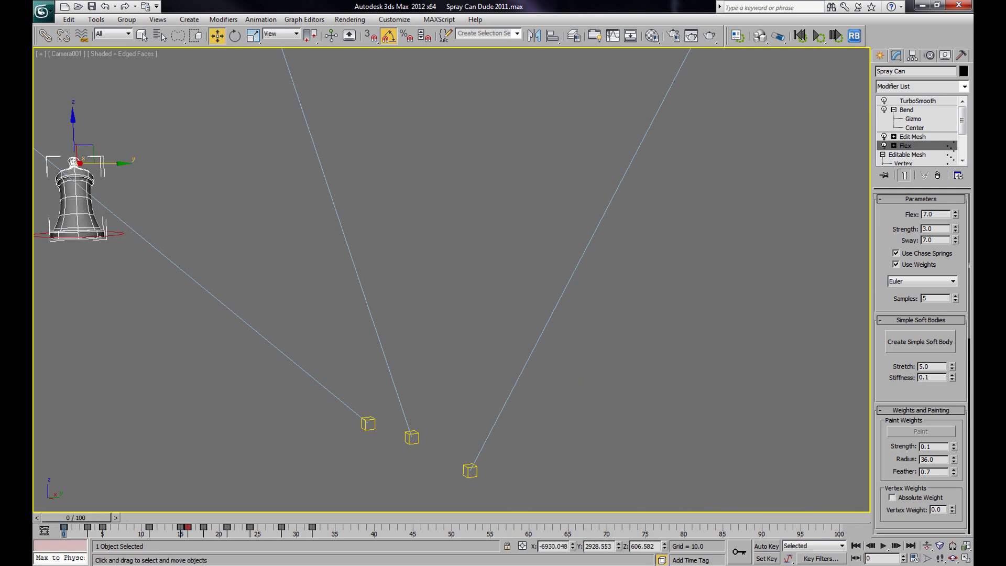
pyautogui.click(884, 546)
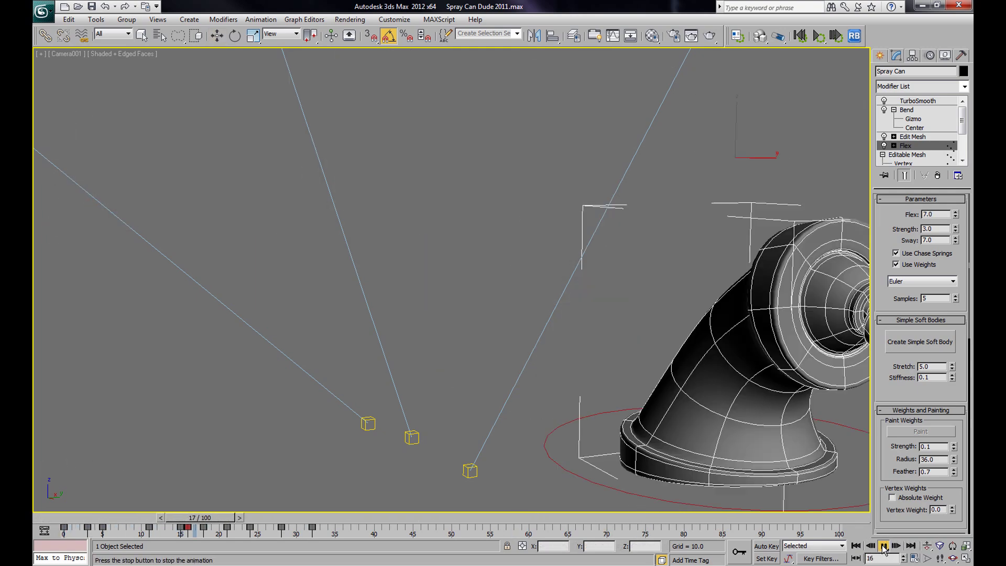
pyautogui.press('w')
pyautogui.moveTo(721, 526); pyautogui.dragTo(33, 458)
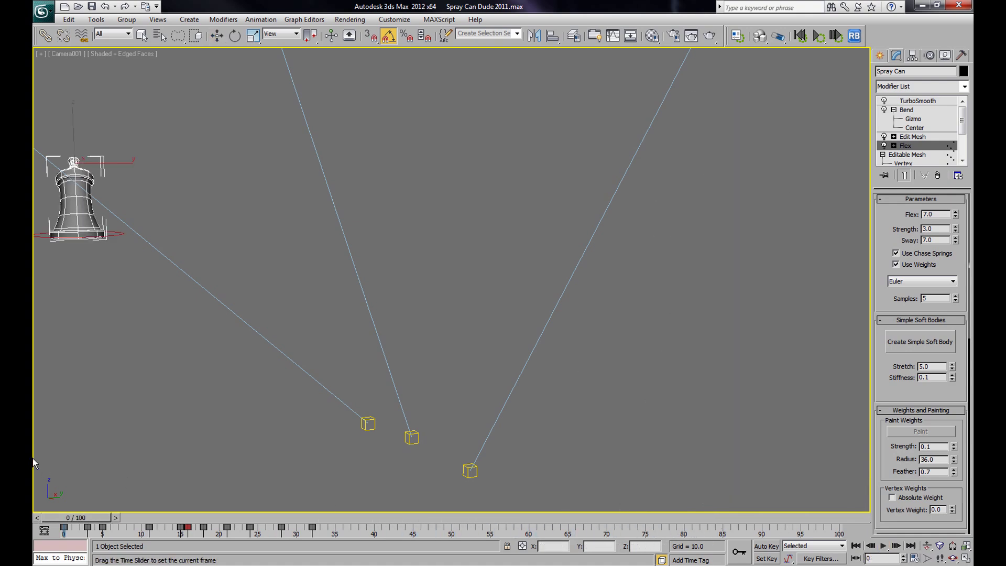
# Create an AVI preview of the active time segment from the Camera001 viewport with the existing settings
pyautogui.click(96, 21)
pyautogui.moveTo(135, 310)
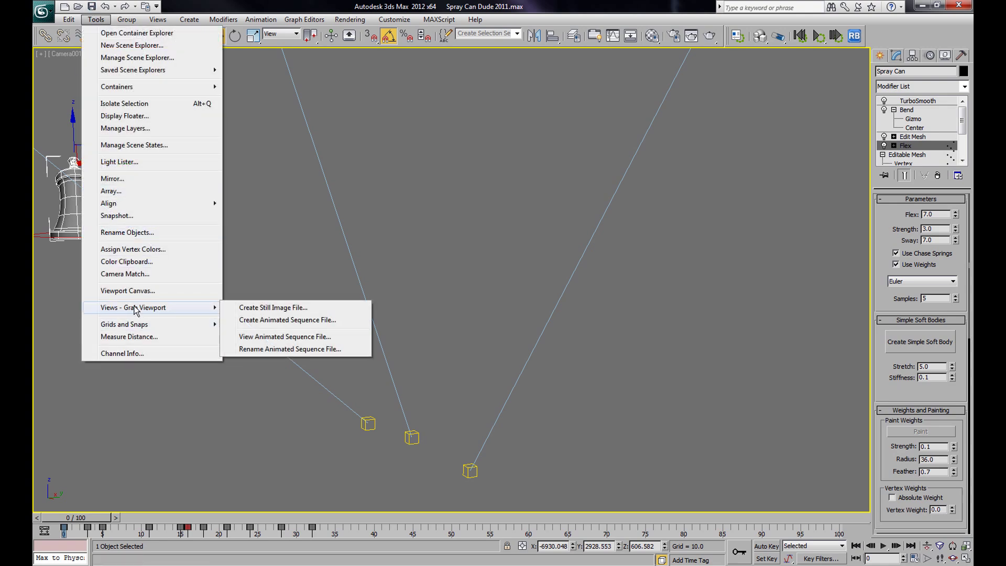
pyautogui.click(252, 320)
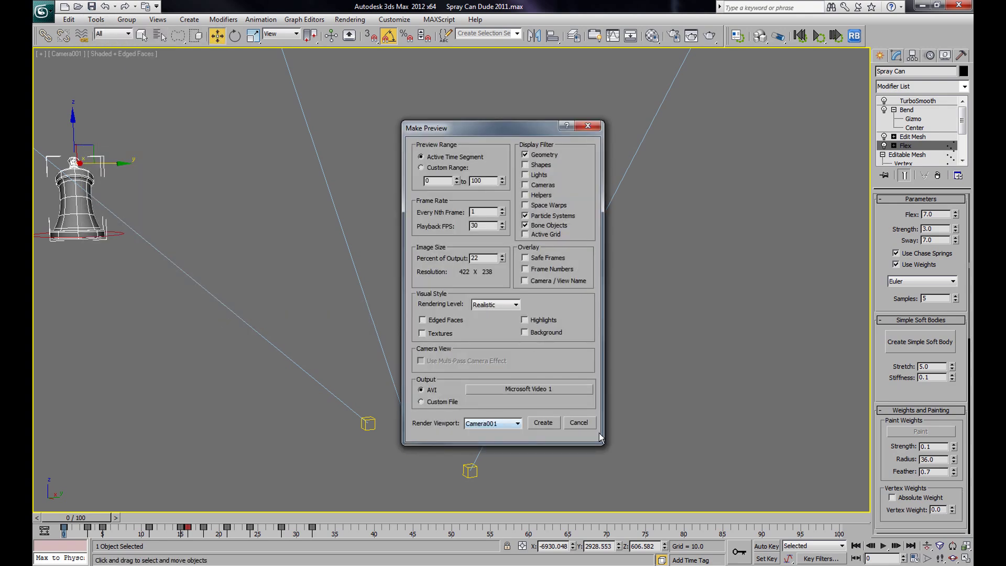
pyautogui.click(557, 422)
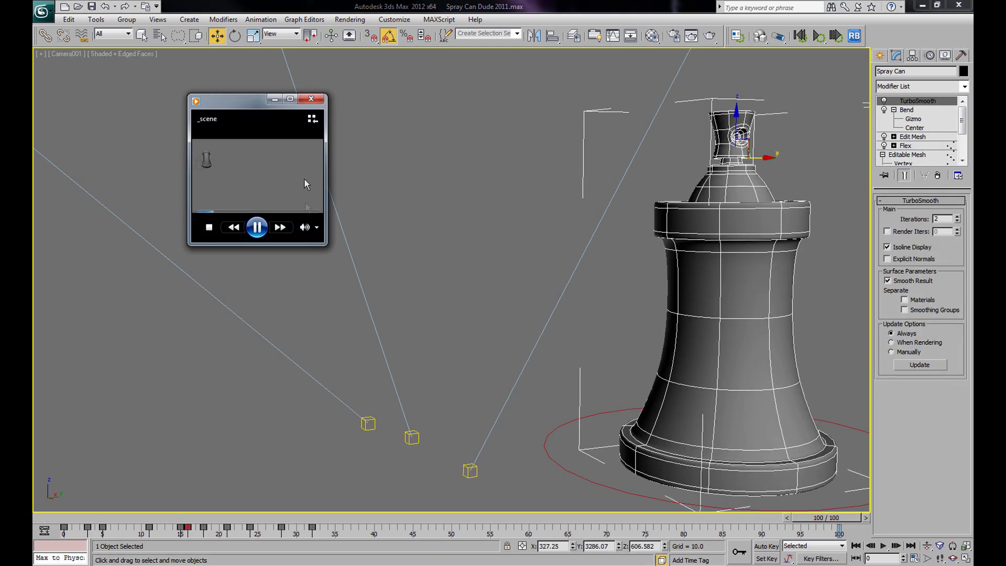
# Enlarge the preview player, replay the spray can animation and close the player
pyautogui.moveTo(324, 244); pyautogui.dragTo(594, 411)
pyautogui.click(392, 395)
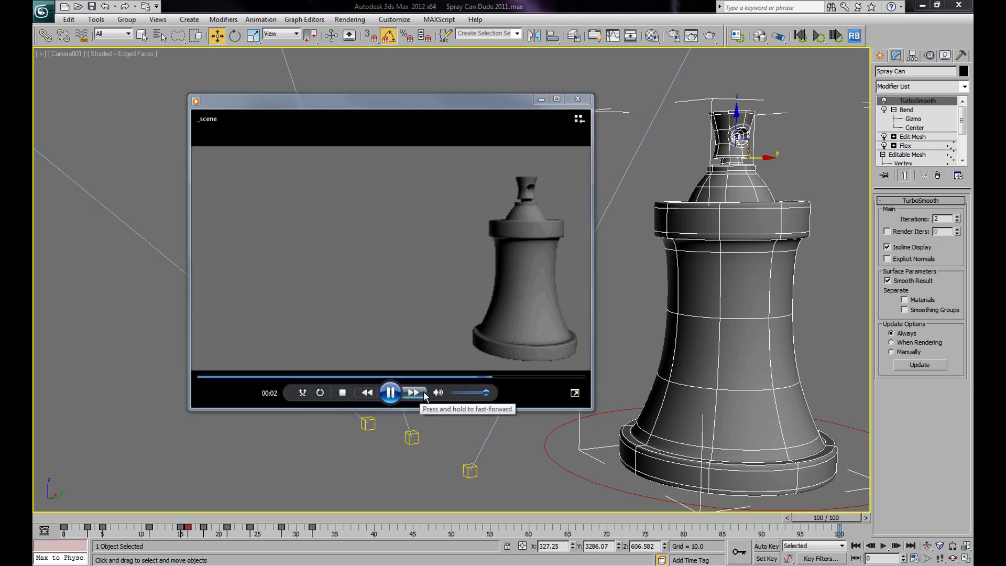
pyautogui.click(391, 392)
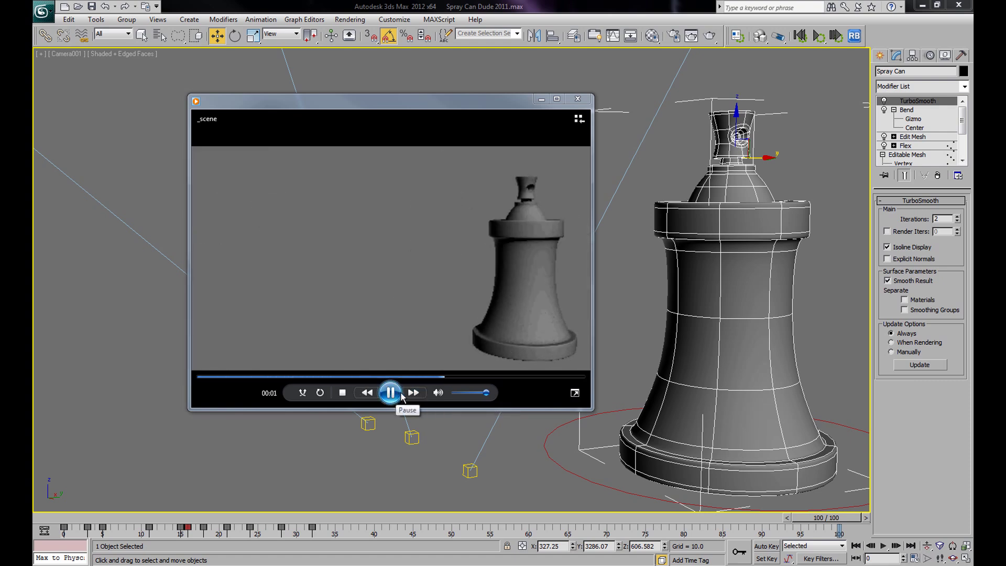
pyautogui.click(578, 99)
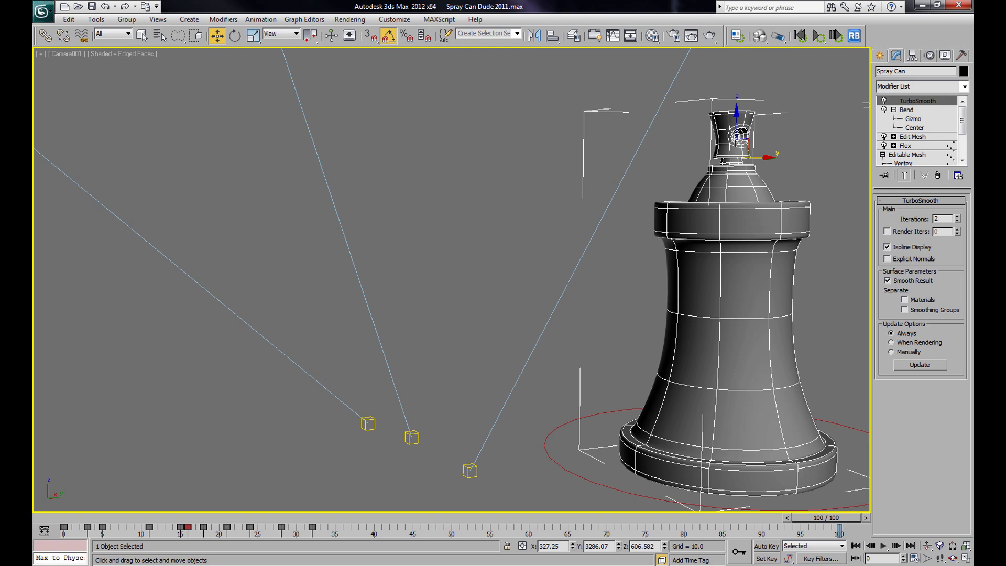
# Select the Can Control circle, enable Auto Key and set a key for it at frame 34
pyautogui.moveTo(809, 518)
pyautogui.mouseDown()
pyautogui.moveTo(68, 519)
pyautogui.moveTo(168, 527)
pyautogui.moveTo(204, 556)
pyautogui.moveTo(323, 555)
pyautogui.mouseUp()
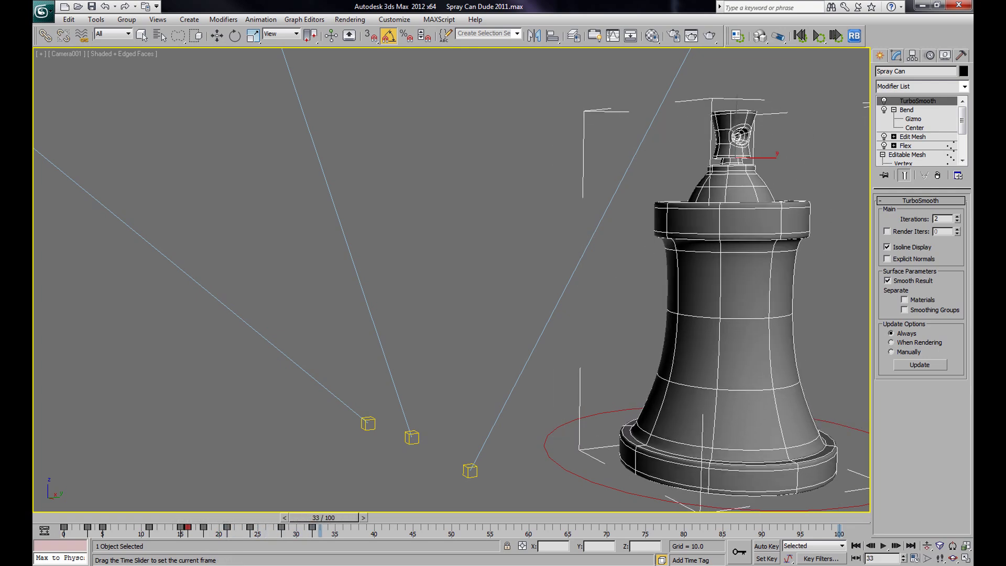
pyautogui.moveTo(330, 517); pyautogui.dragTo(345, 517)
pyautogui.press('w')
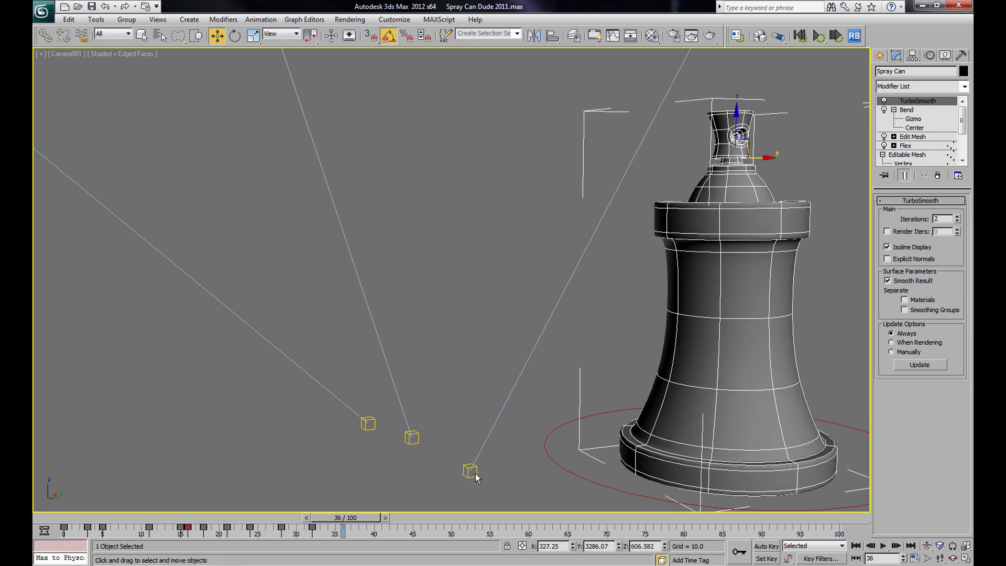
pyautogui.click(547, 457)
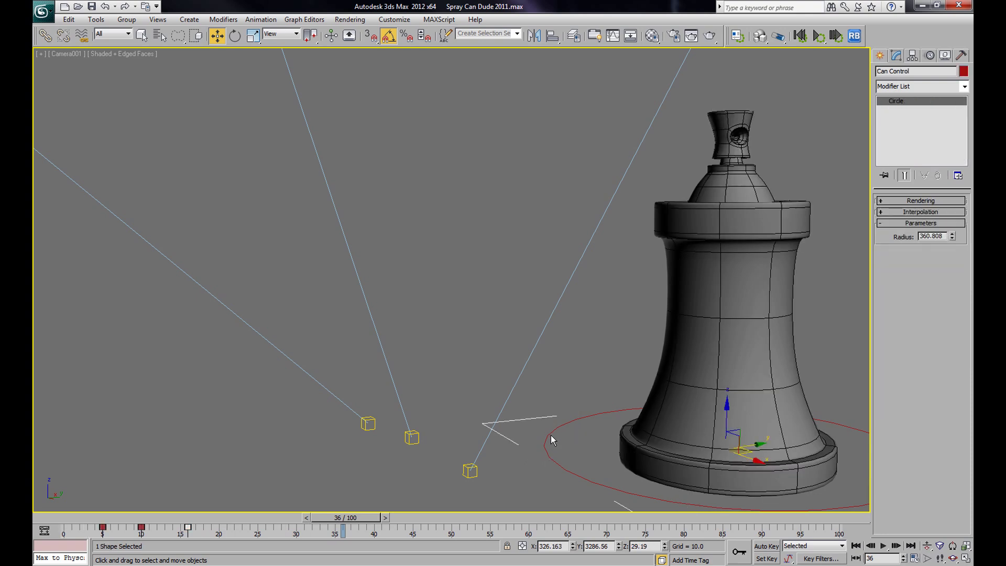
pyautogui.click(546, 399)
pyautogui.click(552, 431)
pyautogui.moveTo(371, 520)
pyautogui.mouseDown()
pyautogui.moveTo(343, 520)
pyautogui.moveTo(357, 521)
pyautogui.mouseUp()
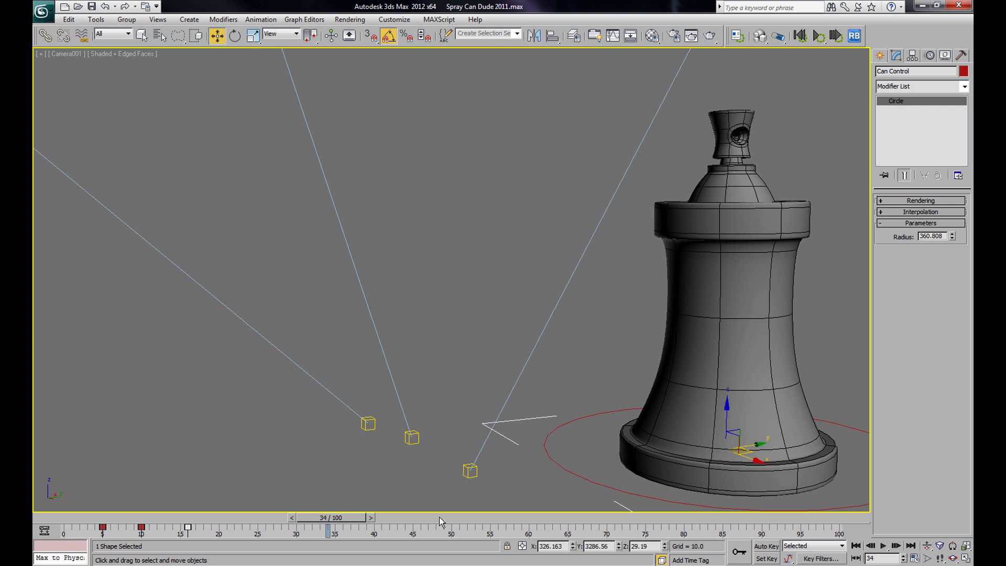
pyautogui.click(766, 546)
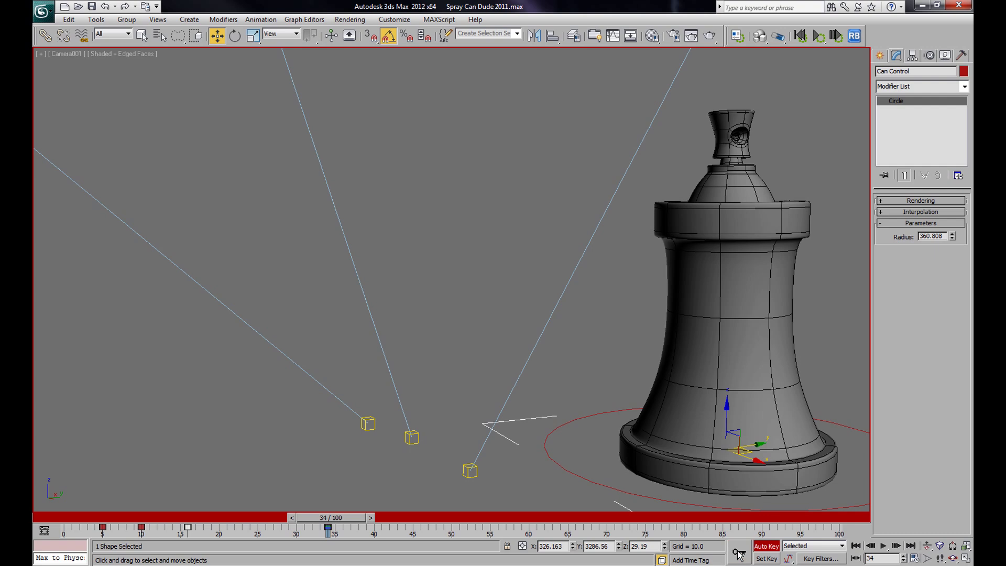
# At frame 39, rotate the Can Control circle to -60 degrees about Z
pyautogui.moveTo(347, 520); pyautogui.dragTo(384, 520)
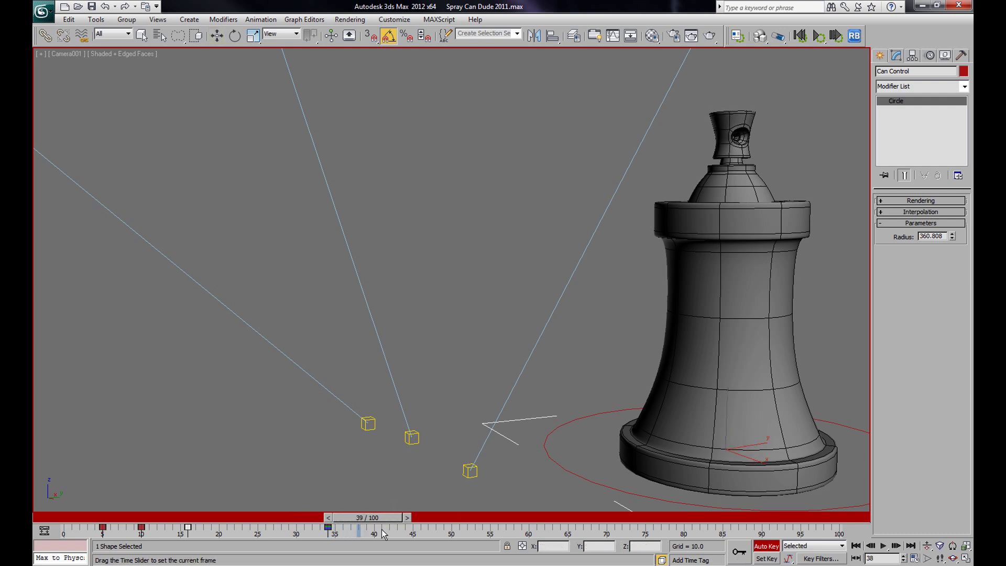
pyautogui.click(235, 36)
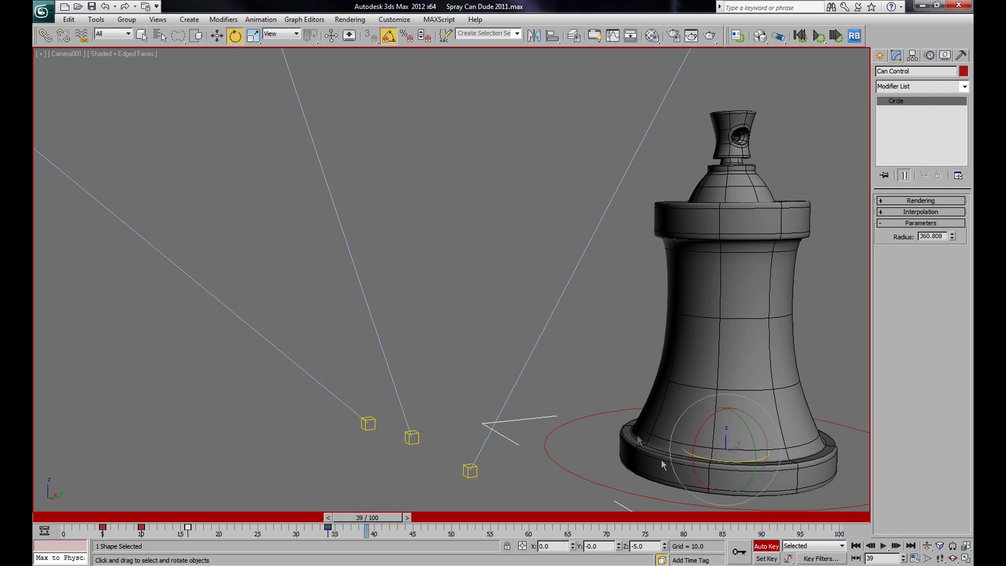
pyautogui.moveTo(731, 464); pyautogui.dragTo(702, 463)
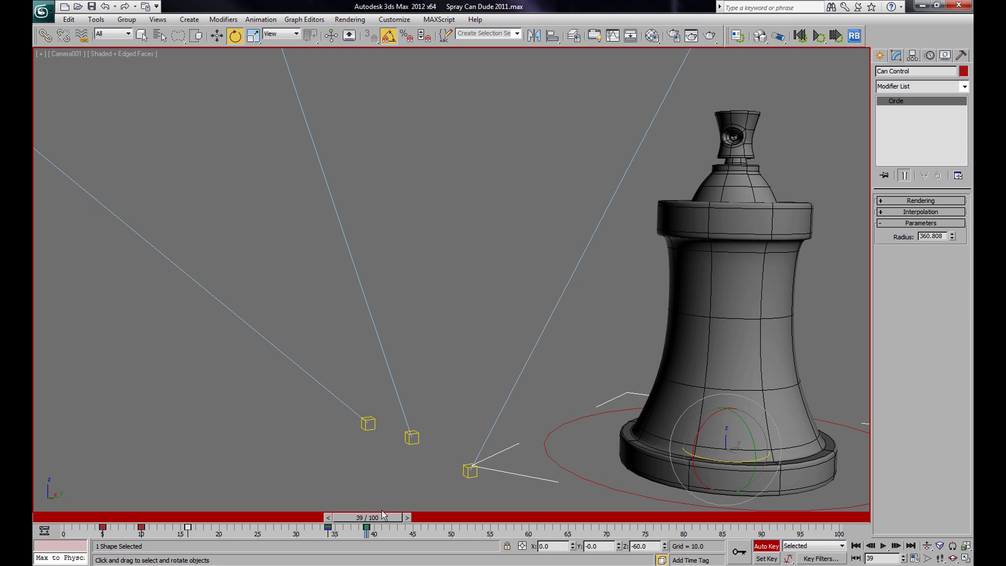
# Select the spray can's Bend modifier and set a key at frame 40
pyautogui.moveTo(388, 521)
pyautogui.mouseDown()
pyautogui.moveTo(288, 521)
pyautogui.moveTo(426, 521)
pyautogui.moveTo(360, 539)
pyautogui.moveTo(241, 540)
pyautogui.moveTo(326, 542)
pyautogui.moveTo(406, 563)
pyautogui.mouseUp()
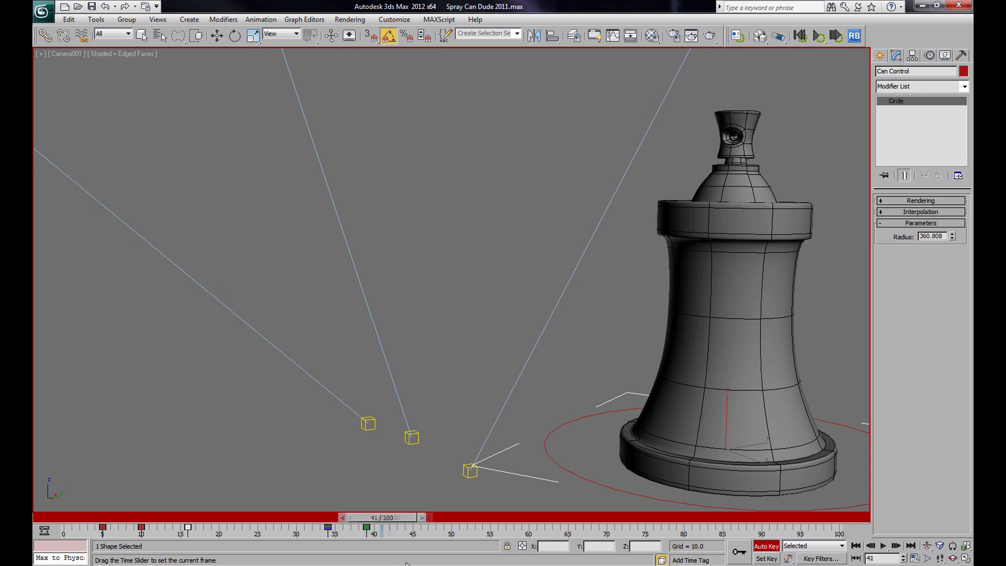
pyautogui.press('e')
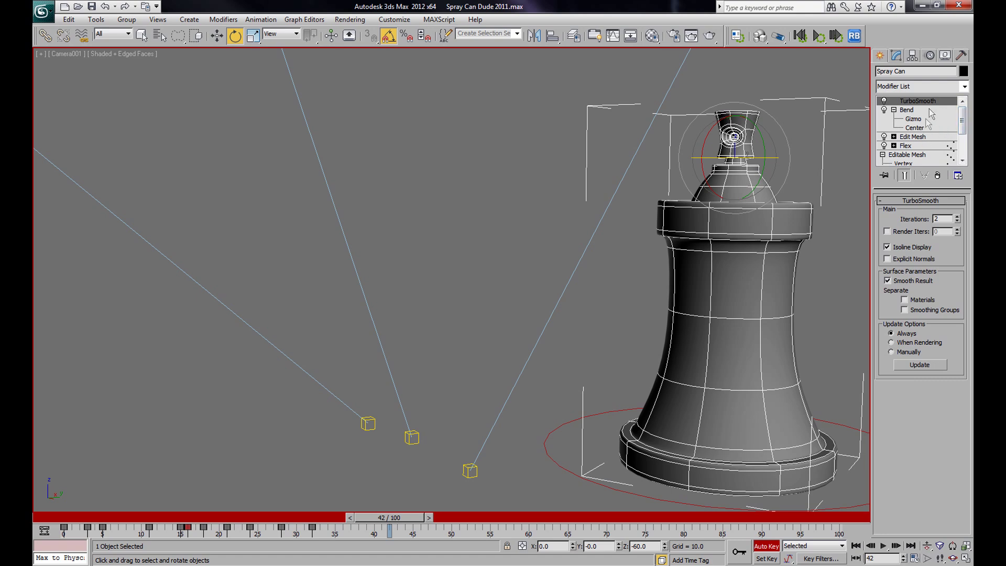
pyautogui.click(909, 110)
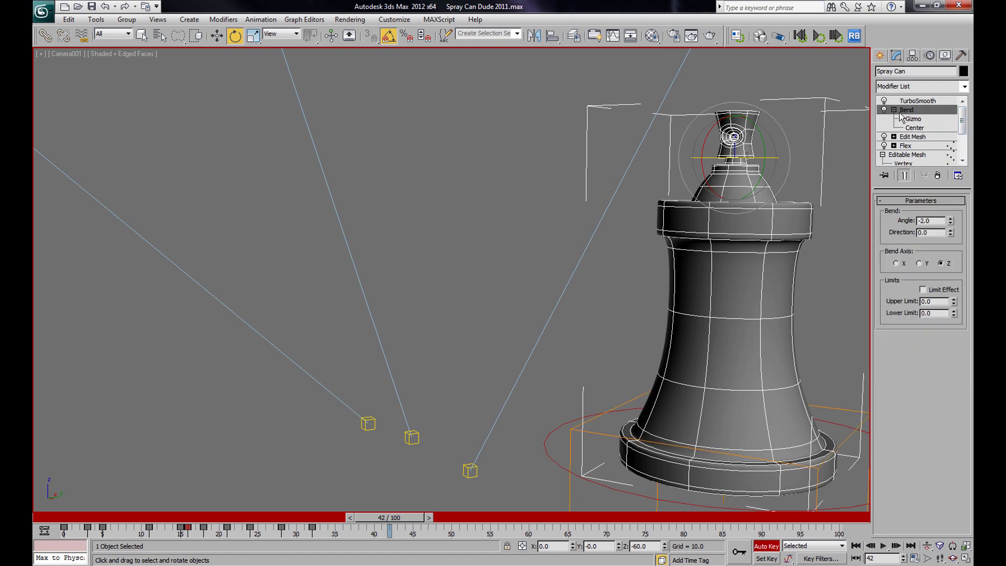
pyautogui.moveTo(390, 522); pyautogui.dragTo(399, 543)
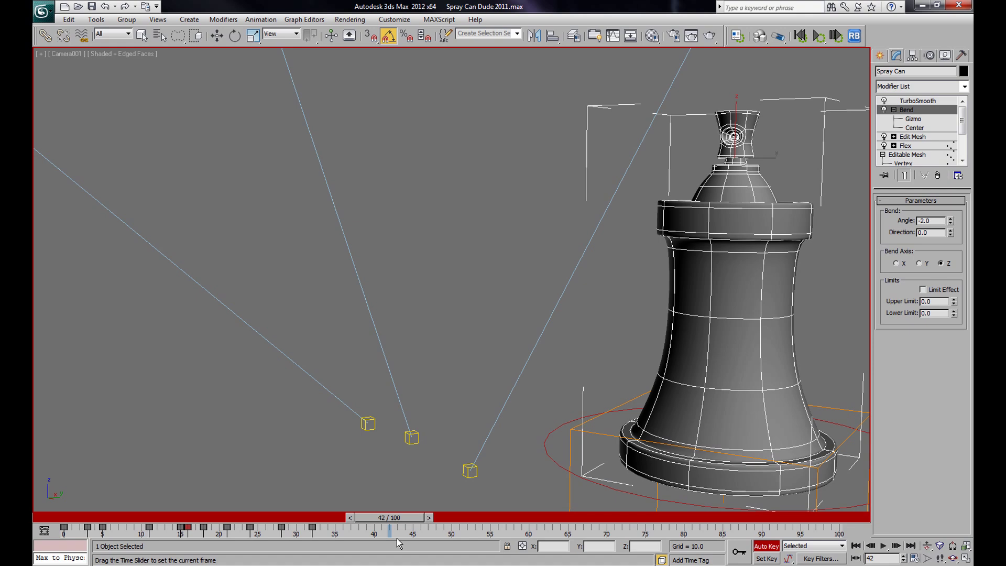
pyautogui.press('e')
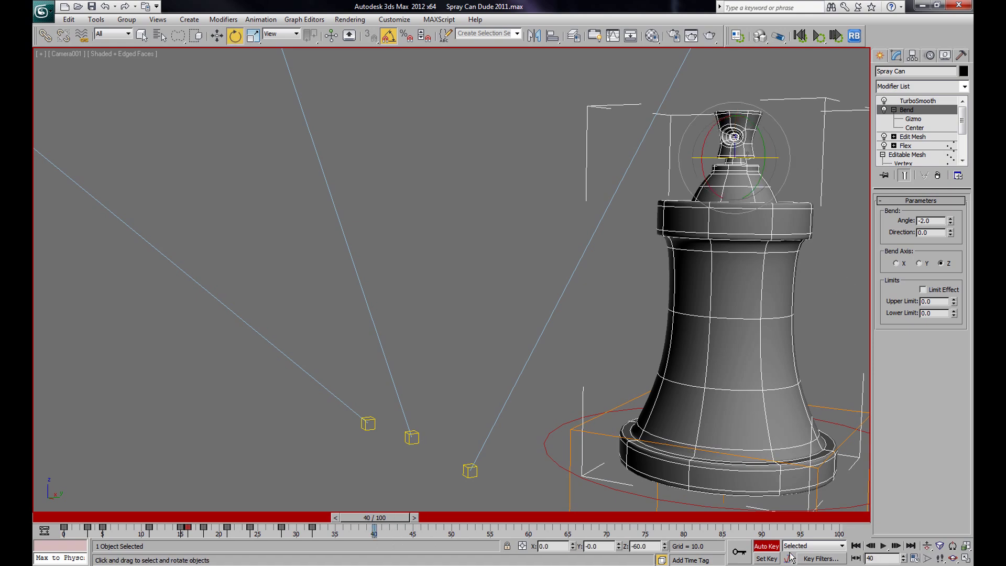
pyautogui.press('q')
# Keyframe a strong forward bend of the can at frame 43 and set the Bend angle at frame 40 to about -5.9
pyautogui.moveTo(370, 523); pyautogui.dragTo(390, 532)
pyautogui.press('e')
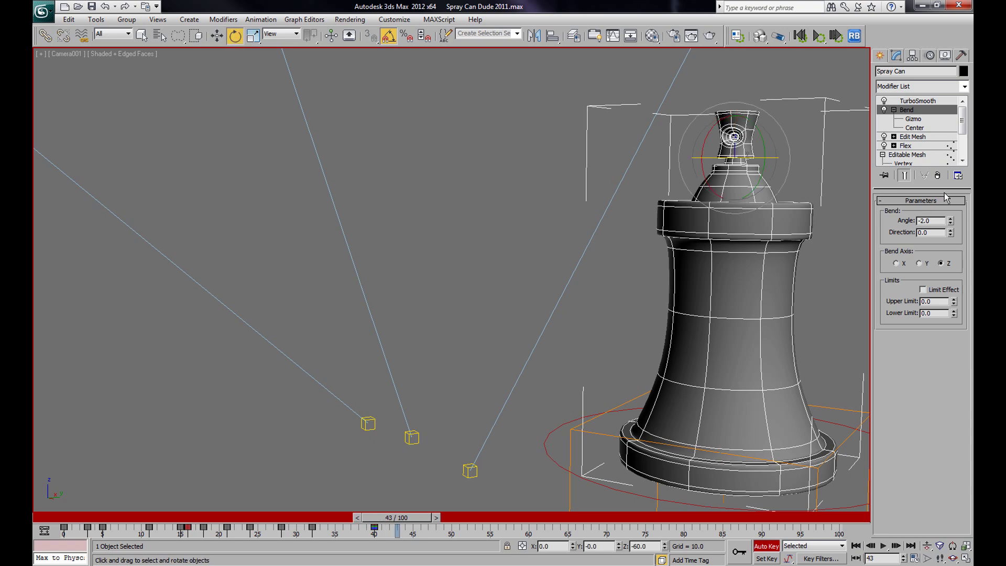
pyautogui.moveTo(950, 222); pyautogui.dragTo(933, 97)
pyautogui.moveTo(400, 524); pyautogui.dragTo(375, 545)
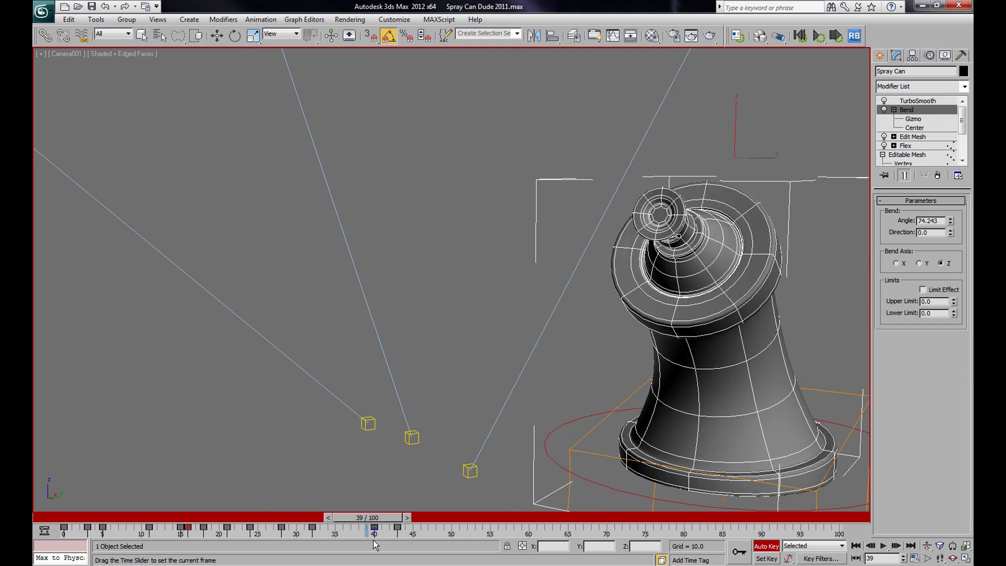
pyautogui.press('e')
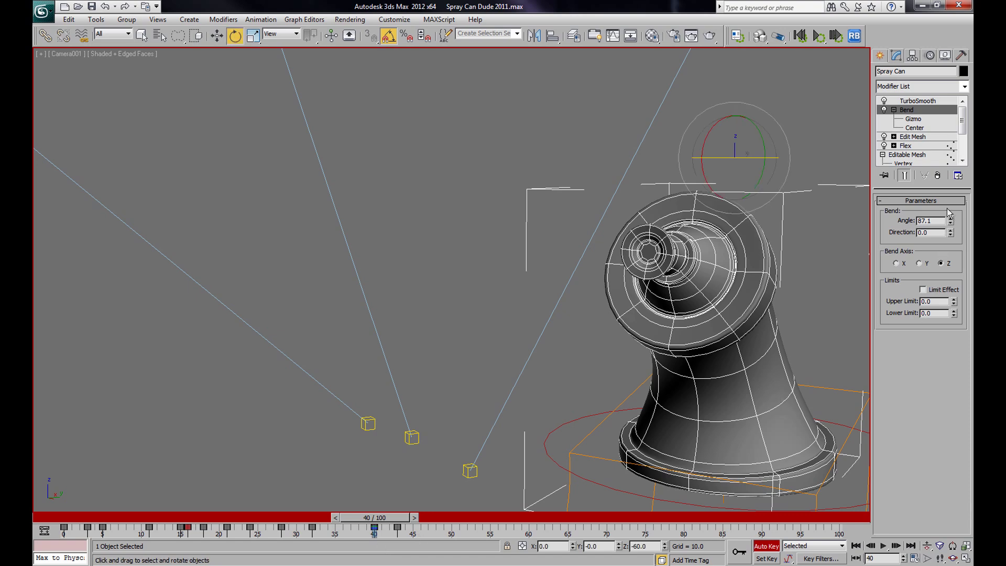
pyautogui.moveTo(950, 222); pyautogui.dragTo(955, 334)
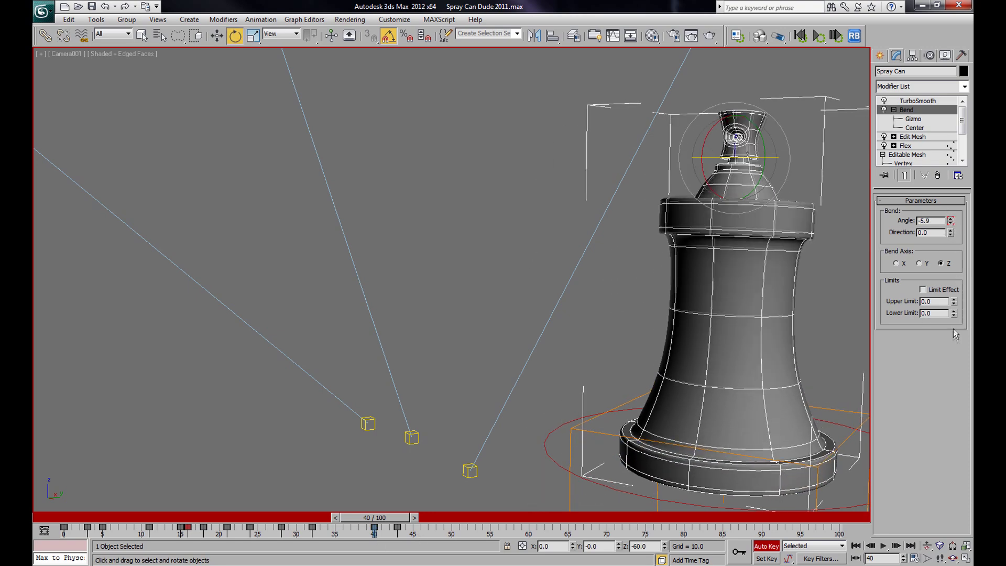
# Shift the forward-bend key to frame 47 and straighten the can at frame 49 with a Bend angle of about -4
pyautogui.moveTo(414, 520)
pyautogui.mouseDown()
pyautogui.moveTo(361, 524)
pyautogui.moveTo(438, 557)
pyautogui.moveTo(419, 559)
pyautogui.moveTo(482, 561)
pyautogui.moveTo(256, 562)
pyautogui.moveTo(458, 563)
pyautogui.mouseUp()
pyautogui.moveTo(414, 517)
pyautogui.mouseDown()
pyautogui.moveTo(403, 519)
pyautogui.moveTo(424, 521)
pyautogui.moveTo(393, 521)
pyautogui.moveTo(458, 529)
pyautogui.moveTo(481, 554)
pyautogui.moveTo(455, 560)
pyautogui.mouseUp()
pyautogui.press('e')
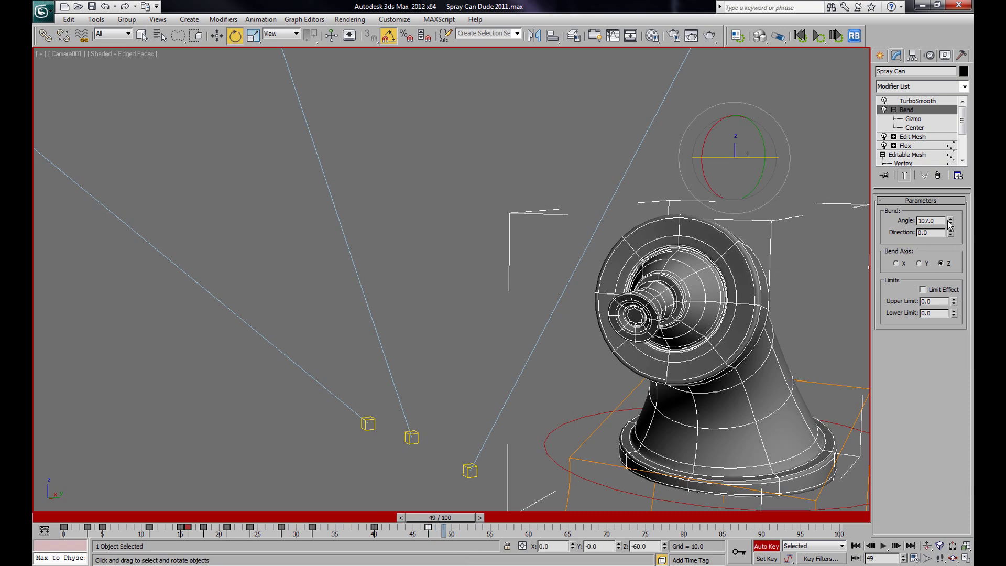
pyautogui.moveTo(951, 223); pyautogui.dragTo(957, 355)
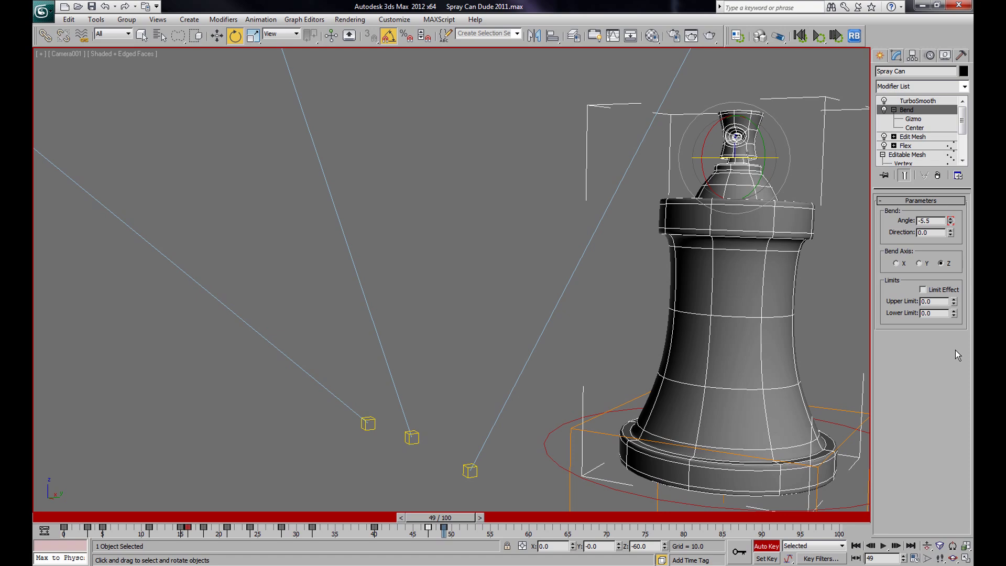
# Move the can's straightening key from frame 49 to frame 52
pyautogui.moveTo(423, 520); pyautogui.dragTo(469, 517)
pyautogui.press('e')
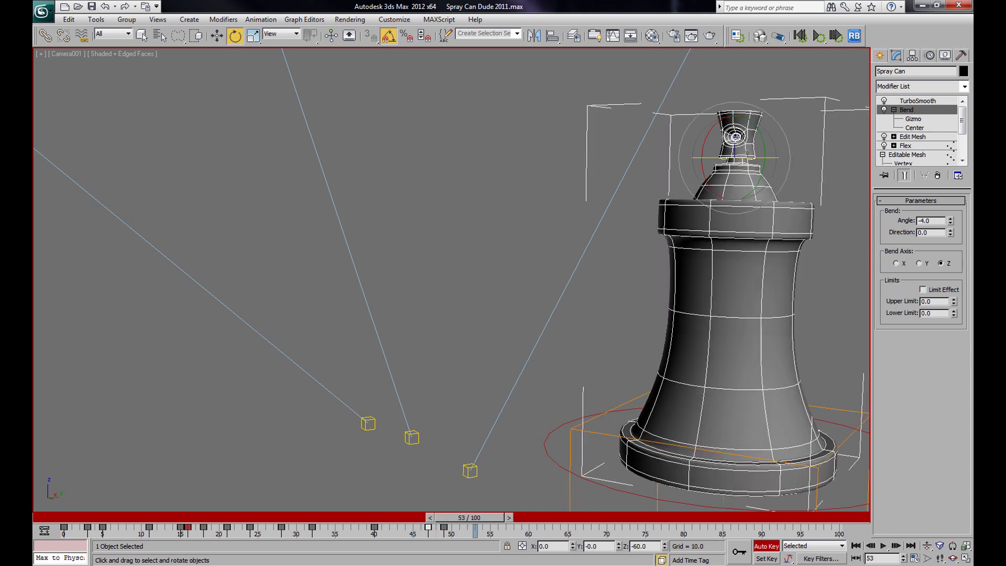
pyautogui.click(442, 528)
pyautogui.moveTo(451, 523); pyautogui.dragTo(475, 530)
pyautogui.press('e')
pyautogui.press('e')
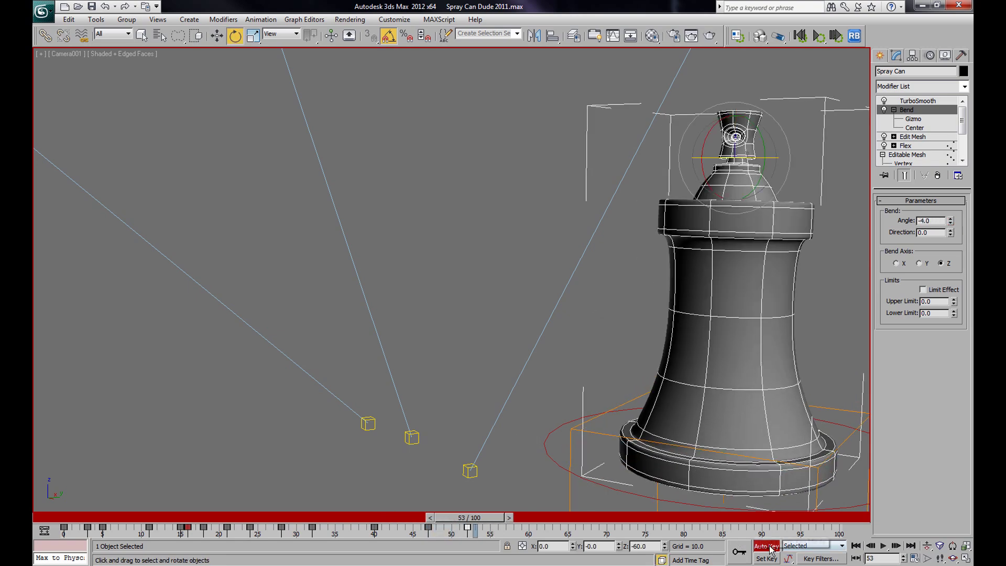
# Turn off Auto Key and play the animation from frame 0 to check the second bend
pyautogui.click(766, 546)
pyautogui.moveTo(468, 516); pyautogui.dragTo(41, 526)
pyautogui.click(891, 550)
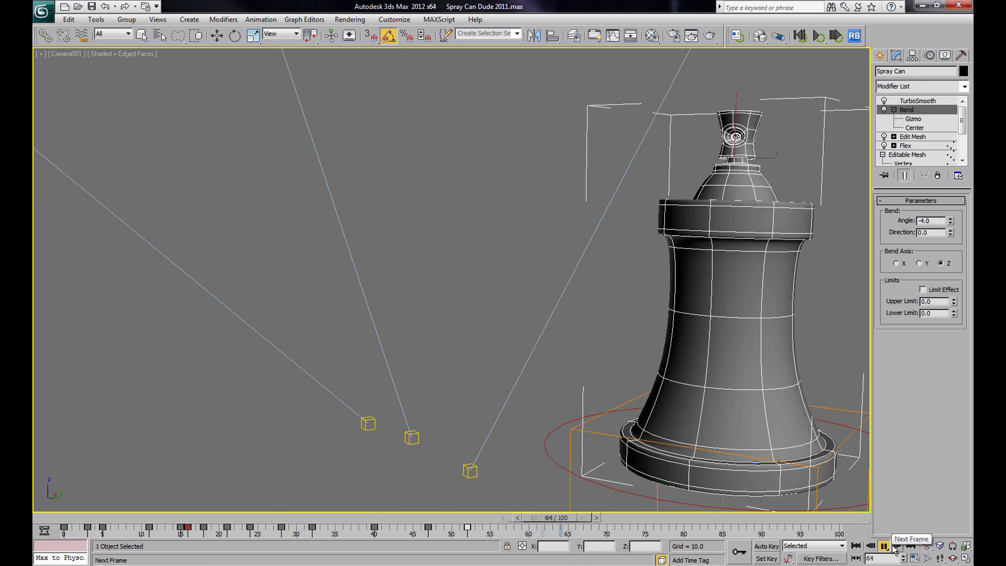
pyautogui.click(883, 546)
pyautogui.press('e')
# Move the spray can's last two bend keys to frames 60 and 65 and return to frame 0
pyautogui.moveTo(709, 523); pyautogui.dragTo(444, 545)
pyautogui.press('e')
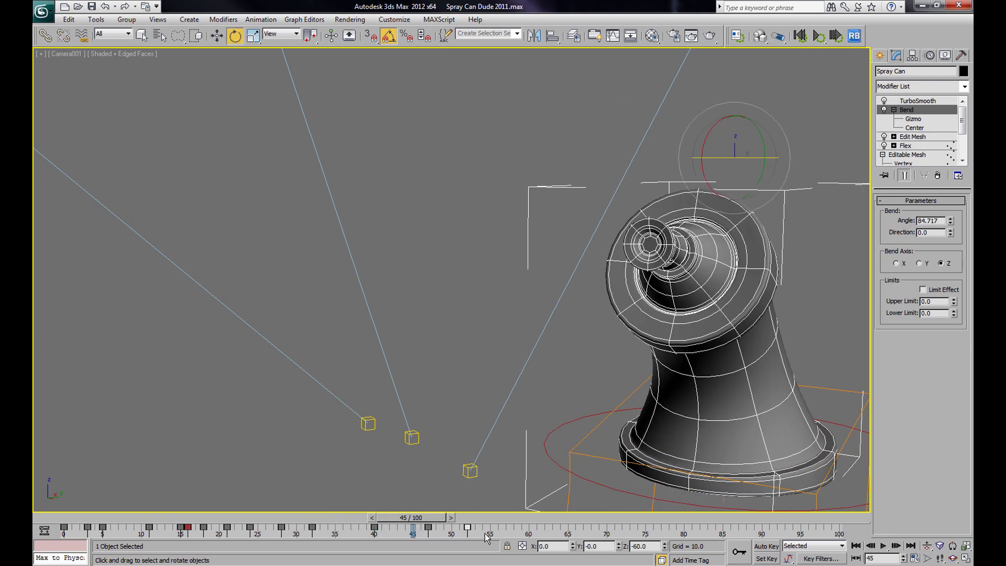
pyautogui.moveTo(430, 528); pyautogui.dragTo(534, 540)
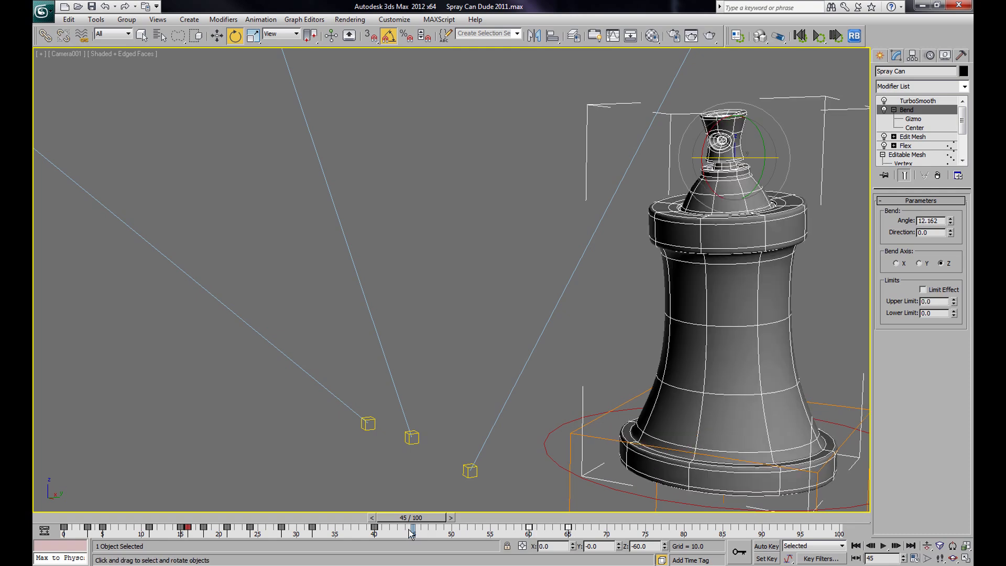
pyautogui.moveTo(418, 521); pyautogui.dragTo(73, 518)
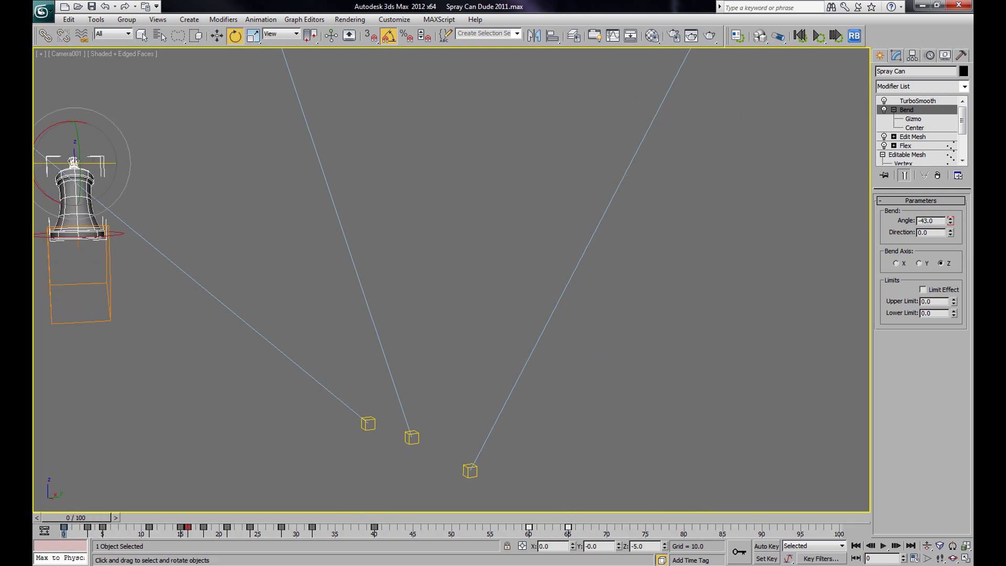
# Play back the animation, move the can's last bend key to frame 62 and return to frame 0
pyautogui.click(882, 546)
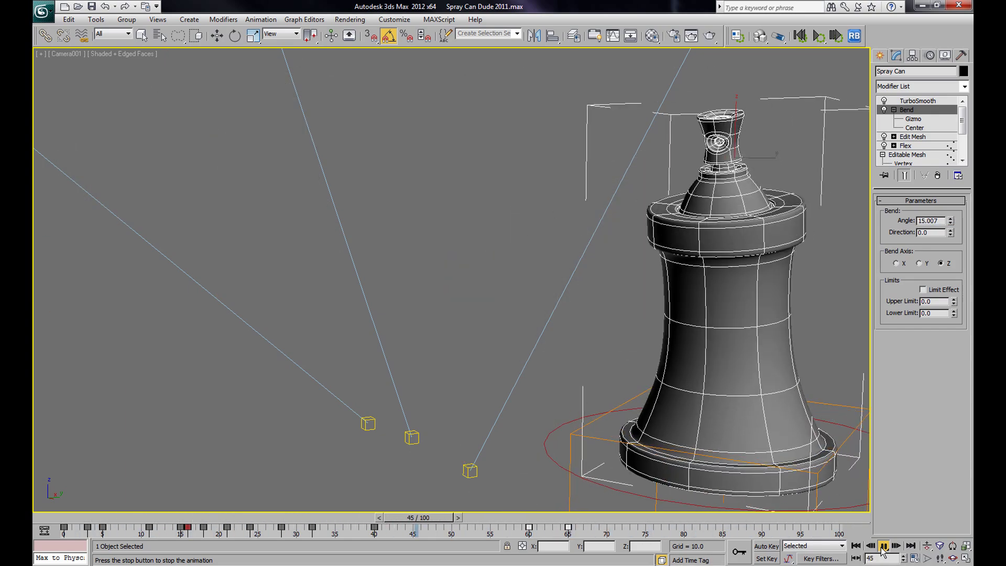
pyautogui.click(882, 546)
pyautogui.press('e')
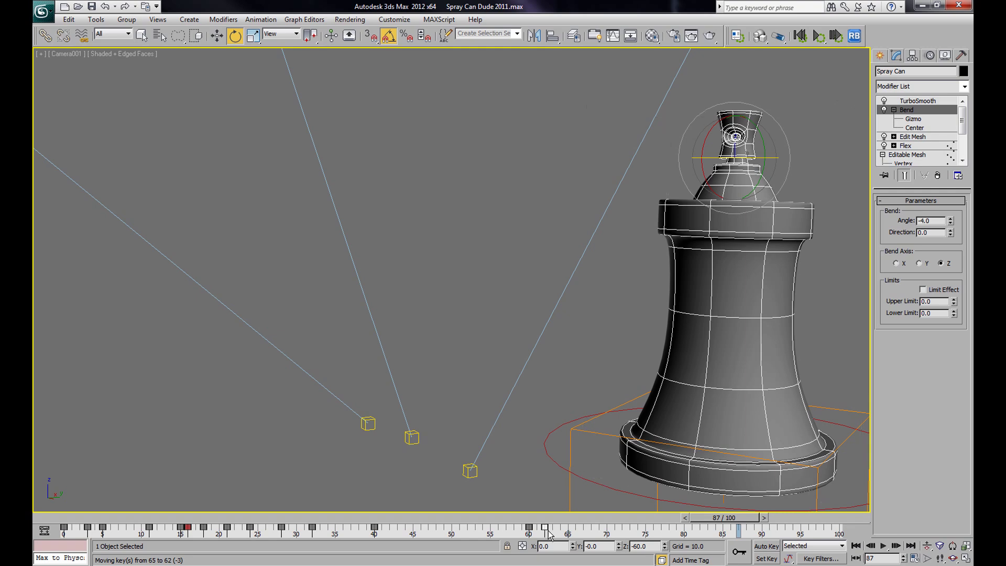
pyautogui.moveTo(723, 517); pyautogui.dragTo(52, 519)
# Create an animated preview of the Camera001 view over the active time segment and replay it in an enlarged player window
pyautogui.click(96, 21)
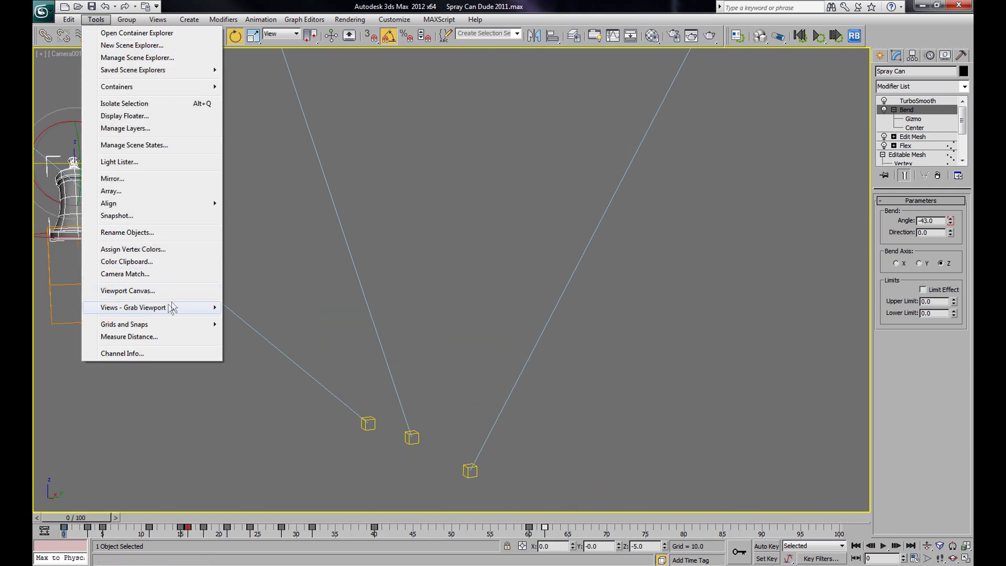
pyautogui.moveTo(169, 308)
pyautogui.click(260, 321)
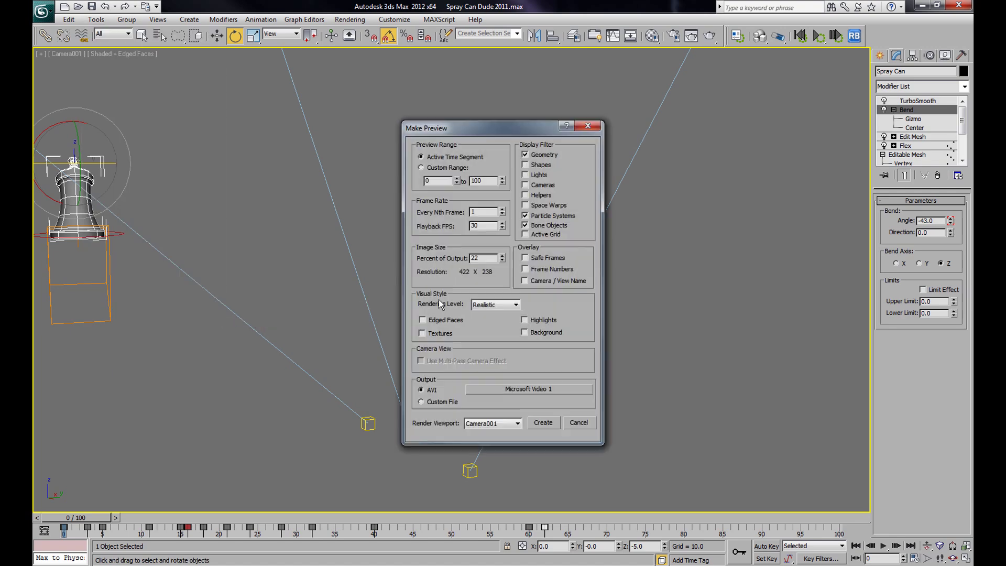
pyautogui.click(543, 423)
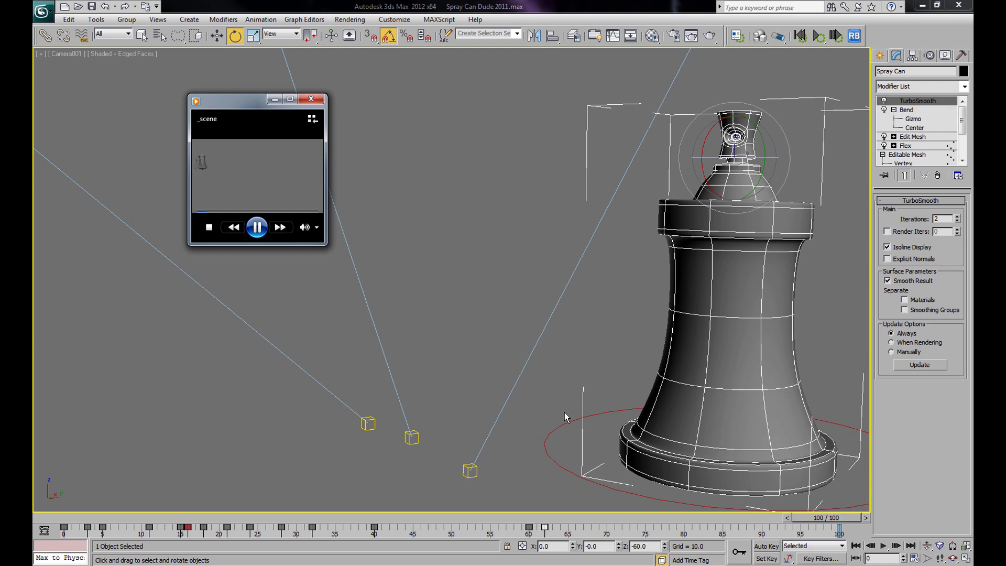
pyautogui.moveTo(325, 244); pyautogui.dragTo(545, 383)
pyautogui.click(369, 366)
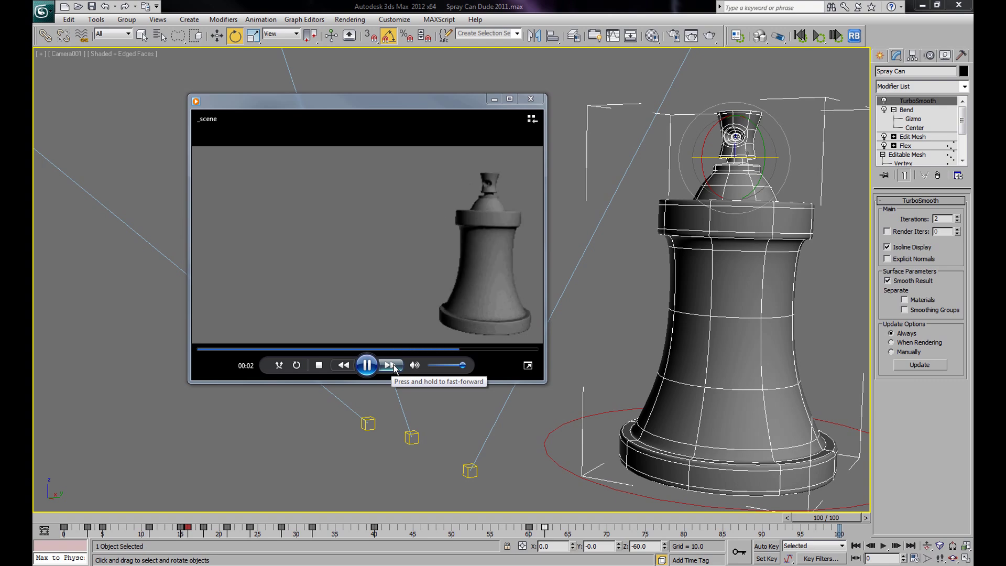
pyautogui.click(377, 365)
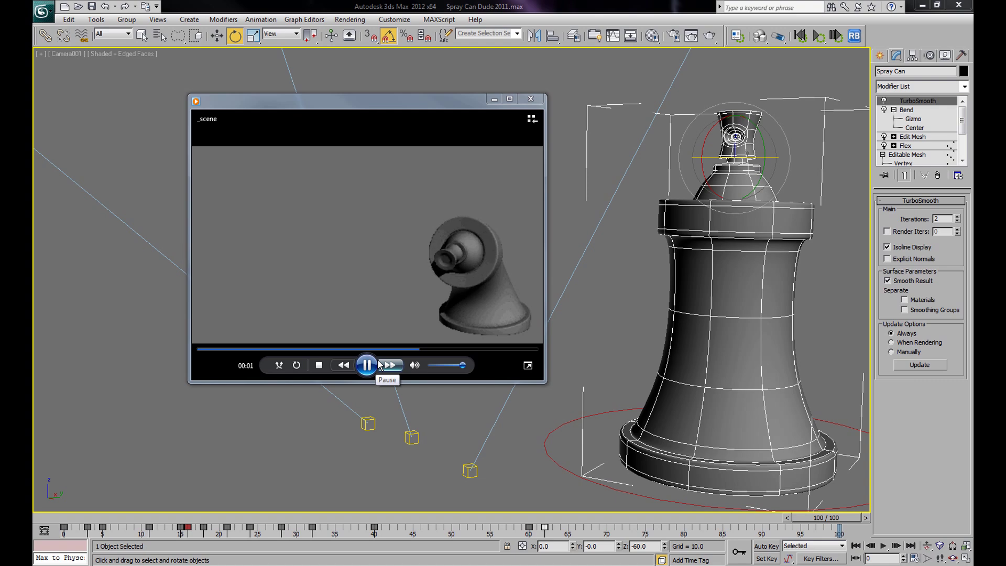
# Close the preview player and move the can's last bend key to frame 70
pyautogui.click(530, 100)
pyautogui.click(573, 526)
pyautogui.moveTo(548, 532); pyautogui.dragTo(610, 548)
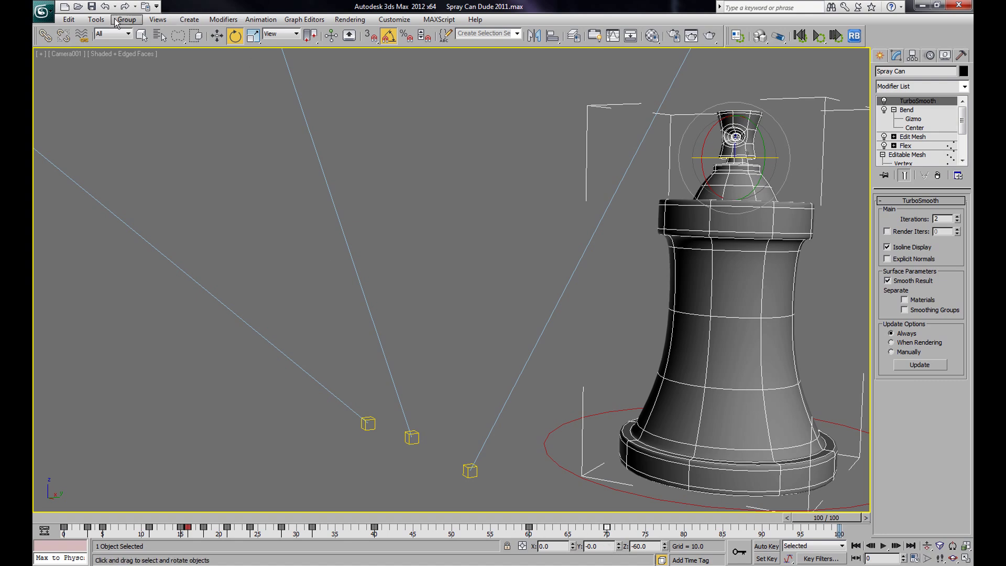
# Generate a new Camera001 preview with the retimed last bend key, replay it in an enlarged player and close the player
pyautogui.click(96, 19)
pyautogui.moveTo(138, 312)
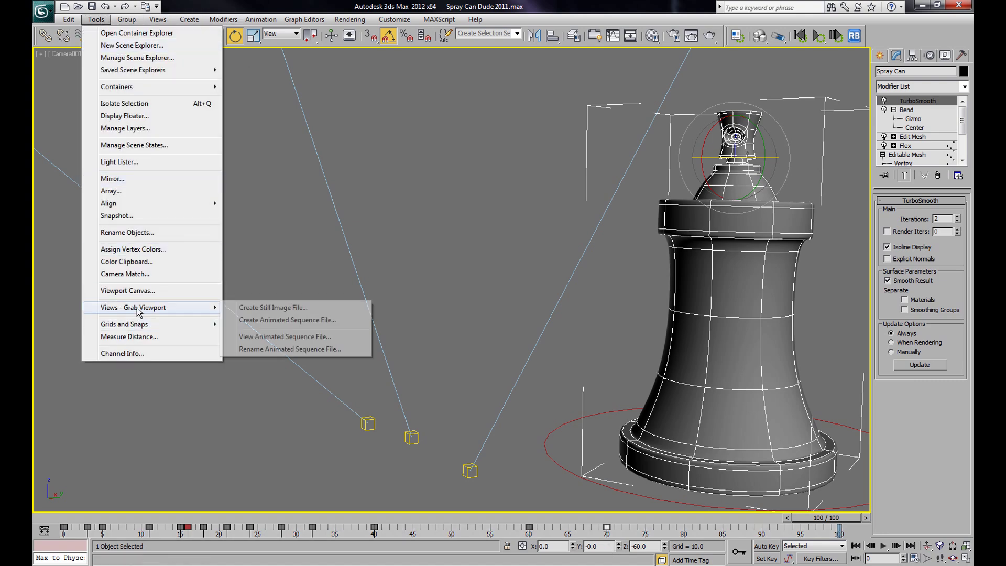
pyautogui.click(254, 321)
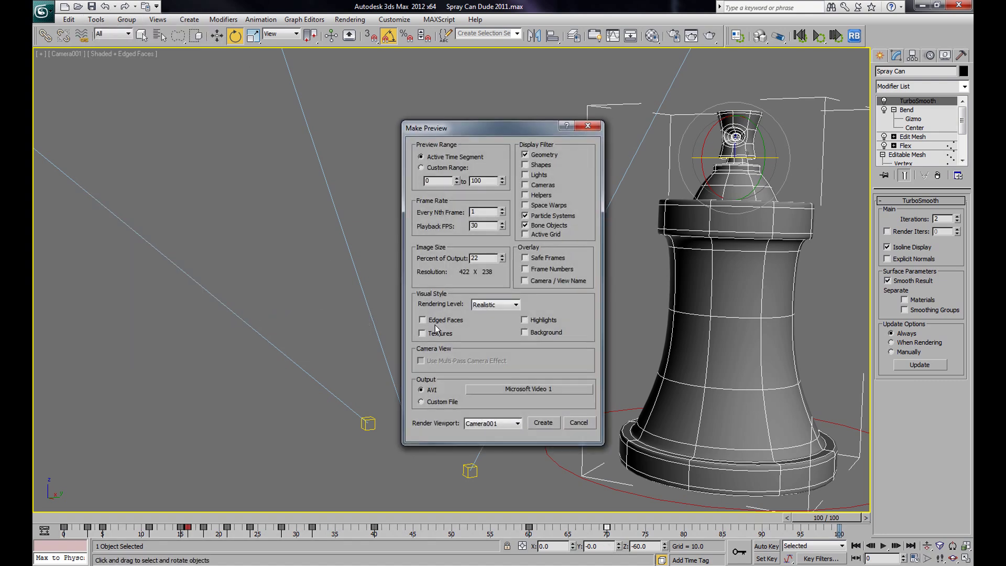
pyautogui.click(539, 423)
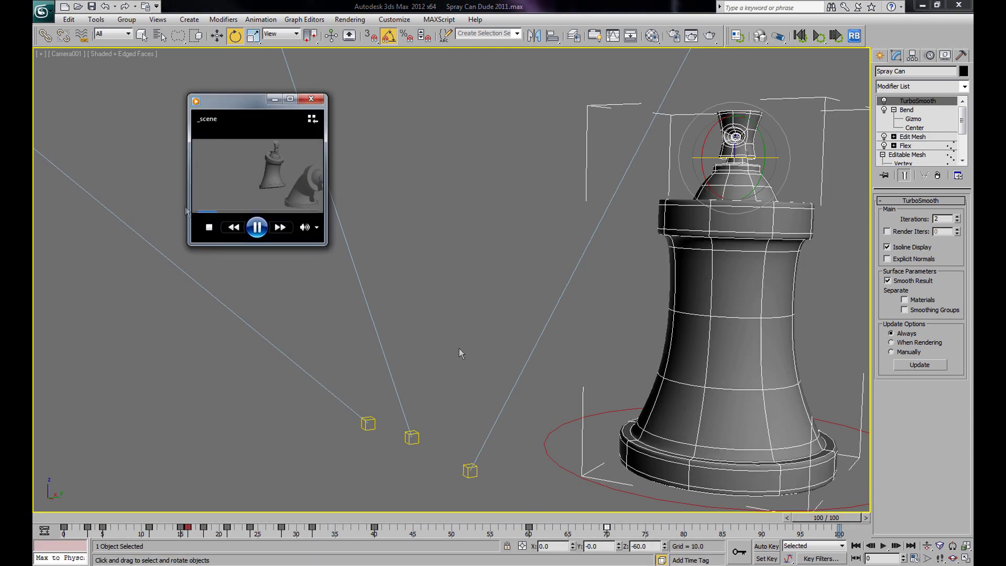
pyautogui.moveTo(334, 252); pyautogui.dragTo(586, 373)
pyautogui.click(383, 351)
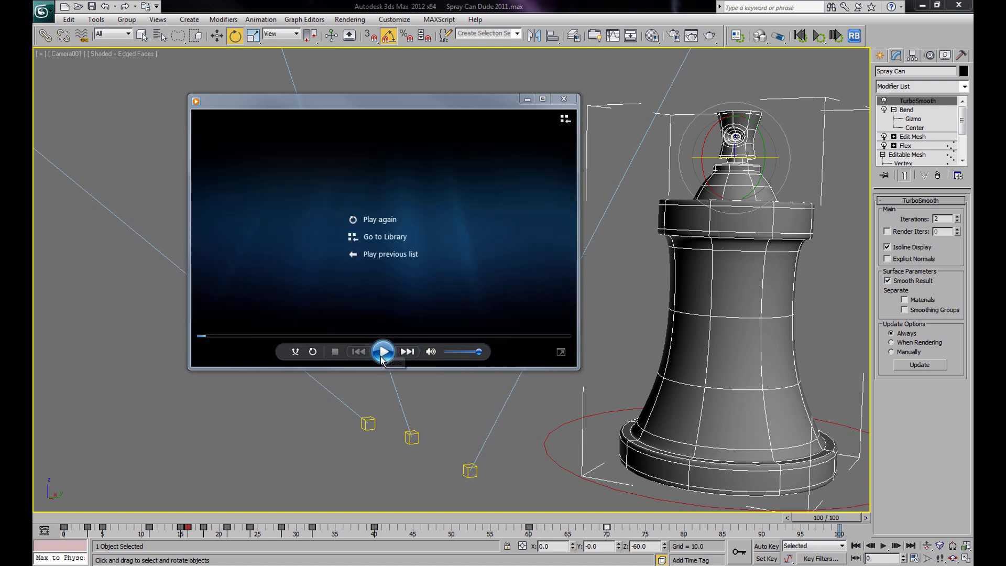
pyautogui.click(382, 352)
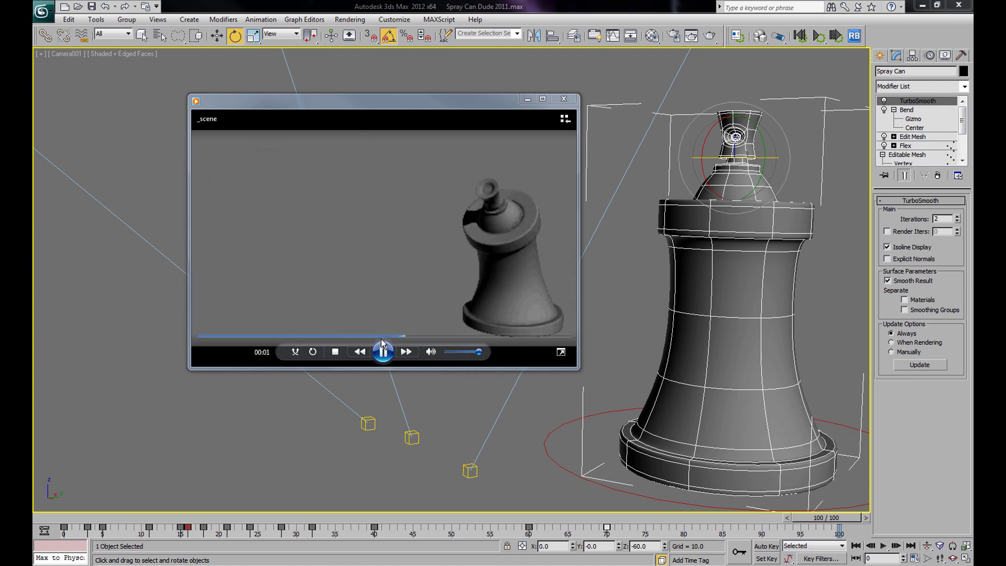
pyautogui.click(96, 20)
pyautogui.click(327, 7)
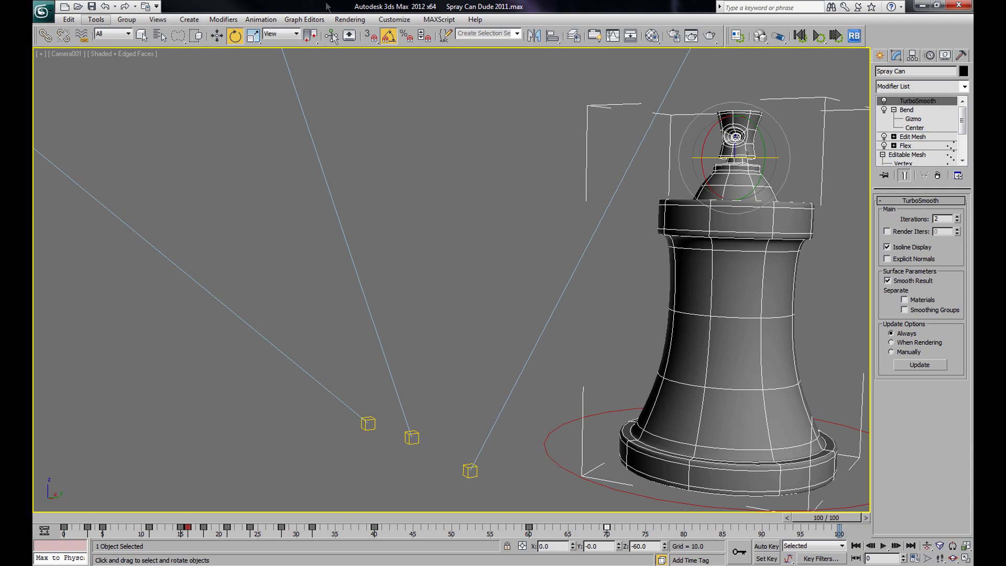
# Scrub back and forth through the timeline to review the can's motion, stopping at frame 82
pyautogui.moveTo(843, 524)
pyautogui.mouseDown()
pyautogui.moveTo(65, 529)
pyautogui.moveTo(623, 529)
pyautogui.moveTo(587, 518)
pyautogui.moveTo(624, 518)
pyautogui.moveTo(535, 517)
pyautogui.moveTo(703, 518)
pyautogui.mouseUp()
pyautogui.moveTo(812, 518)
pyautogui.mouseDown()
pyautogui.moveTo(84, 529)
pyautogui.moveTo(262, 561)
pyautogui.moveTo(701, 564)
pyautogui.moveTo(39, 554)
pyautogui.moveTo(239, 563)
pyautogui.mouseUp()
pyautogui.moveTo(220, 518)
pyautogui.mouseDown()
pyautogui.moveTo(300, 517)
pyautogui.moveTo(121, 517)
pyautogui.moveTo(331, 518)
pyautogui.mouseUp()
pyautogui.moveTo(343, 565)
pyautogui.mouseDown()
pyautogui.moveTo(35, 556)
pyautogui.moveTo(372, 565)
pyautogui.moveTo(63, 565)
pyautogui.moveTo(622, 564)
pyautogui.mouseUp()
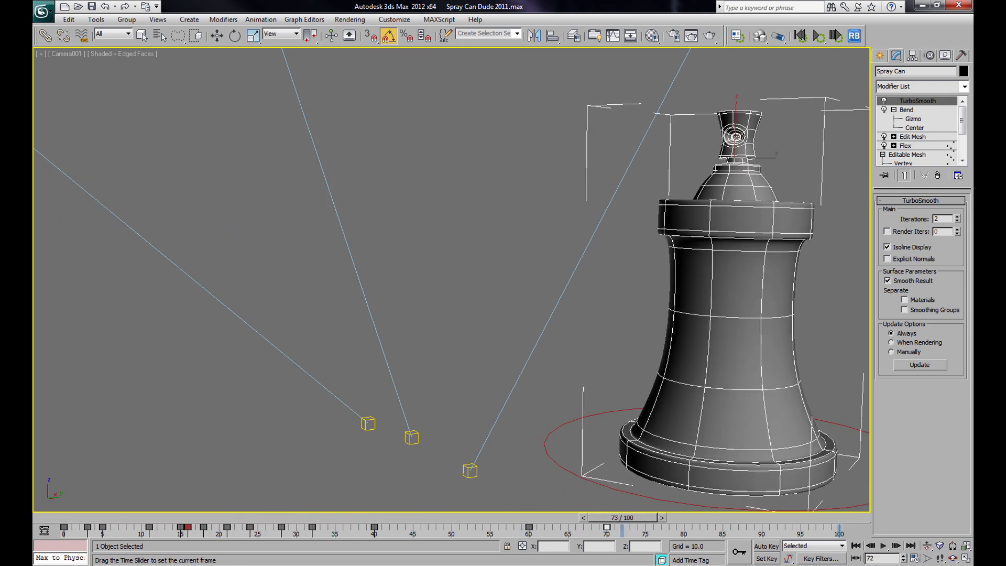
pyautogui.press('e')
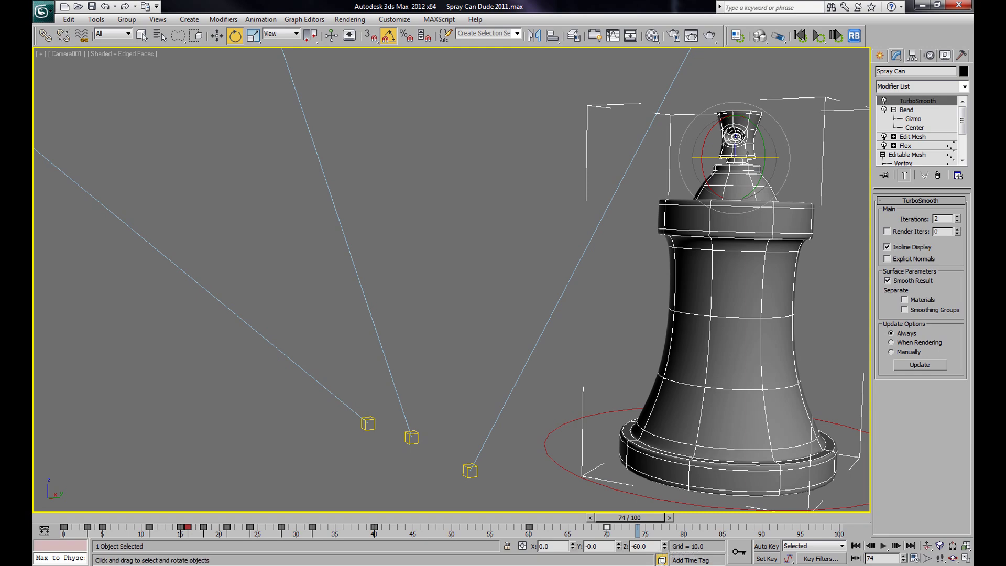
pyautogui.moveTo(628, 524); pyautogui.dragTo(690, 544)
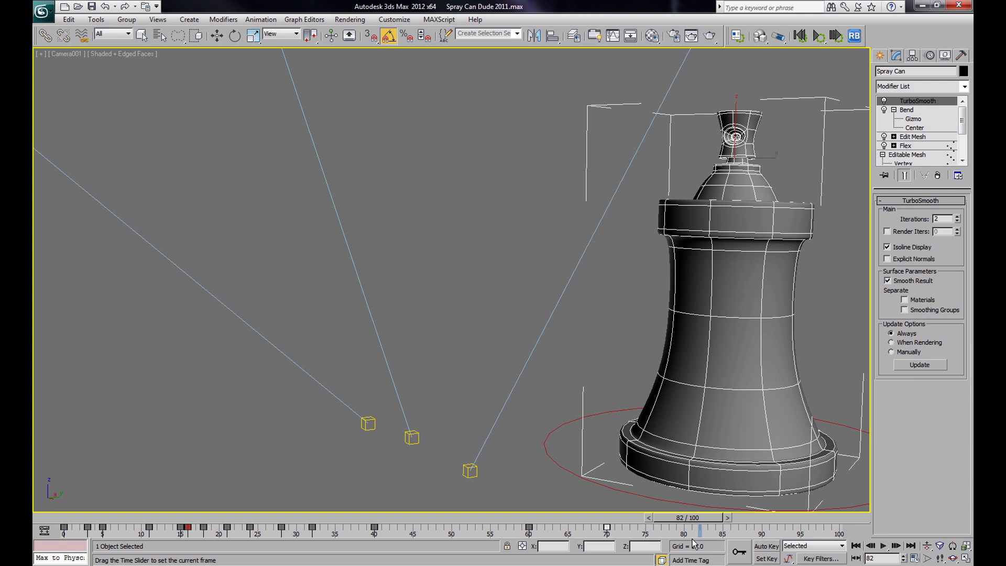
# Save the scene as a new file named Spray Can Dude 2012.max
pyautogui.click(46, 17)
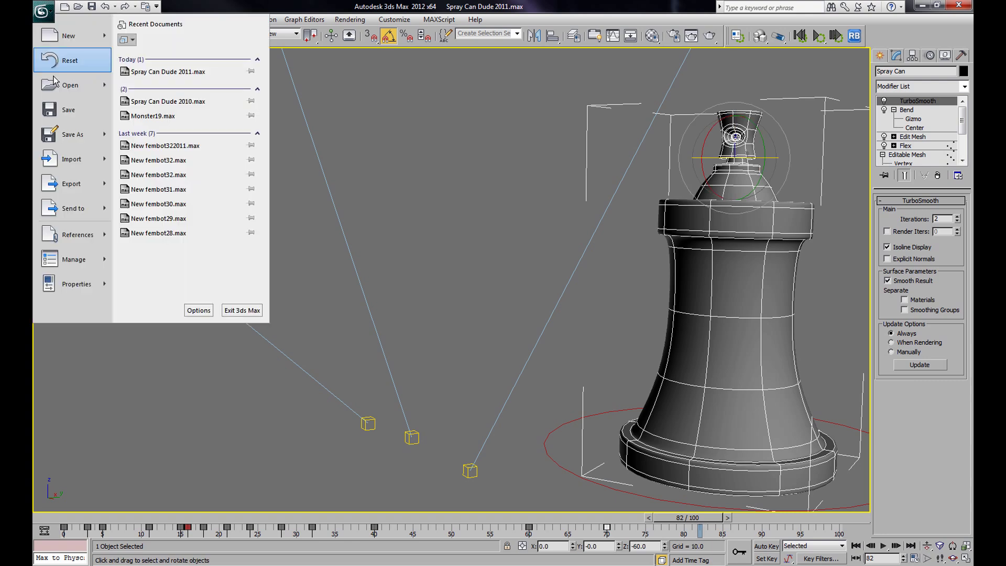
pyautogui.click(56, 129)
pyautogui.click(289, 361)
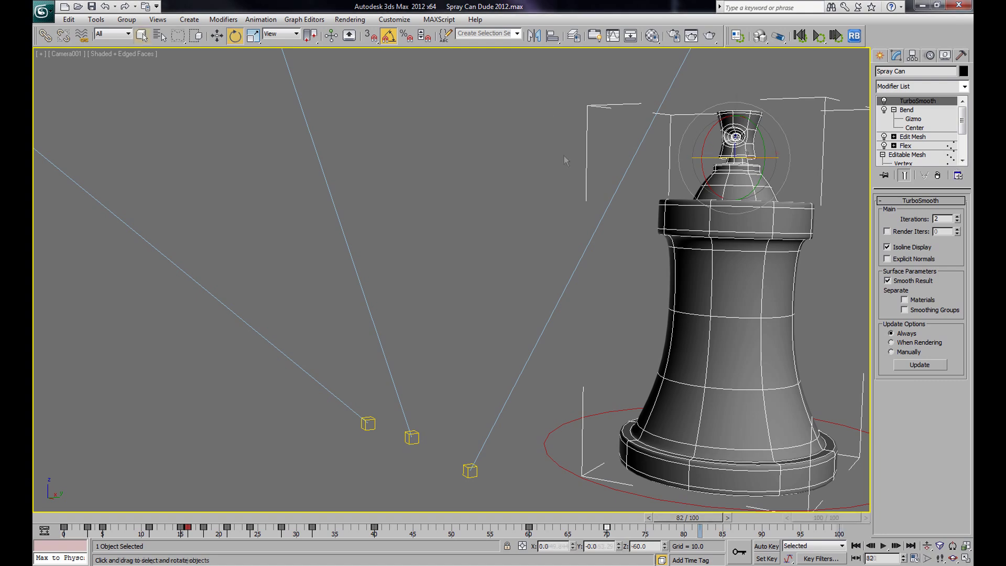
# Delete the TurboSmooth modifier from the spray can and collapse the Bend modifier's sub-levels
pyautogui.press('q')
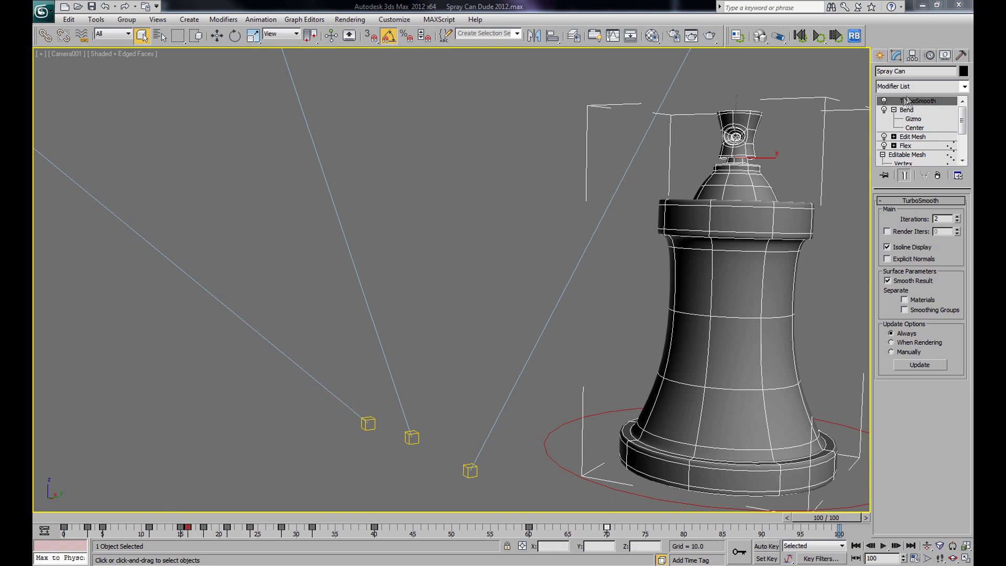
pyautogui.click(885, 100)
pyautogui.rightClick(902, 104)
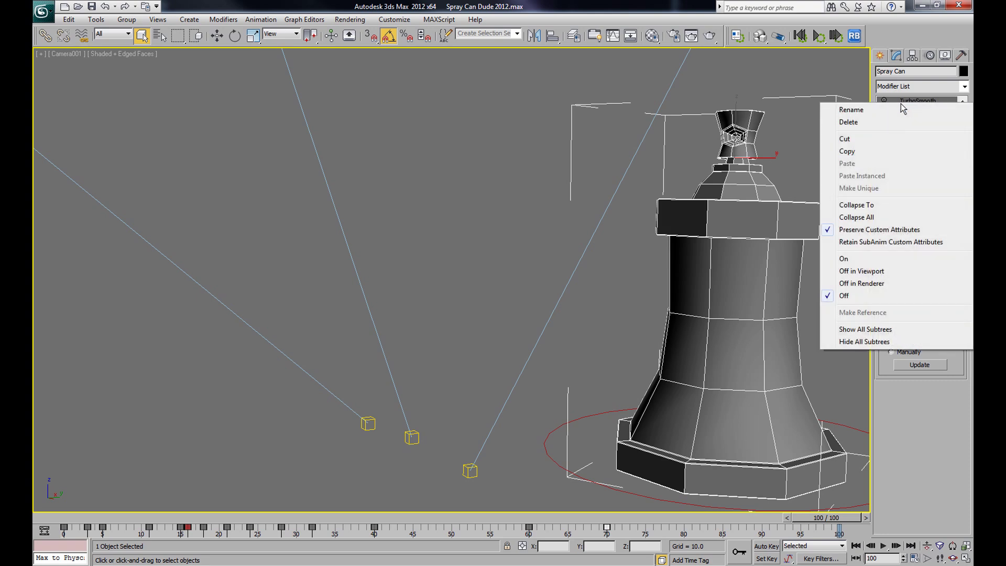
pyautogui.click(867, 124)
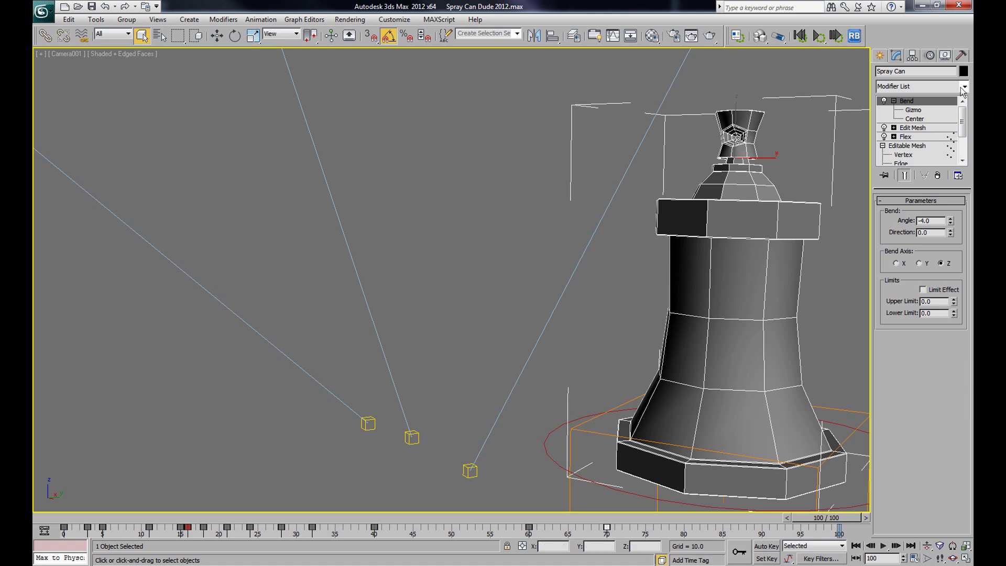
pyautogui.click(894, 101)
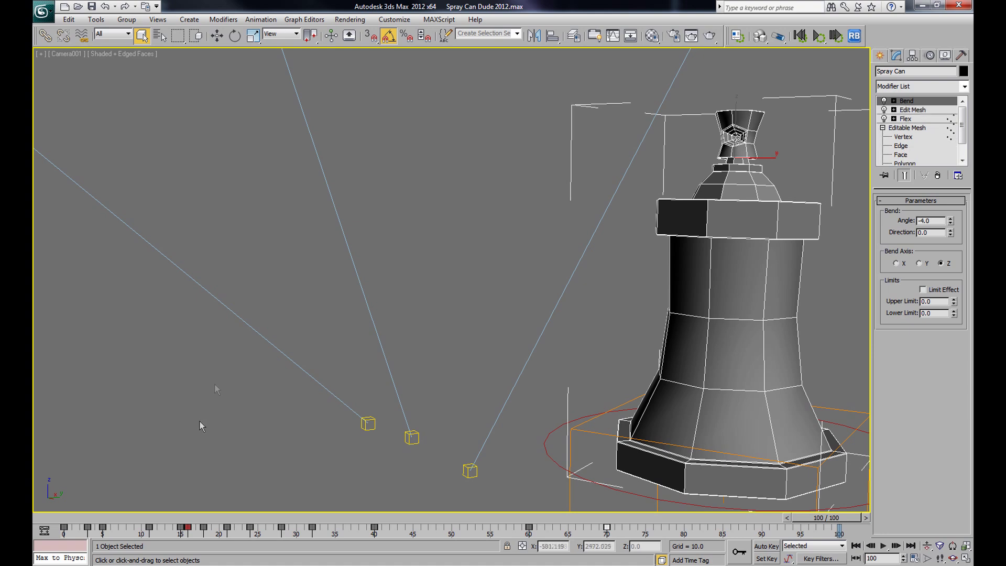
# Reselect the spray can and switch from the camera to a Perspective view that shows it from the front
pyautogui.click(613, 321)
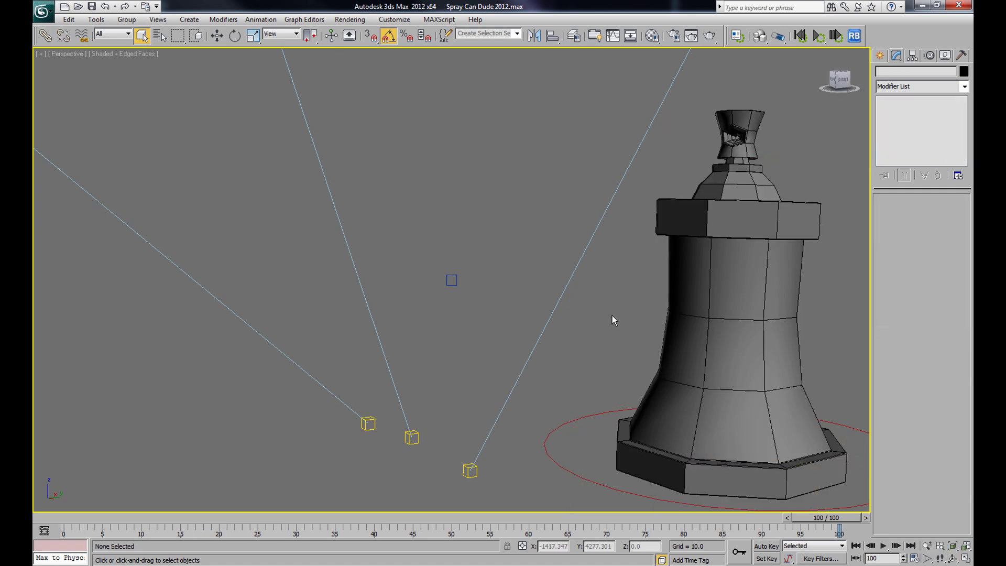
pyautogui.click(715, 341)
pyautogui.press('p')
pyautogui.keyDown('alt'); pyautogui.moveTo(664, 322); pyautogui.dragTo(449, 236, button='middle'); pyautogui.keyUp('alt')
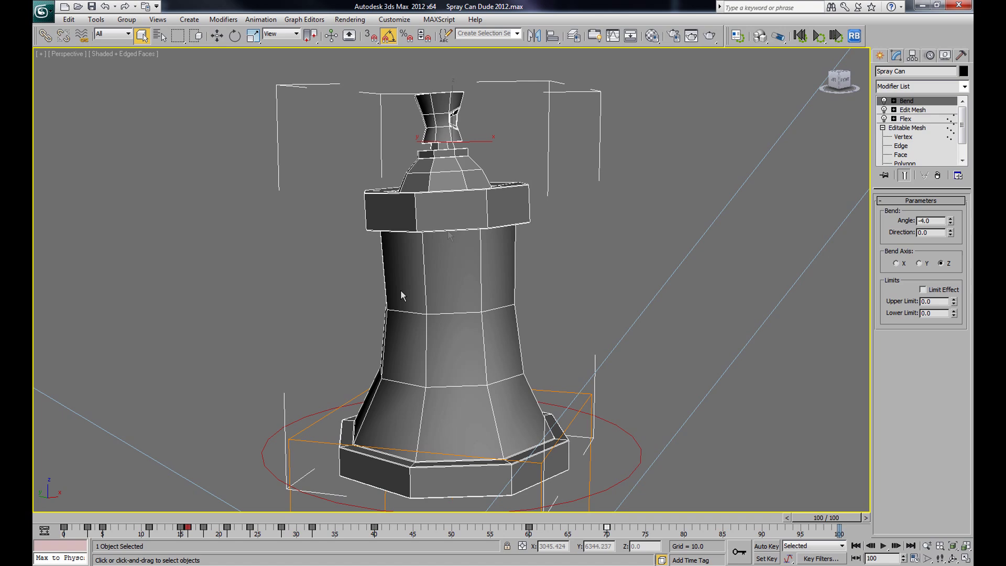
pyautogui.moveTo(850, 517)
pyautogui.mouseDown()
pyautogui.moveTo(309, 517)
pyautogui.moveTo(163, 493)
pyautogui.moveTo(846, 488)
pyautogui.mouseUp()
pyautogui.moveTo(643, 369)
pyautogui.keyDown('alt'); pyautogui.mouseDown(button='middle')
pyautogui.moveTo(597, 273)
pyautogui.moveTo(575, 280)
pyautogui.moveTo(490, 251)
pyautogui.mouseUp(button='middle'); pyautogui.keyUp('alt')
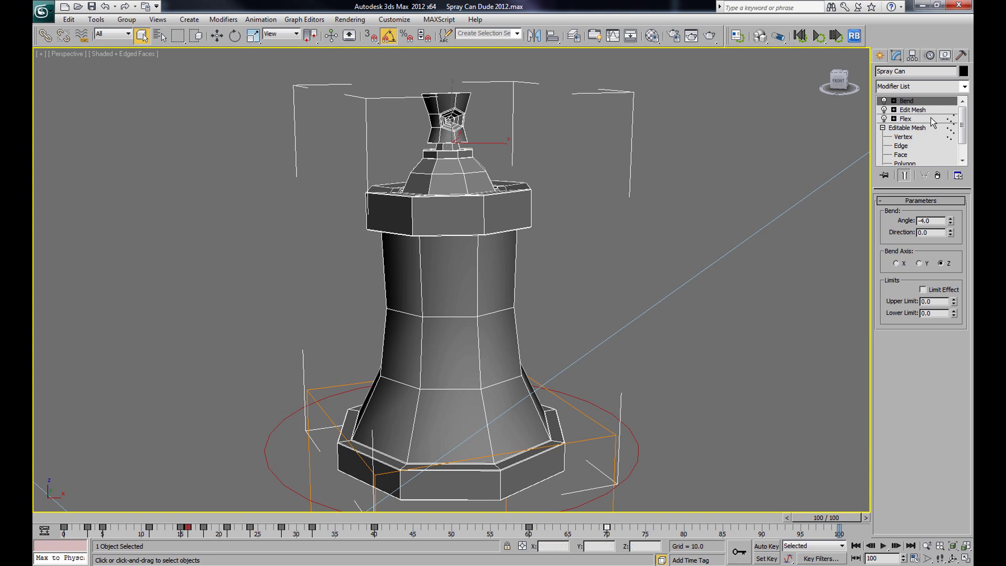
# Look through the spray can's existing modifiers and base vertex selection, and add an Edit Mesh modifier above Bend
pyautogui.click(905, 118)
pyautogui.click(929, 138)
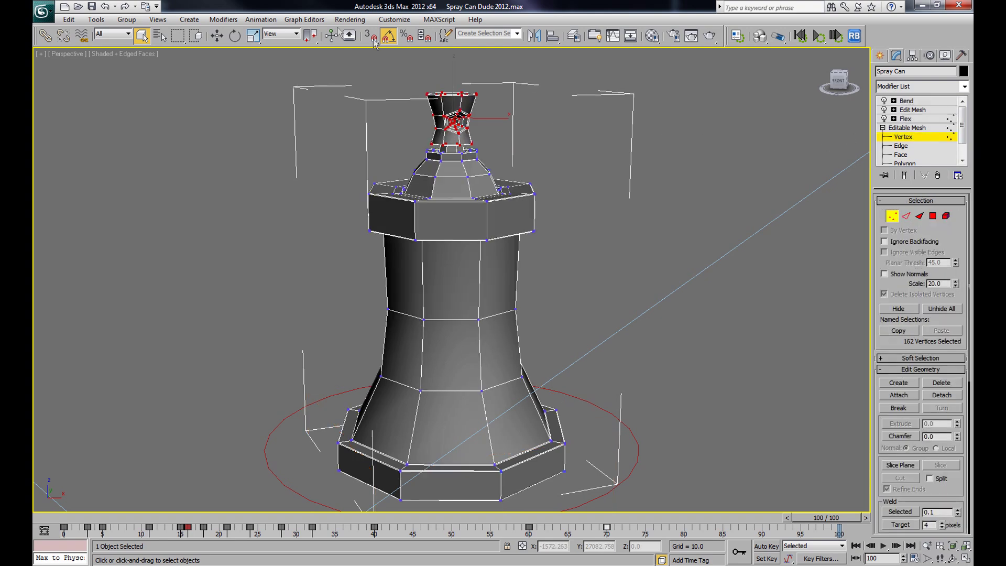
pyautogui.click(922, 111)
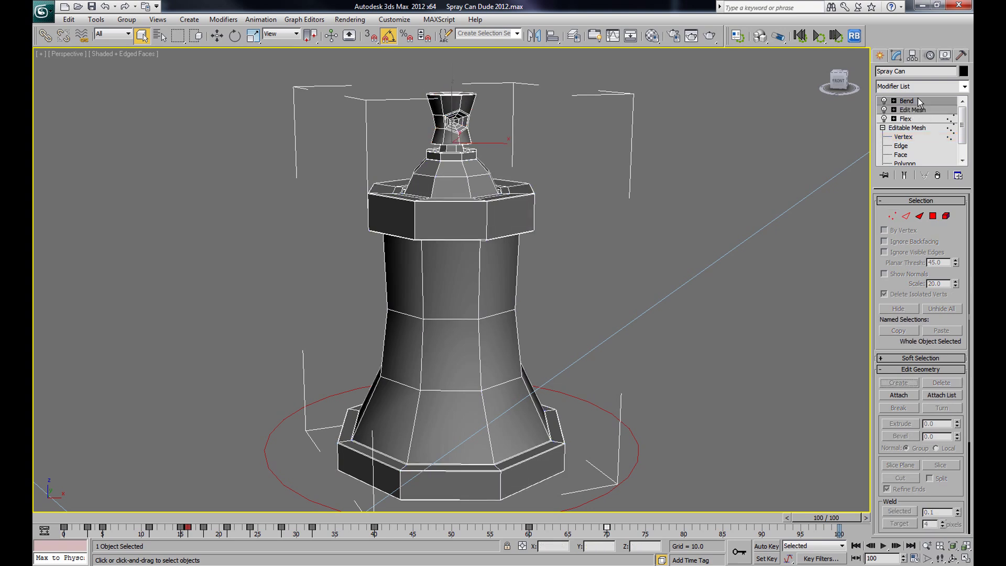
pyautogui.click(918, 99)
pyautogui.click(964, 86)
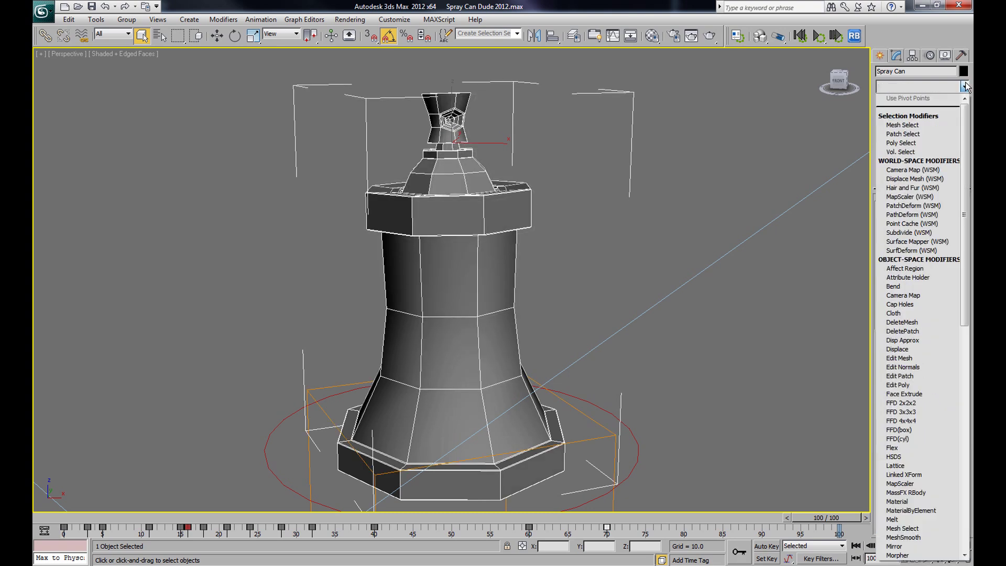
pyautogui.click(906, 360)
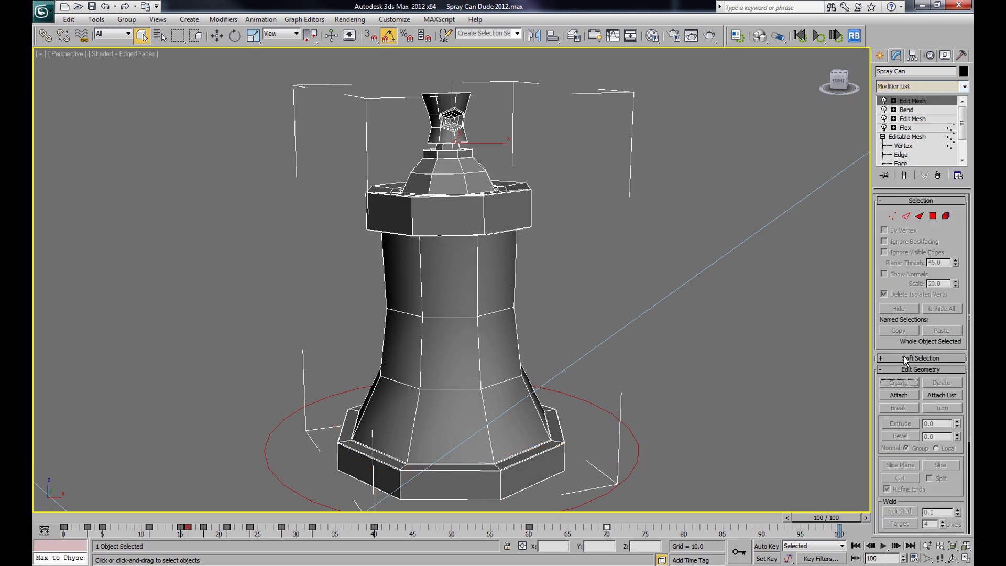
pyautogui.click(894, 101)
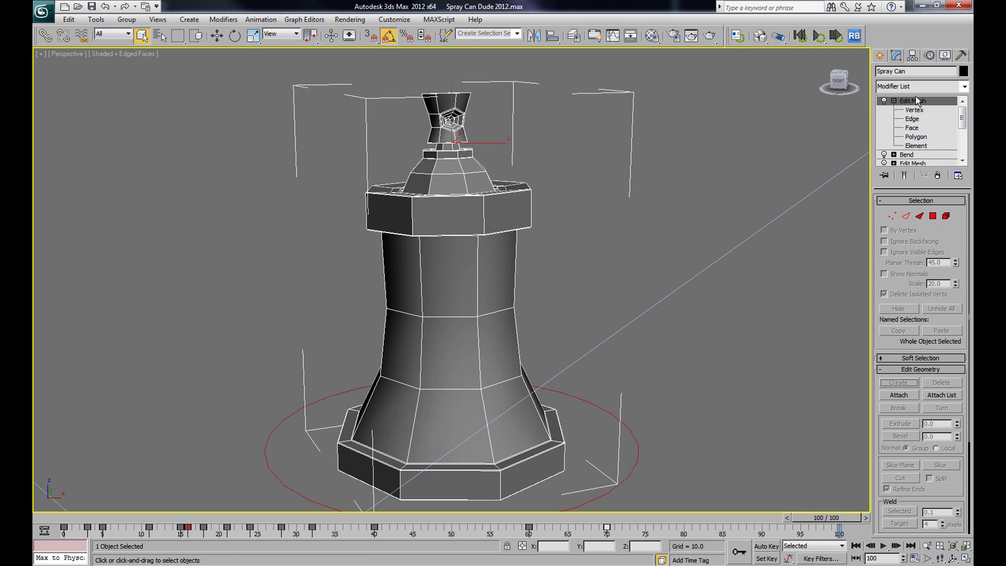
pyautogui.click(894, 101)
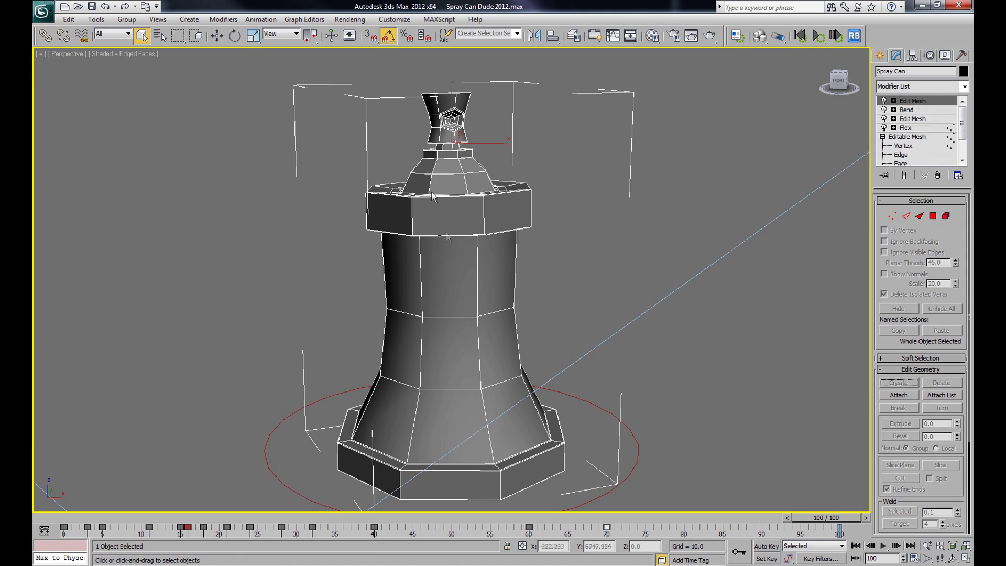
pyautogui.keyDown('alt'); pyautogui.moveTo(521, 232); pyautogui.dragTo(585, 227, button='middle'); pyautogui.keyUp('alt')
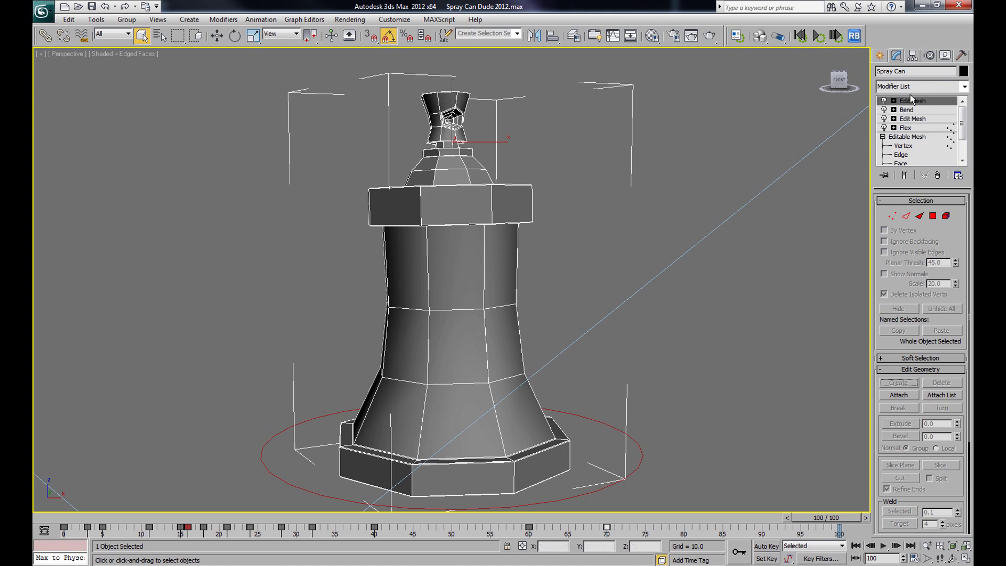
# Select the two middle rings of vertices on the can's body in the new Edit Mesh modifier
pyautogui.click(894, 101)
pyautogui.press('1')
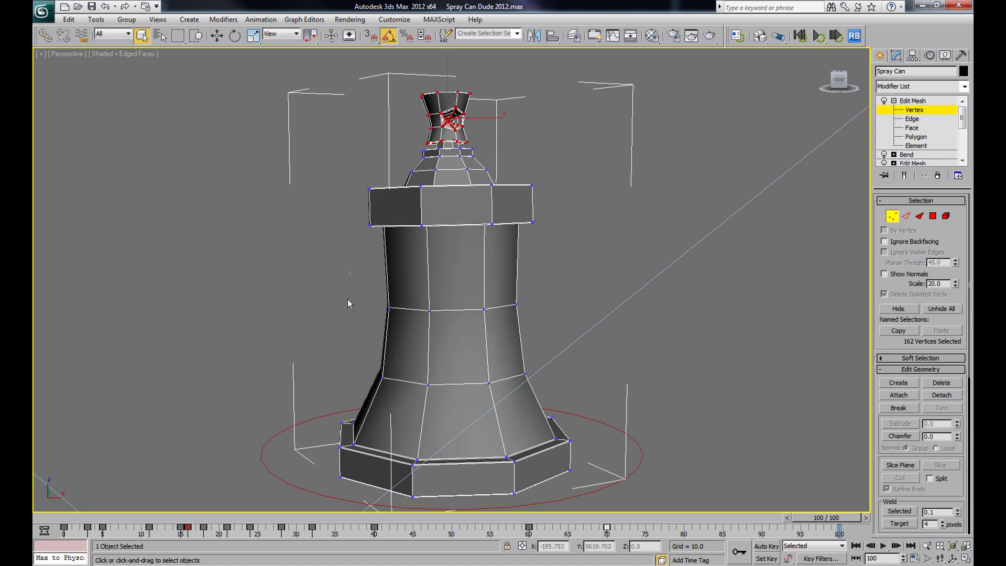
pyautogui.moveTo(307, 239); pyautogui.dragTo(570, 405)
pyautogui.moveTo(570, 404)
pyautogui.keyDown('alt'); pyautogui.mouseDown(button='middle')
pyautogui.moveTo(583, 371)
pyautogui.moveTo(378, 350)
pyautogui.moveTo(581, 359)
pyautogui.moveTo(543, 275)
pyautogui.mouseUp(button='middle'); pyautogui.keyUp('alt')
pyautogui.scroll(-4, 543, 275)
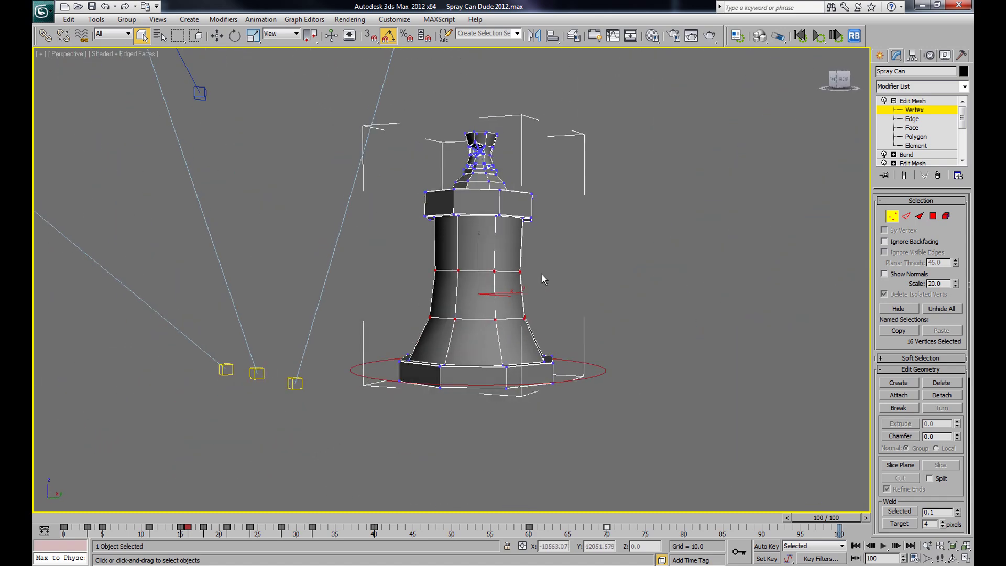
# In the Front view, select all body vertices from the collar's lower edge to the base's upper edge, then return to Perspective
pyautogui.hotkey('alt', 'w')
pyautogui.moveTo(567, 191); pyautogui.dragTo(781, 315, button='middle')
pyautogui.hotkey('alt', 'w')
pyautogui.moveTo(587, 225); pyautogui.dragTo(591, 254, button='middle')
pyautogui.scroll(-2, 591, 263)
pyautogui.scroll(-2, 591, 263)
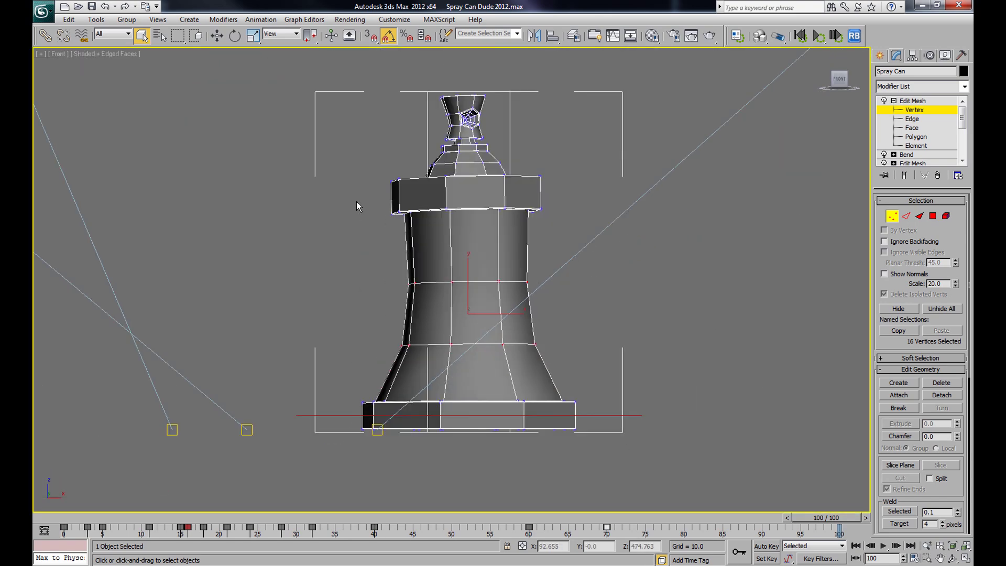
pyautogui.moveTo(554, 381); pyautogui.dragTo(648, 409)
pyautogui.hotkey('alt', 'w')
pyautogui.rightClick(780, 319)
pyautogui.hotkey('alt', 'w')
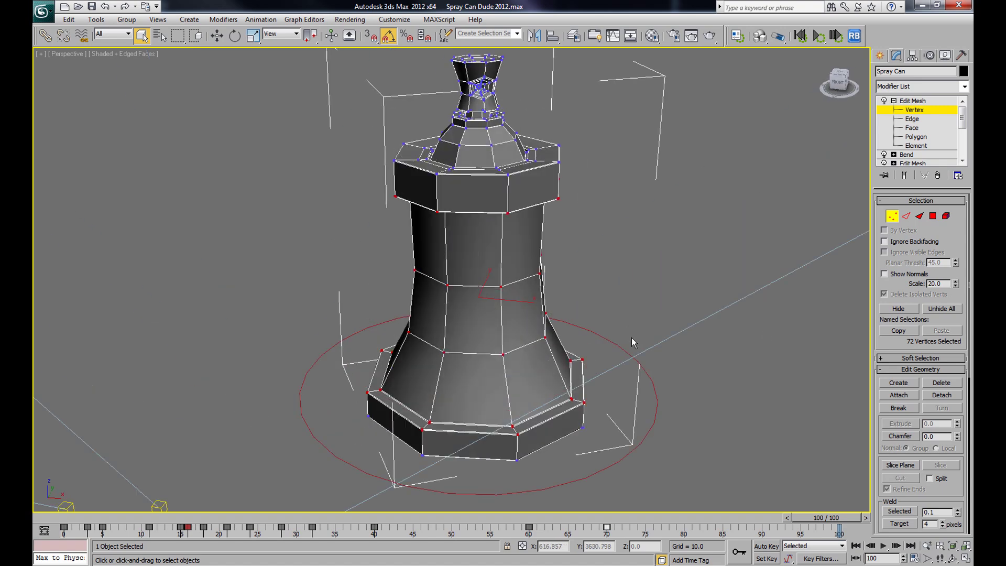
# Apply an FFD 3x3x3 modifier to the selected body vertices above Edit Mesh
pyautogui.click(964, 86)
pyautogui.scroll(-20, 971, 415)
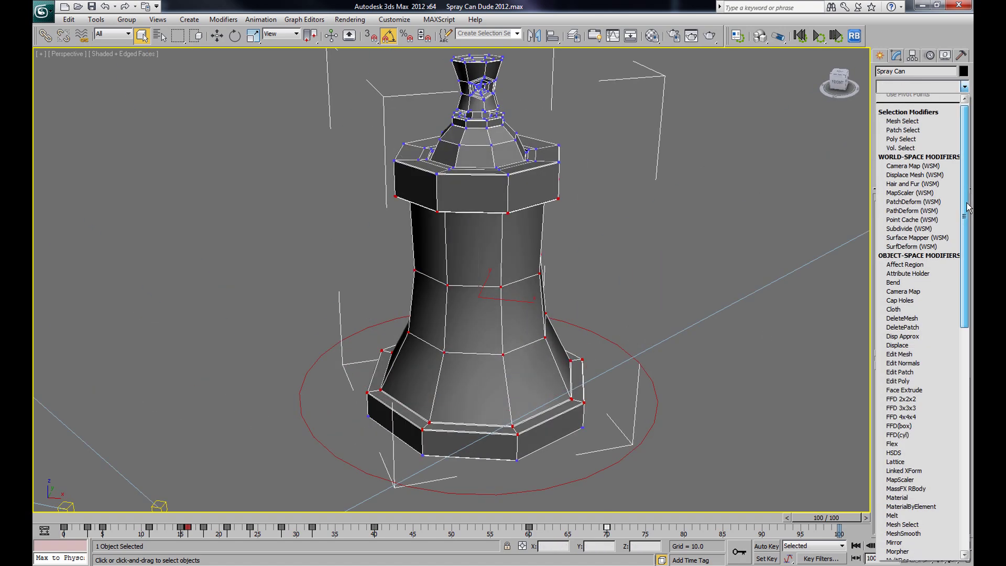
pyautogui.scroll(8, 972, 415)
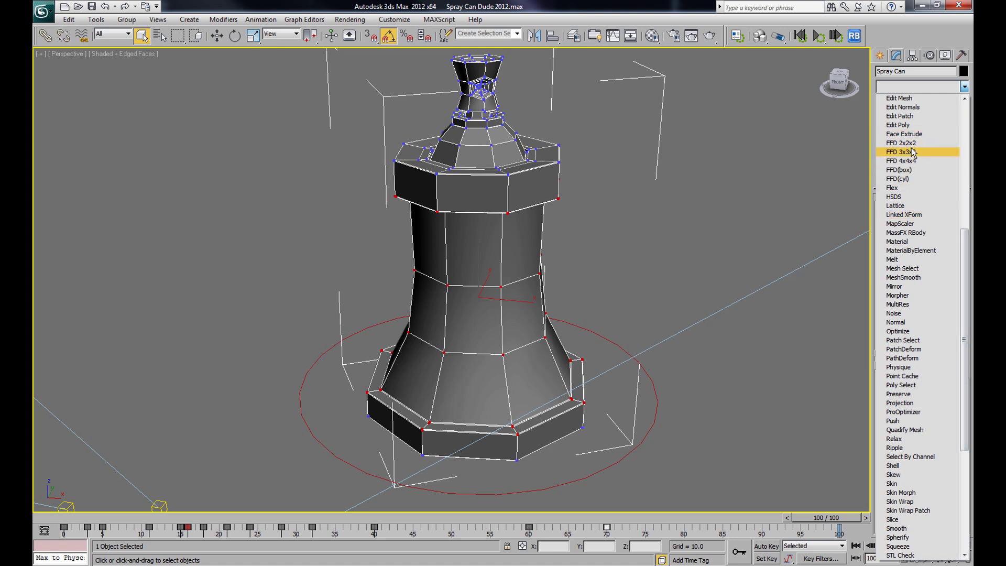
pyautogui.click(905, 179)
pyautogui.moveTo(501, 290)
pyautogui.keyDown('alt'); pyautogui.mouseDown(button='middle')
pyautogui.moveTo(440, 338)
pyautogui.moveTo(499, 304)
pyautogui.mouseUp(button='middle'); pyautogui.keyUp('alt')
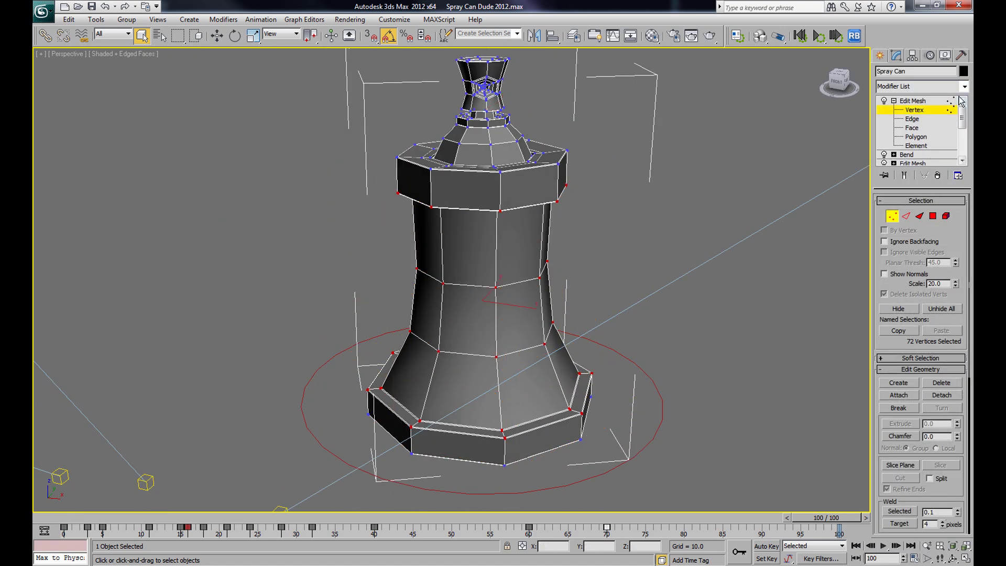
pyautogui.click(964, 86)
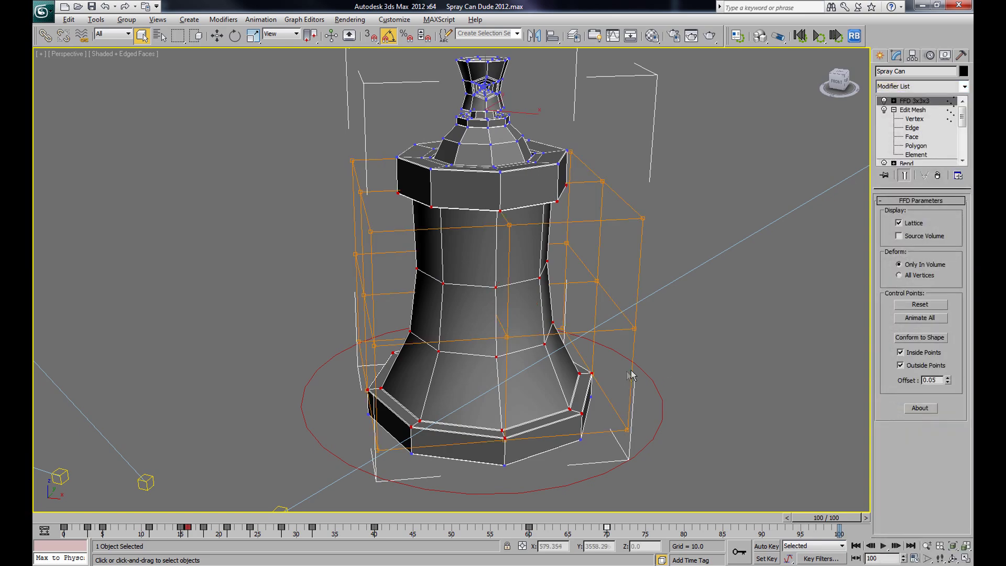
pyautogui.moveTo(691, 377)
pyautogui.keyDown('alt'); pyautogui.mouseDown(button='middle')
pyautogui.moveTo(719, 337)
pyautogui.moveTo(656, 378)
pyautogui.moveTo(652, 366)
pyautogui.moveTo(388, 273)
pyautogui.mouseUp(button='middle'); pyautogui.keyUp('alt')
pyautogui.moveTo(556, 228)
pyautogui.keyDown('alt'); pyautogui.mouseDown(button='middle')
pyautogui.moveTo(635, 263)
pyautogui.moveTo(550, 252)
pyautogui.moveTo(611, 238)
pyautogui.mouseUp(button='middle'); pyautogui.keyUp('alt')
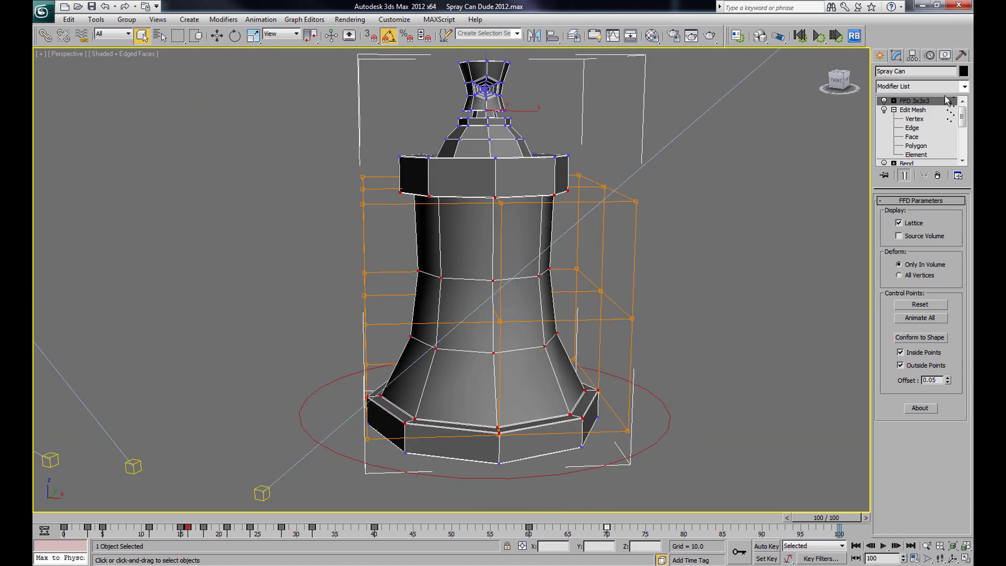
# Add a TurboSmooth modifier above the FFD with 2 iterations and Isoline Display enabled
pyautogui.click(966, 86)
pyautogui.scroll(-15, 971, 387)
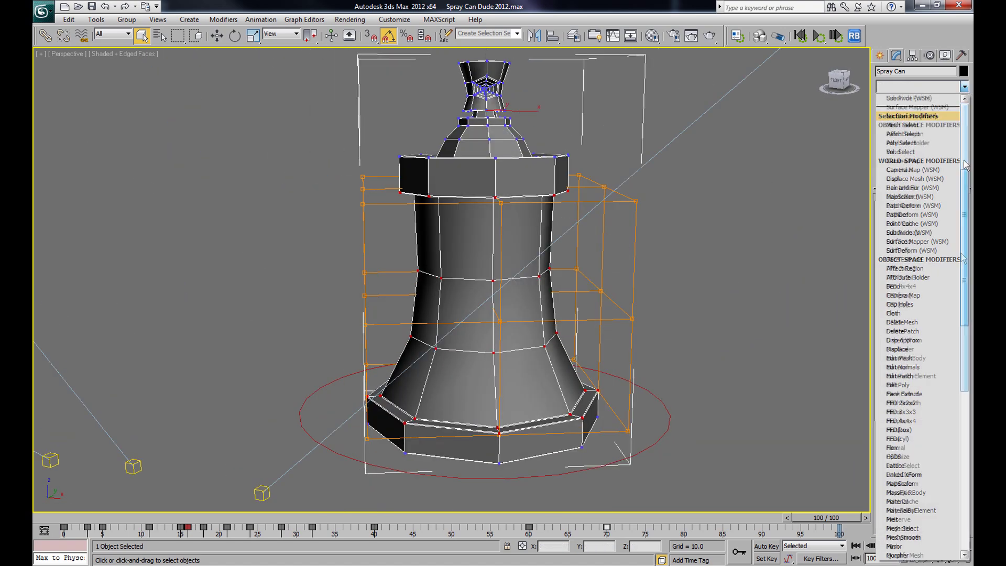
pyautogui.click(904, 421)
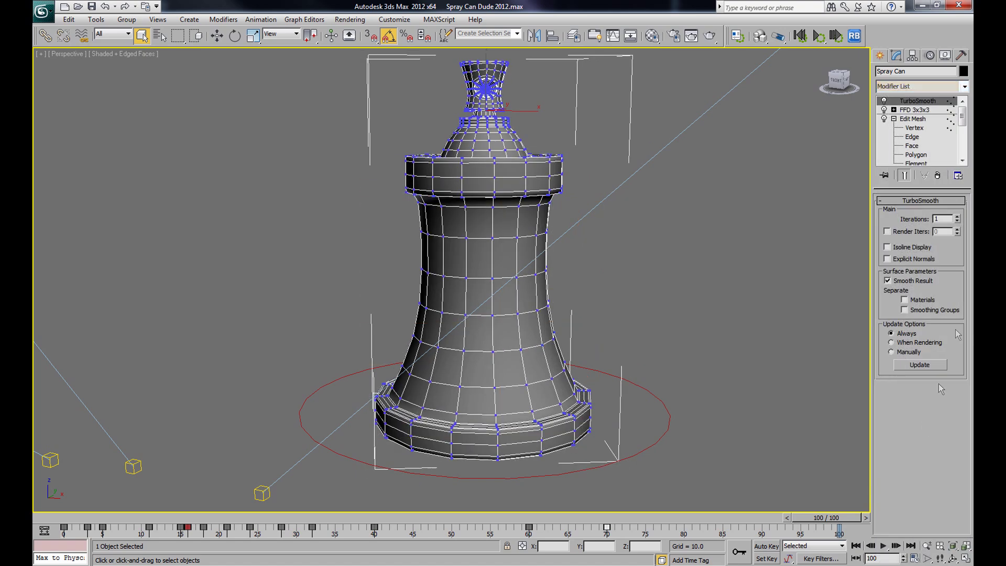
pyautogui.click(958, 217)
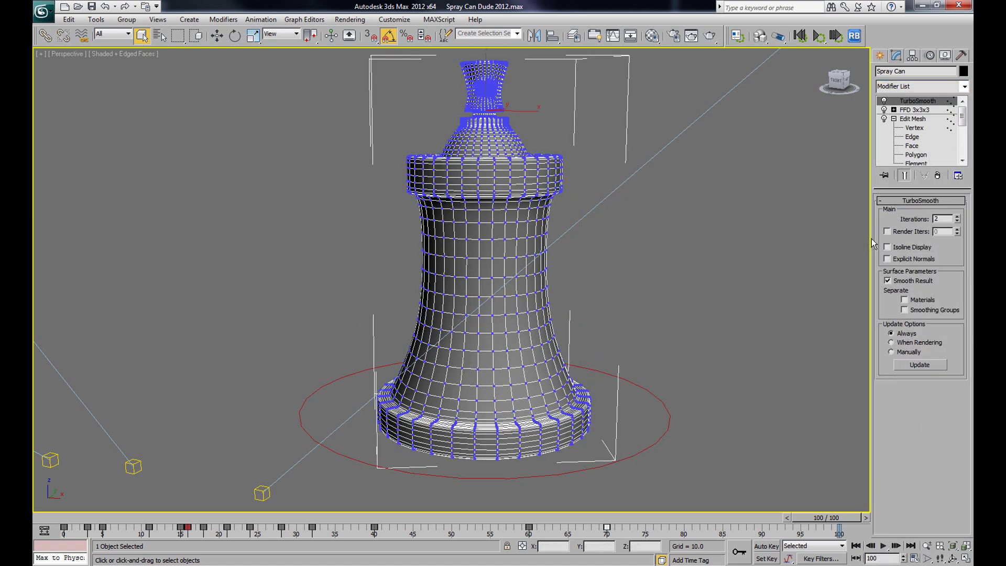
pyautogui.click(887, 247)
pyautogui.keyDown('alt'); pyautogui.moveTo(677, 218); pyautogui.dragTo(423, 244, button='middle'); pyautogui.keyUp('alt')
# Expand the FFD 3x3x3 modifier and activate its Control Points level to edit the lattice around the body
pyautogui.click(894, 110)
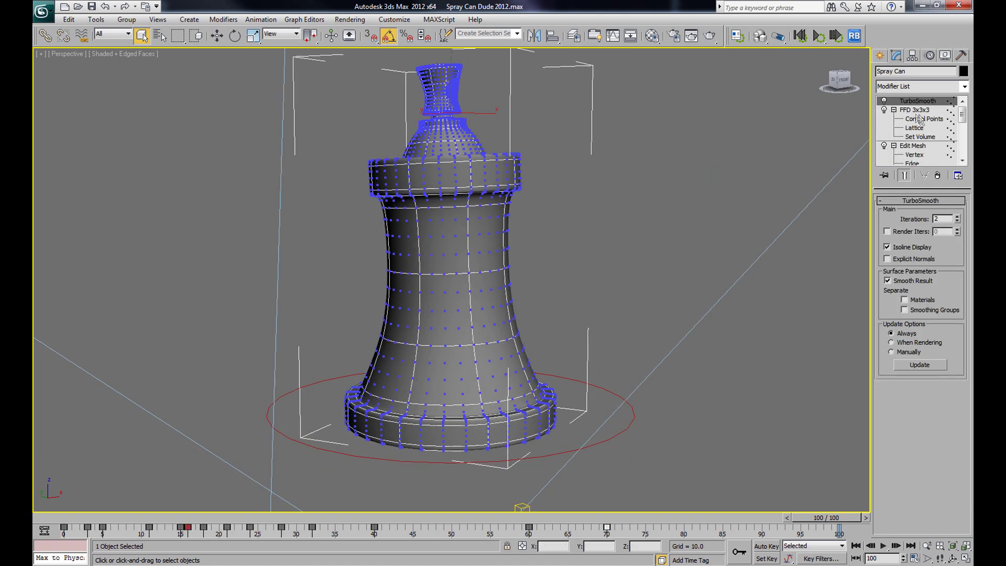
pyautogui.click(922, 118)
pyautogui.scroll(5, 604, 222)
pyautogui.scroll(-5, 567, 247)
pyautogui.keyDown('alt'); pyautogui.moveTo(639, 251); pyautogui.dragTo(605, 261, button='middle'); pyautogui.keyUp('alt')
pyautogui.scroll(2, 587, 270)
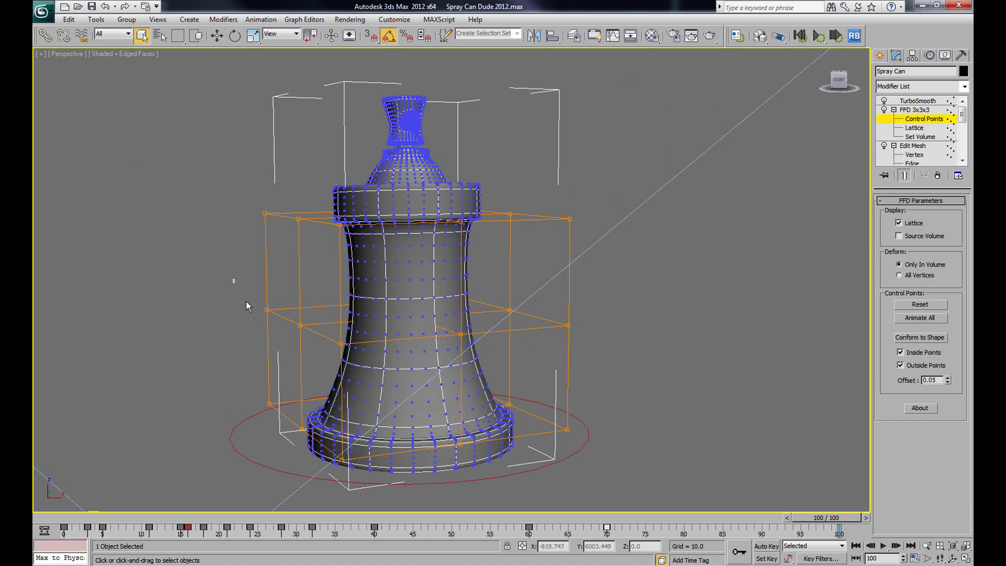
pyautogui.moveTo(688, 365); pyautogui.dragTo(687, 365)
pyautogui.keyDown('alt'); pyautogui.moveTo(687, 365); pyautogui.dragTo(620, 367, button='middle'); pyautogui.keyUp('alt')
# Try raising control points on the upper edge of the FFD lattice, then undo the move
pyautogui.click(254, 36)
pyautogui.keyDown('alt'); pyautogui.moveTo(446, 293); pyautogui.dragTo(414, 306, button='middle'); pyautogui.keyUp('alt')
pyautogui.moveTo(411, 308); pyautogui.dragTo(443, 278)
pyautogui.rightClick(408, 286)
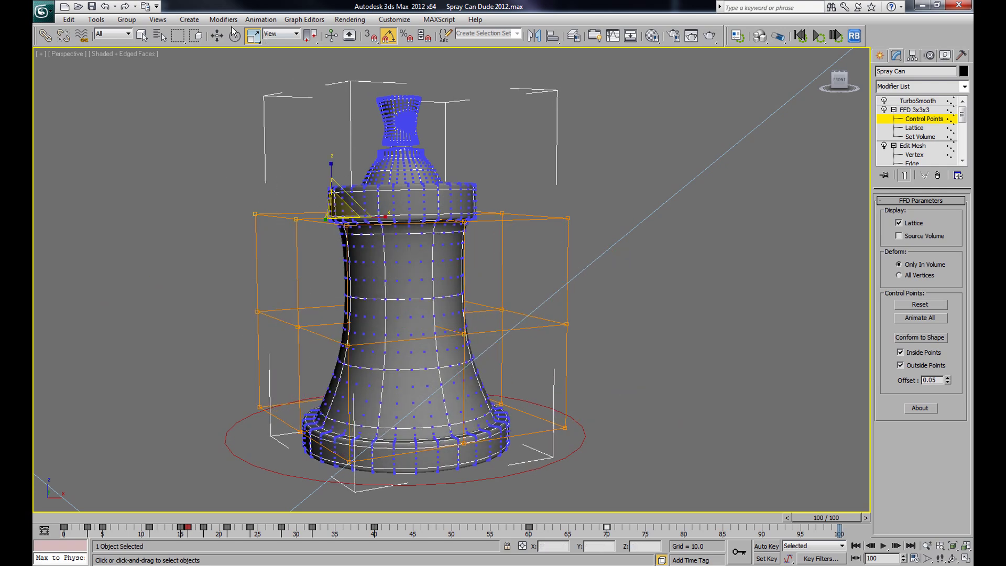
pyautogui.click(217, 36)
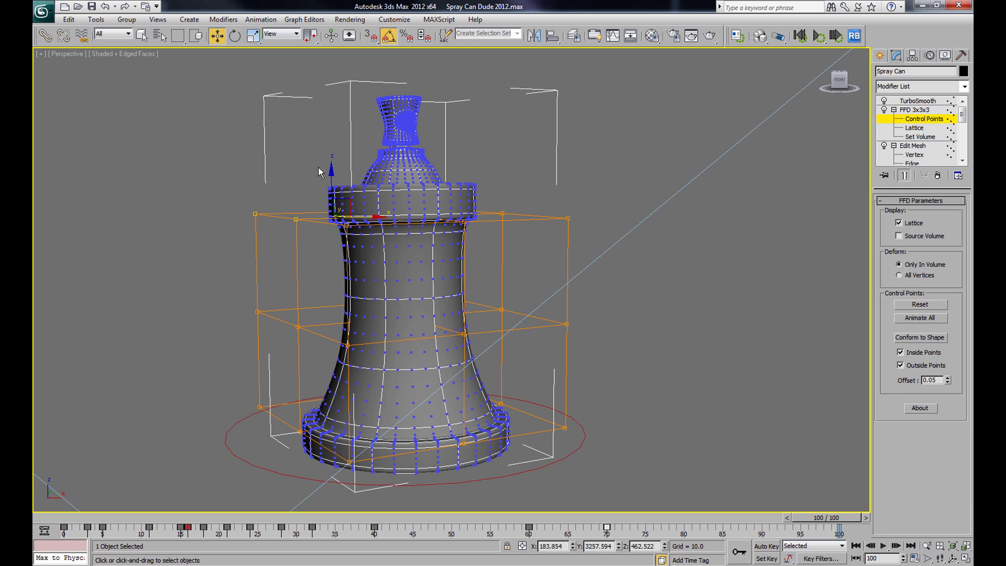
pyautogui.moveTo(331, 180)
pyautogui.mouseDown()
pyautogui.moveTo(323, 64)
pyautogui.moveTo(333, 172)
pyautogui.mouseUp()
pyautogui.hotkey('ctrl', 'z')
# Select the whole middle row of control points in the FFD lattice
pyautogui.keyDown('alt'); pyautogui.moveTo(697, 288); pyautogui.dragTo(579, 295, button='middle'); pyautogui.keyUp('alt')
pyautogui.moveTo(403, 347); pyautogui.dragTo(664, 379)
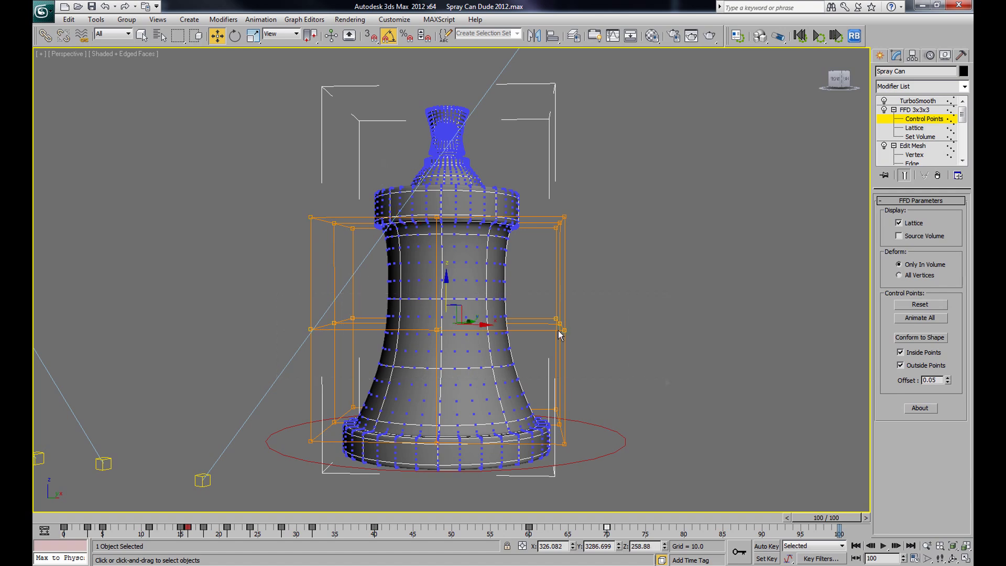
pyautogui.moveTo(485, 331); pyautogui.dragTo(541, 360)
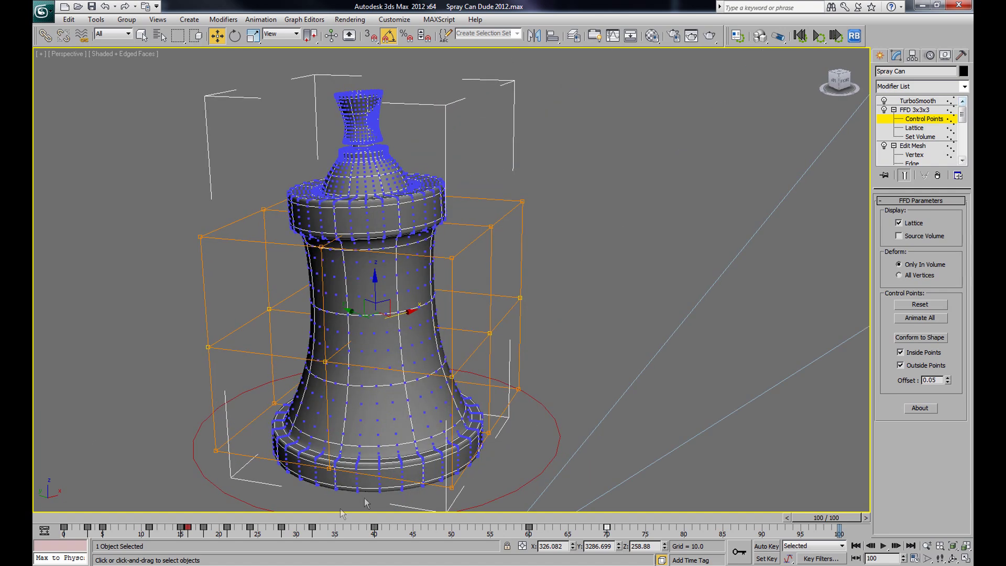
# Go back to frame 0 and turn on Auto Key for animating the lattice control points
pyautogui.moveTo(811, 520); pyautogui.dragTo(63, 518)
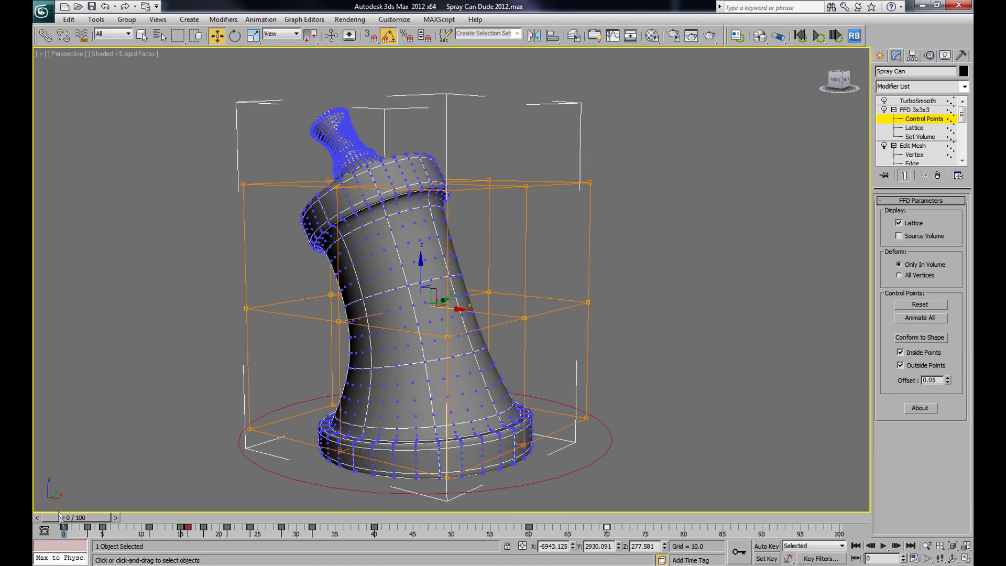
pyautogui.moveTo(59, 516)
pyautogui.mouseDown()
pyautogui.moveTo(96, 522)
pyautogui.moveTo(109, 534)
pyautogui.moveTo(87, 537)
pyautogui.moveTo(116, 539)
pyautogui.moveTo(68, 542)
pyautogui.mouseUp()
pyautogui.keyDown('alt'); pyautogui.moveTo(342, 337); pyautogui.dragTo(345, 325, button='middle'); pyautogui.keyUp('alt')
pyautogui.moveTo(664, 398); pyautogui.dragTo(664, 398)
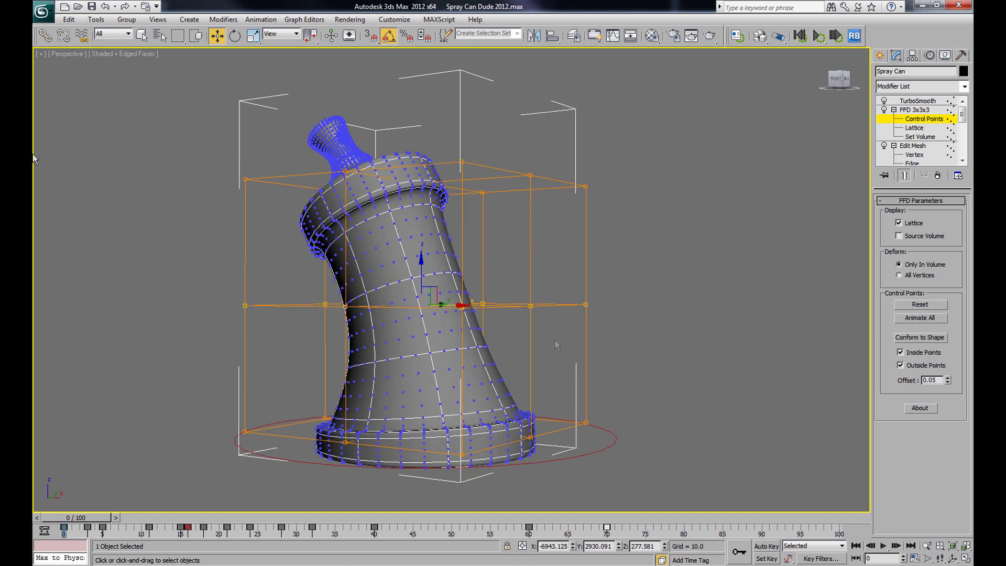
pyautogui.moveTo(209, 147); pyautogui.dragTo(730, 521)
pyautogui.click(767, 547)
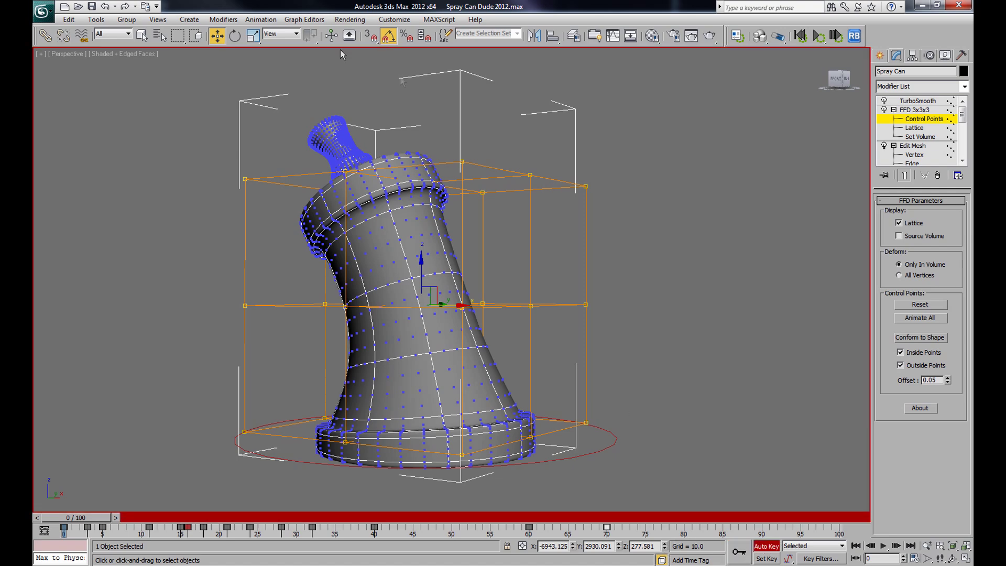
# Set a key for the middle row of lattice control points at frame 4
pyautogui.moveTo(71, 518); pyautogui.dragTo(103, 529)
pyautogui.press('w')
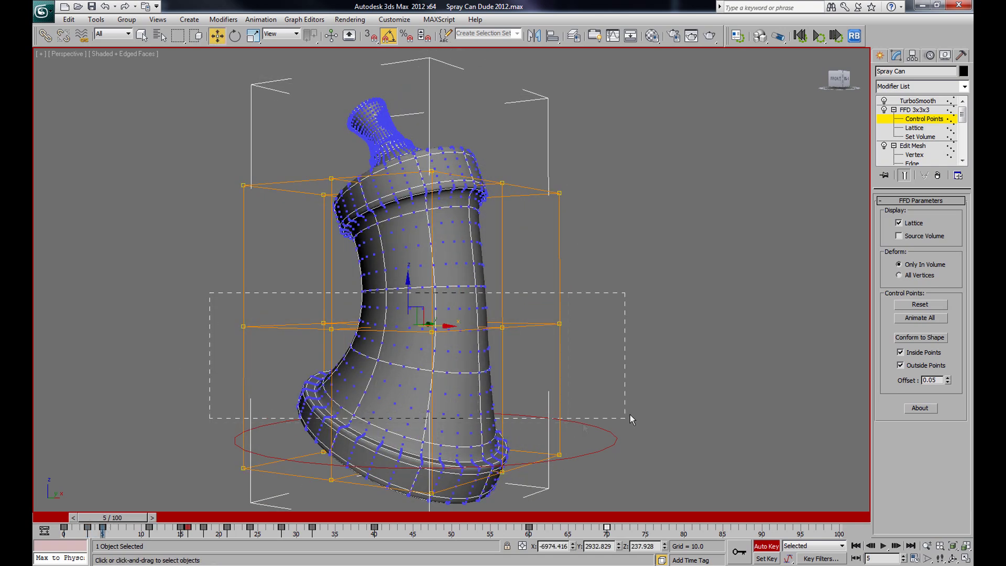
pyautogui.moveTo(641, 386); pyautogui.dragTo(641, 386)
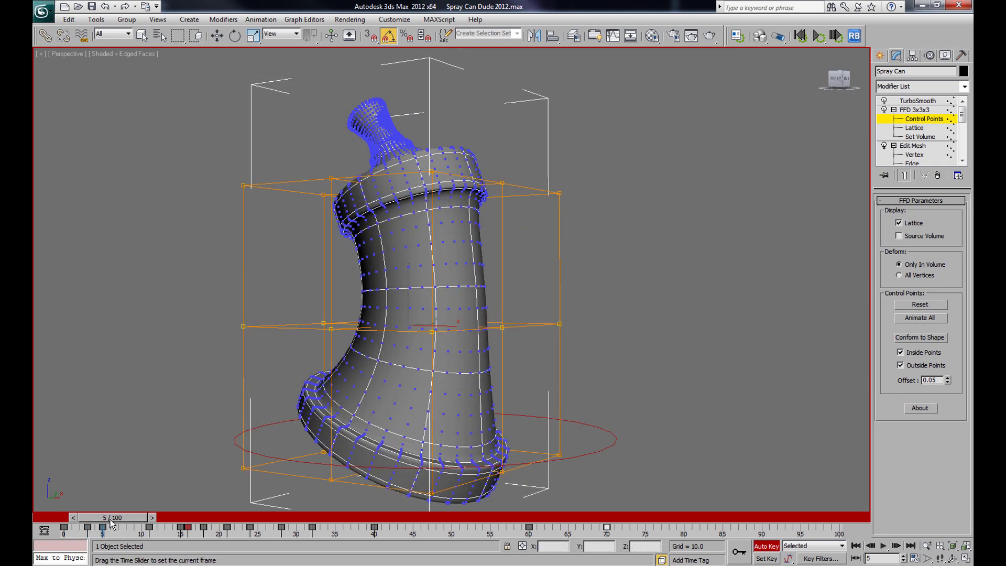
pyautogui.moveTo(111, 525); pyautogui.dragTo(102, 525)
pyautogui.click(740, 550)
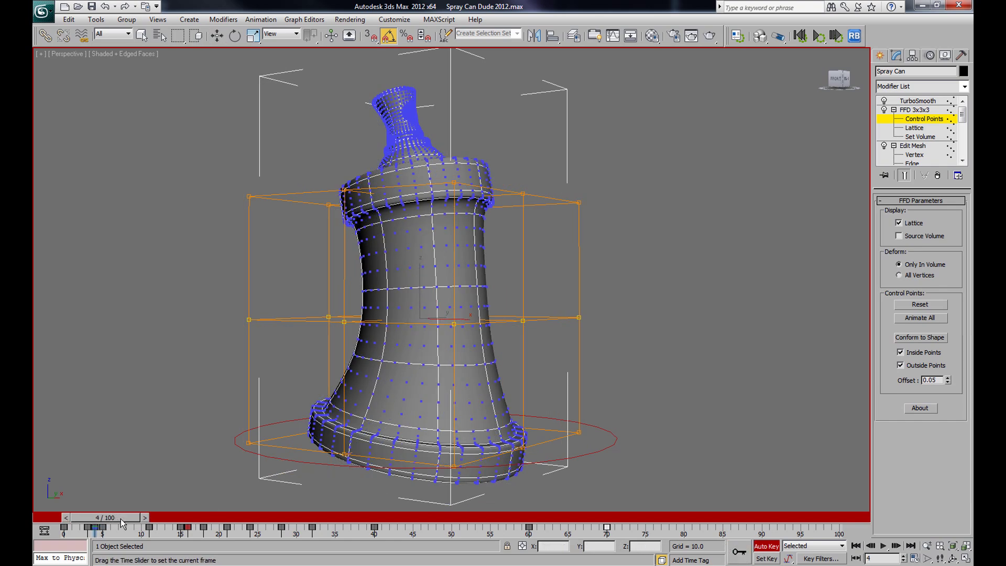
# Scale the middle row of control points outward to bulge the body by frame 6, and move the row upward
pyautogui.moveTo(116, 519); pyautogui.dragTo(124, 519)
pyautogui.click(253, 37)
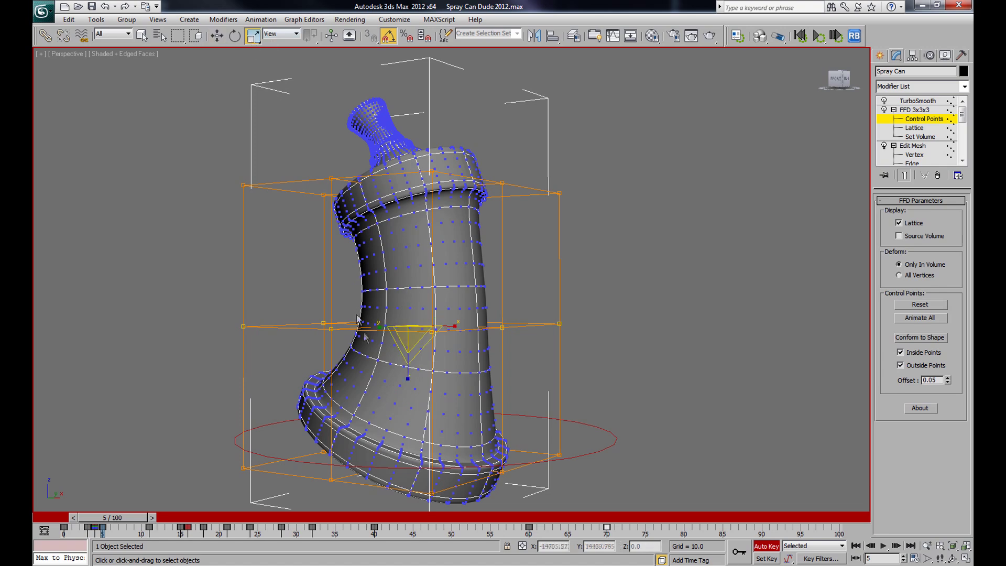
pyautogui.moveTo(402, 338); pyautogui.dragTo(401, 412)
pyautogui.moveTo(132, 521)
pyautogui.mouseDown()
pyautogui.moveTo(110, 522)
pyautogui.moveTo(139, 523)
pyautogui.mouseUp()
pyautogui.moveTo(540, 322); pyautogui.dragTo(444, 228)
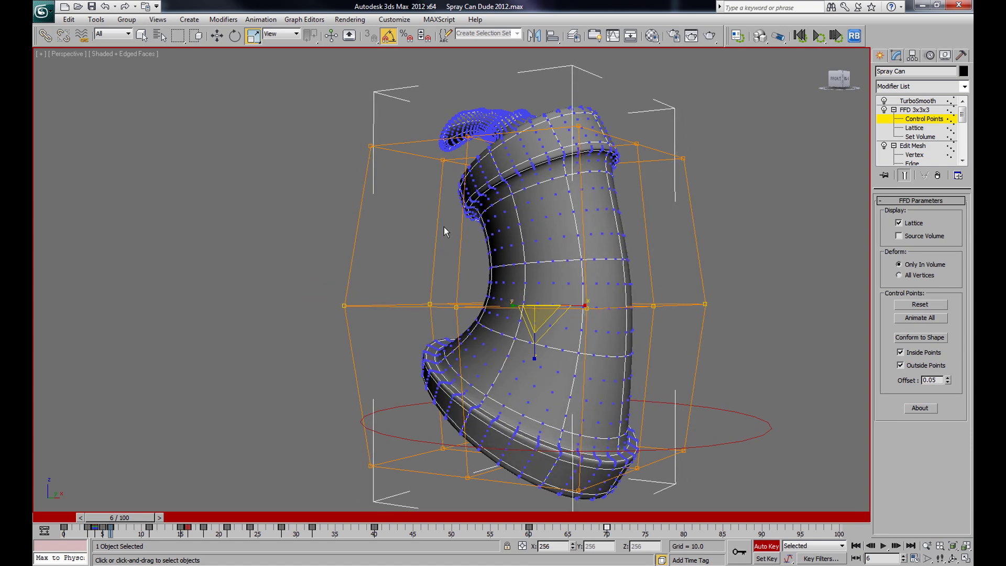
pyautogui.click(217, 35)
pyautogui.moveTo(539, 294); pyautogui.dragTo(539, 258)
# Check the bulge by scrubbing to frame 9 and viewing the can from other angles, then return to the Camera001 view
pyautogui.moveTo(116, 519); pyautogui.dragTo(123, 546)
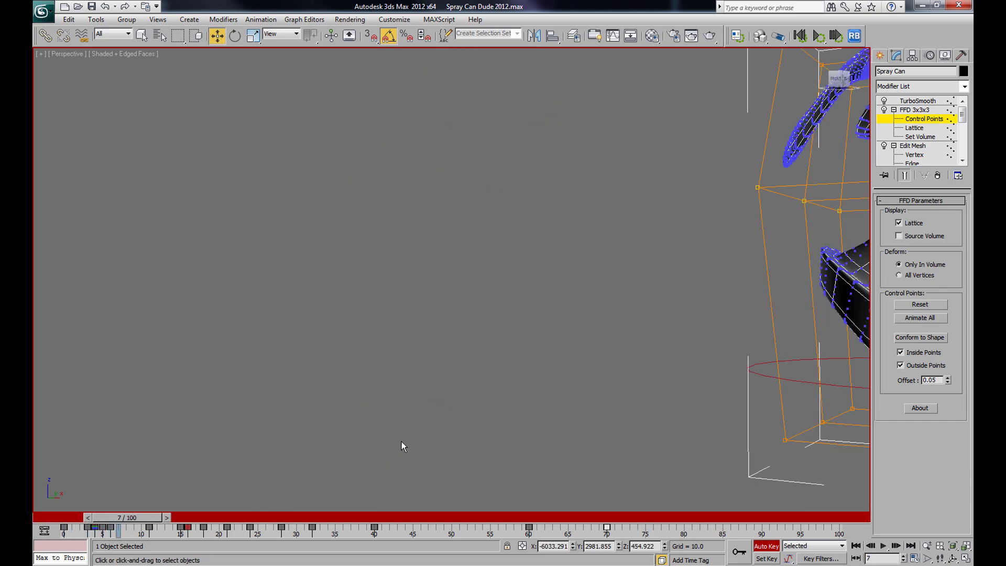
pyautogui.scroll(-5, 401, 447)
pyautogui.keyDown('alt'); pyautogui.moveTo(606, 325); pyautogui.dragTo(479, 385, button='middle'); pyautogui.keyUp('alt')
pyautogui.scroll(2, 571, 357)
pyautogui.scroll(2, 479, 385)
pyautogui.moveTo(121, 522); pyautogui.dragTo(140, 521)
pyautogui.scroll(-4, 607, 252)
pyautogui.press('z')
pyautogui.scroll(-5, 598, 278)
pyautogui.keyDown('alt'); pyautogui.moveTo(593, 276); pyautogui.dragTo(543, 302, button='middle'); pyautogui.keyUp('alt')
pyautogui.press('c')
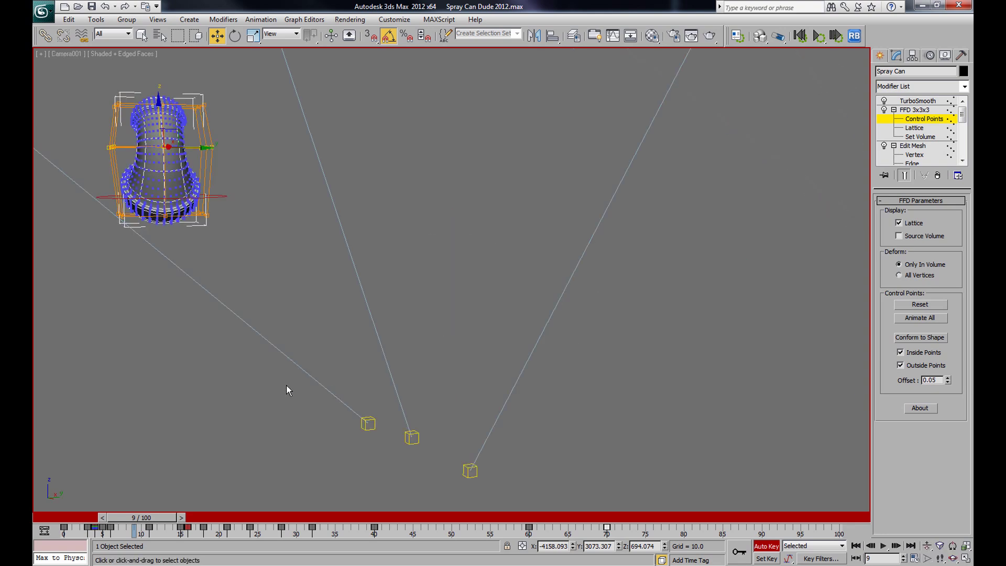
# At frame 14, scale the middle row of control points inward to squeeze the can's body
pyautogui.moveTo(130, 518); pyautogui.dragTo(184, 562)
pyautogui.press('w')
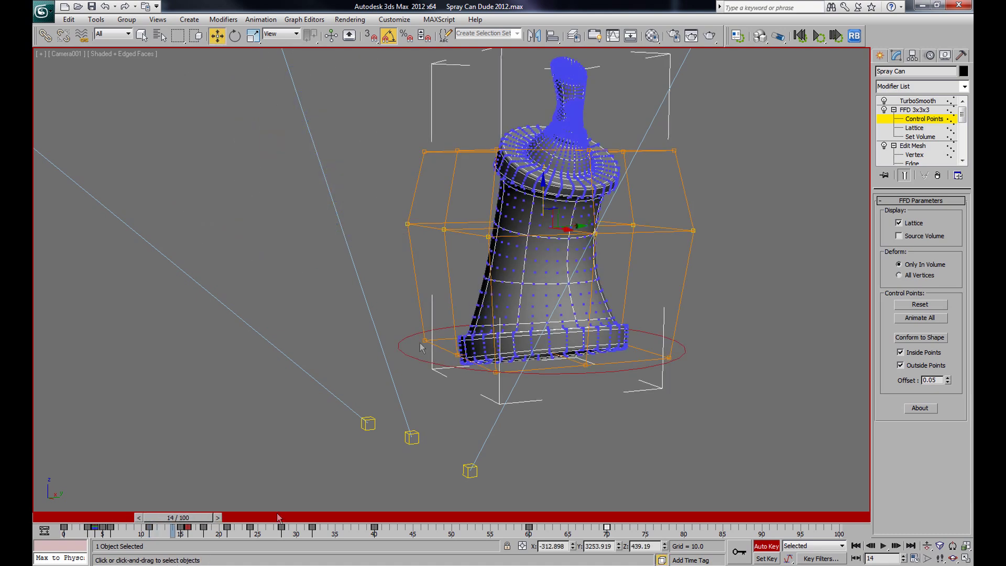
pyautogui.click(253, 35)
pyautogui.moveTo(542, 224); pyautogui.dragTo(545, 240)
# At frame 24, scale the middle row of control points back out to about 115%
pyautogui.moveTo(198, 519); pyautogui.dragTo(226, 535)
pyautogui.moveTo(241, 542); pyautogui.dragTo(274, 549)
pyautogui.press('r')
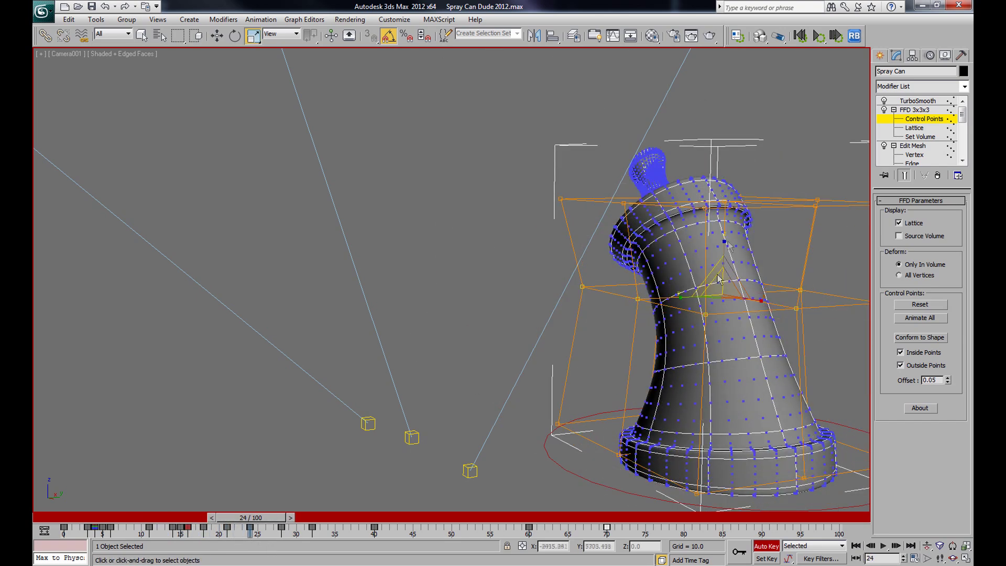
pyautogui.moveTo(711, 281); pyautogui.dragTo(715, 285)
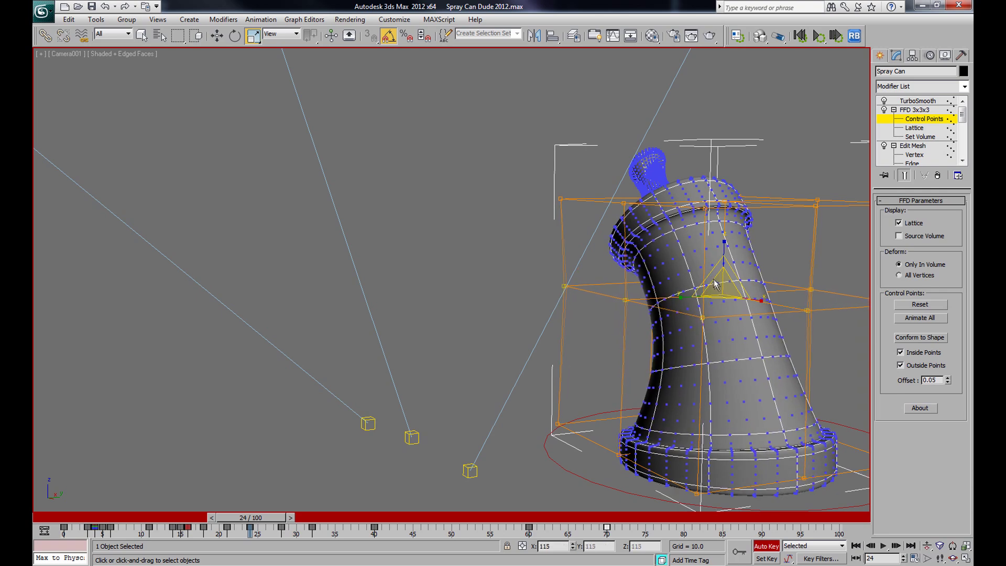
# Review the body deformation through to frame 99, deselect the can, and scrub back to frame 10
pyautogui.moveTo(256, 521)
pyautogui.mouseDown()
pyautogui.moveTo(95, 528)
pyautogui.moveTo(412, 565)
pyautogui.mouseUp()
pyautogui.moveTo(396, 517)
pyautogui.mouseDown()
pyautogui.moveTo(770, 519)
pyautogui.moveTo(307, 539)
pyautogui.moveTo(831, 539)
pyautogui.mouseUp()
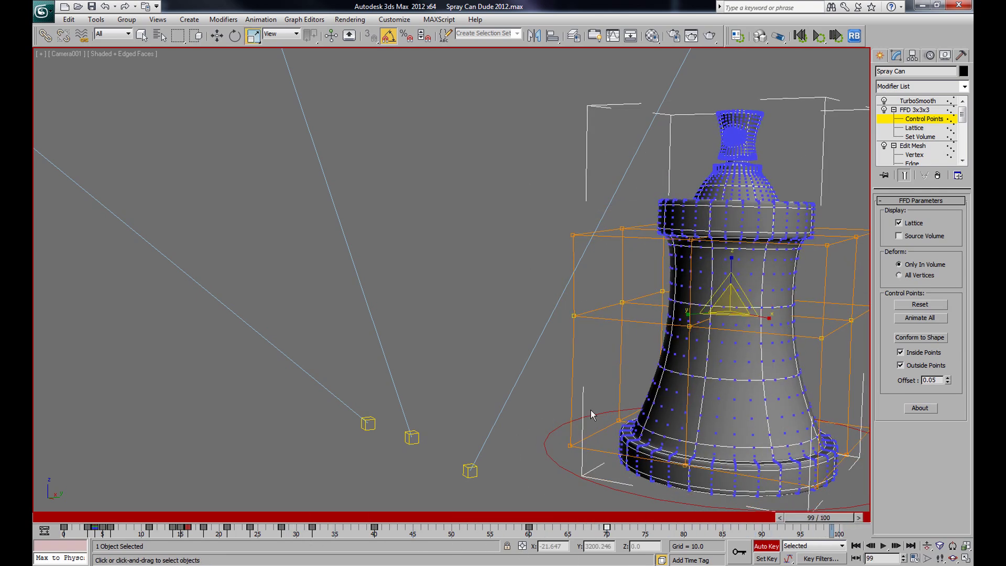
pyautogui.click(904, 105)
pyautogui.click(514, 170)
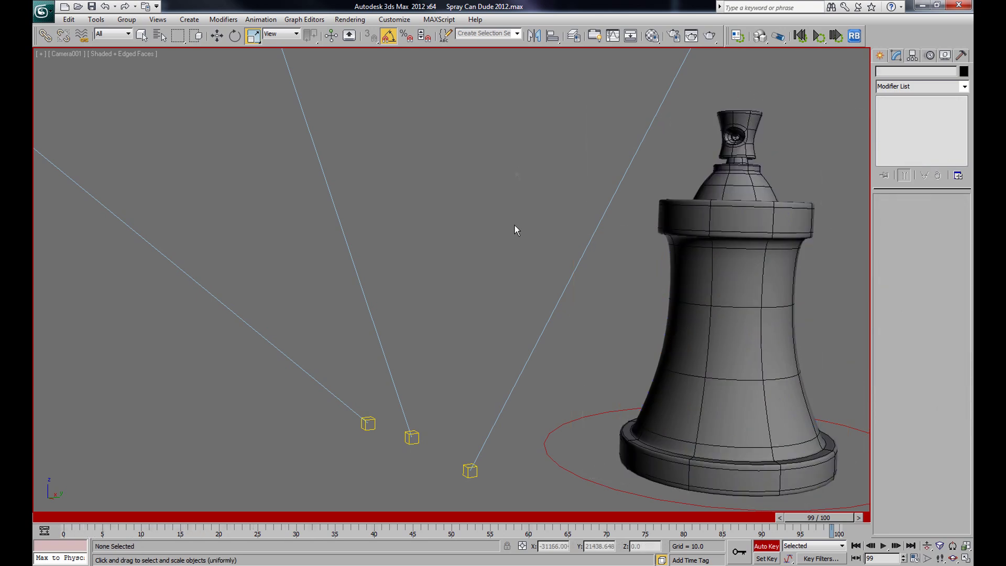
pyautogui.moveTo(837, 522)
pyautogui.mouseDown()
pyautogui.moveTo(357, 524)
pyautogui.moveTo(163, 548)
pyautogui.moveTo(215, 556)
pyautogui.moveTo(141, 562)
pyautogui.moveTo(167, 561)
pyautogui.mouseUp()
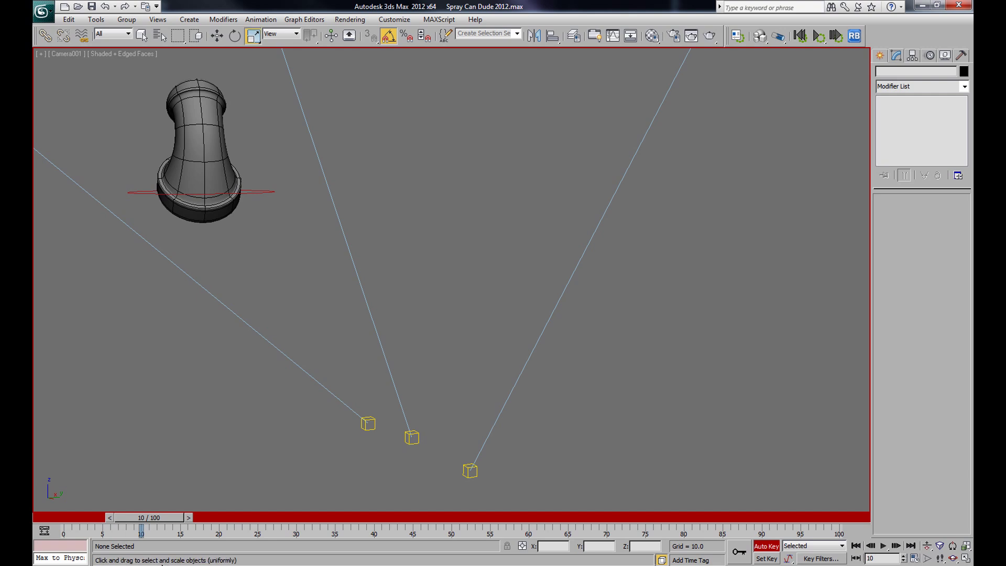
# Turn off Auto Key and reselect the spray can at frame 9 in a Perspective view
pyautogui.click(770, 546)
pyautogui.keyDown('alt'); pyautogui.moveTo(169, 246); pyautogui.dragTo(240, 222, button='middle'); pyautogui.keyUp('alt')
pyautogui.press('z')
pyautogui.moveTo(407, 329)
pyautogui.keyDown('alt'); pyautogui.mouseDown(button='middle')
pyautogui.moveTo(407, 347)
pyautogui.moveTo(564, 320)
pyautogui.mouseUp(button='middle'); pyautogui.keyUp('alt')
pyautogui.scroll(5, 567, 331)
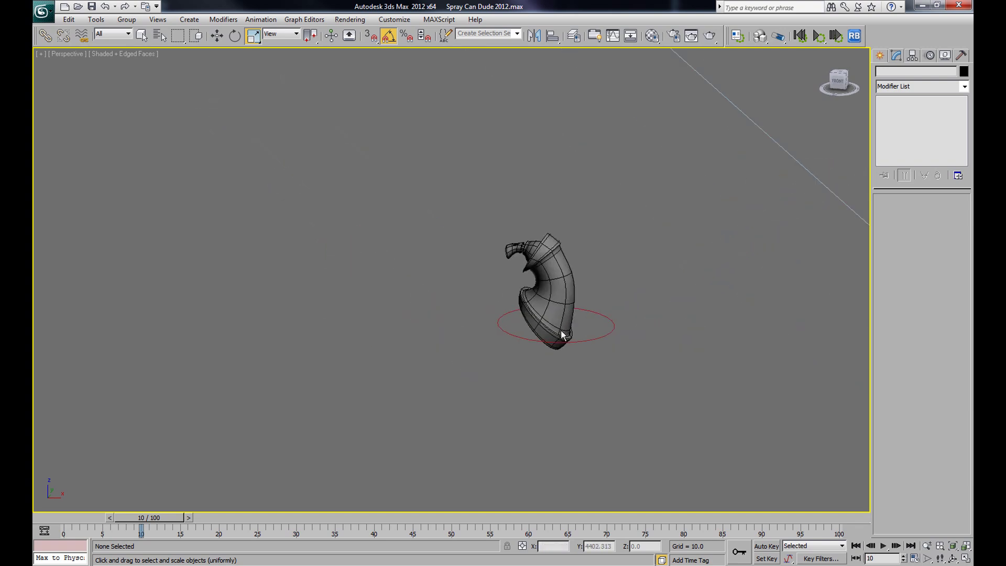
pyautogui.moveTo(136, 528)
pyautogui.mouseDown()
pyautogui.moveTo(64, 529)
pyautogui.moveTo(132, 539)
pyautogui.mouseUp()
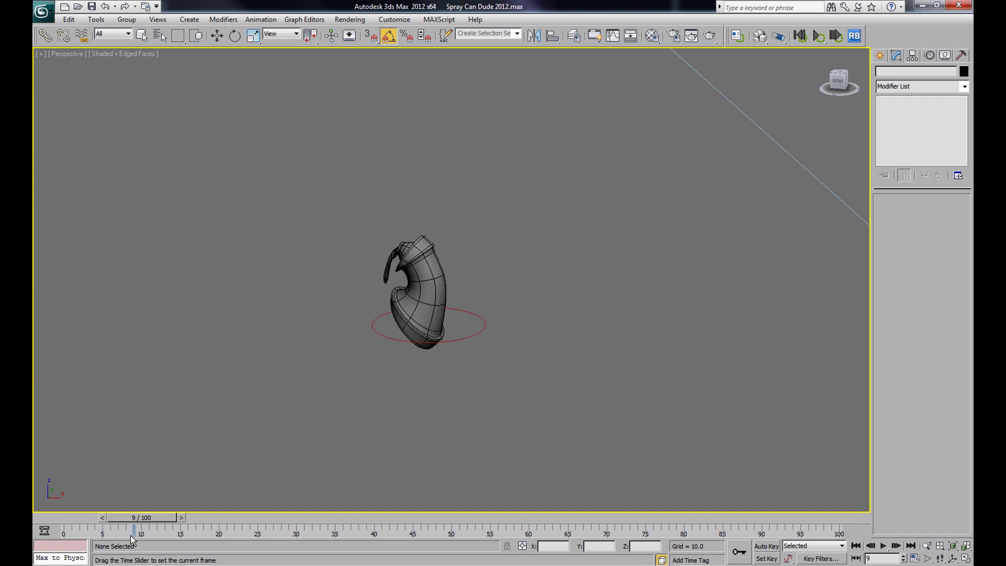
pyautogui.click(425, 283)
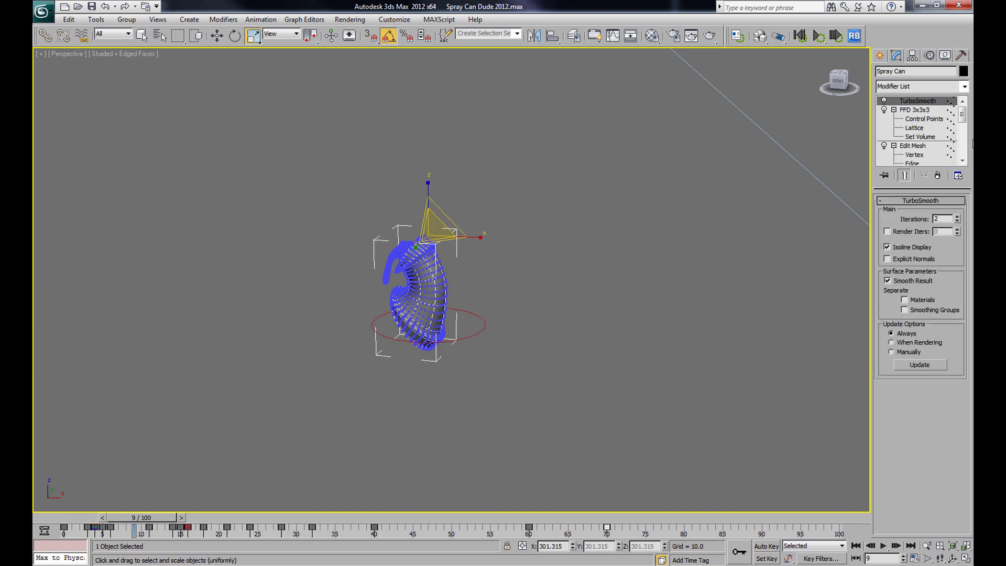
# Change the Flex amount in the spray can's Flex modifier, accepting the topology warning
pyautogui.moveTo(962, 118); pyautogui.dragTo(963, 137)
pyautogui.click(927, 146)
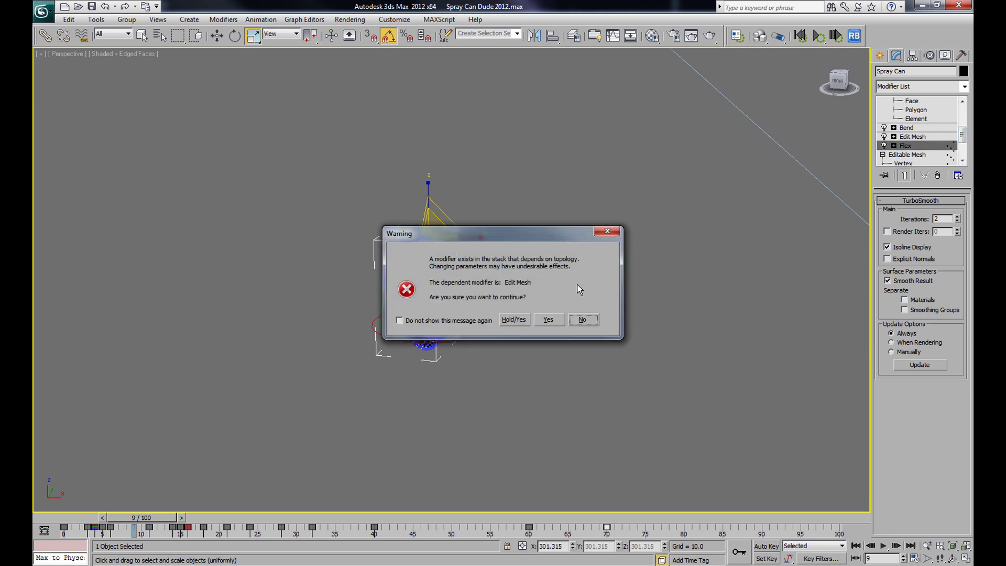
pyautogui.click(548, 321)
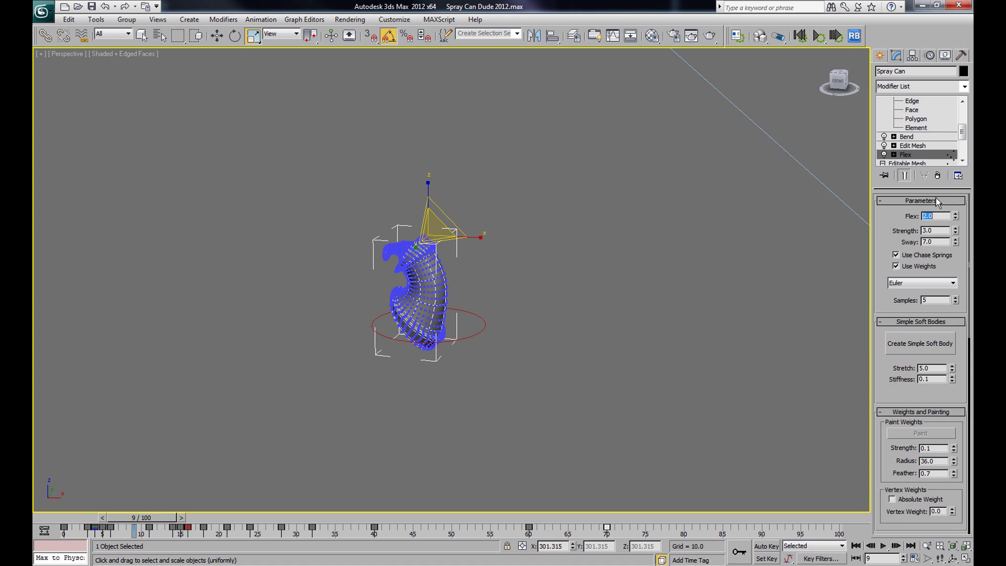
pyautogui.click(789, 251)
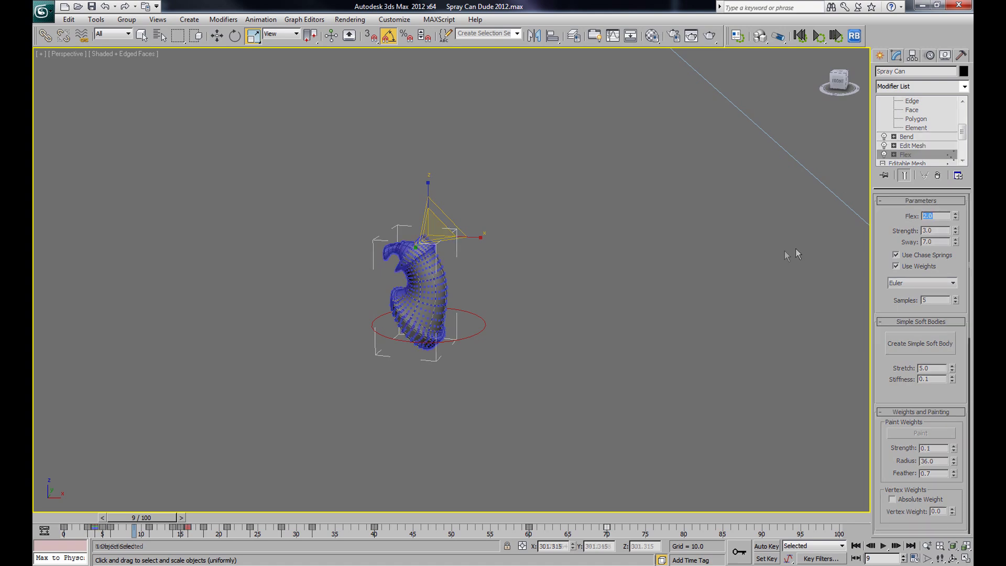
# Check the can's bending body and nozzle around frames 11 and 12 from several angles
pyautogui.moveTo(140, 519)
pyautogui.mouseDown()
pyautogui.moveTo(121, 519)
pyautogui.moveTo(158, 539)
pyautogui.mouseUp()
pyautogui.moveTo(501, 327)
pyautogui.keyDown('alt'); pyautogui.mouseDown(button='middle')
pyautogui.moveTo(596, 289)
pyautogui.moveTo(693, 313)
pyautogui.mouseUp(button='middle'); pyautogui.keyUp('alt')
pyautogui.click(838, 325)
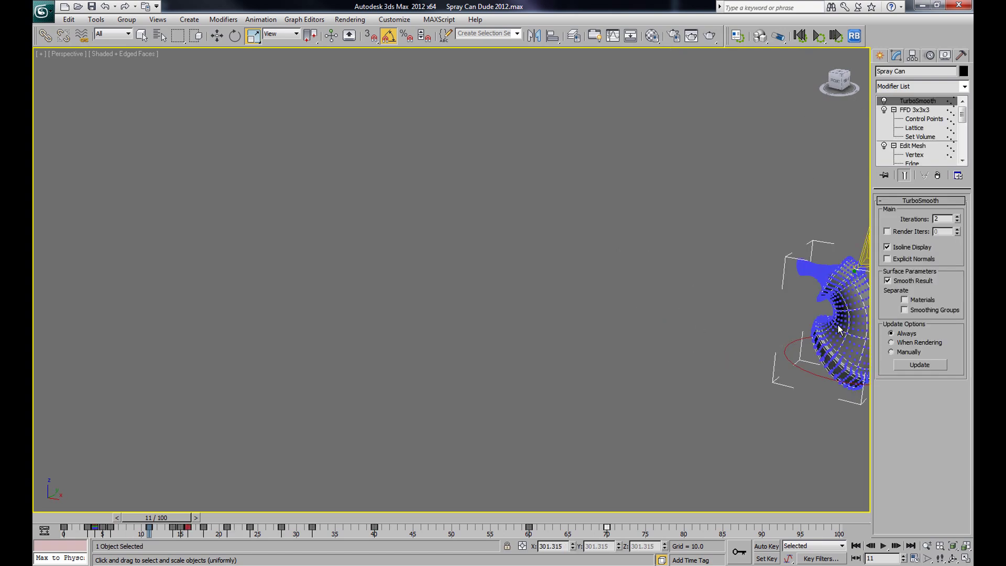
pyautogui.press('z')
pyautogui.moveTo(155, 518)
pyautogui.mouseDown()
pyautogui.moveTo(94, 529)
pyautogui.moveTo(167, 540)
pyautogui.mouseUp()
pyautogui.scroll(-6, 355, 251)
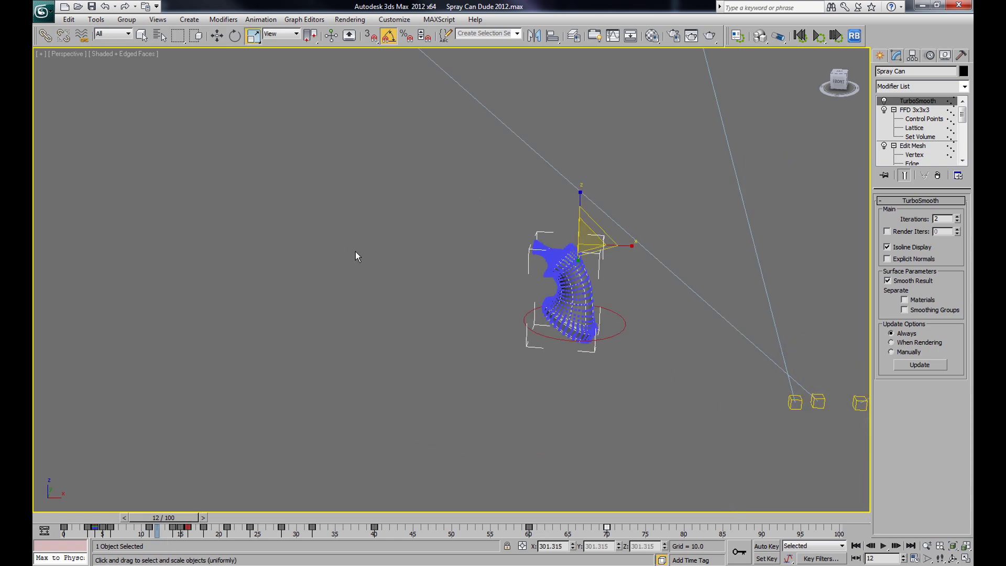
pyautogui.keyDown('alt'); pyautogui.moveTo(574, 369); pyautogui.dragTo(511, 400, button='middle'); pyautogui.keyUp('alt')
# From frame 0 in the Camera001 view, deselect the can and create an AVI animated preview of the active time segment
pyautogui.moveTo(180, 520)
pyautogui.mouseDown()
pyautogui.moveTo(219, 535)
pyautogui.moveTo(655, 518)
pyautogui.moveTo(47, 518)
pyautogui.mouseUp()
pyautogui.press('c')
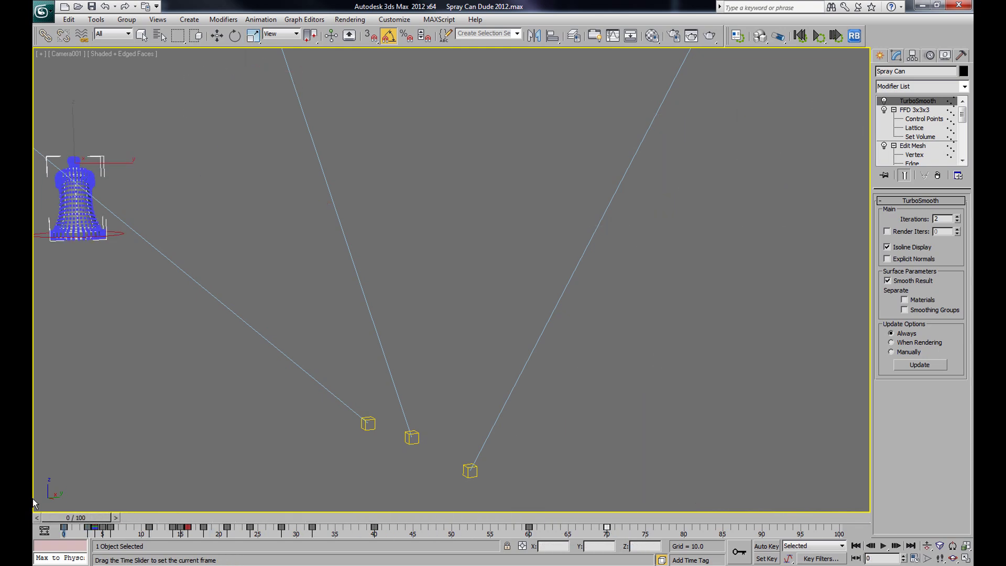
pyautogui.click(257, 163)
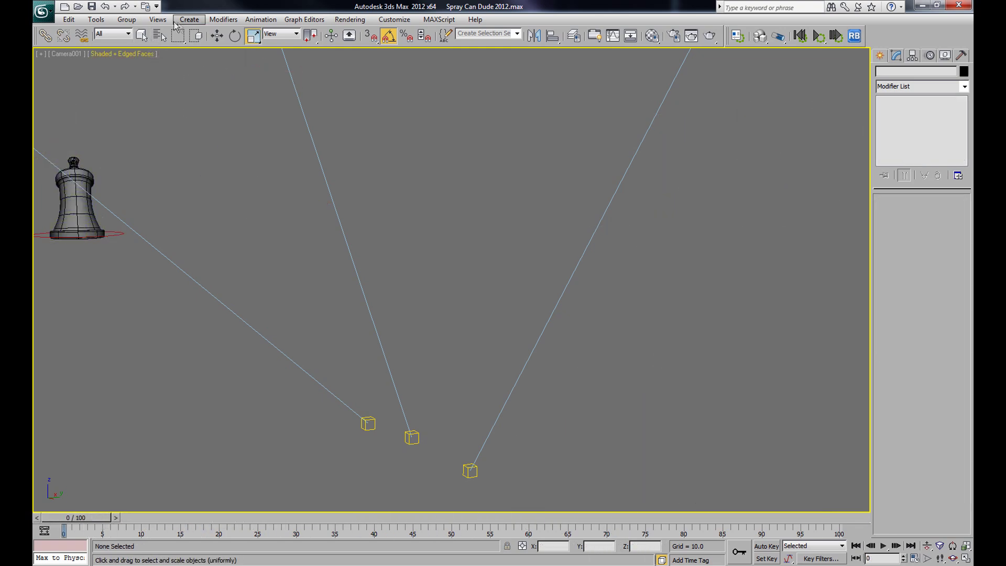
pyautogui.click(94, 22)
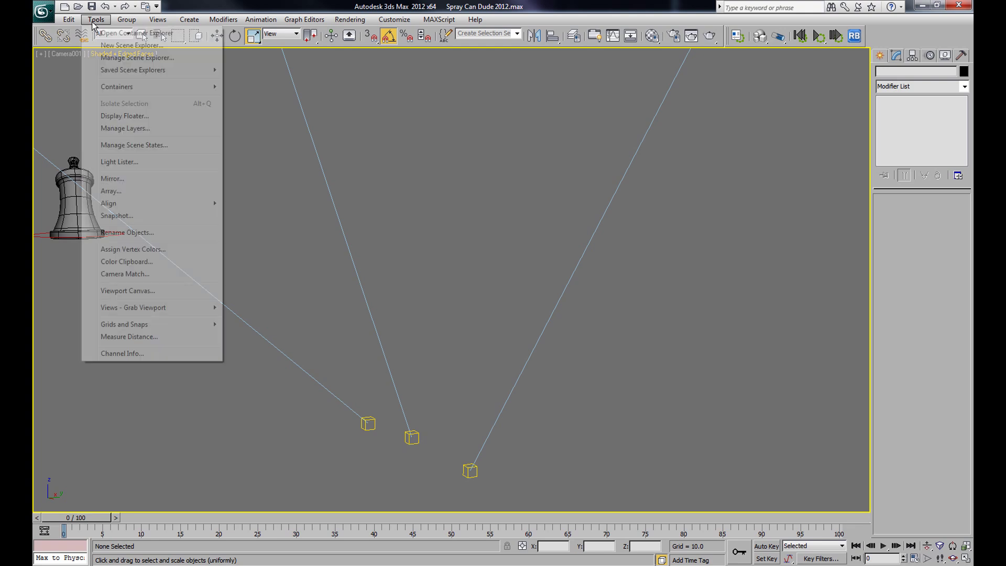
pyautogui.moveTo(145, 311)
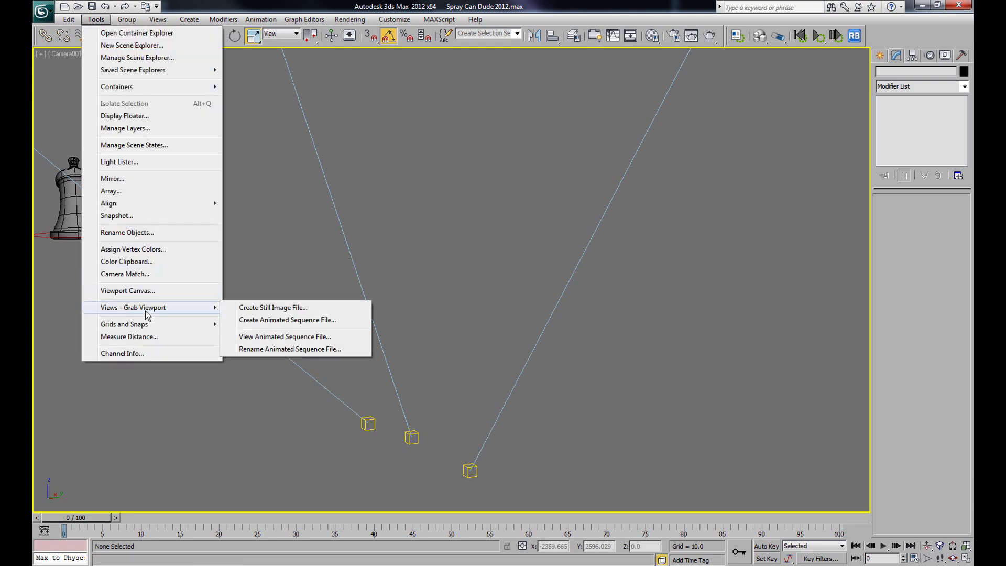
pyautogui.click(326, 323)
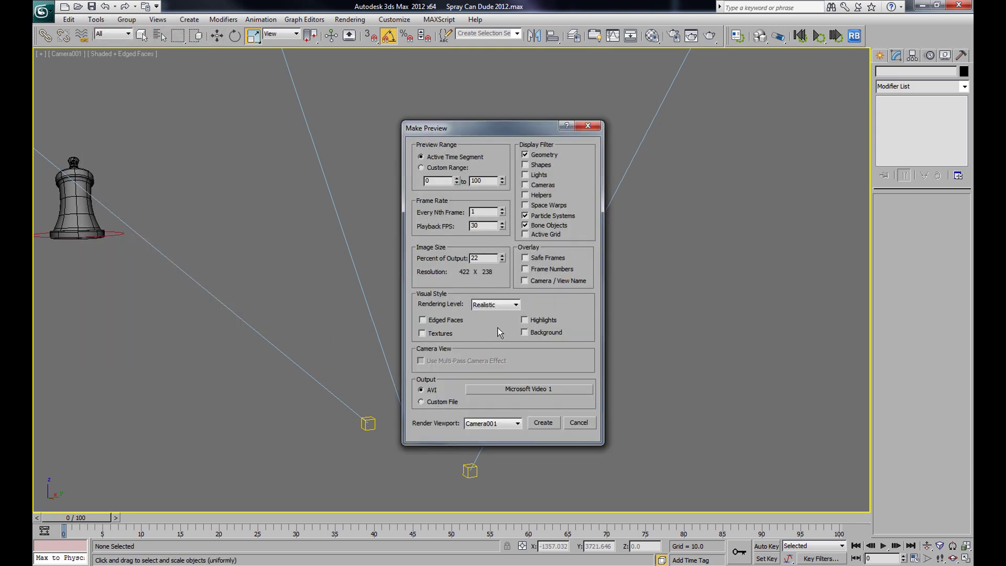
pyautogui.click(542, 422)
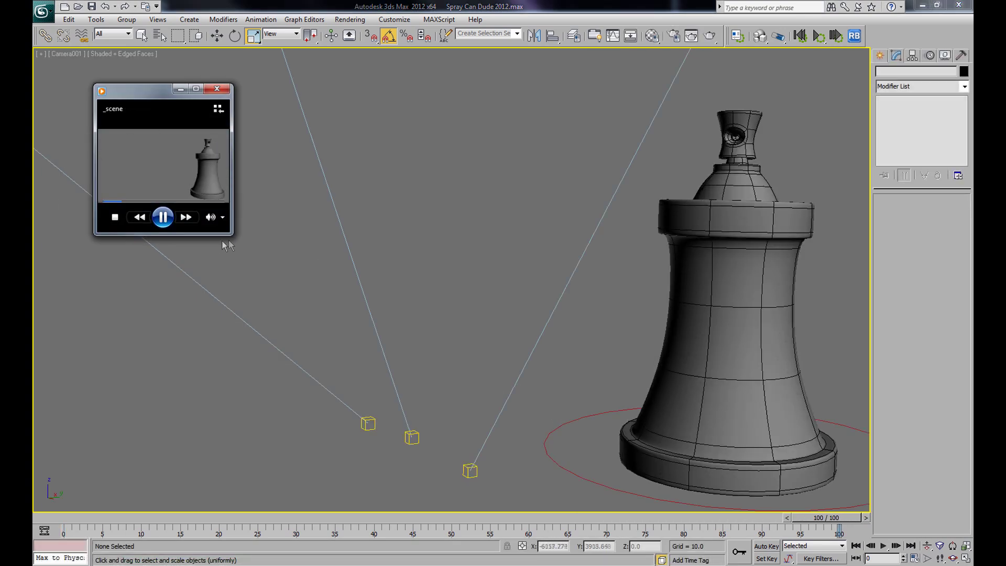
# Enlarge the media player, replay the animated preview to judge the can's motion, and close the player
pyautogui.moveTo(231, 235); pyautogui.dragTo(348, 344)
pyautogui.click(263, 327)
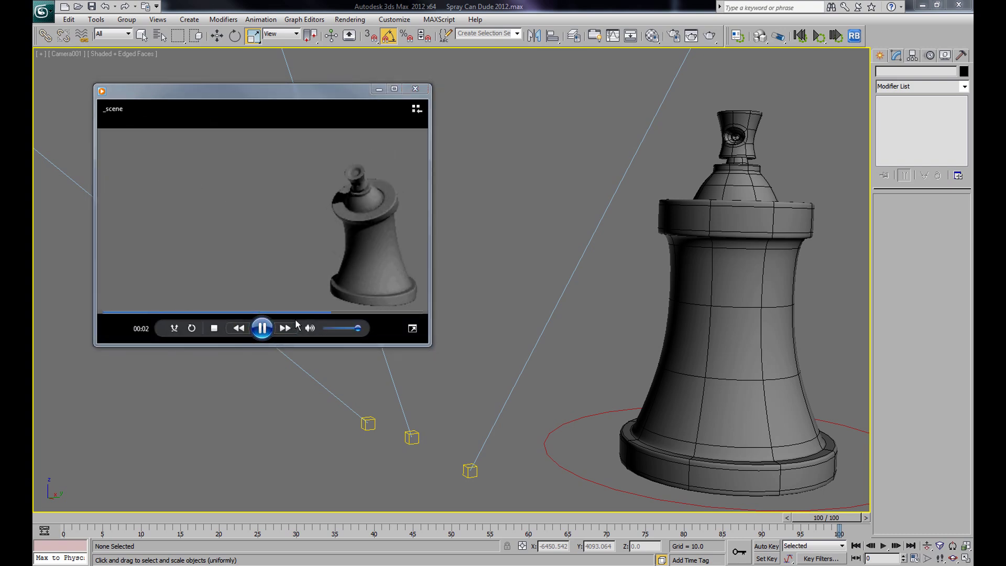
pyautogui.click(262, 327)
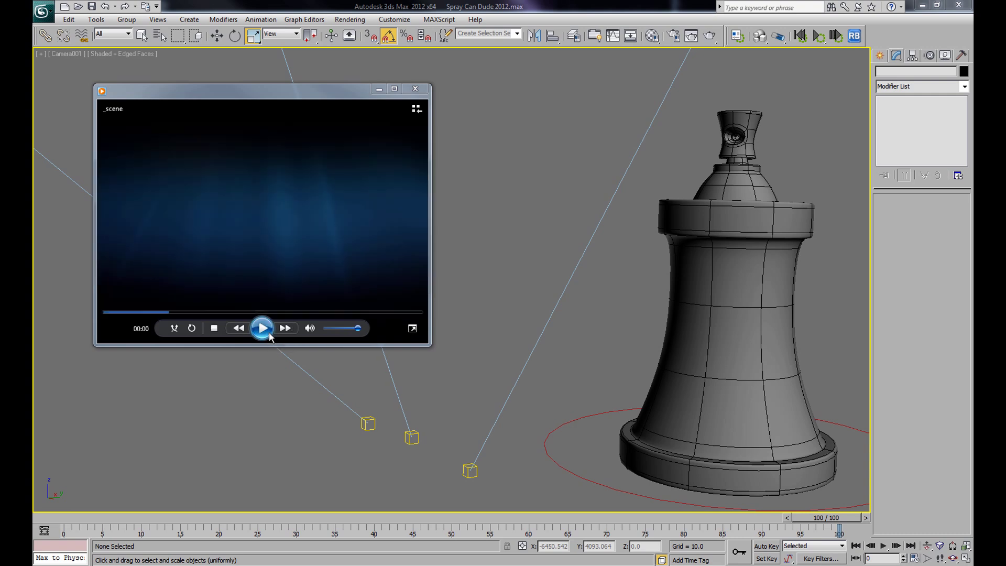
pyautogui.click(269, 333)
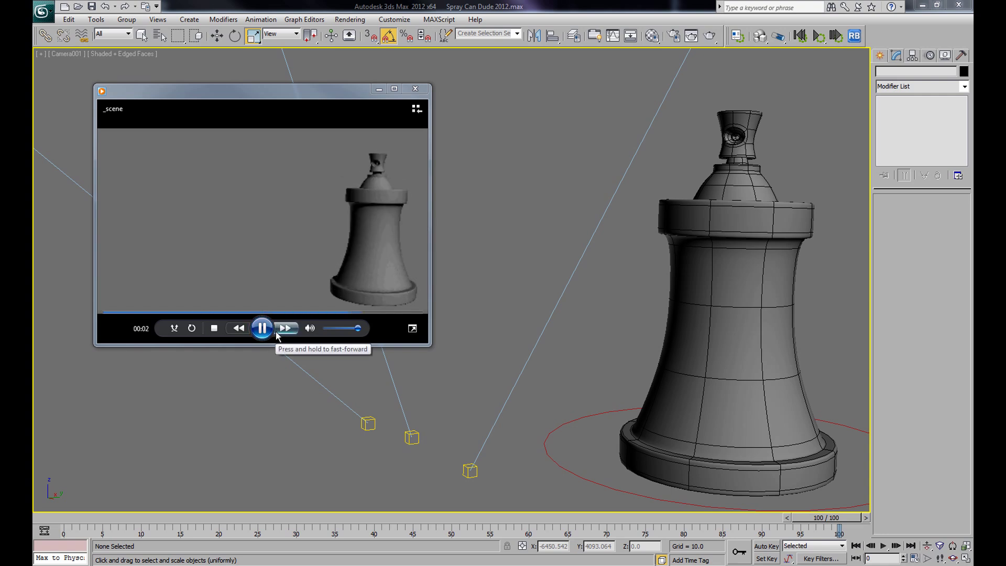
pyautogui.click(416, 89)
# Set the Flex amount of the spray can's Flex modifier to 7.0 and check the motion through to frame 52
pyautogui.click(707, 240)
pyautogui.moveTo(962, 116); pyautogui.dragTo(949, 140)
pyautogui.click(928, 132)
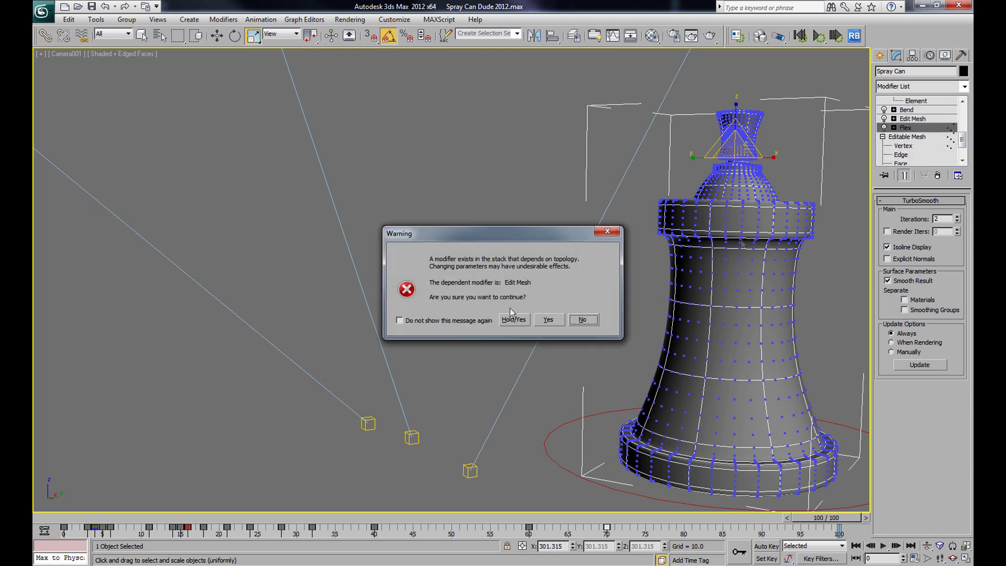
pyautogui.click(545, 322)
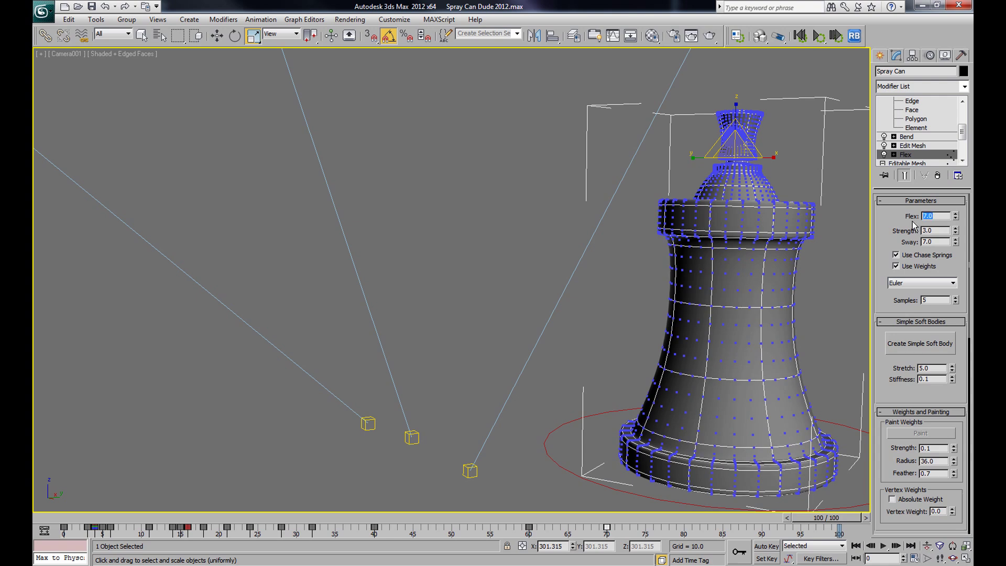
pyautogui.moveTo(819, 531)
pyautogui.mouseDown()
pyautogui.moveTo(34, 534)
pyautogui.moveTo(111, 559)
pyautogui.moveTo(281, 564)
pyautogui.moveTo(63, 565)
pyautogui.moveTo(221, 565)
pyautogui.mouseUp()
pyautogui.moveTo(237, 517); pyautogui.dragTo(462, 517)
# Return to the TurboSmooth level of the modifier stack and deselect the spray can
pyautogui.moveTo(966, 142); pyautogui.dragTo(970, 106)
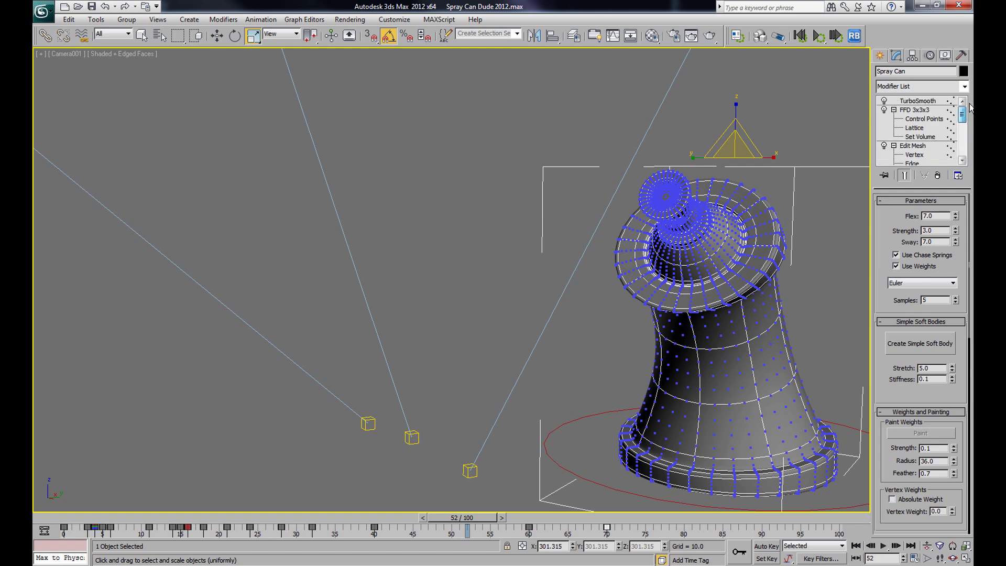
pyautogui.click(948, 101)
pyautogui.click(466, 357)
# Go back to frame 0 and create another AVI preview of the active time segment from Camera001
pyautogui.moveTo(477, 517); pyautogui.dragTo(75, 519)
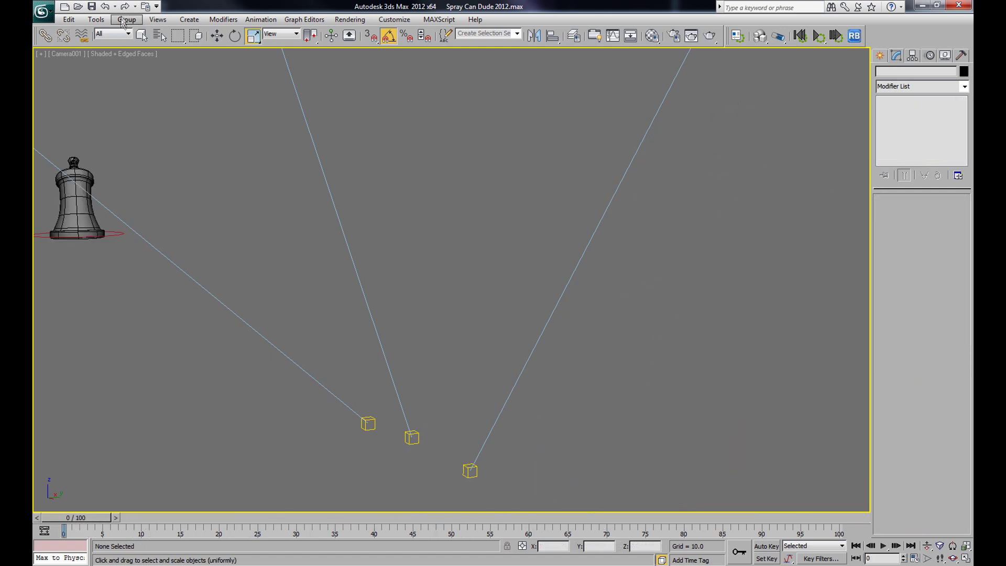
pyautogui.moveTo(100, 517); pyautogui.dragTo(85, 542)
pyautogui.click(91, 20)
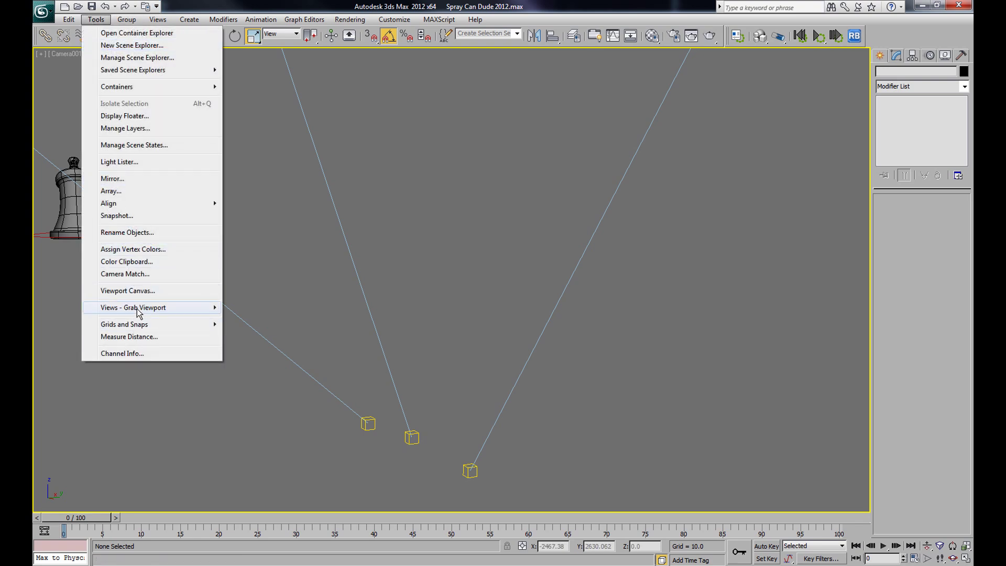
pyautogui.moveTo(139, 309)
pyautogui.click(256, 321)
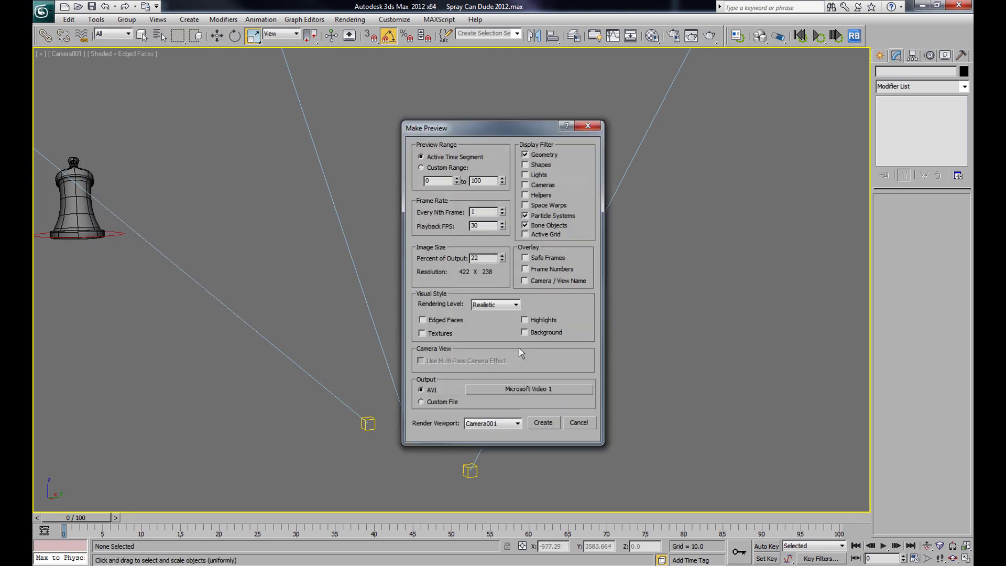
pyautogui.click(540, 423)
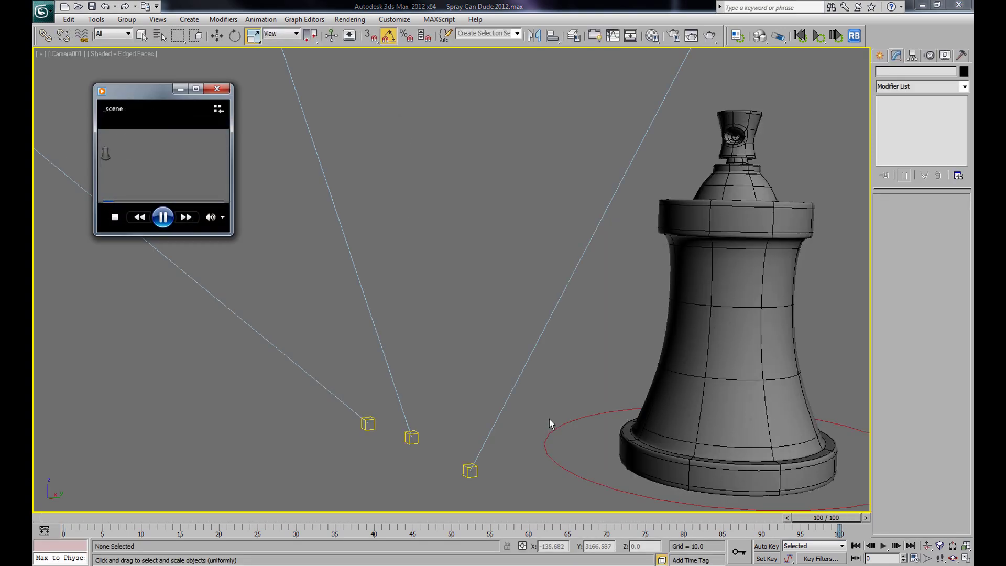
# Enlarge the player, replay the new preview to judge the stronger flex, and close it
pyautogui.moveTo(234, 236); pyautogui.dragTo(627, 409)
pyautogui.click(361, 392)
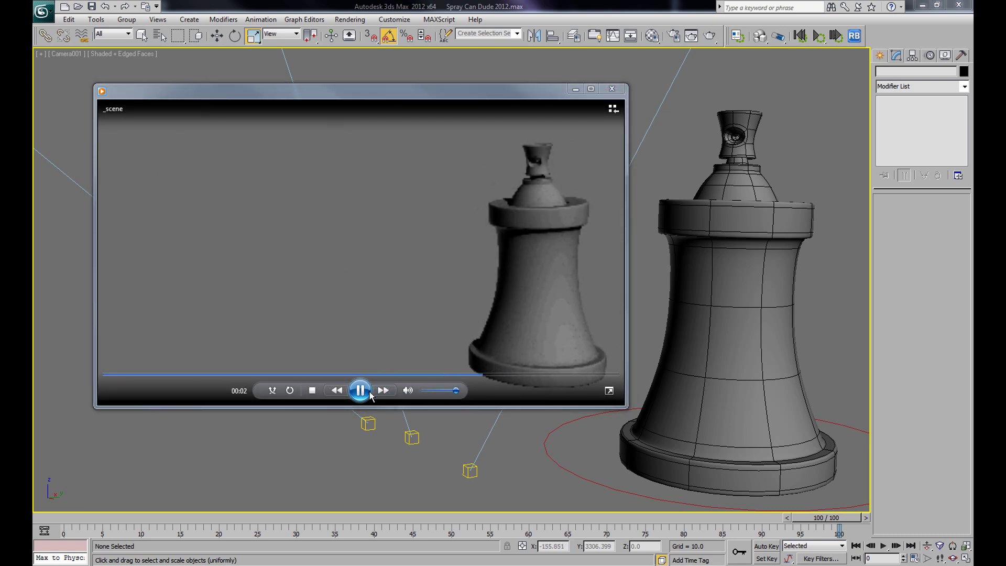
pyautogui.click(365, 391)
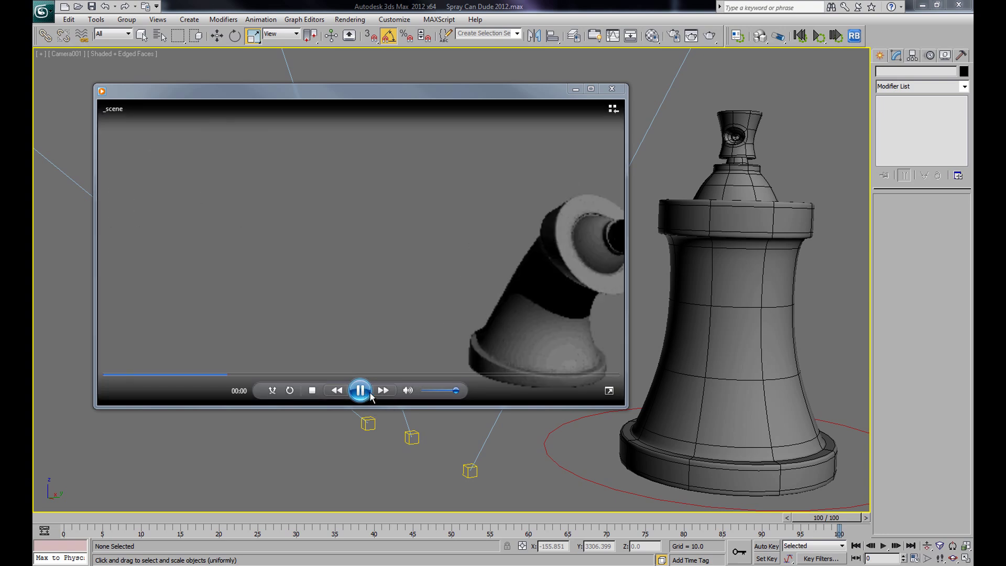
pyautogui.click(612, 89)
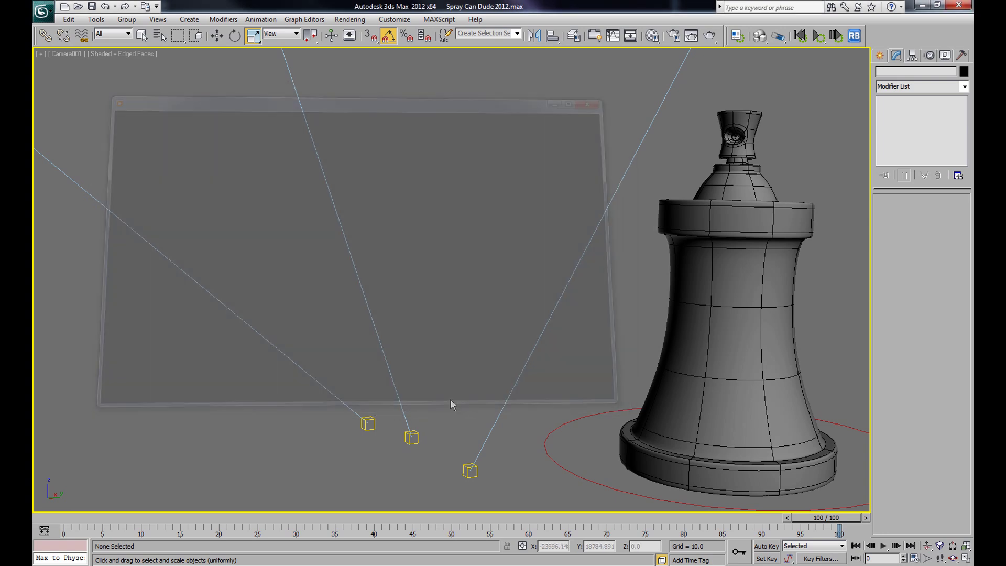
pyautogui.moveTo(820, 518)
pyautogui.mouseDown()
pyautogui.moveTo(57, 517)
pyautogui.moveTo(166, 516)
pyautogui.moveTo(189, 527)
pyautogui.moveTo(181, 519)
pyautogui.moveTo(826, 517)
pyautogui.mouseUp()
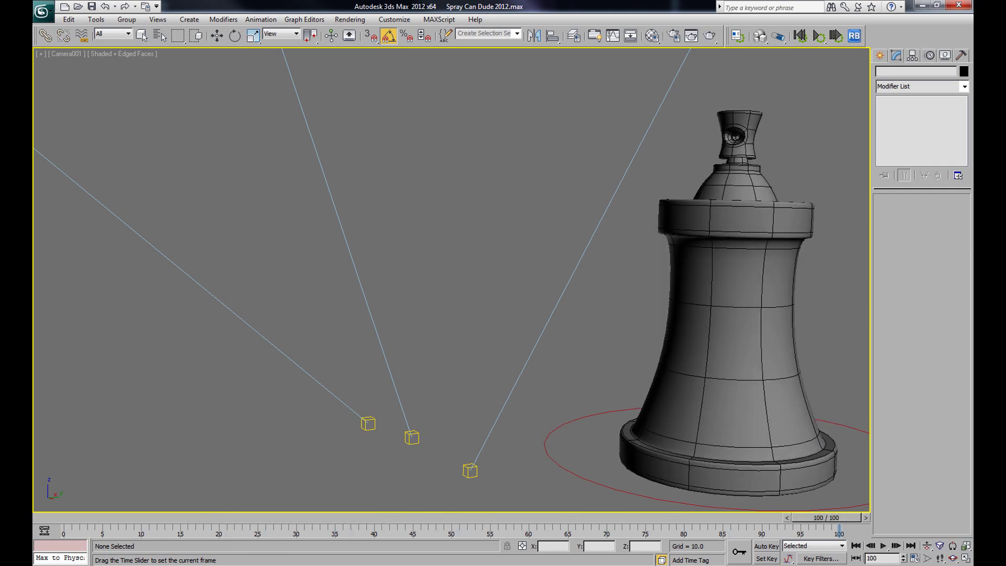